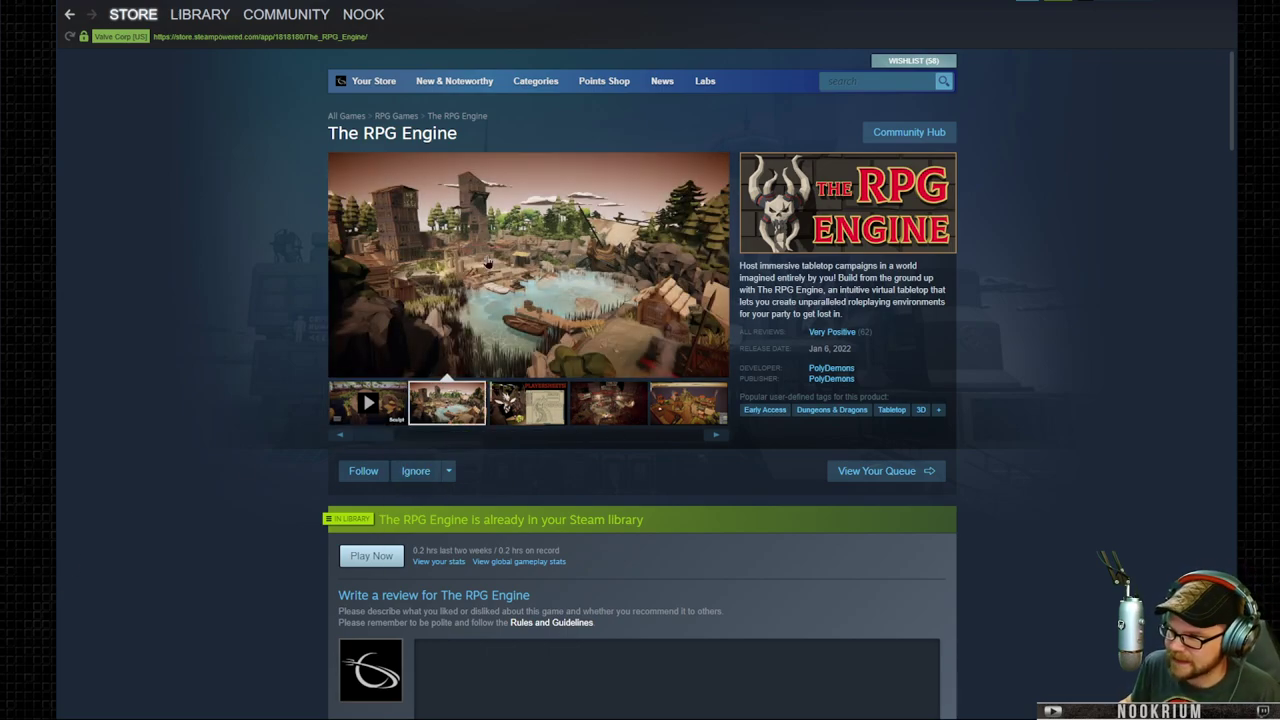
# - Open the first screenshot of The RPG Engine's store page full-size and examine the gallery image by image
pyautogui.click(489, 265)
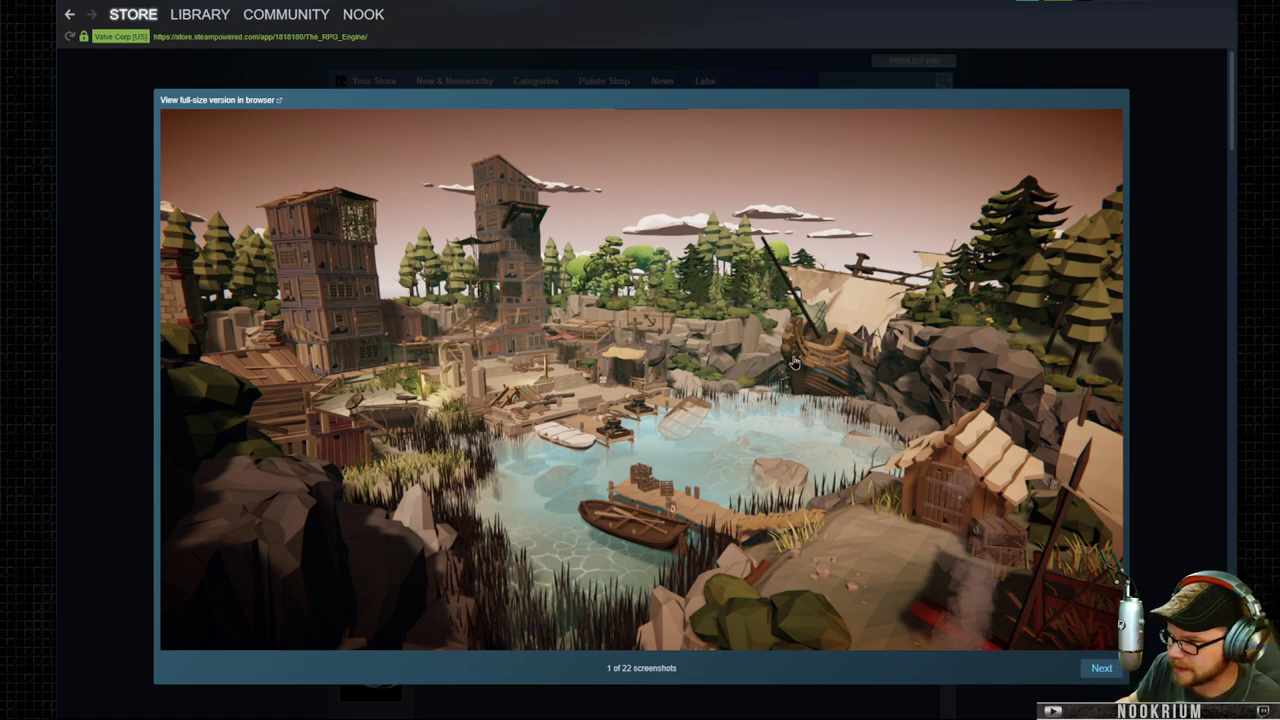
pyautogui.click(1099, 669)
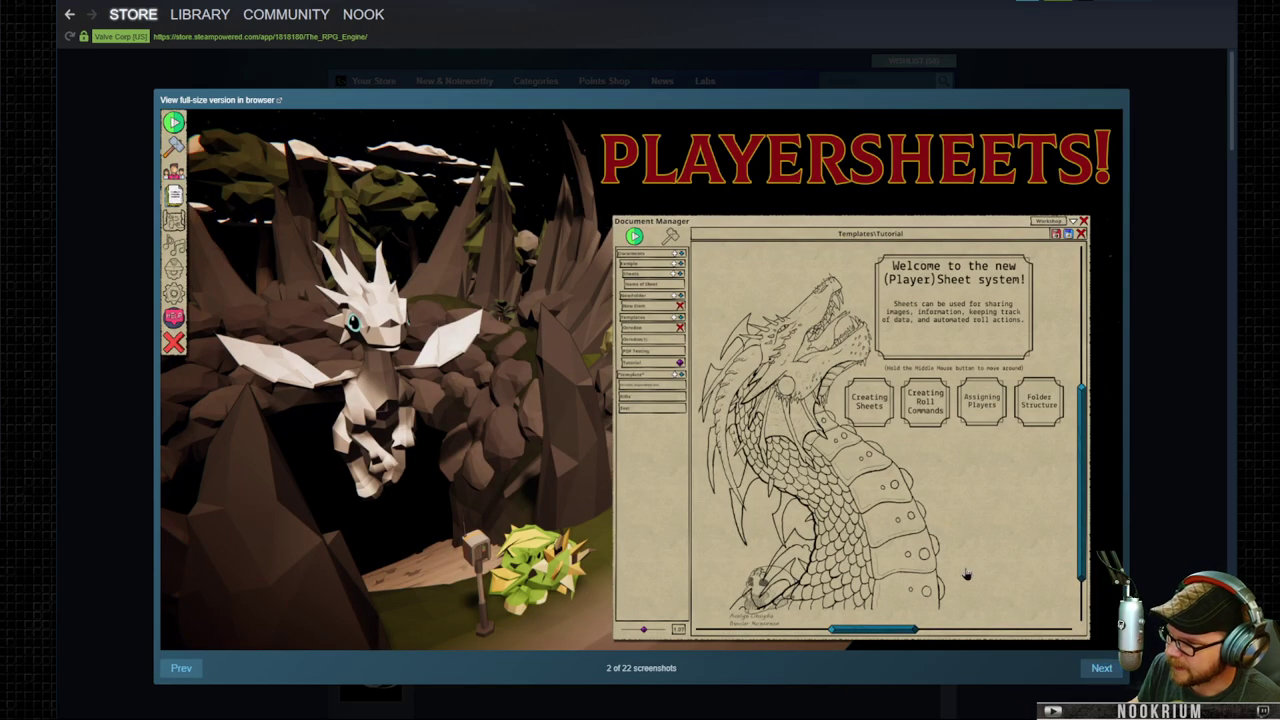
pyautogui.click(831, 443)
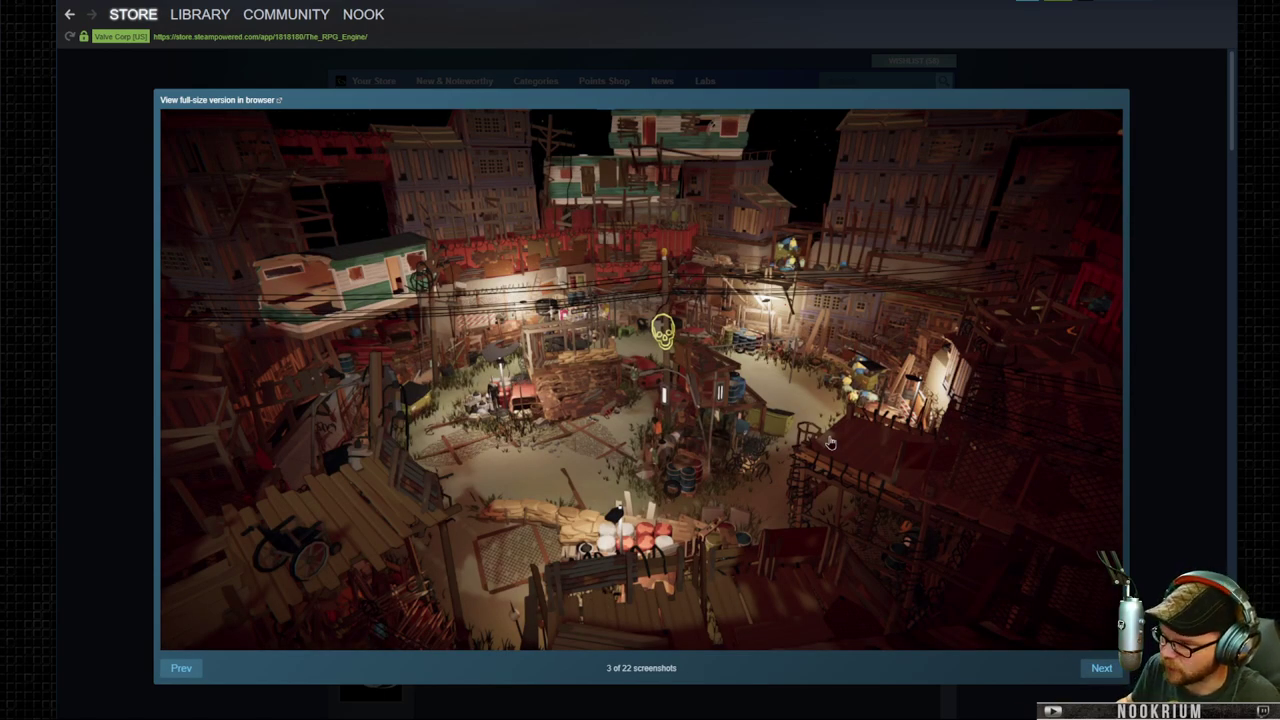
pyautogui.click(831, 443)
pyautogui.click(831, 443)
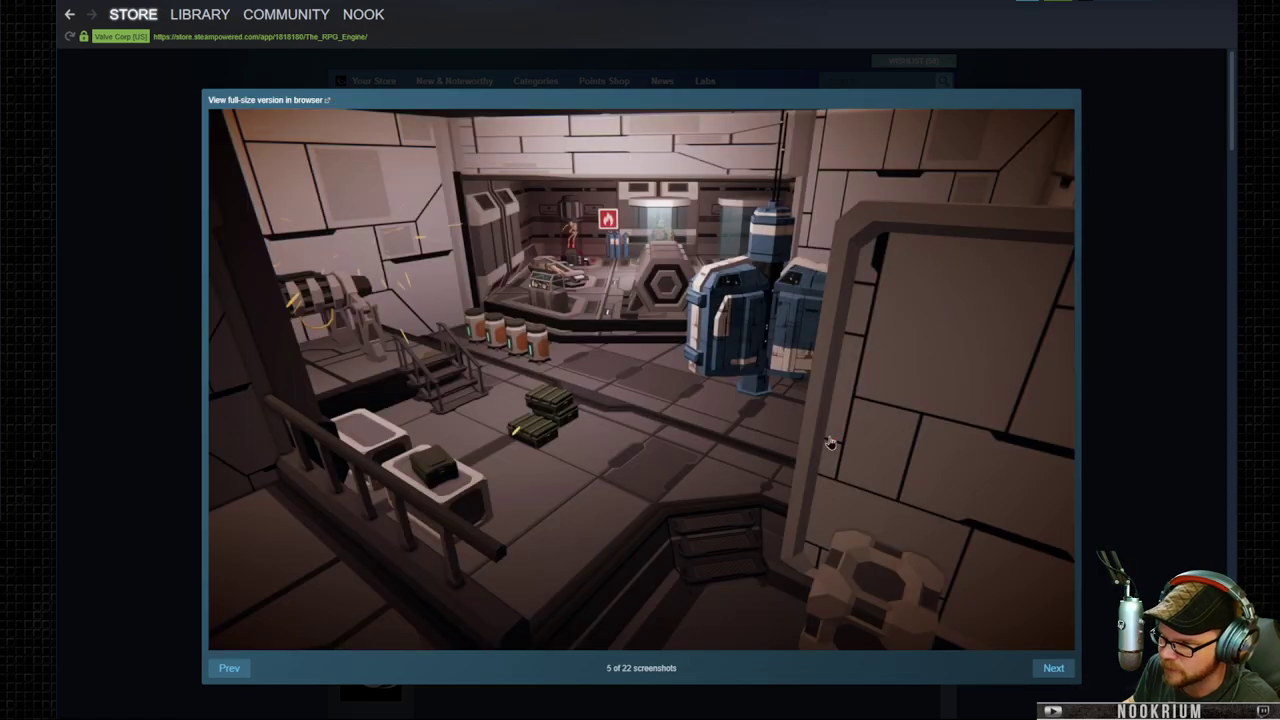
pyautogui.click(620, 390)
pyautogui.click(620, 390)
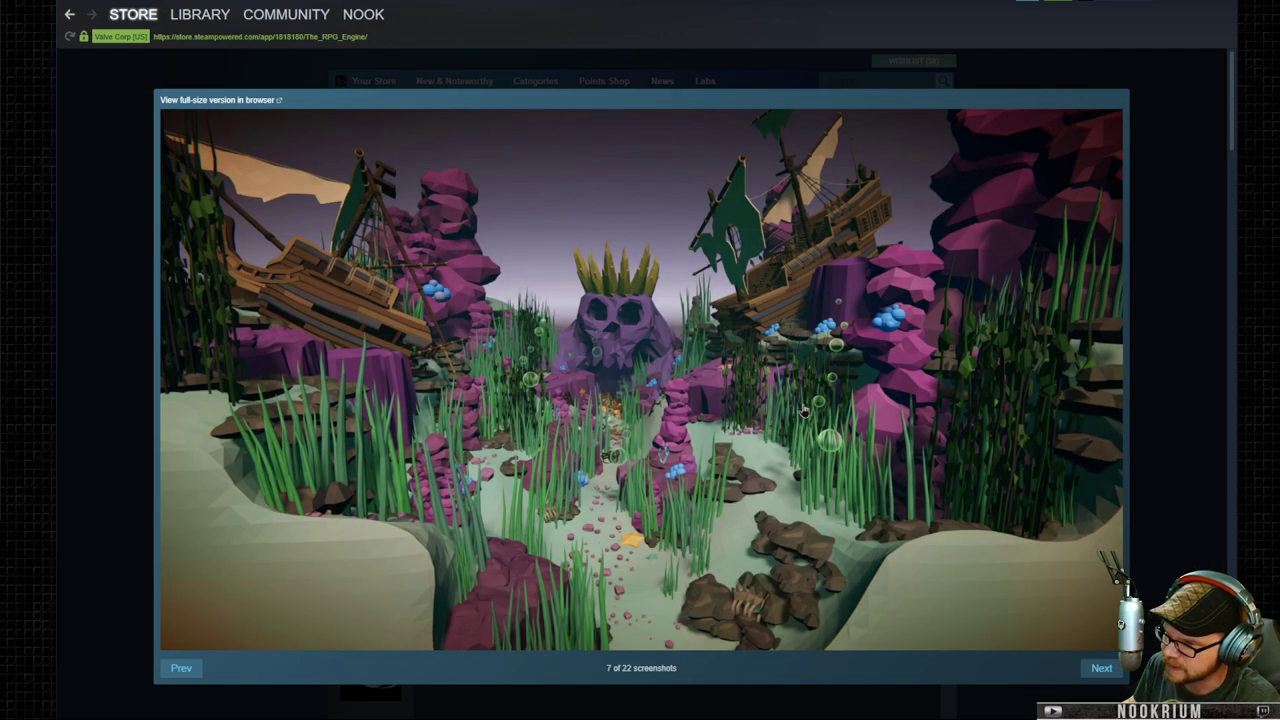
pyautogui.click(735, 429)
pyautogui.click(735, 429)
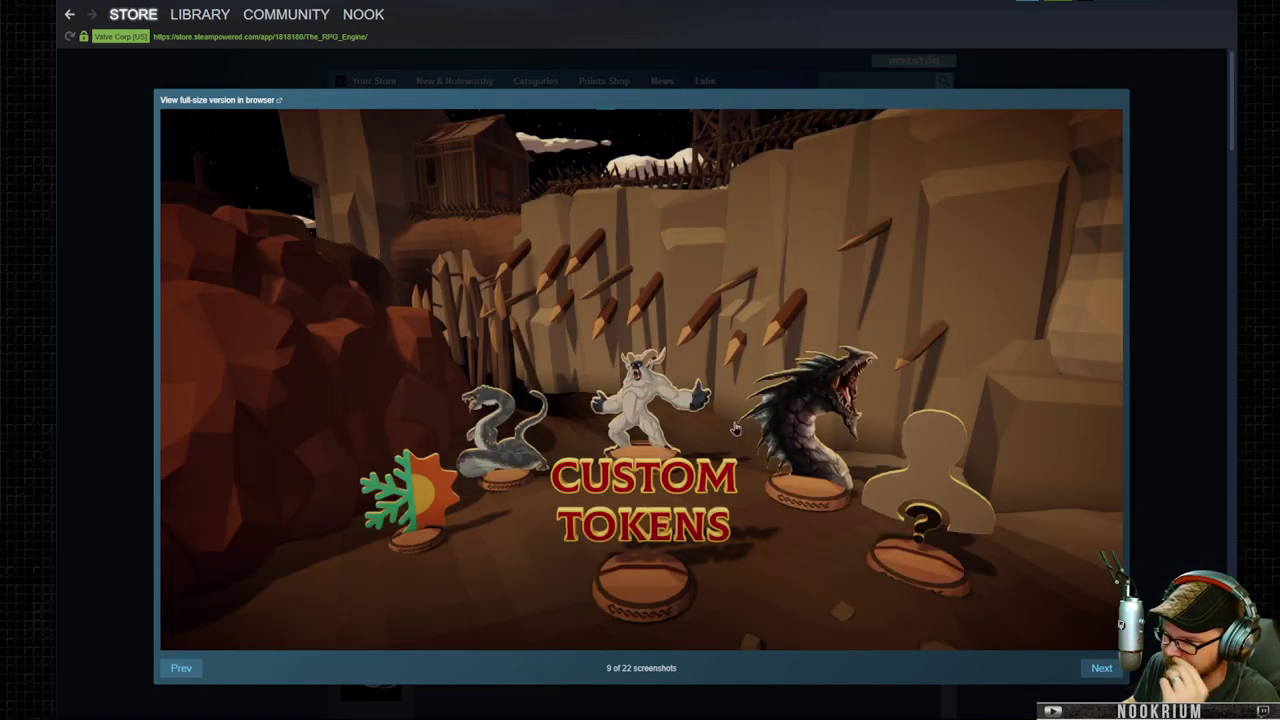
pyautogui.click(735, 429)
pyautogui.click(692, 484)
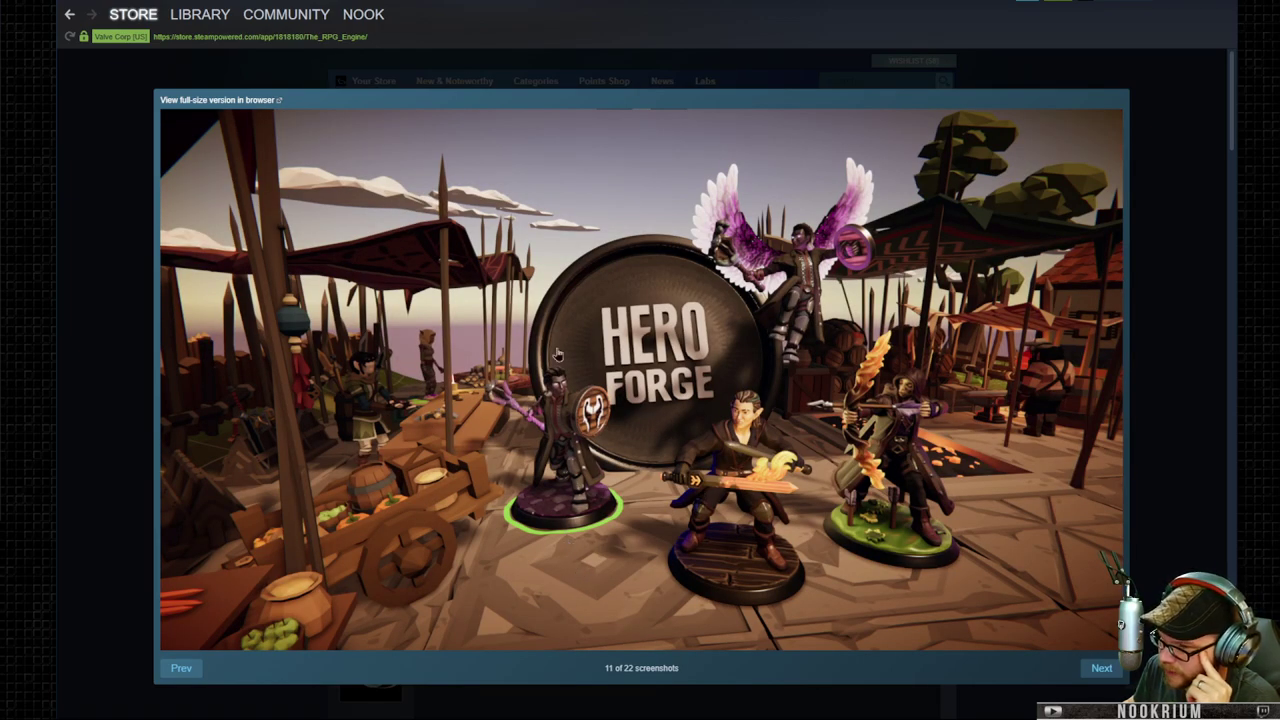
pyautogui.click(671, 455)
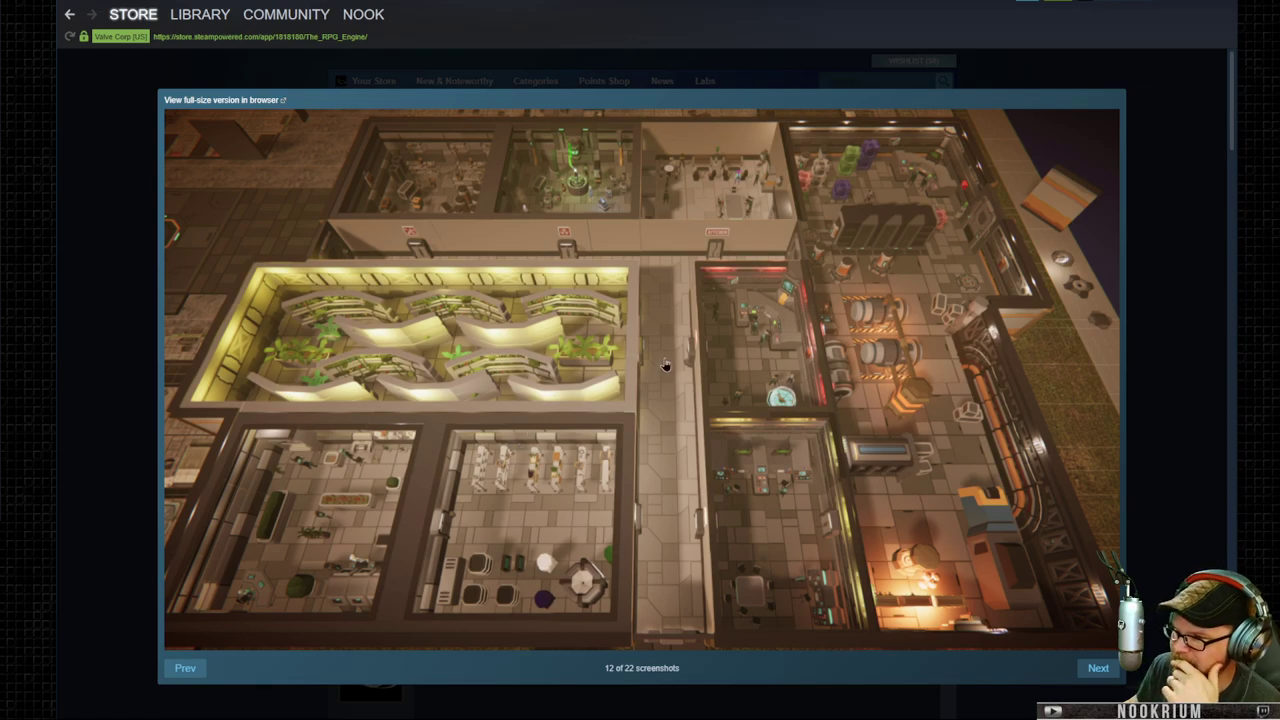
pyautogui.click(665, 365)
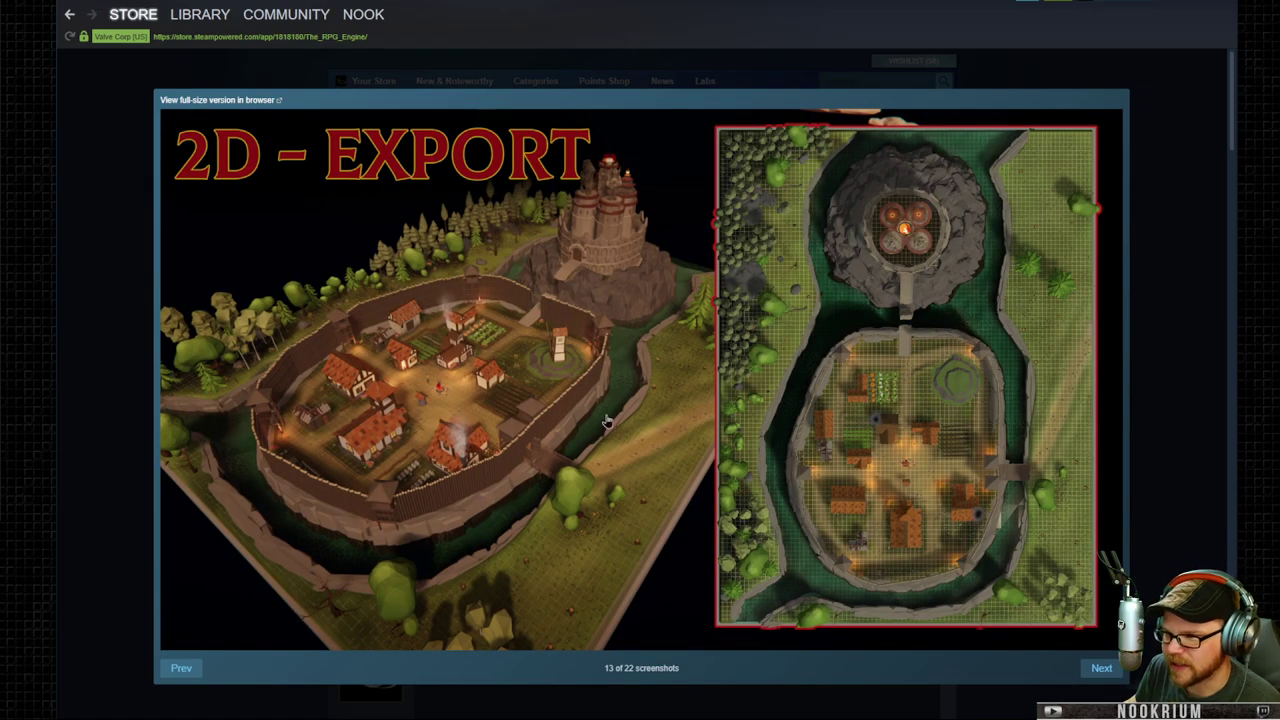
pyautogui.click(643, 386)
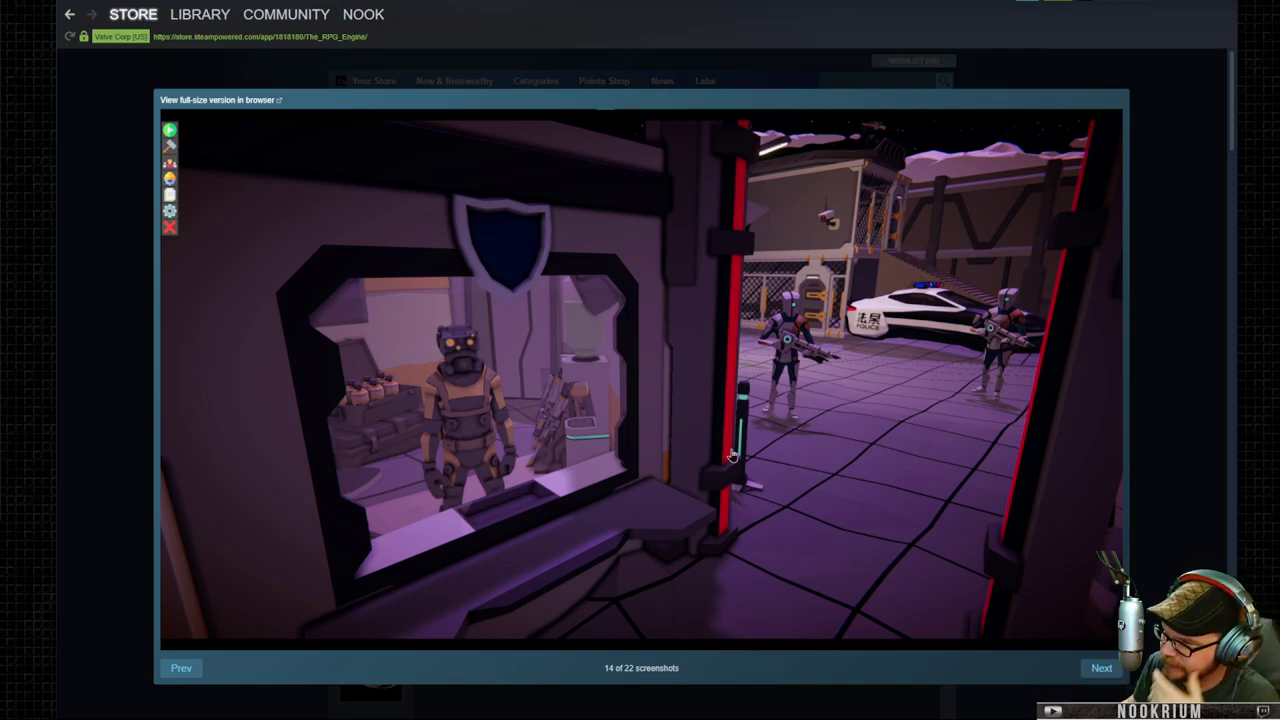
pyautogui.click(870, 473)
pyautogui.click(699, 416)
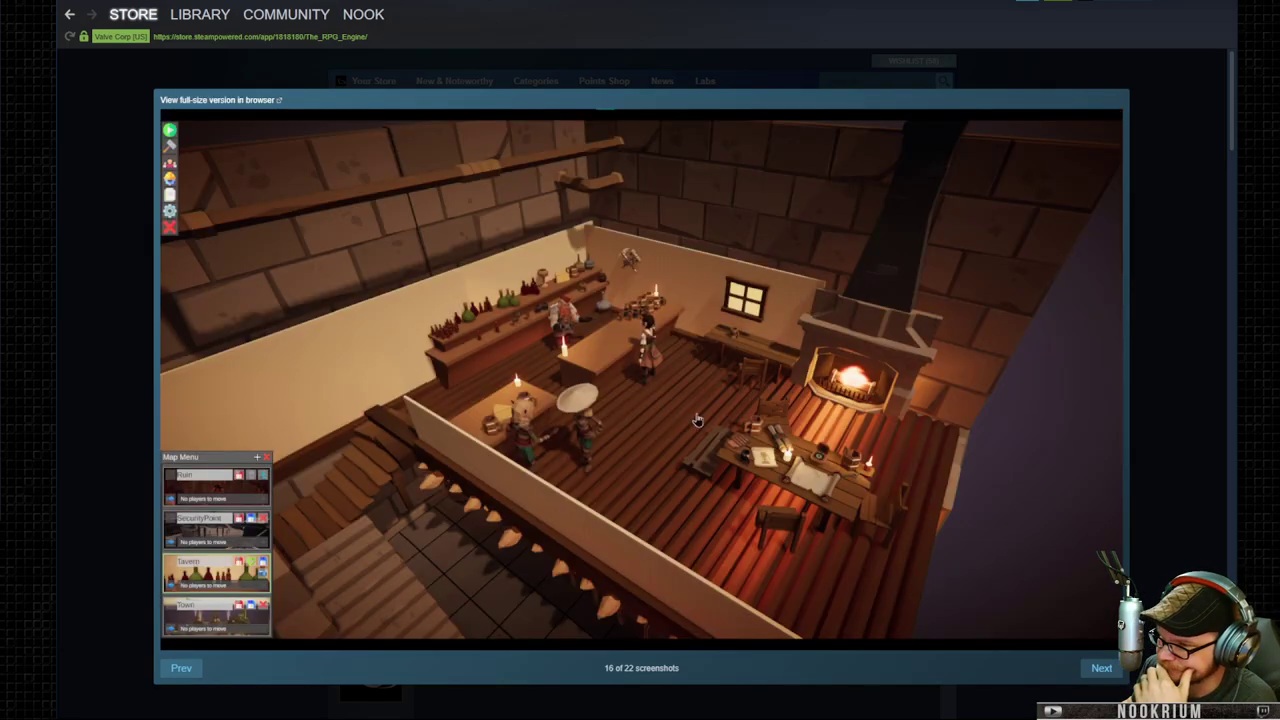
pyautogui.click(636, 392)
pyautogui.click(643, 402)
pyautogui.click(74, 267)
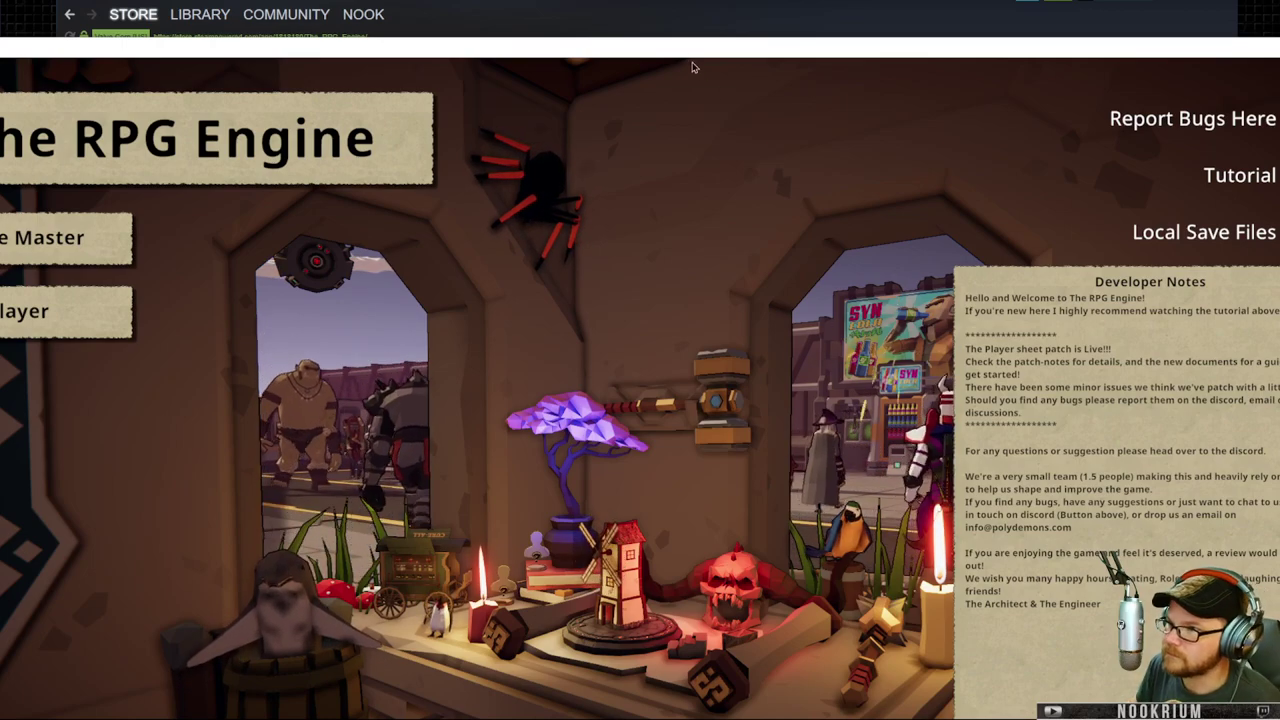
# - Switch to The RPG Engine's window, reposition it on screen and resize it so the whole main menu fits
pyautogui.moveTo(685, 55); pyautogui.dragTo(816, 1)
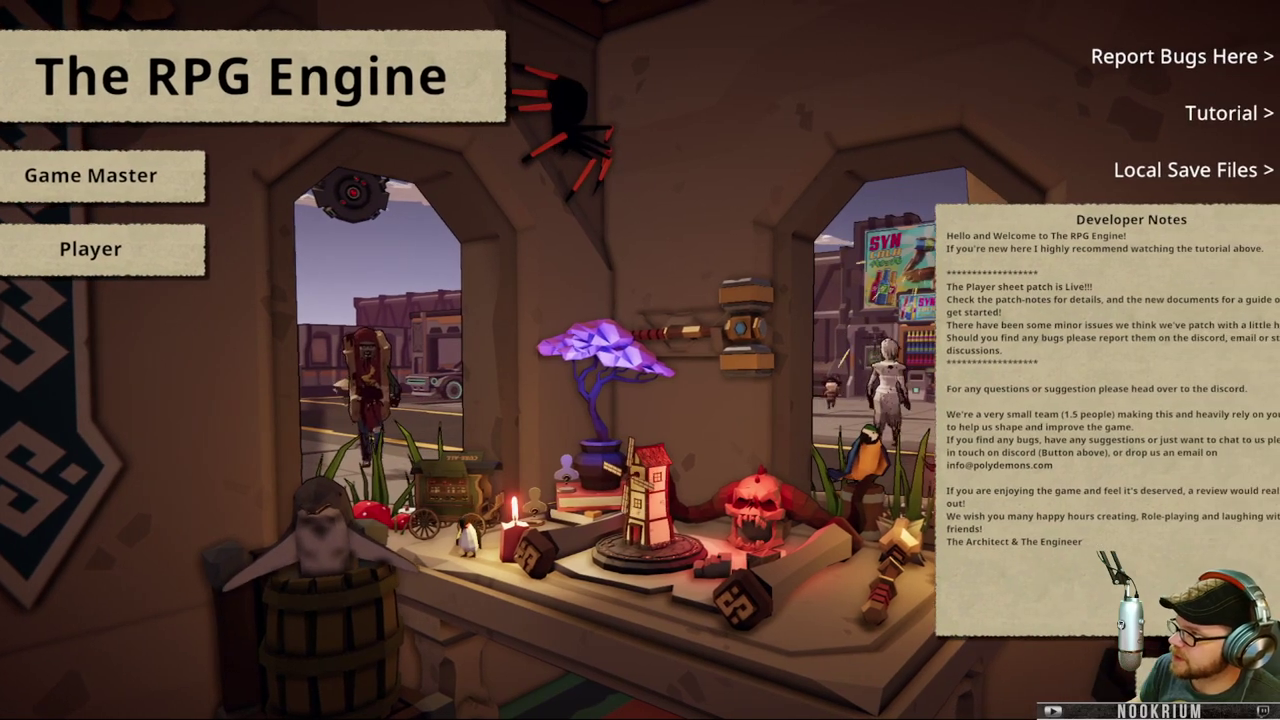
pyautogui.moveTo(1040, 0); pyautogui.dragTo(1096, 3)
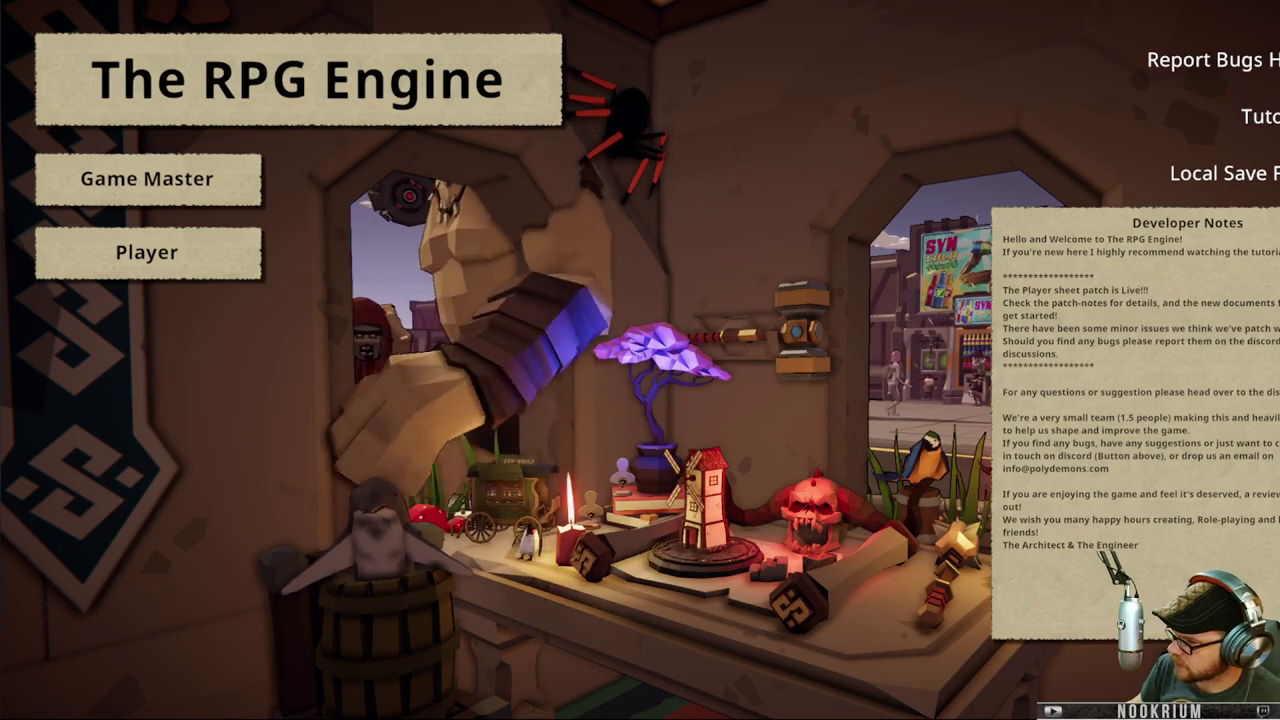
pyautogui.moveTo(1279, 719)
pyautogui.mouseDown()
pyautogui.moveTo(1190, 673)
pyautogui.moveTo(1275, 707)
pyautogui.mouseUp()
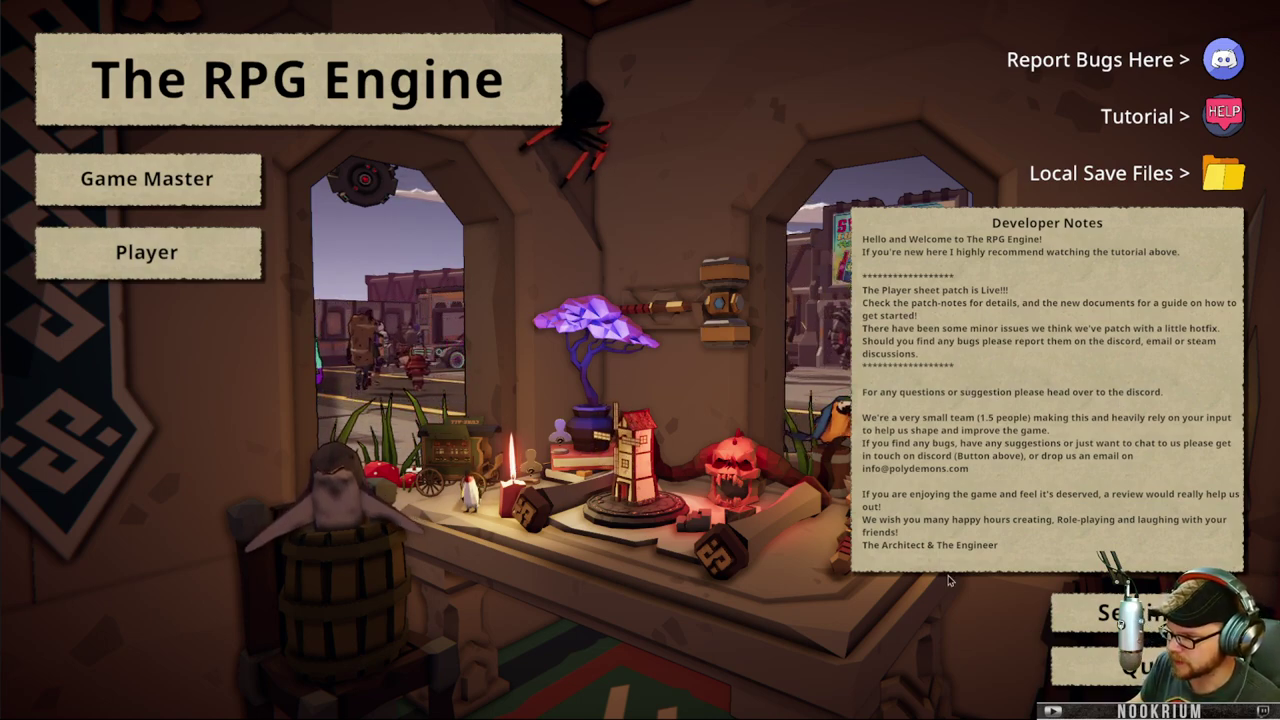
# - Create a new campaign named "Live!" as Game Master
pyautogui.scroll(-4, 946, 523)
pyautogui.scroll(3, 946, 523)
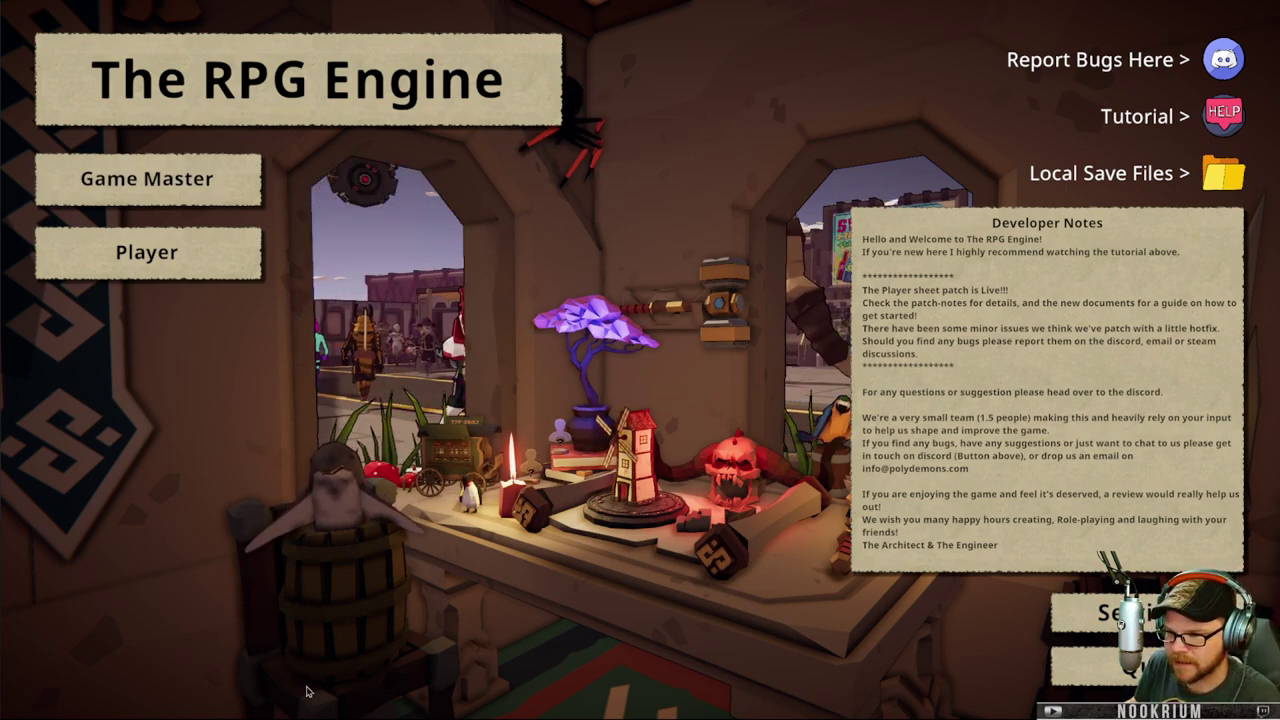
pyautogui.click(182, 197)
pyautogui.click(358, 213)
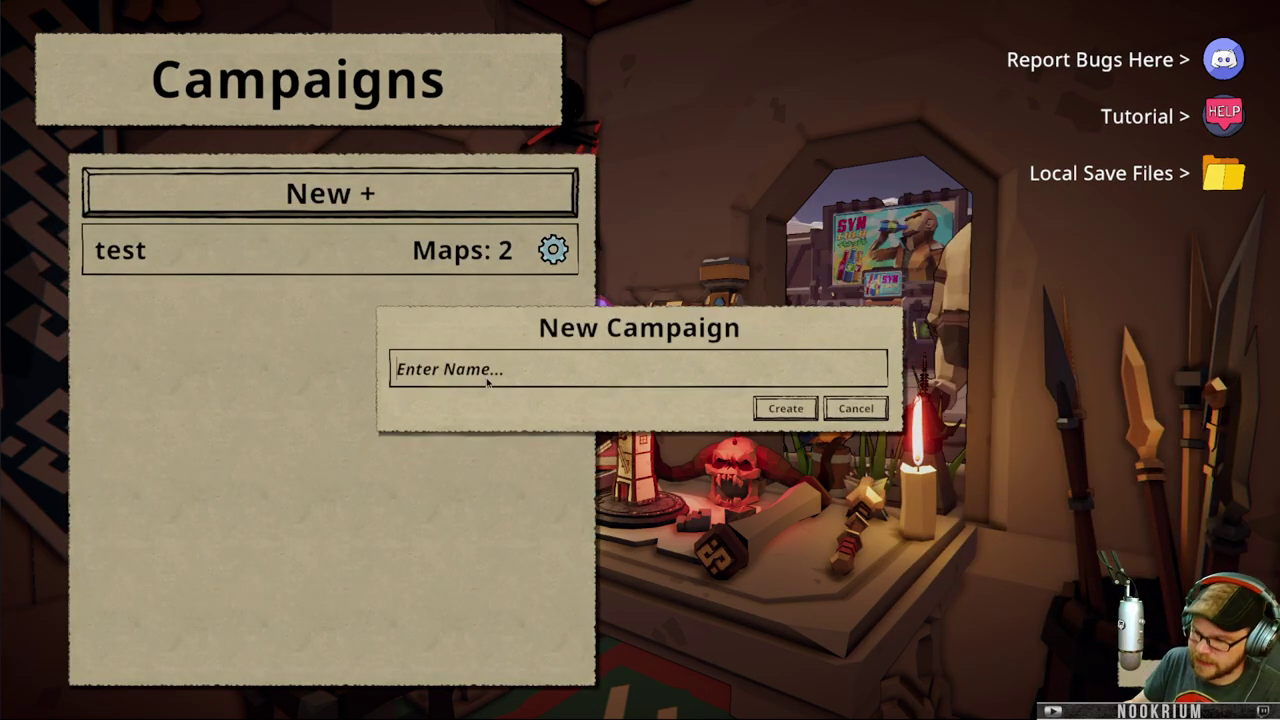
pyautogui.write('Live!')
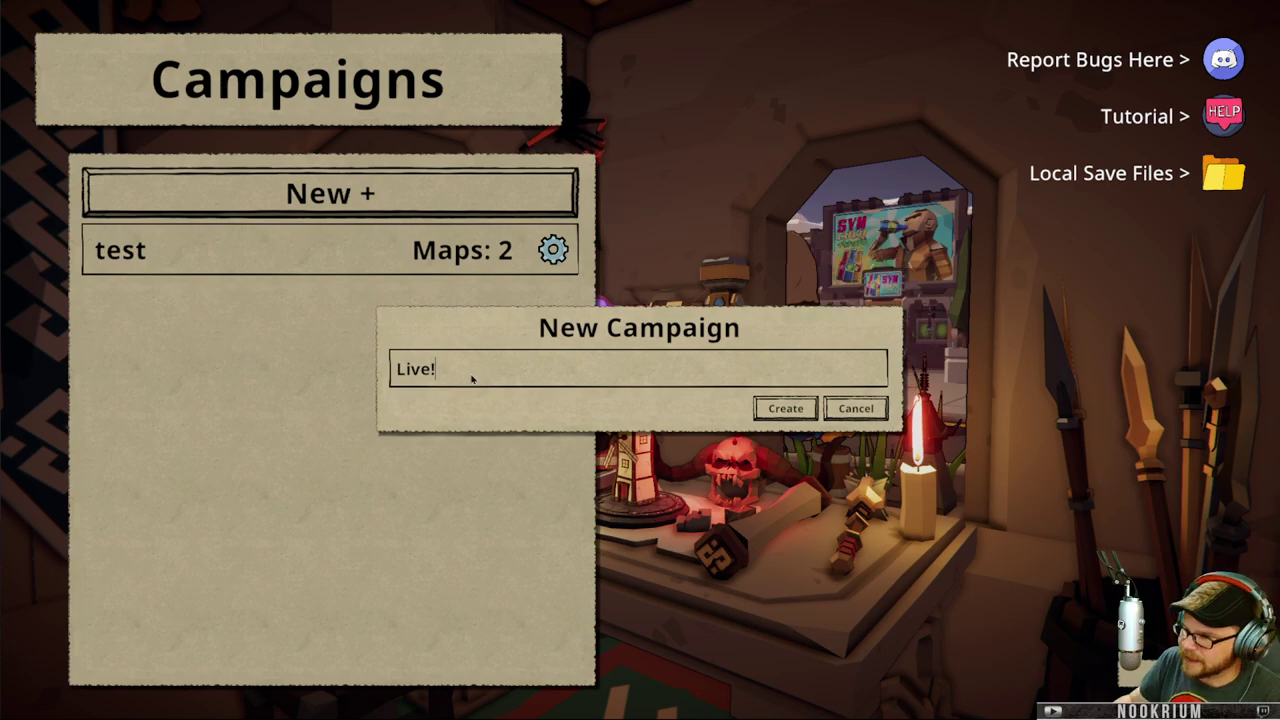
pyautogui.press('Return')
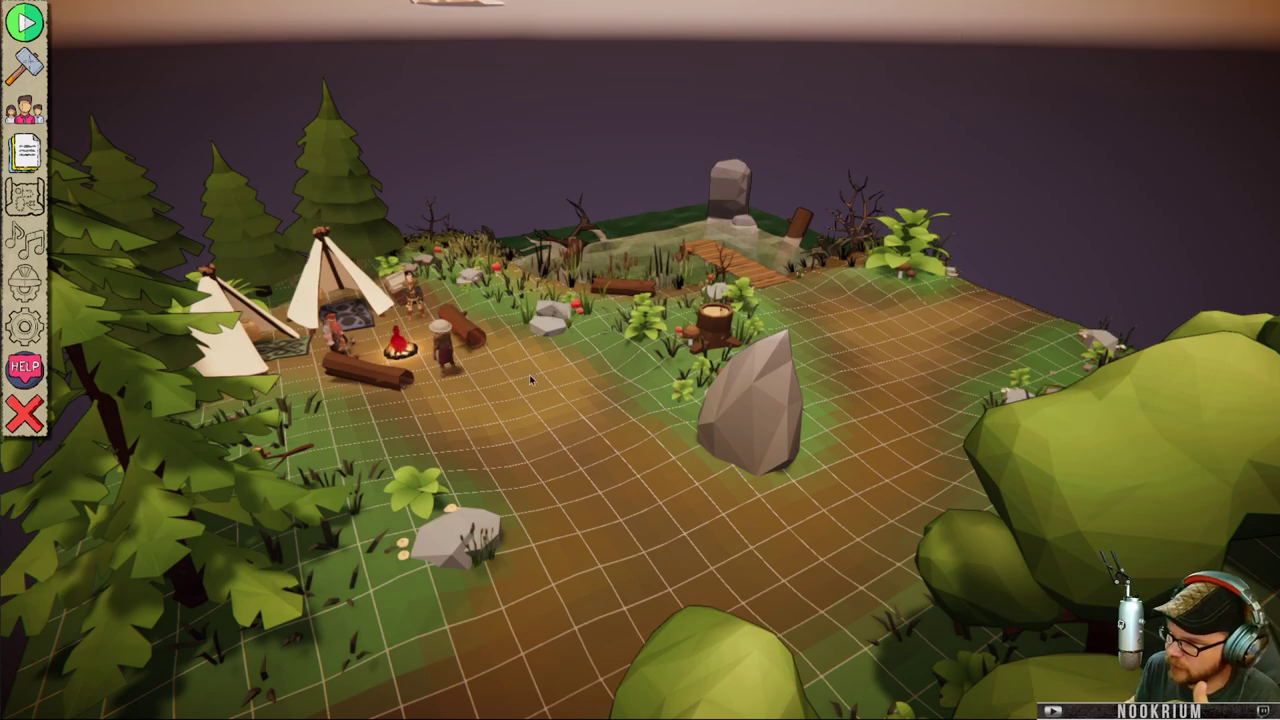
# - Look over the campsite map up close and inspect the options offered for the Nomad by the campfire
pyautogui.moveTo(530, 379); pyautogui.dragTo(551, 357, button='right')
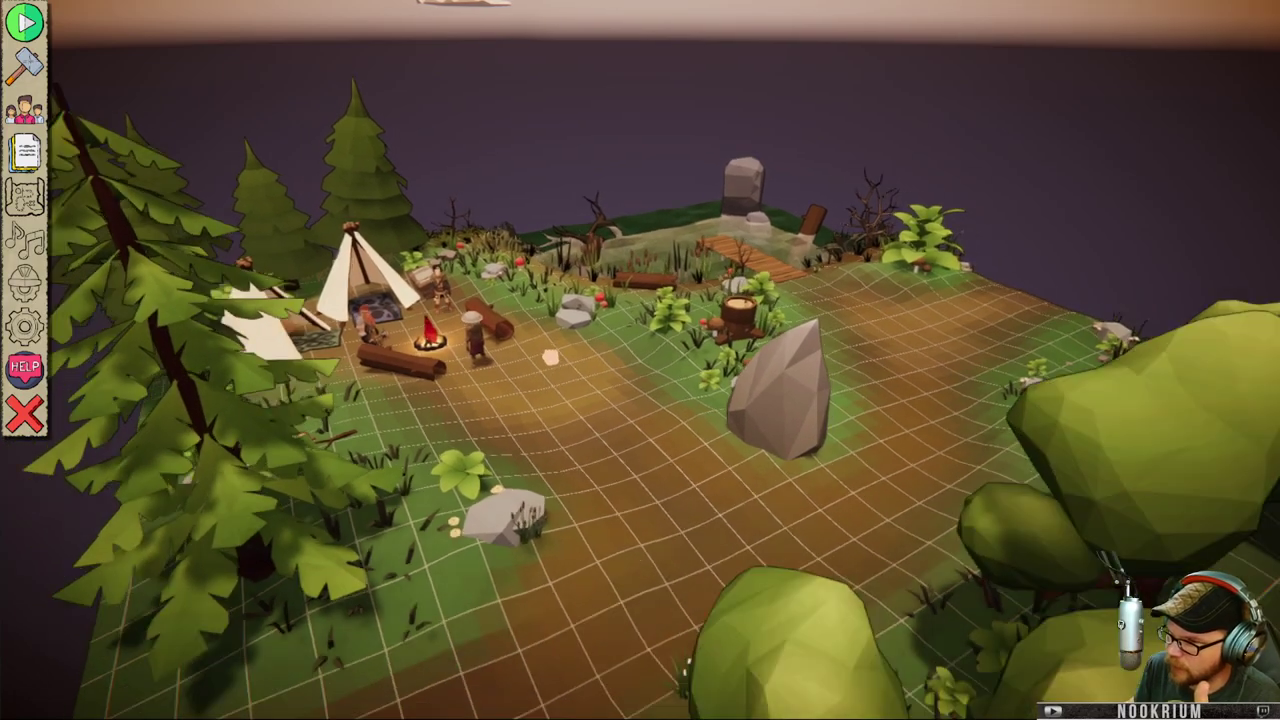
pyautogui.moveTo(551, 357); pyautogui.dragTo(674, 195, button='middle')
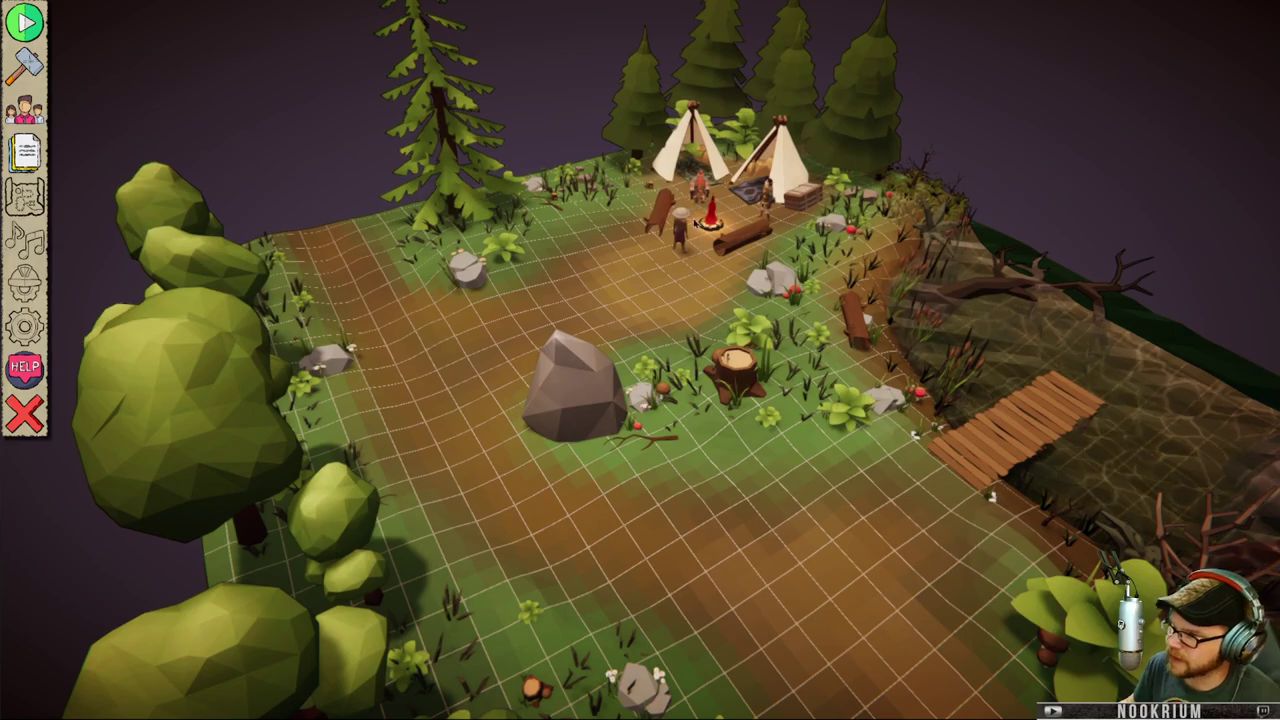
pyautogui.scroll(8, 674, 200)
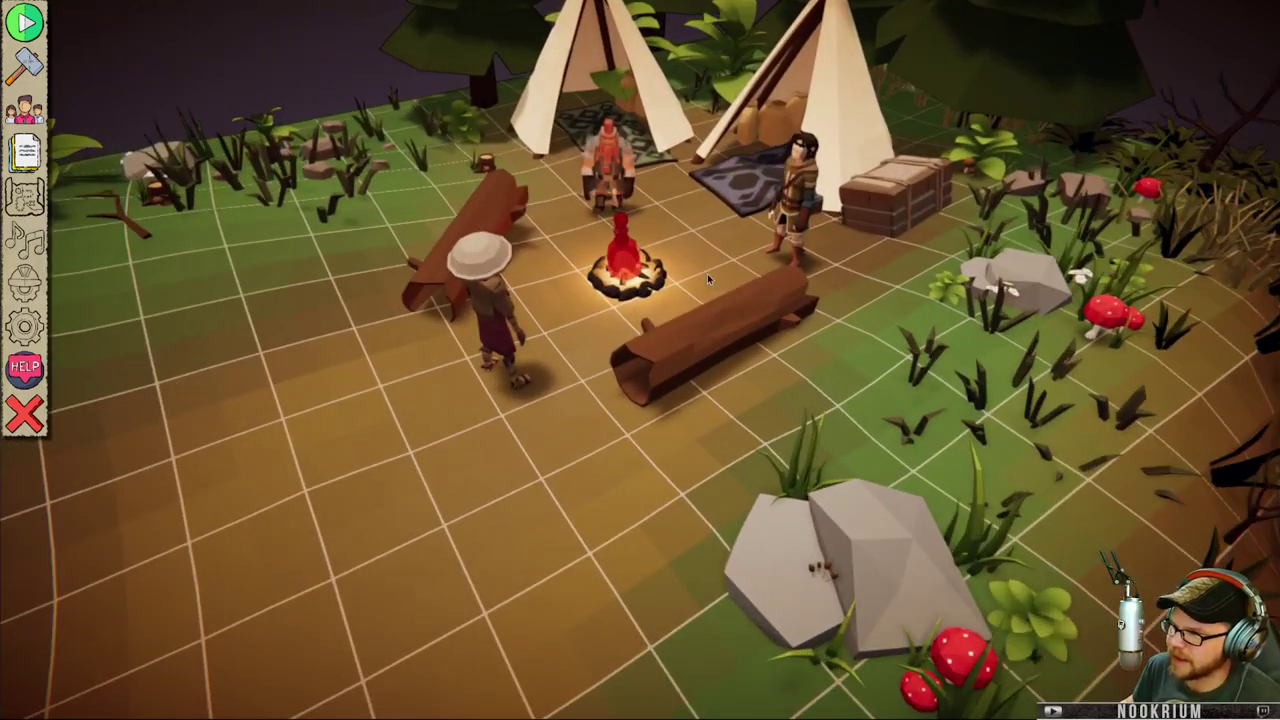
pyautogui.scroll(4, 707, 273)
pyautogui.rightClick(486, 384)
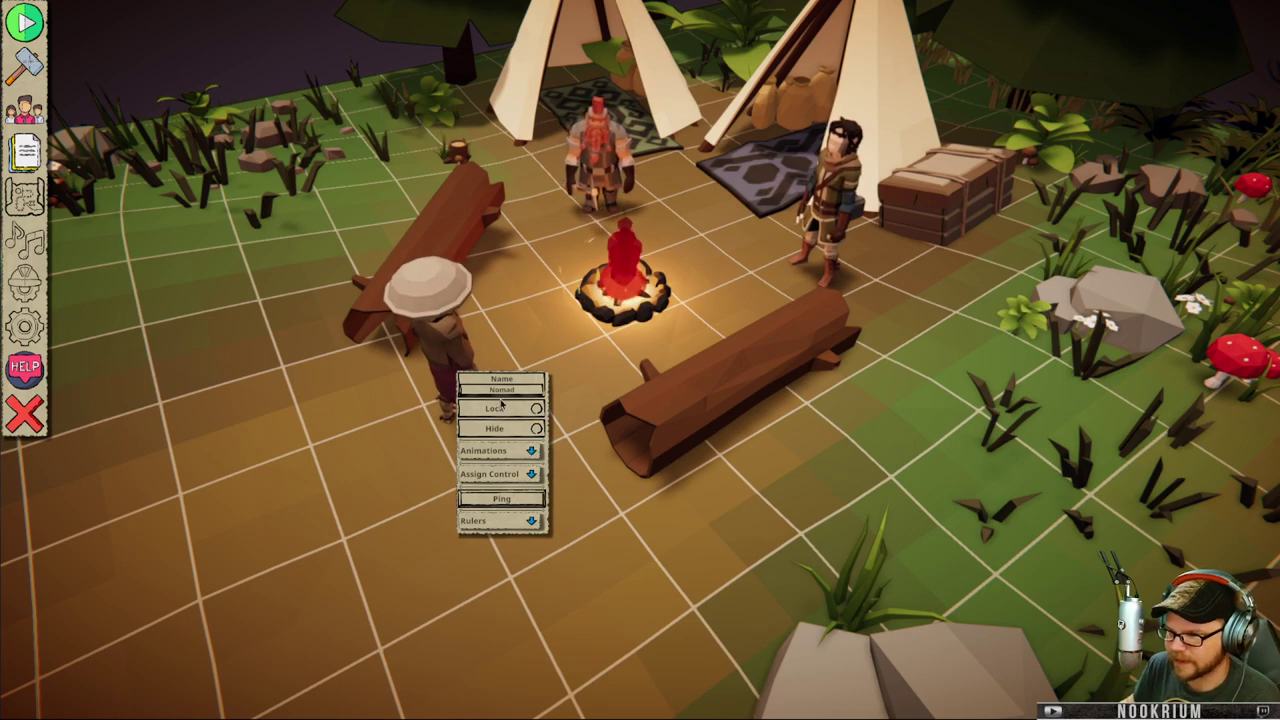
pyautogui.click(388, 457)
# - Select the Nomad and look through the actions and animations in its Play Menu
pyautogui.click(437, 359)
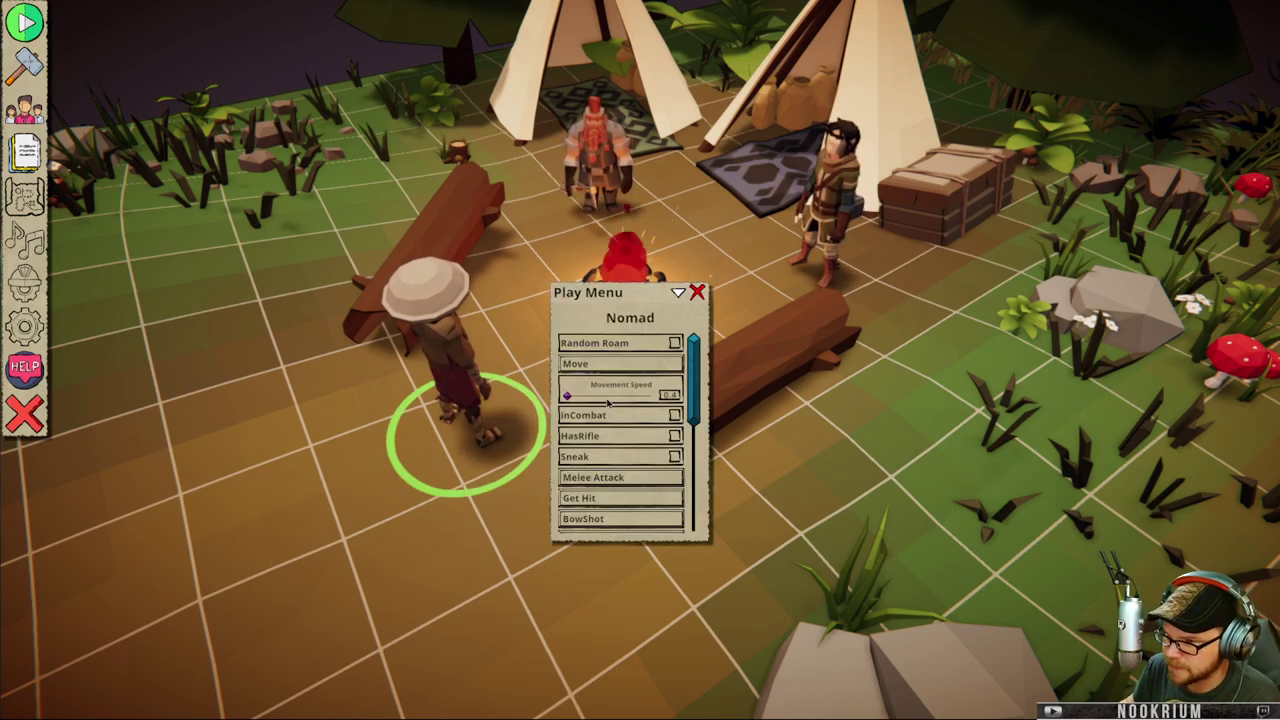
pyautogui.scroll(-5, 607, 425)
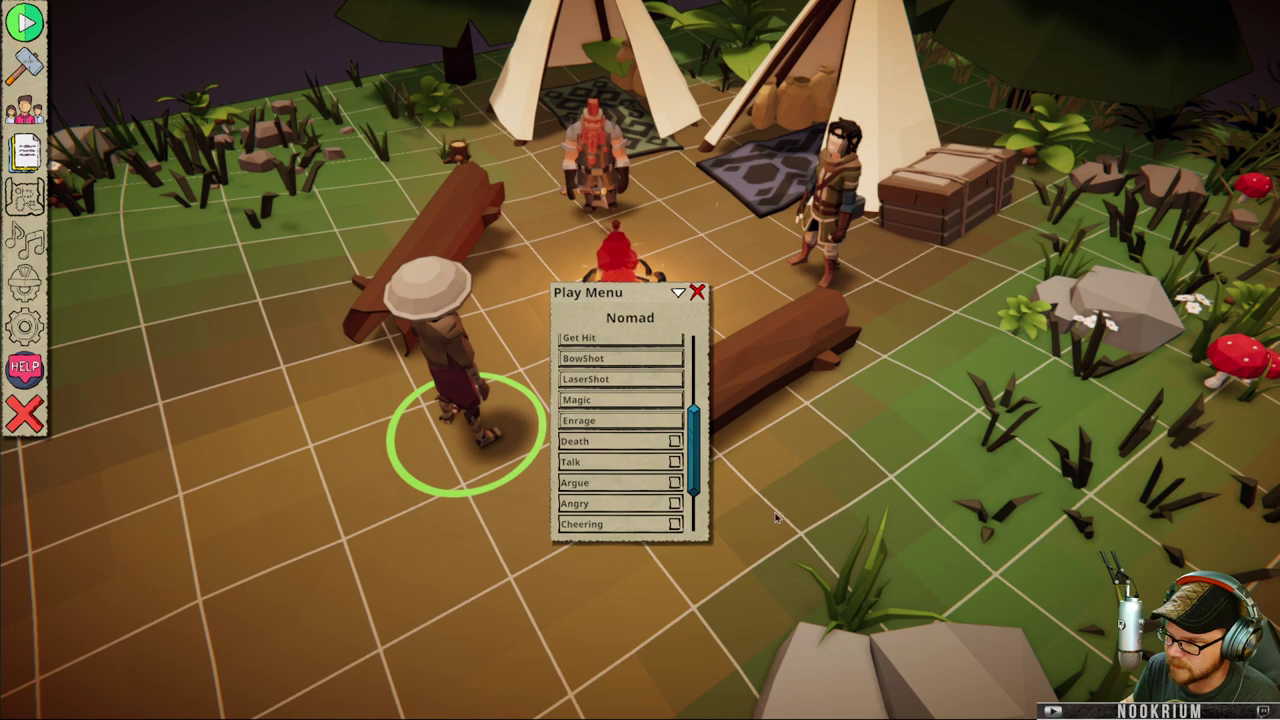
pyautogui.moveTo(785, 524); pyautogui.dragTo(738, 588, button='middle')
pyautogui.scroll(5, 652, 478)
pyautogui.scroll(2, 652, 479)
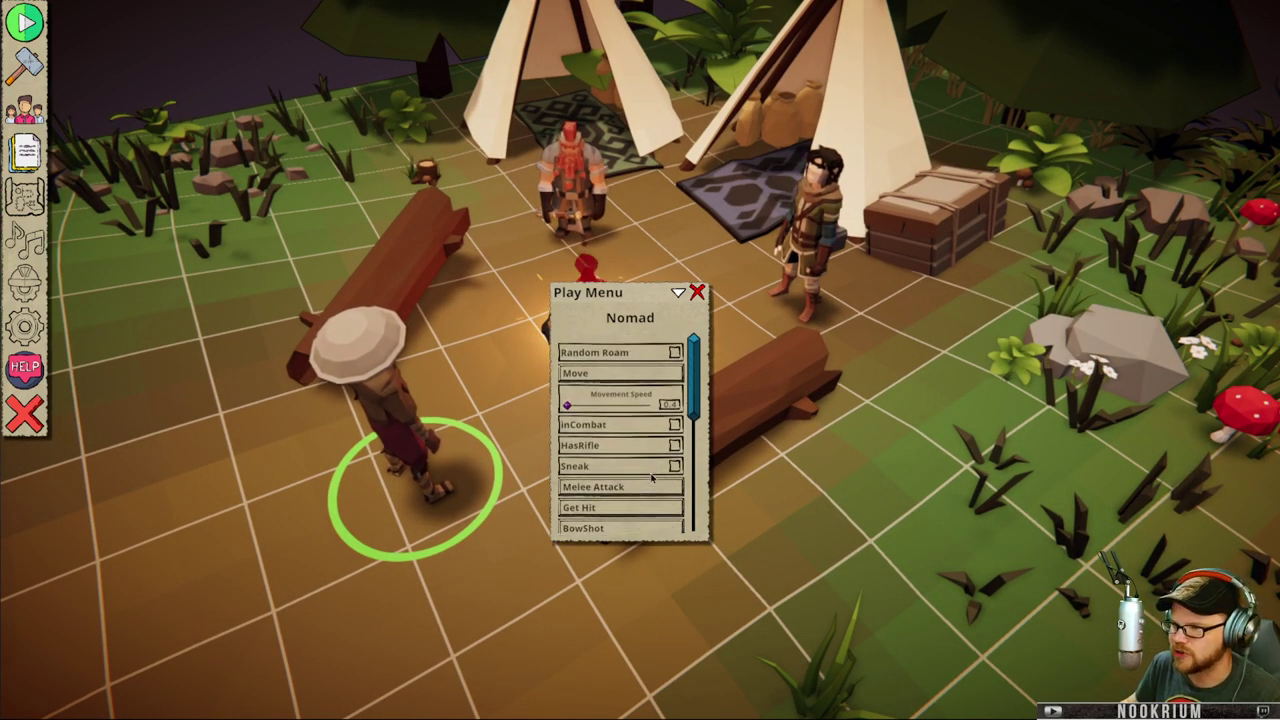
# - Use the Move action to send the Nomad about 6 units away from the campfire along the dirt path
pyautogui.click(570, 366)
pyautogui.scroll(-5, 200, 523)
pyautogui.moveTo(200, 523); pyautogui.dragTo(327, 433, button='middle')
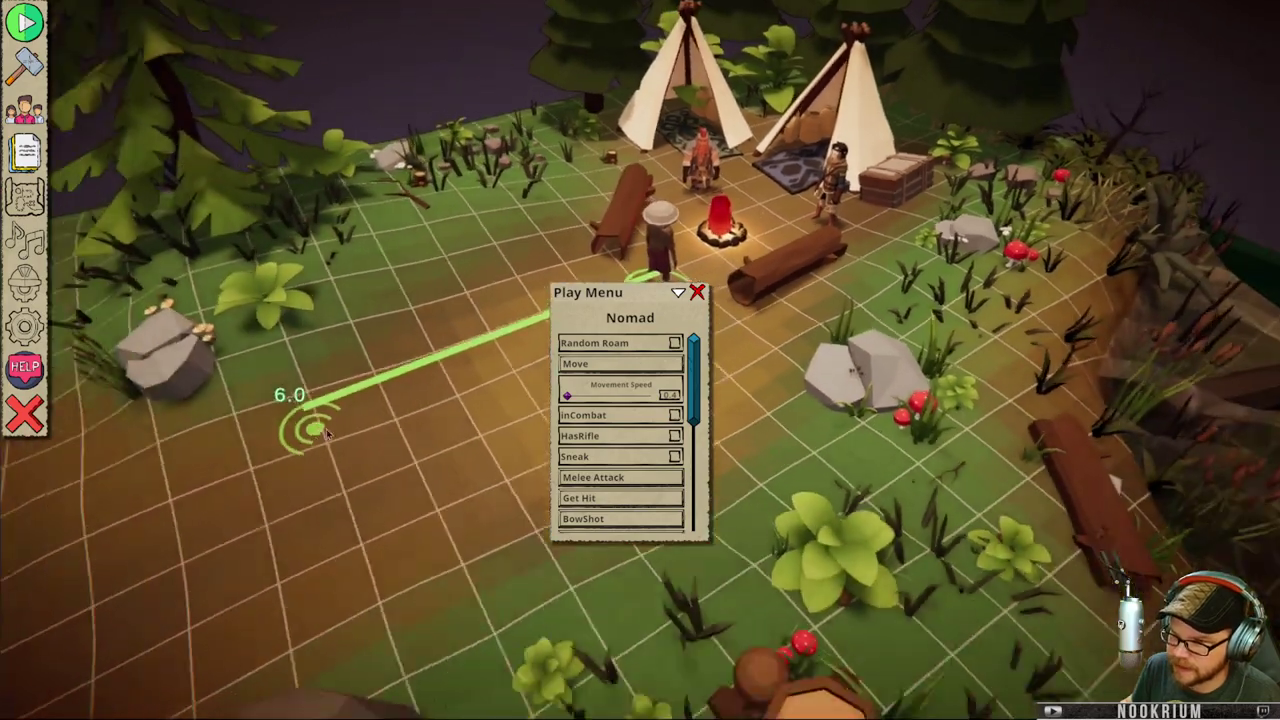
pyautogui.moveTo(327, 432); pyautogui.dragTo(365, 387)
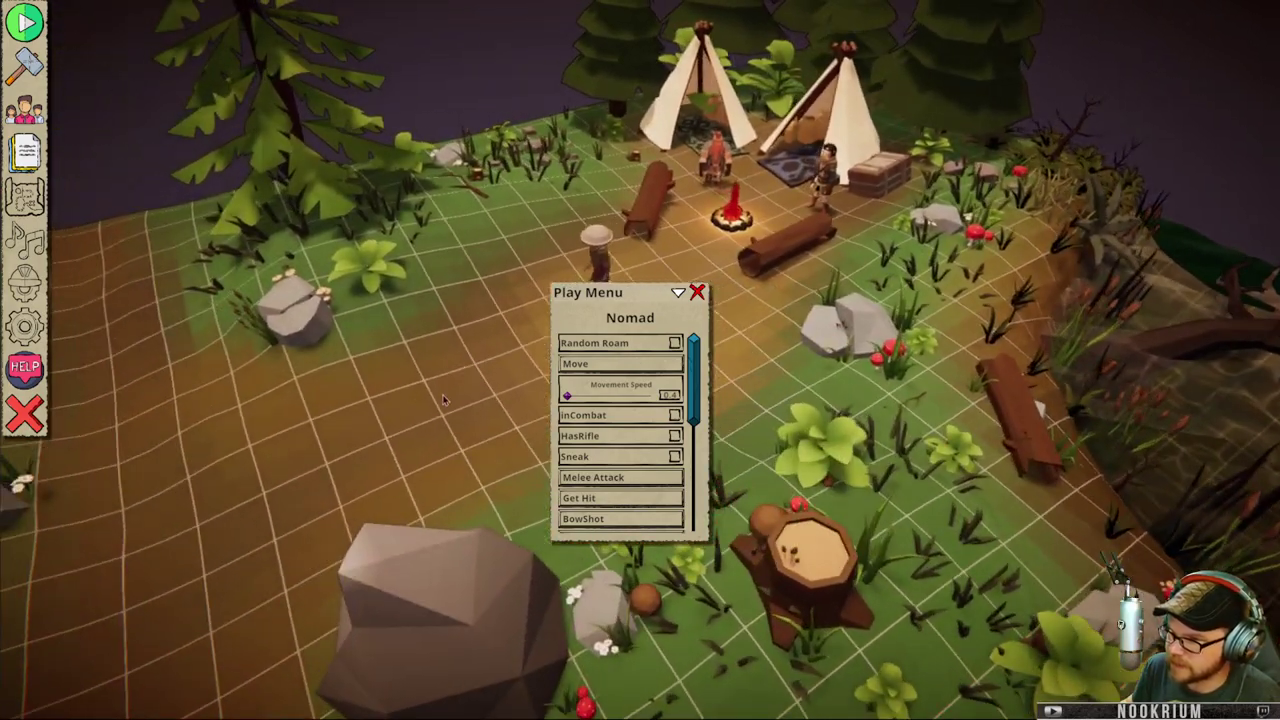
pyautogui.moveTo(445, 400); pyautogui.dragTo(590, 368, button='middle')
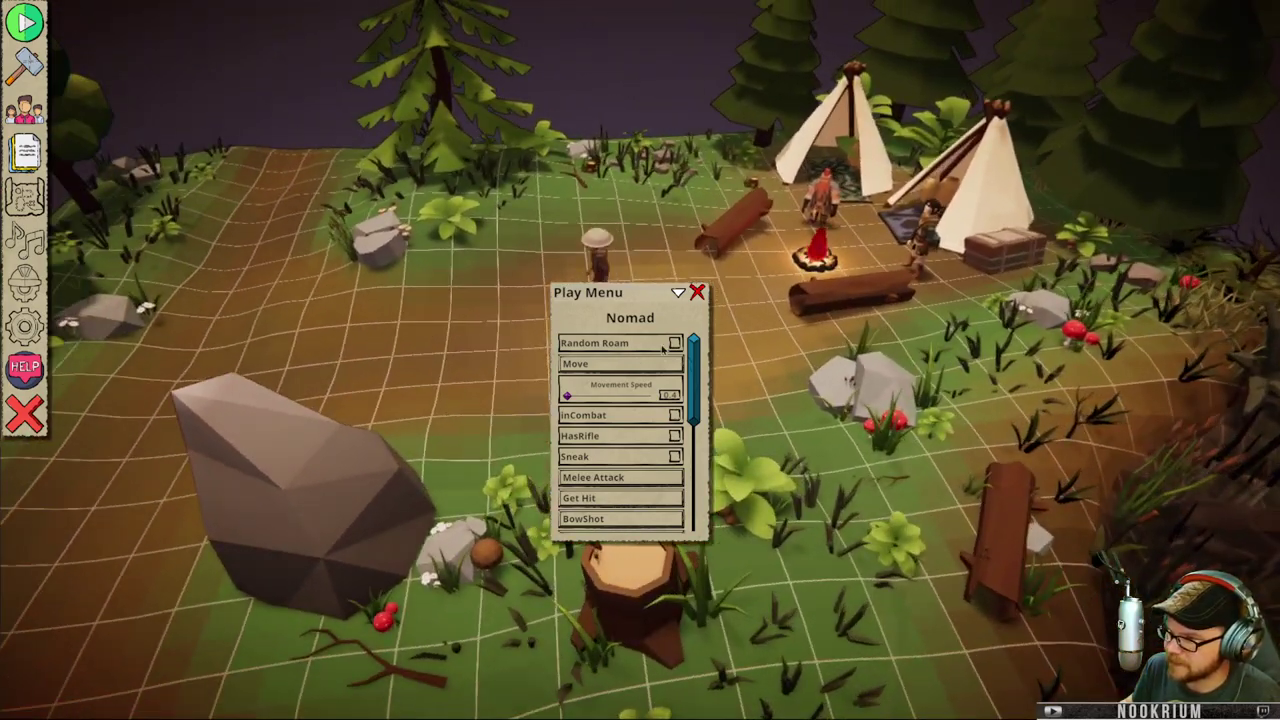
# - Move the Play Menu clear of the characters and send the Nomad back to the campfire
pyautogui.moveTo(612, 293); pyautogui.dragTo(930, 284)
pyautogui.moveTo(745, 388); pyautogui.dragTo(706, 395, button='middle')
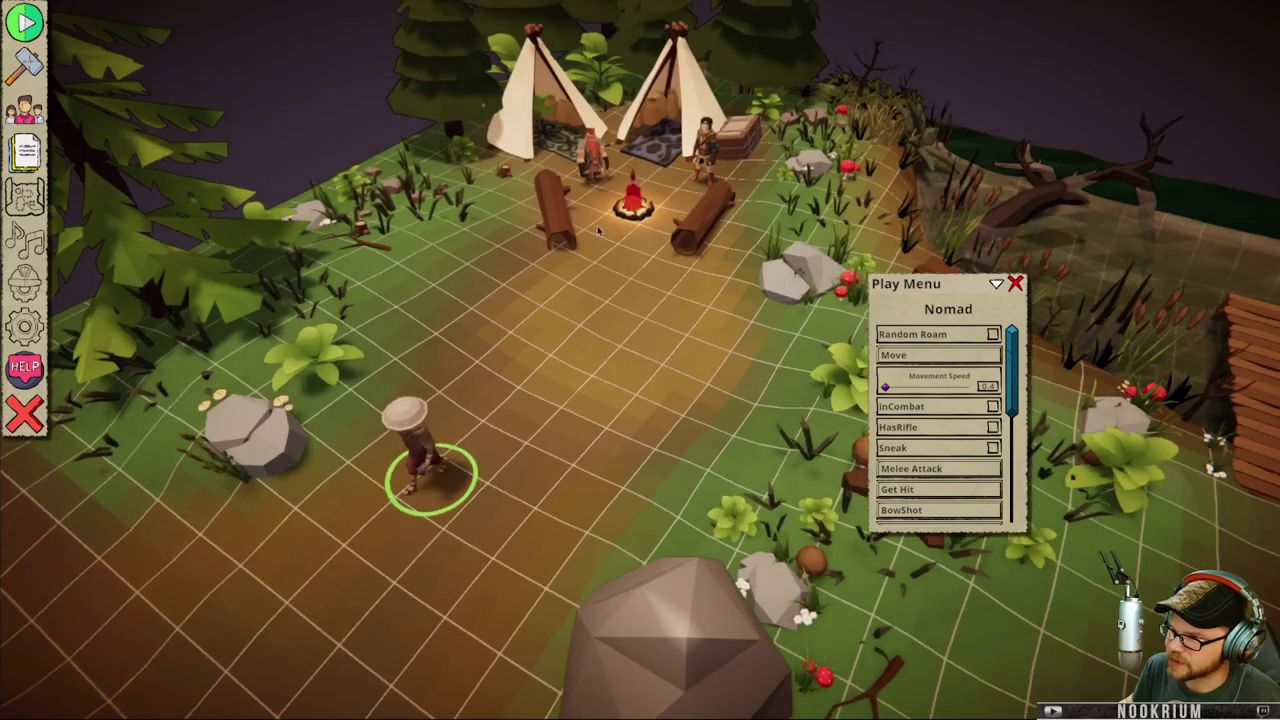
pyautogui.rightClick(609, 252)
pyautogui.click(643, 221)
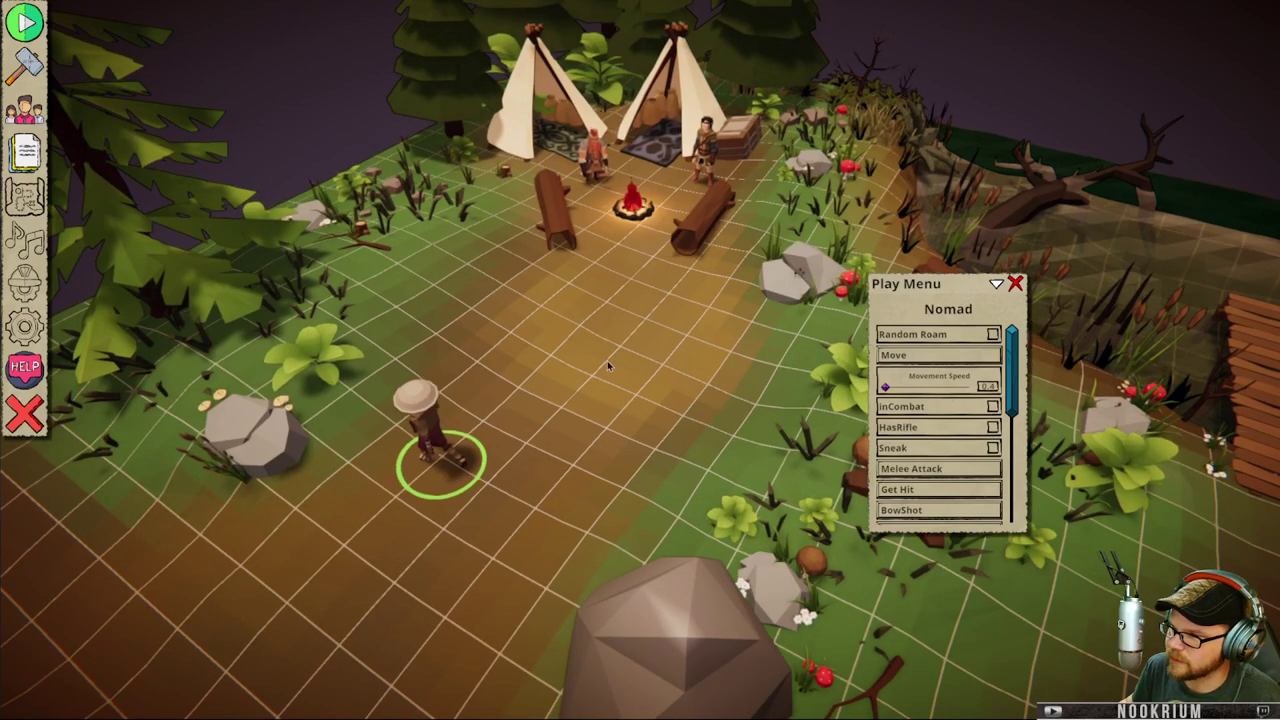
pyautogui.press('w')
pyautogui.scroll(5, 600, 358)
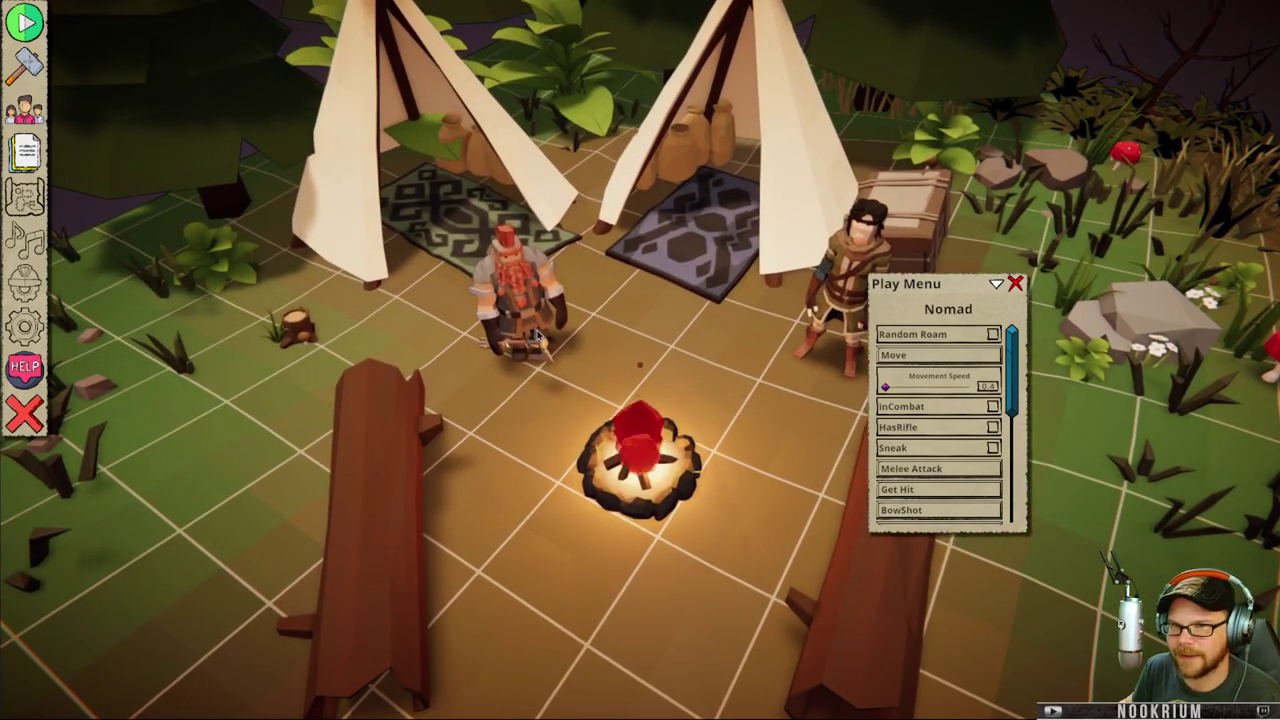
# - Select the Dwarf beside the campfire and trigger its Attack action
pyautogui.moveTo(577, 357); pyautogui.dragTo(514, 349, button='right')
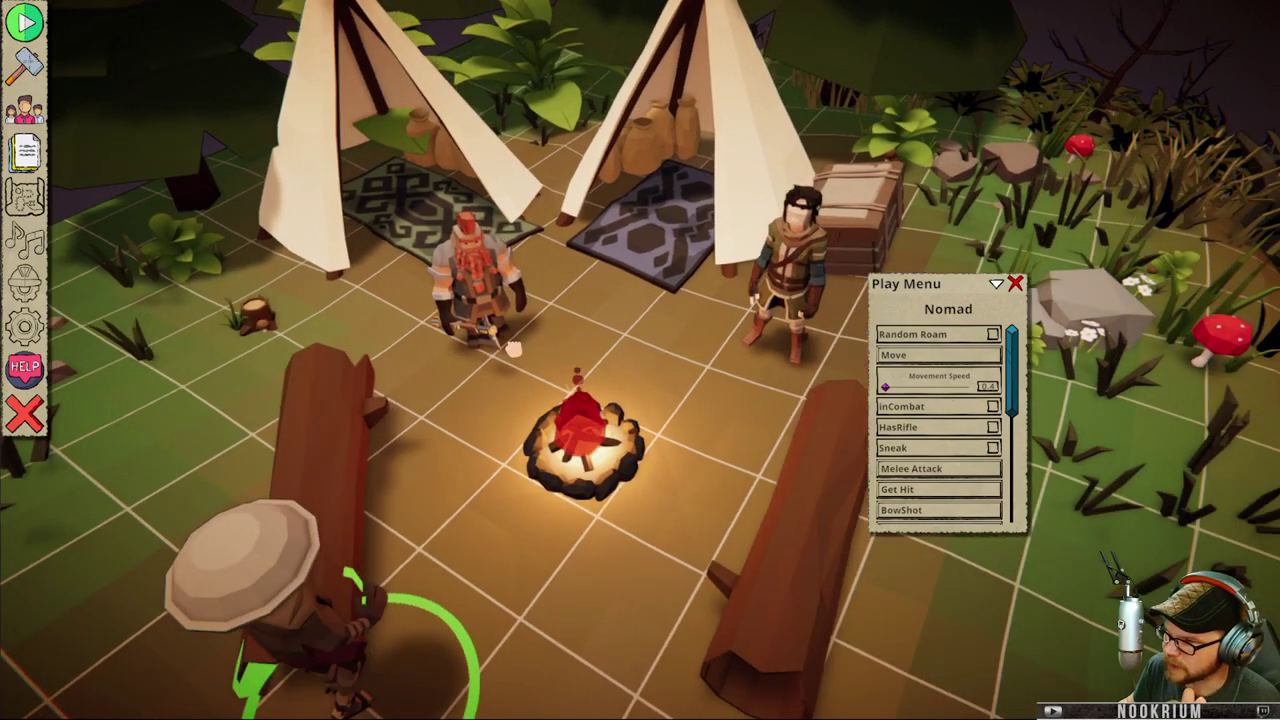
pyautogui.moveTo(514, 349); pyautogui.dragTo(380, 364, button='middle')
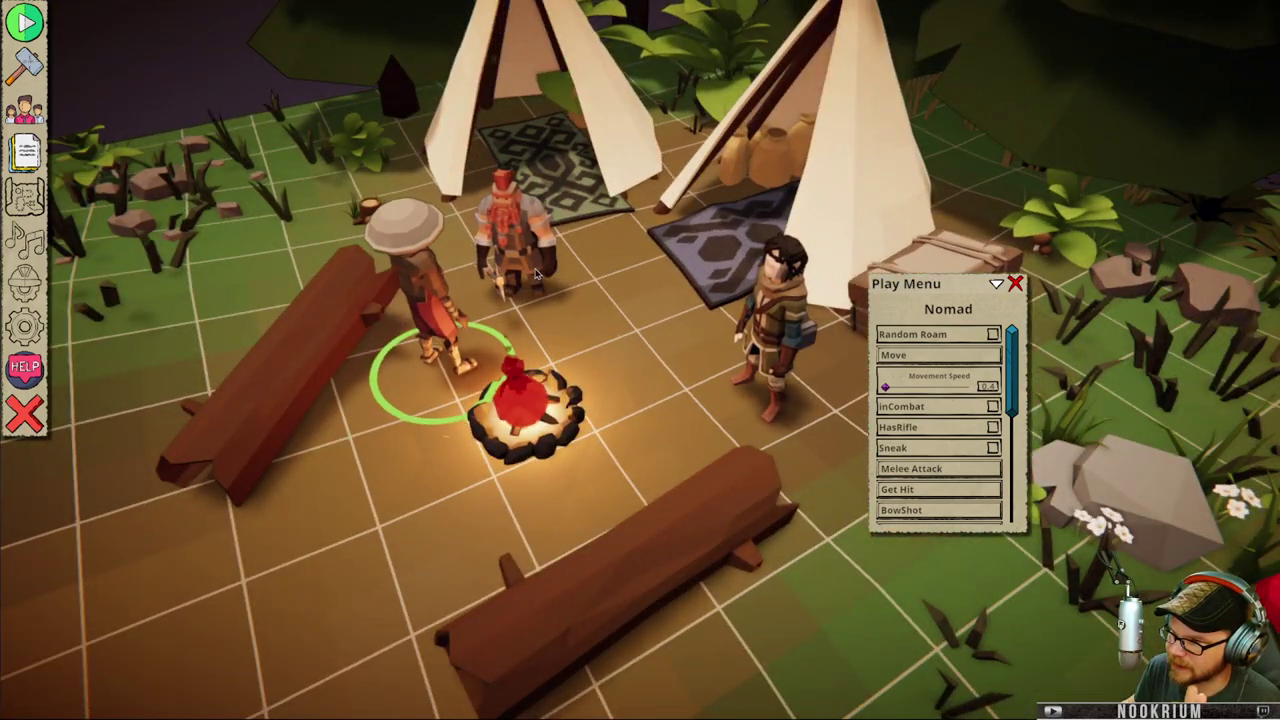
pyautogui.click(545, 262)
pyautogui.click(928, 466)
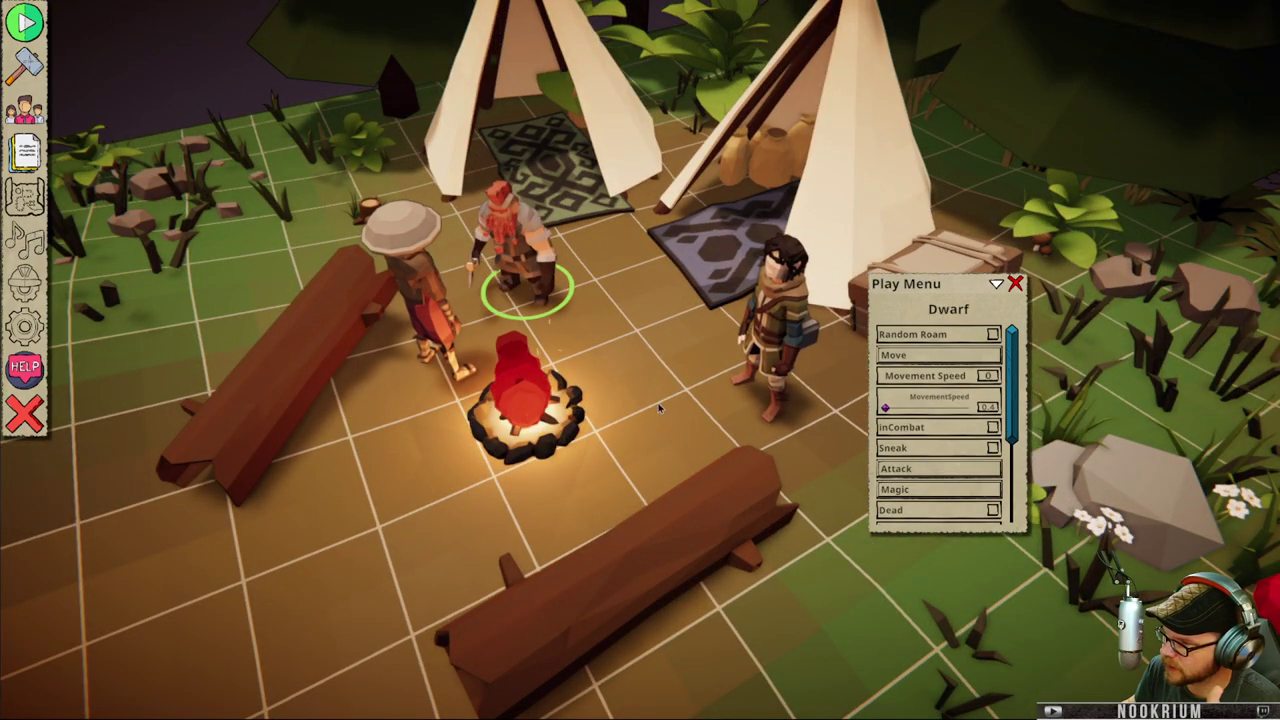
# - Search the building props for "wea" and place the Building Menu clear of the characters at the campfire
pyautogui.click(426, 289)
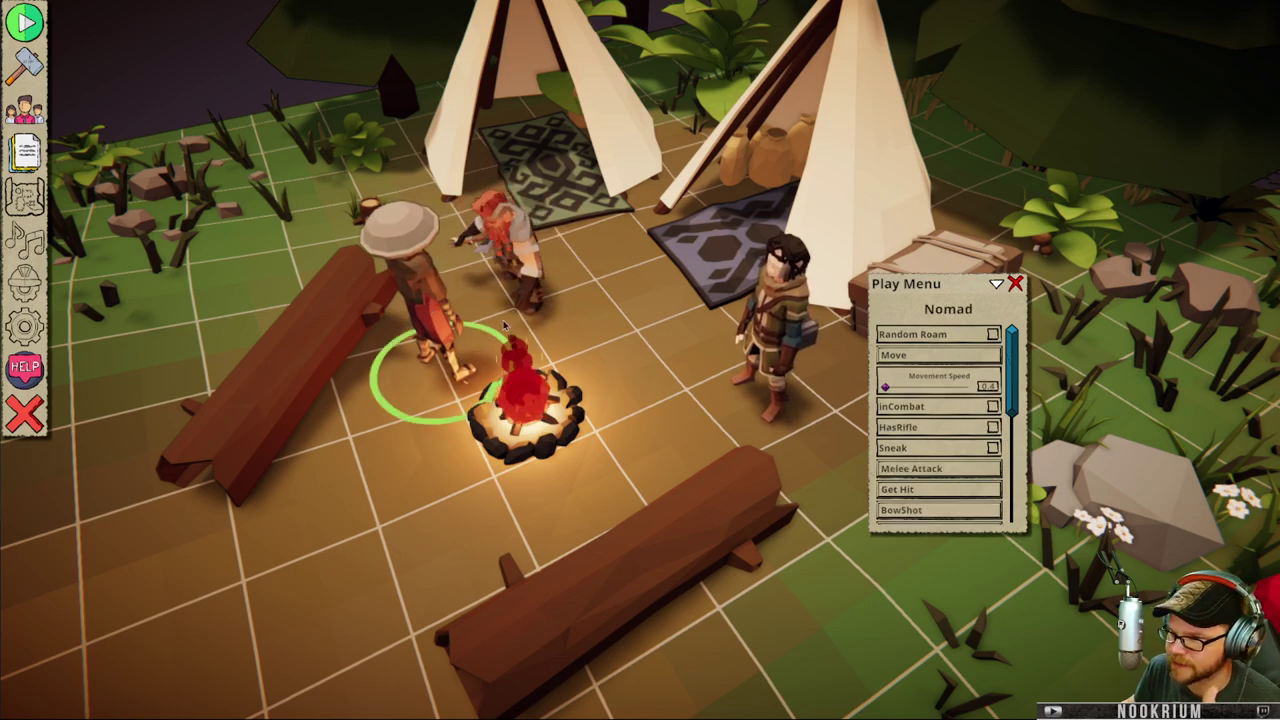
pyautogui.scroll(-4, 410, 281)
pyautogui.click(18, 74)
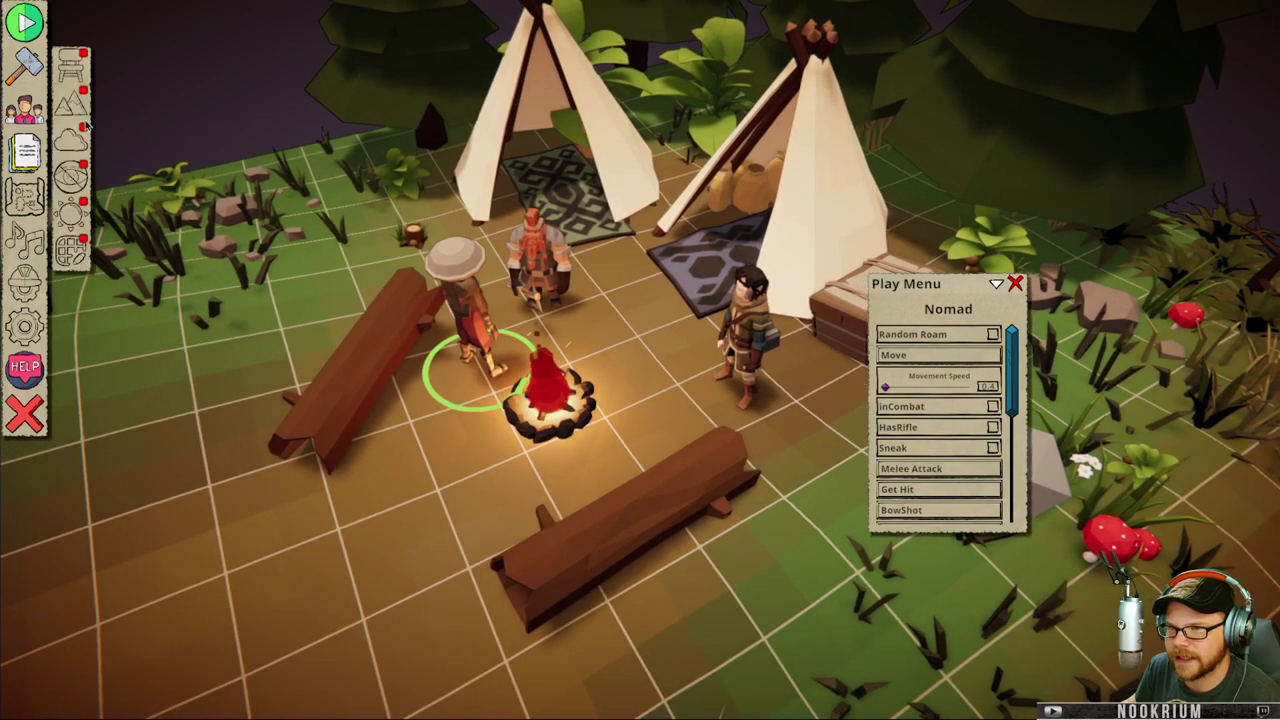
pyautogui.click(71, 66)
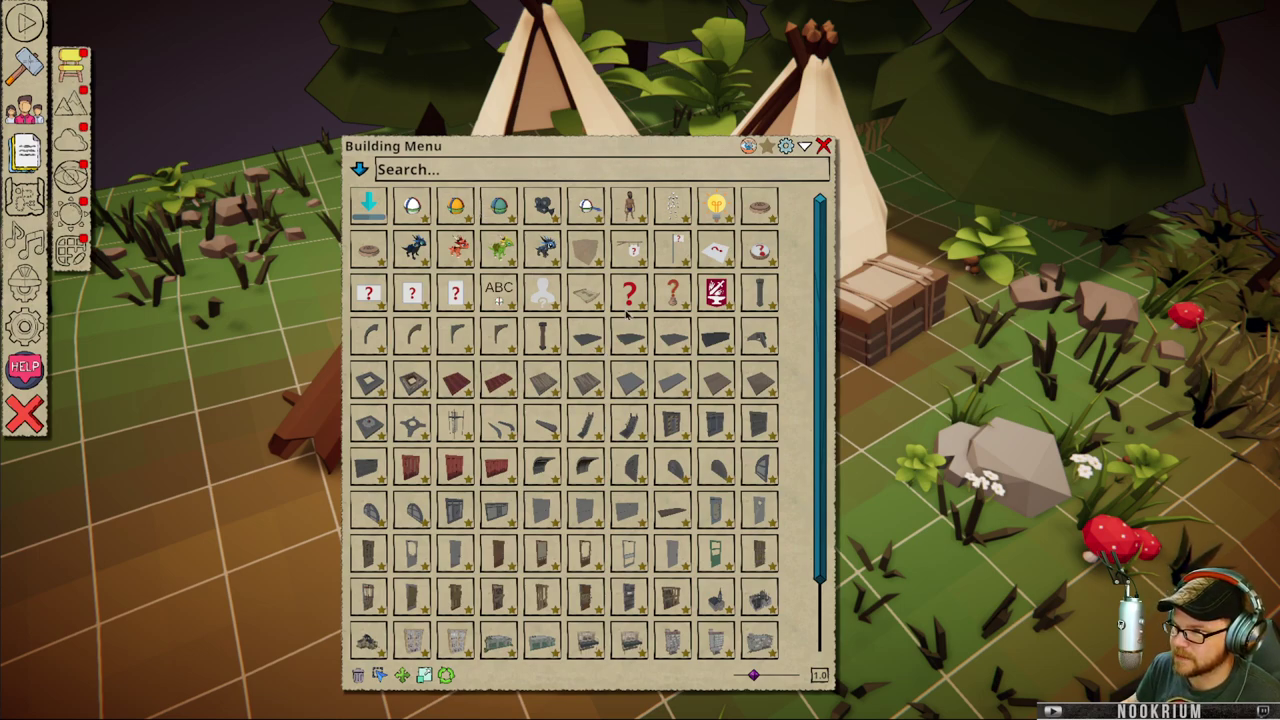
pyautogui.write('wea')
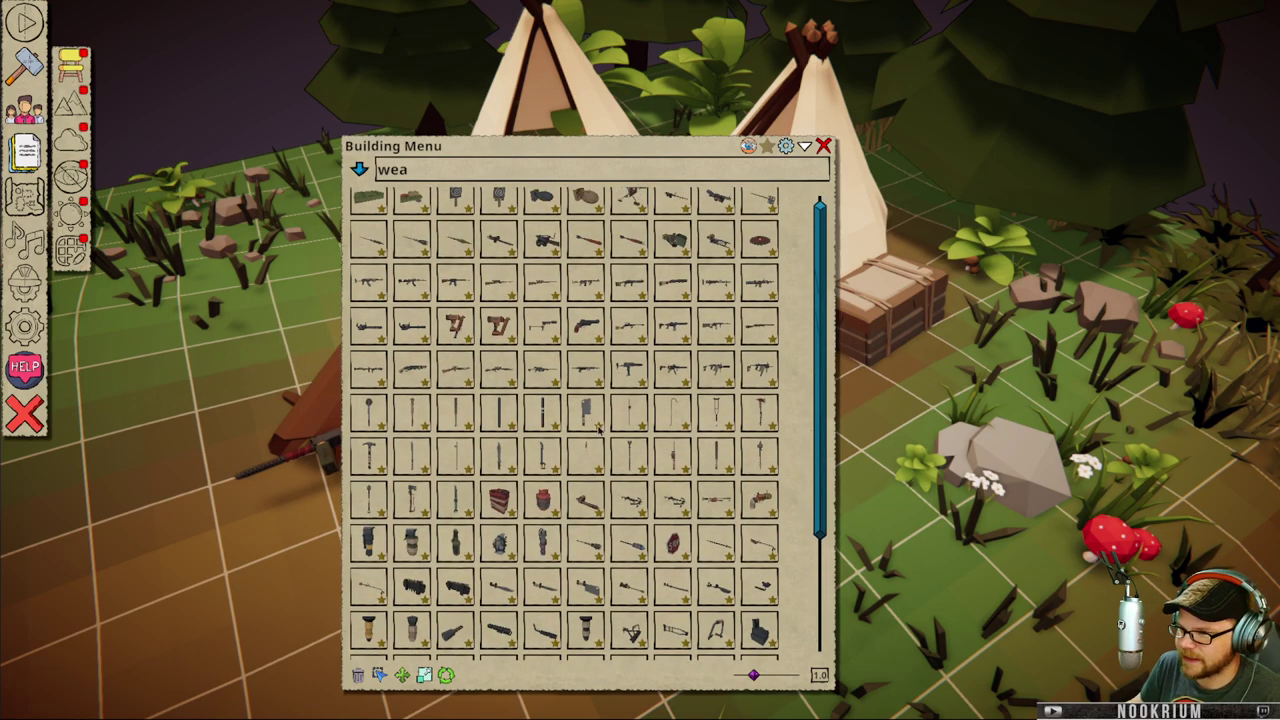
pyautogui.moveTo(600, 163); pyautogui.dragTo(962, 139)
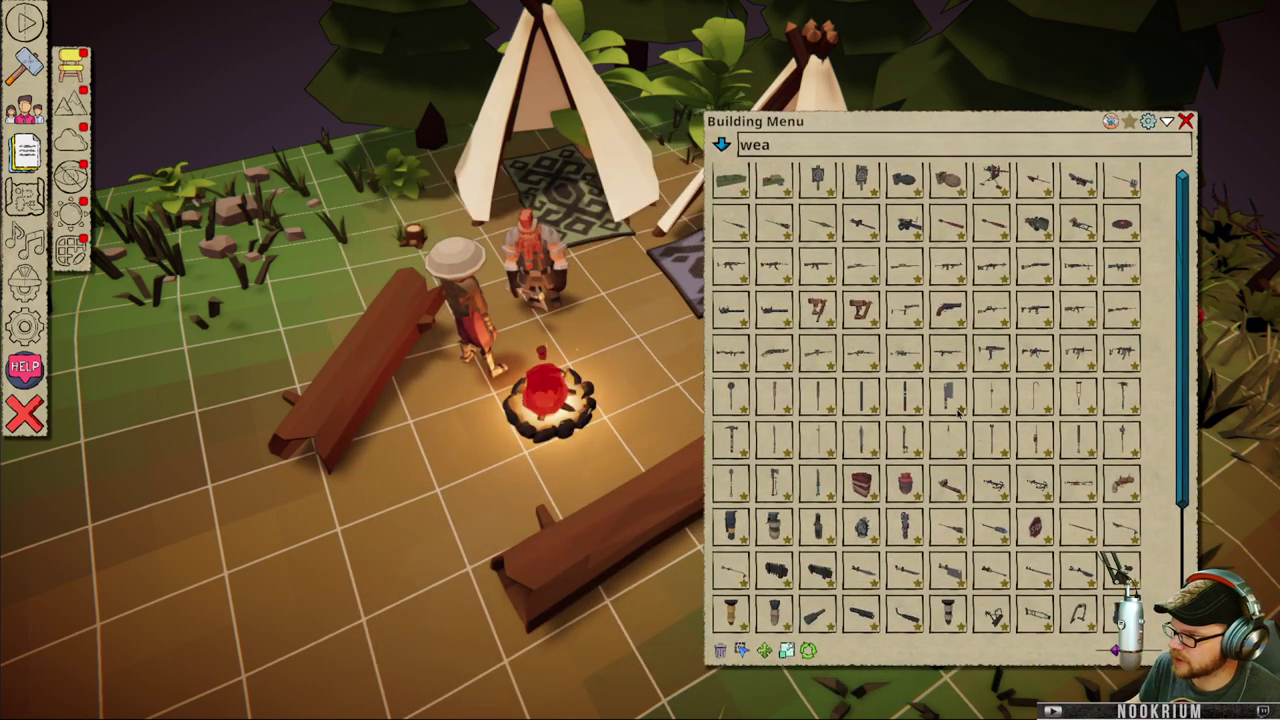
# - Browse the weapon props found by the search and view the characters around the campfire up close
pyautogui.scroll(-1, 958, 410)
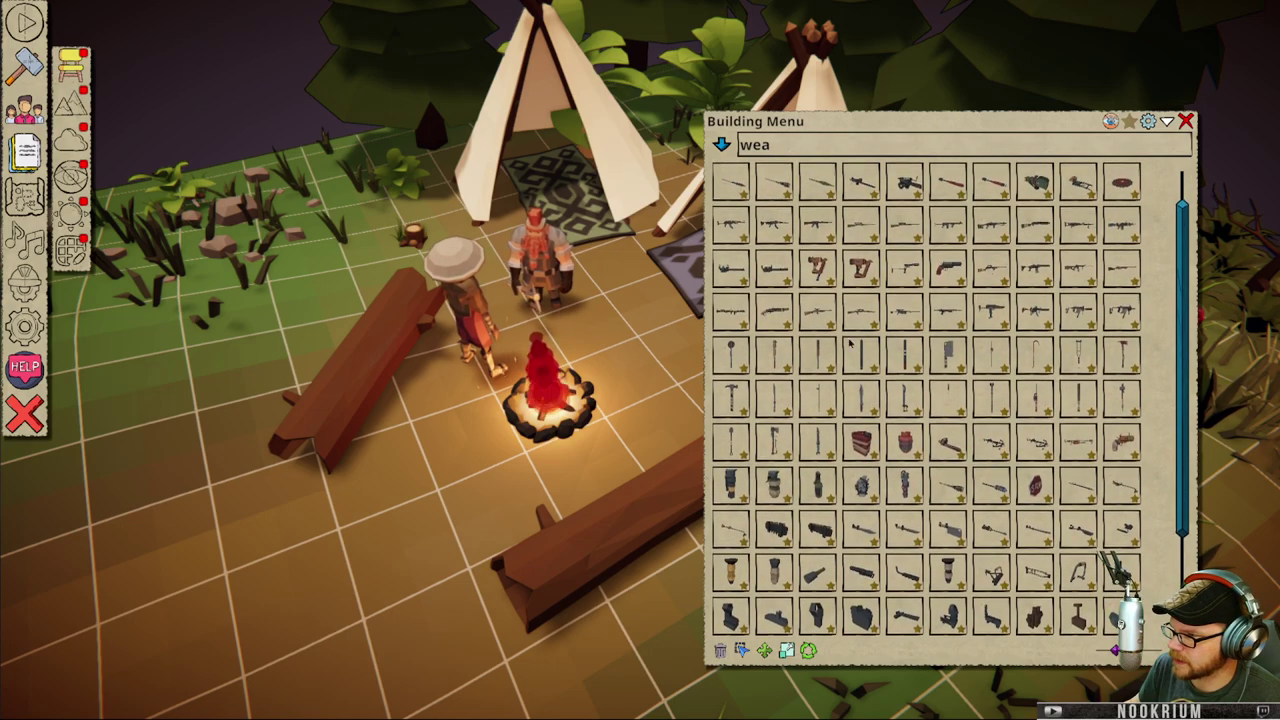
pyautogui.scroll(-1, 849, 342)
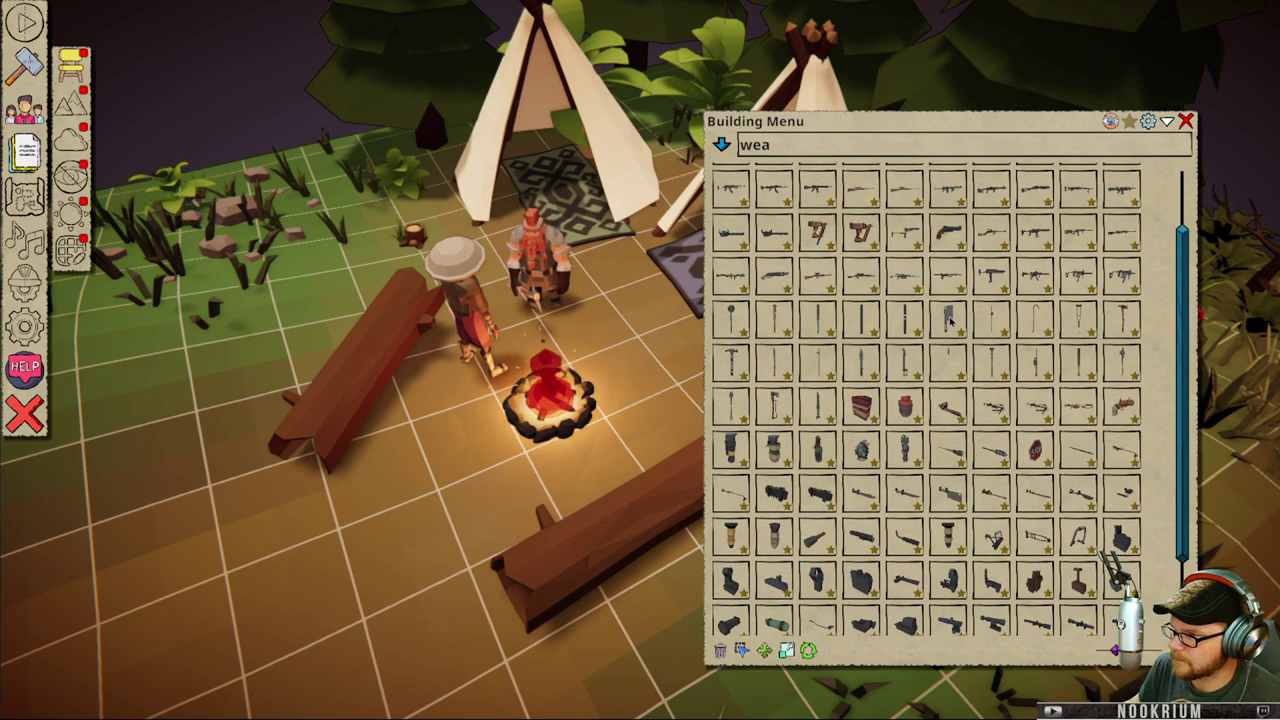
pyautogui.scroll(-1, 950, 321)
pyautogui.scroll(2, 950, 321)
pyautogui.moveTo(632, 318); pyautogui.dragTo(636, 313, button='middle')
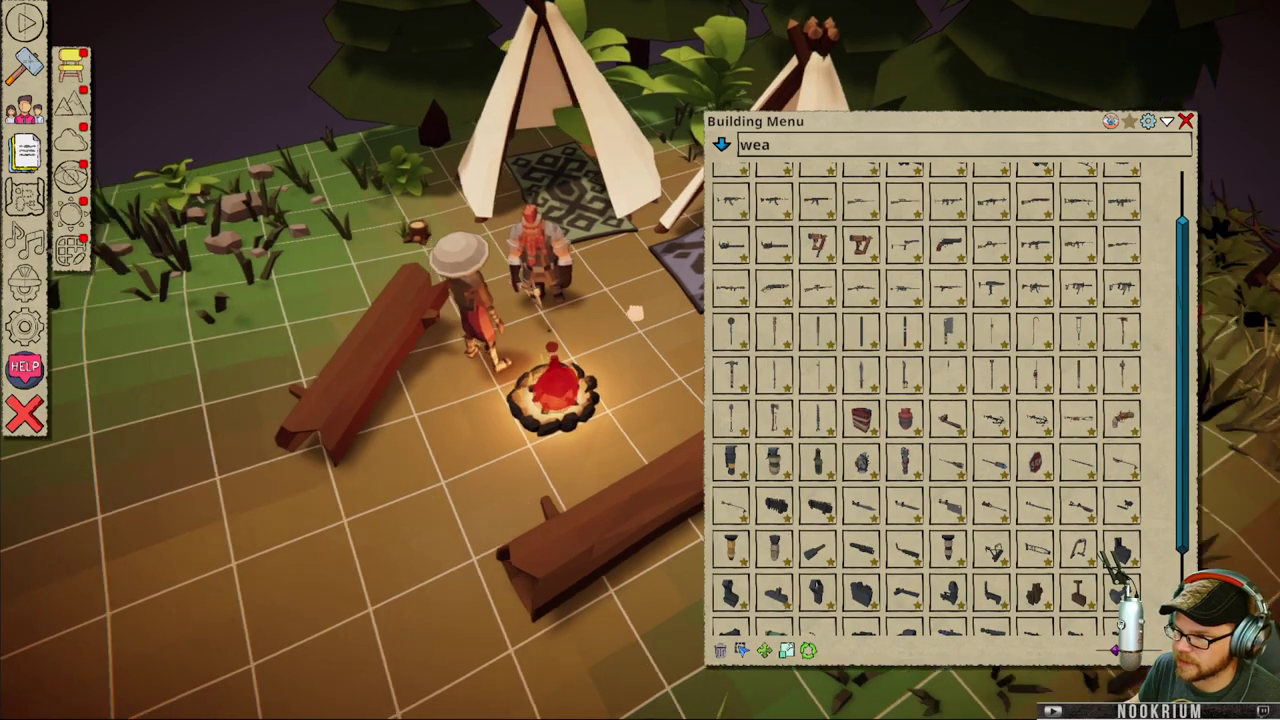
pyautogui.moveTo(636, 313); pyautogui.dragTo(641, 326, button='right')
pyautogui.moveTo(641, 326); pyautogui.dragTo(290, 386, button='middle')
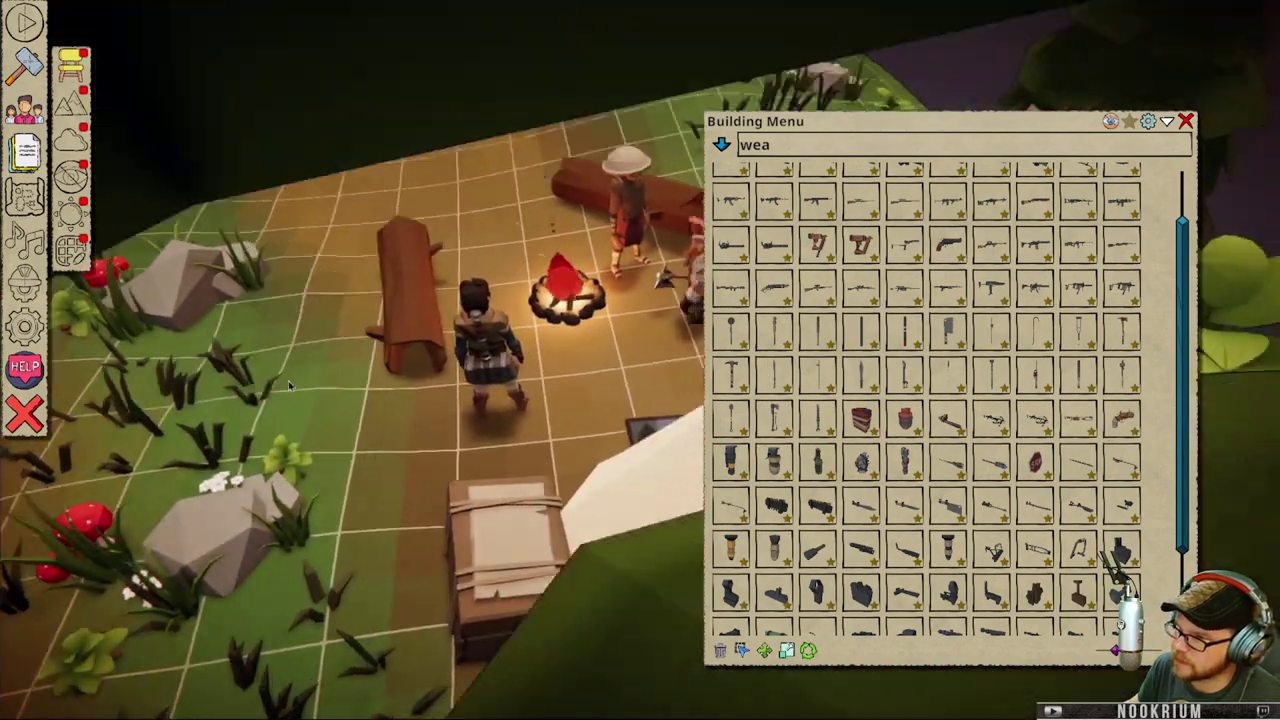
pyautogui.press('w')
pyautogui.press('d')
pyautogui.scroll(5, 300, 378)
pyautogui.press('a')
pyautogui.press('s')
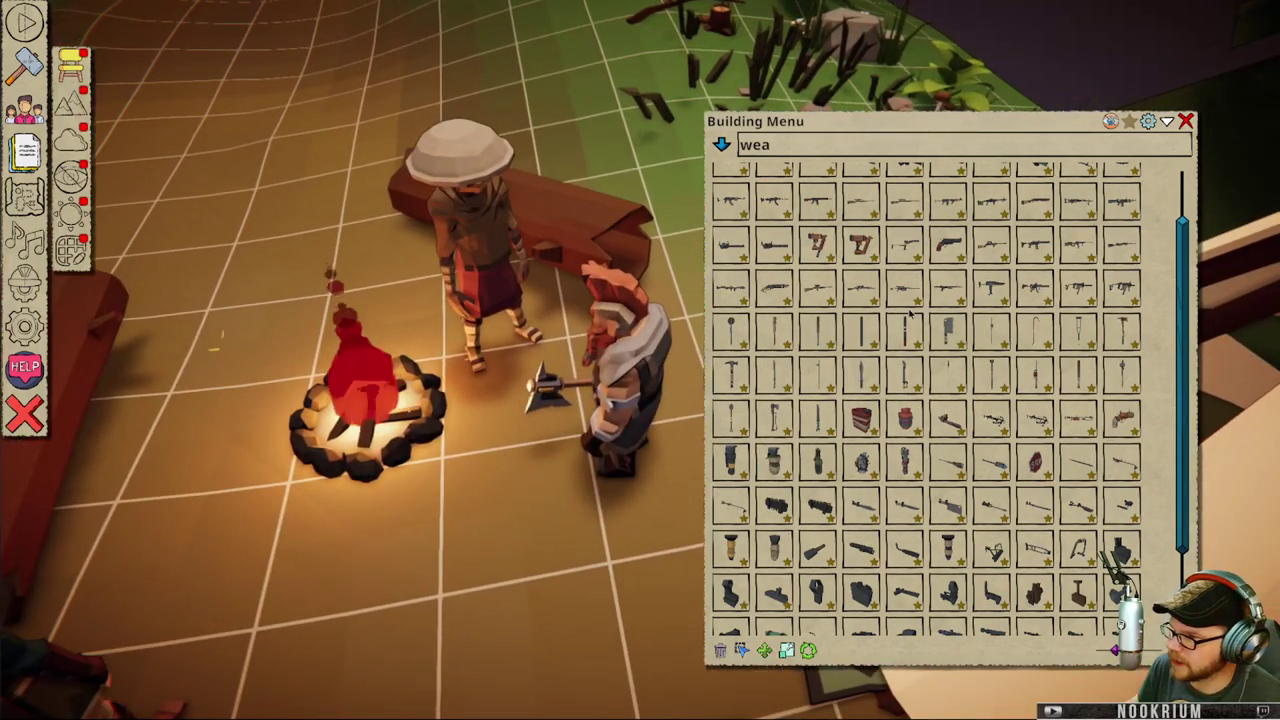
pyautogui.scroll(-2, 930, 295)
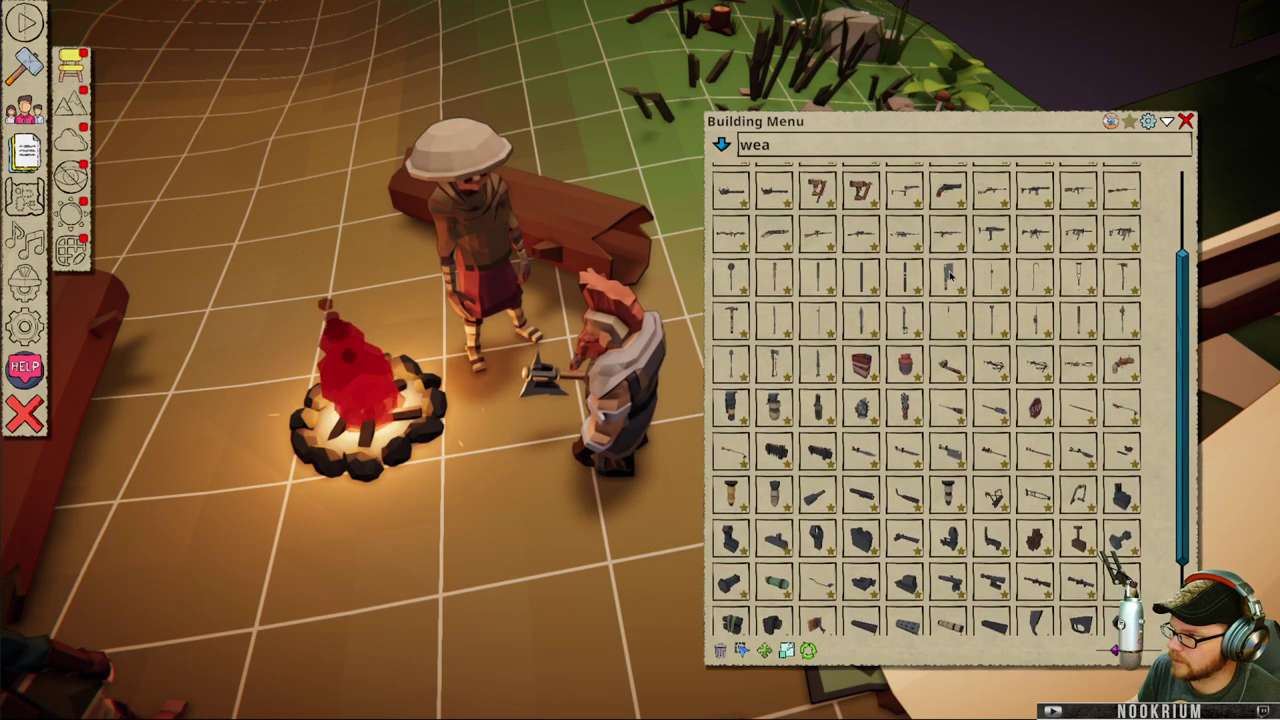
pyautogui.scroll(-1, 950, 278)
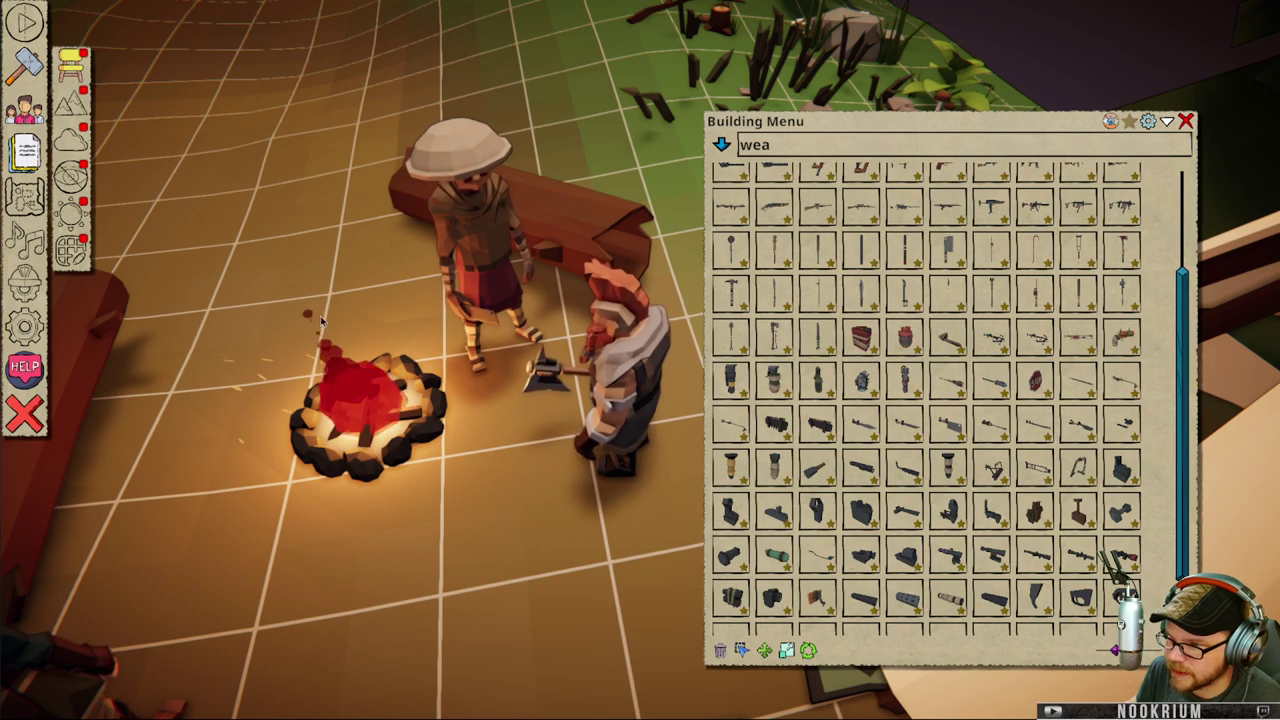
pyautogui.moveTo(292, 268); pyautogui.dragTo(360, 311, button='middle')
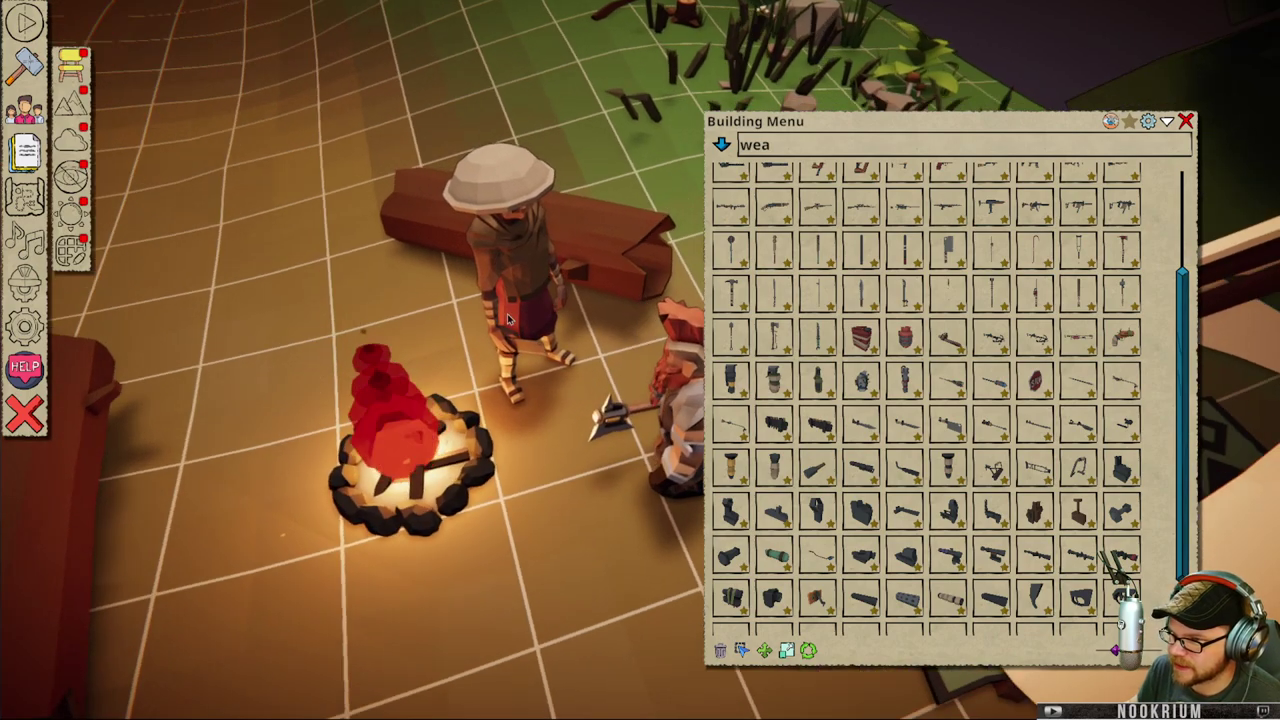
# - Turn on the Death animation for the Nomad beside the campfire and close the Building Menu
pyautogui.rightClick(508, 318)
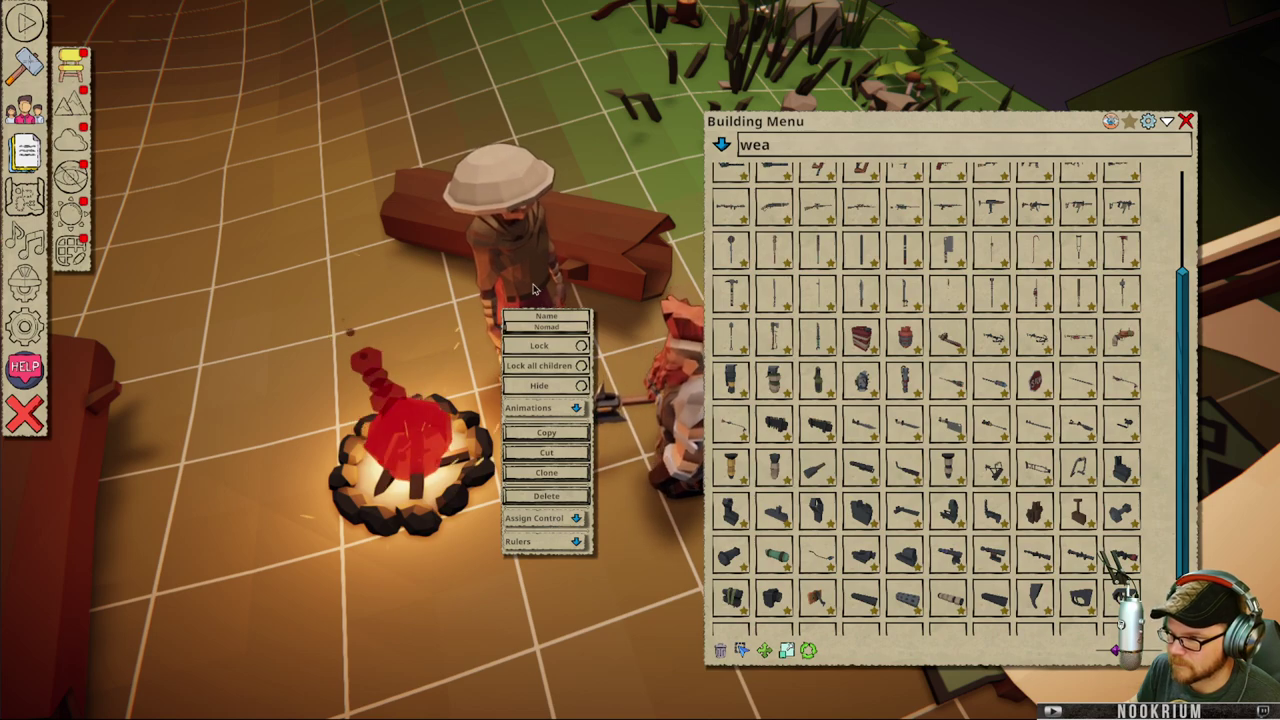
pyautogui.click(522, 276)
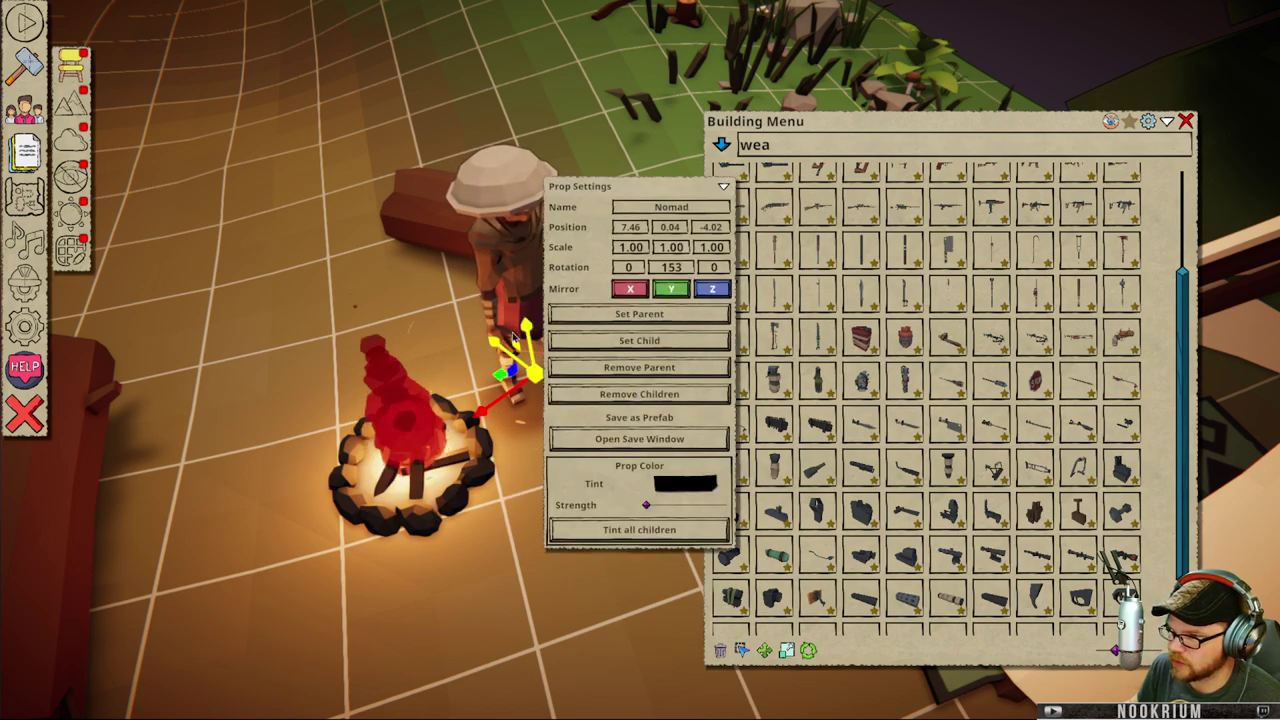
pyautogui.rightClick(517, 304)
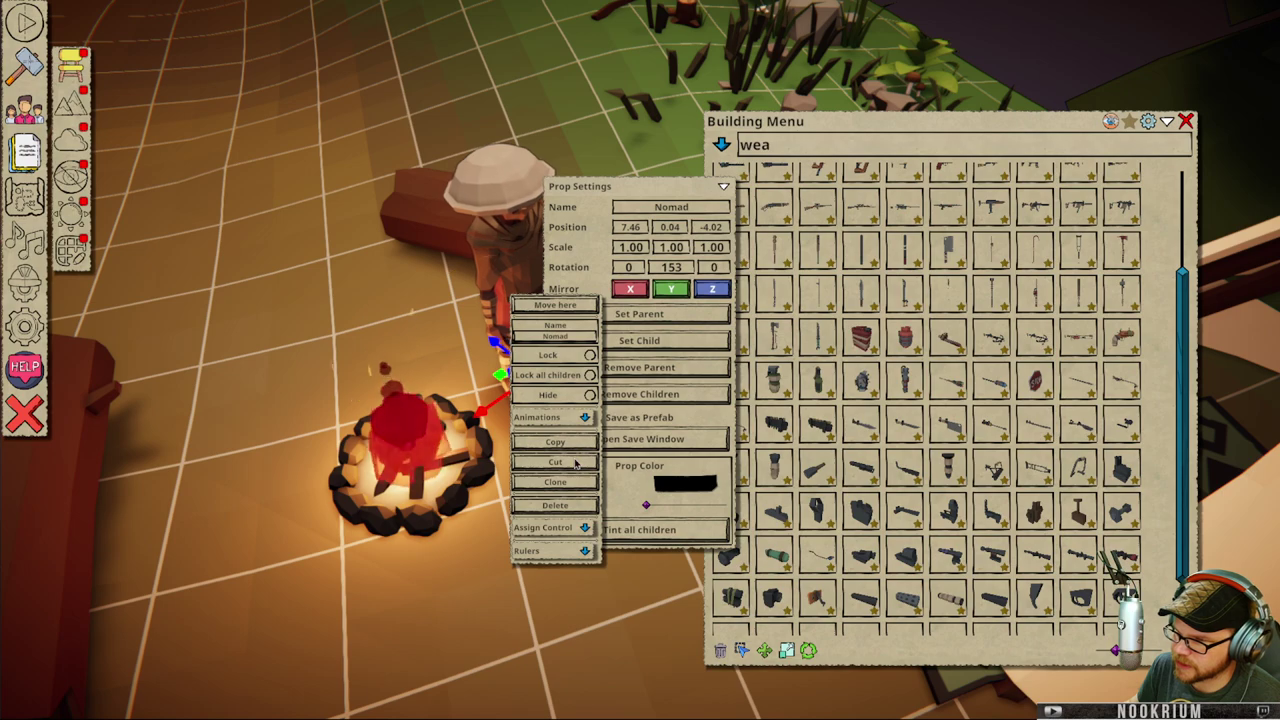
pyautogui.click(555, 418)
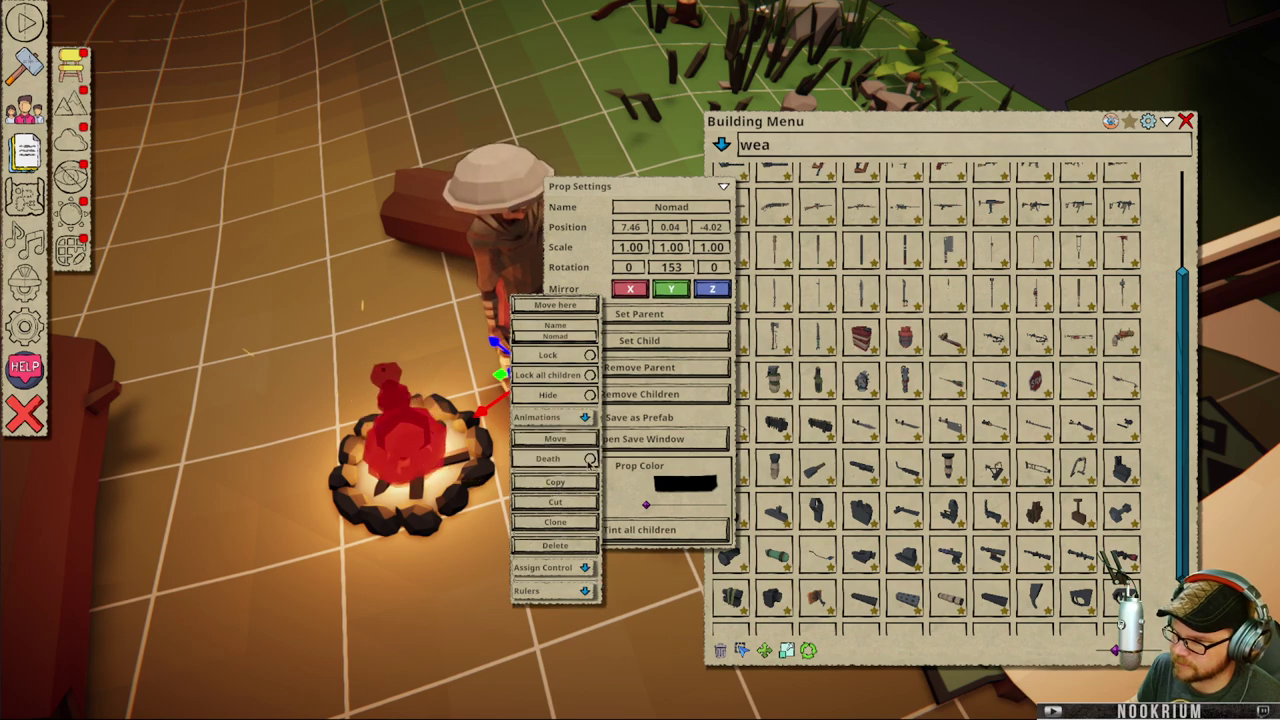
pyautogui.click(588, 306)
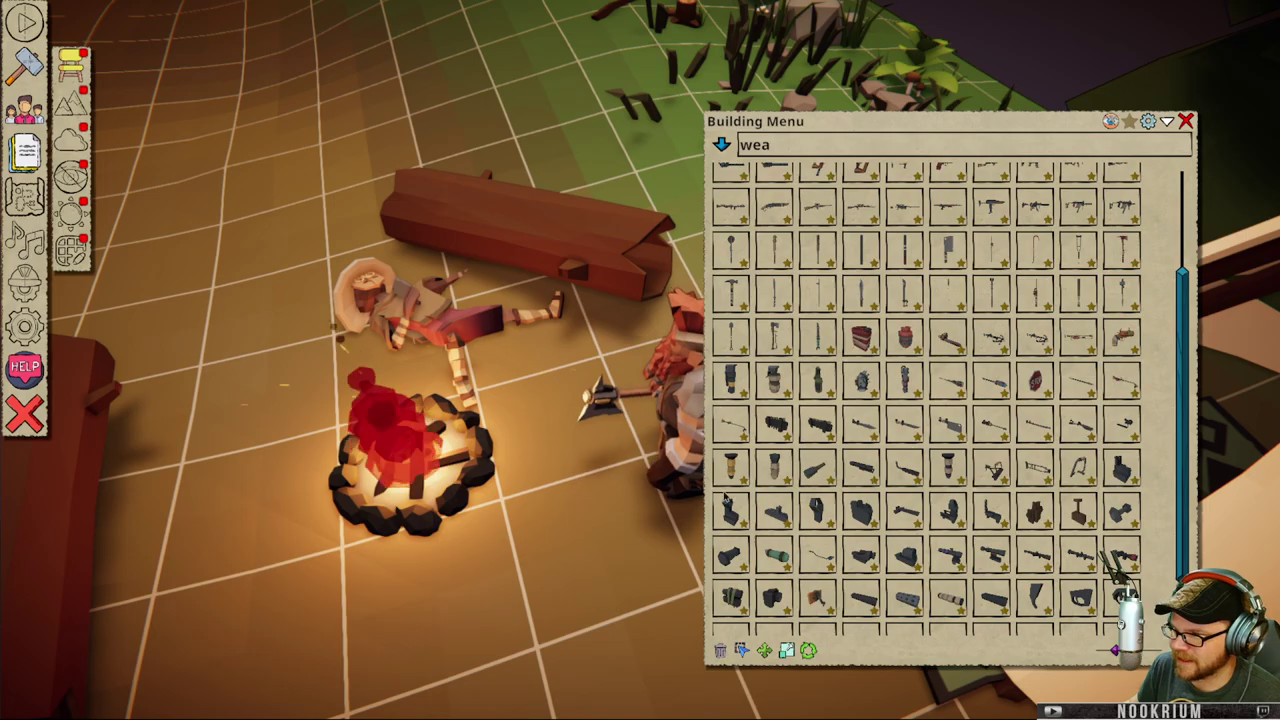
pyautogui.click(1186, 121)
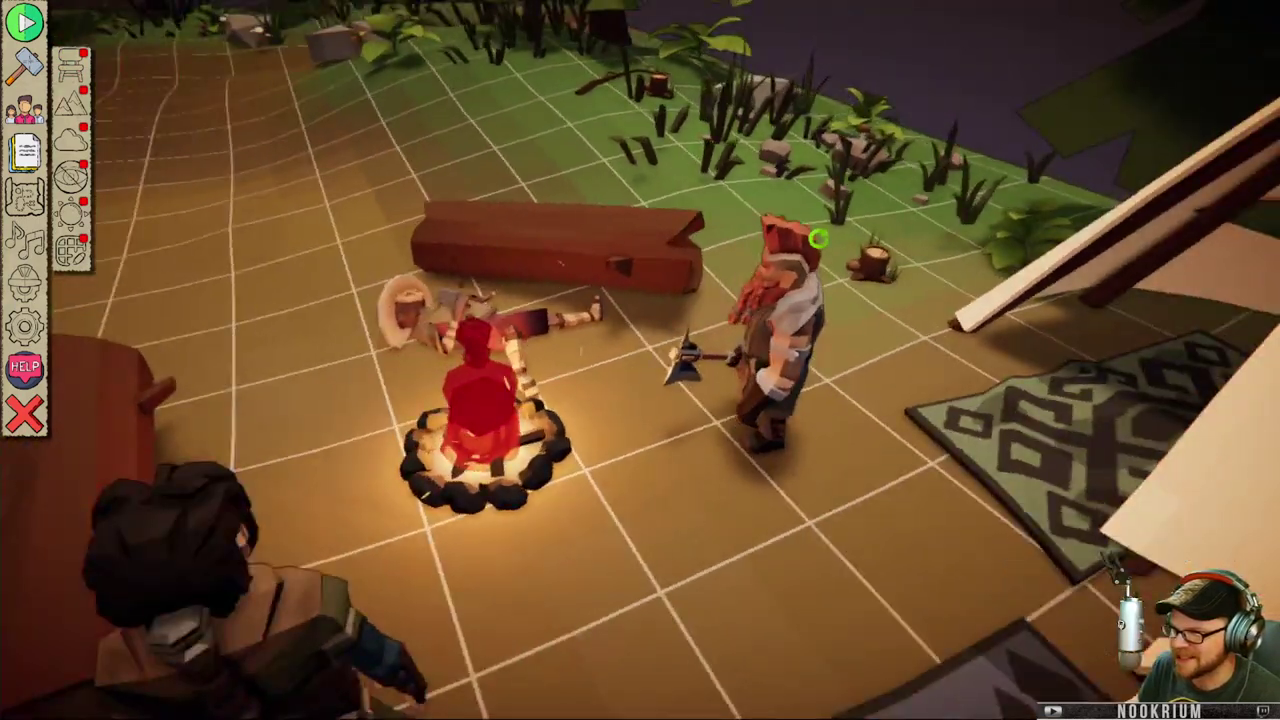
# - Survey the whole camp map from several angles, from the tents to the wooden bridge
pyautogui.scroll(-10, 818, 238)
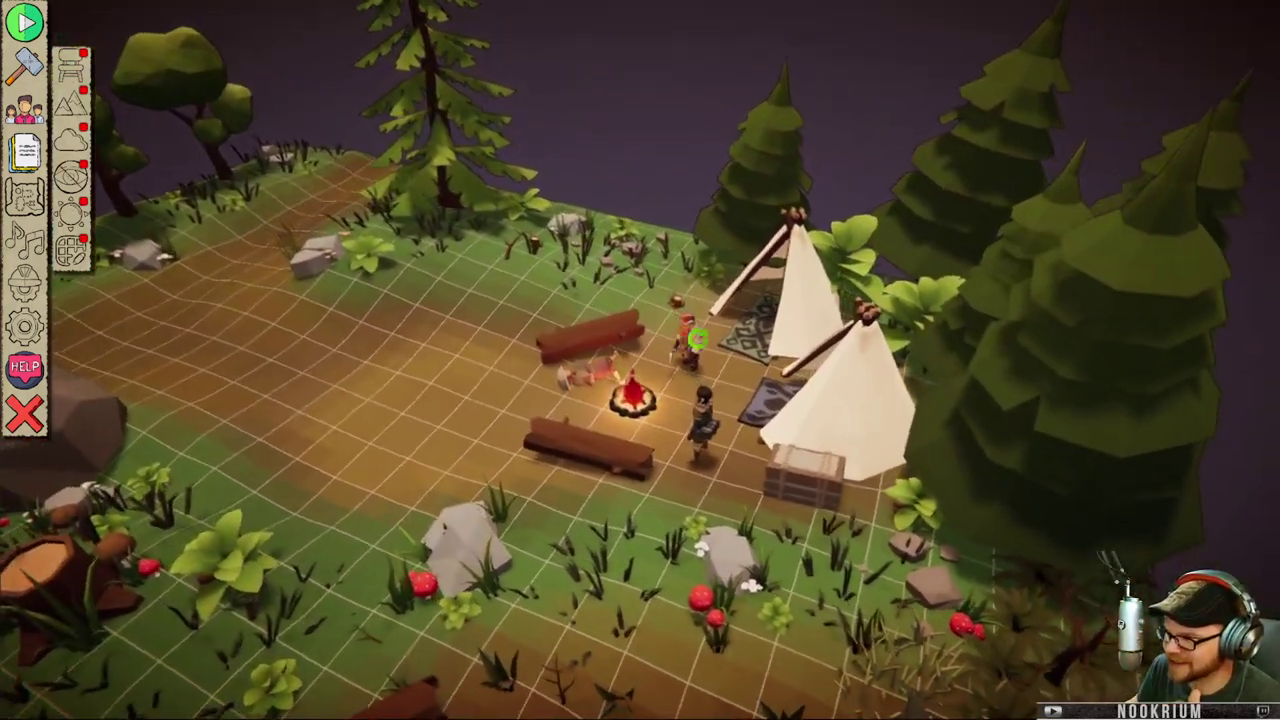
pyautogui.moveTo(694, 334); pyautogui.dragTo(597, 350, button='middle')
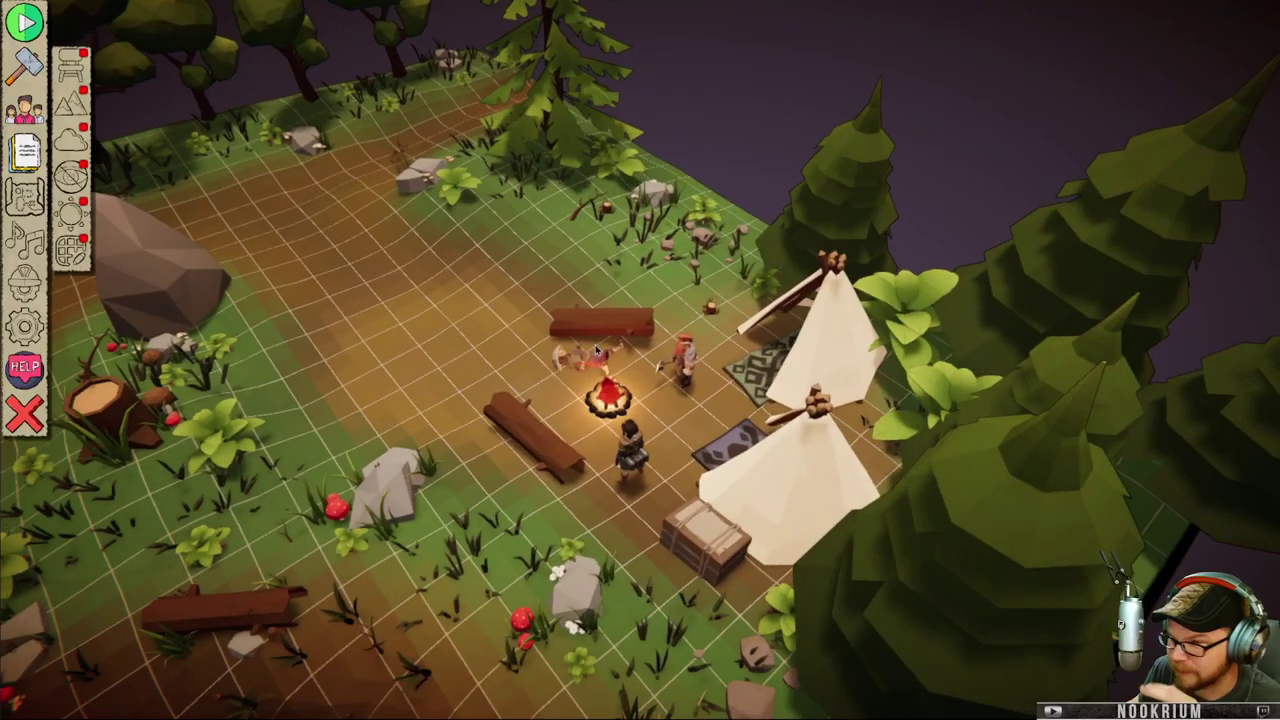
pyautogui.moveTo(503, 271); pyautogui.dragTo(703, 352, button='middle')
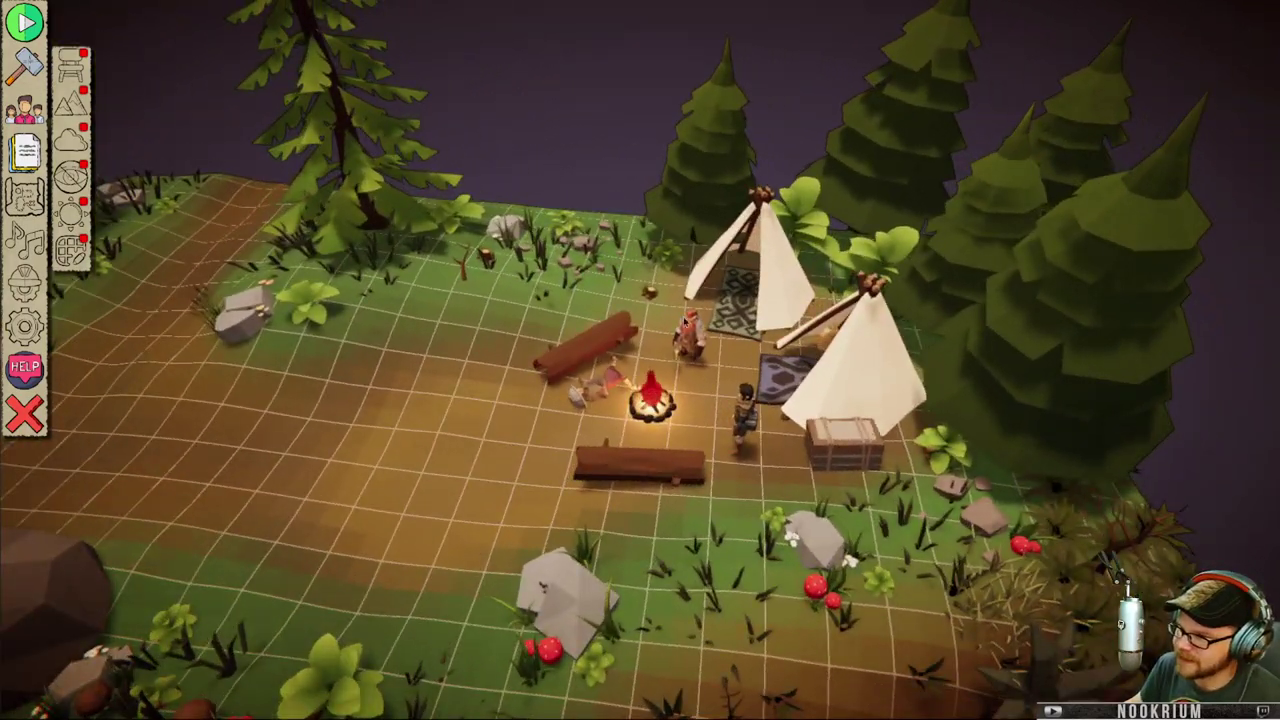
pyautogui.press('a')
pyautogui.press('s')
pyautogui.scroll(-10, 597, 274)
pyautogui.moveTo(597, 276); pyautogui.dragTo(530, 326, button='middle')
# - Open the Map Menu, bring it fully into view and close the Document Manager
pyautogui.click(25, 195)
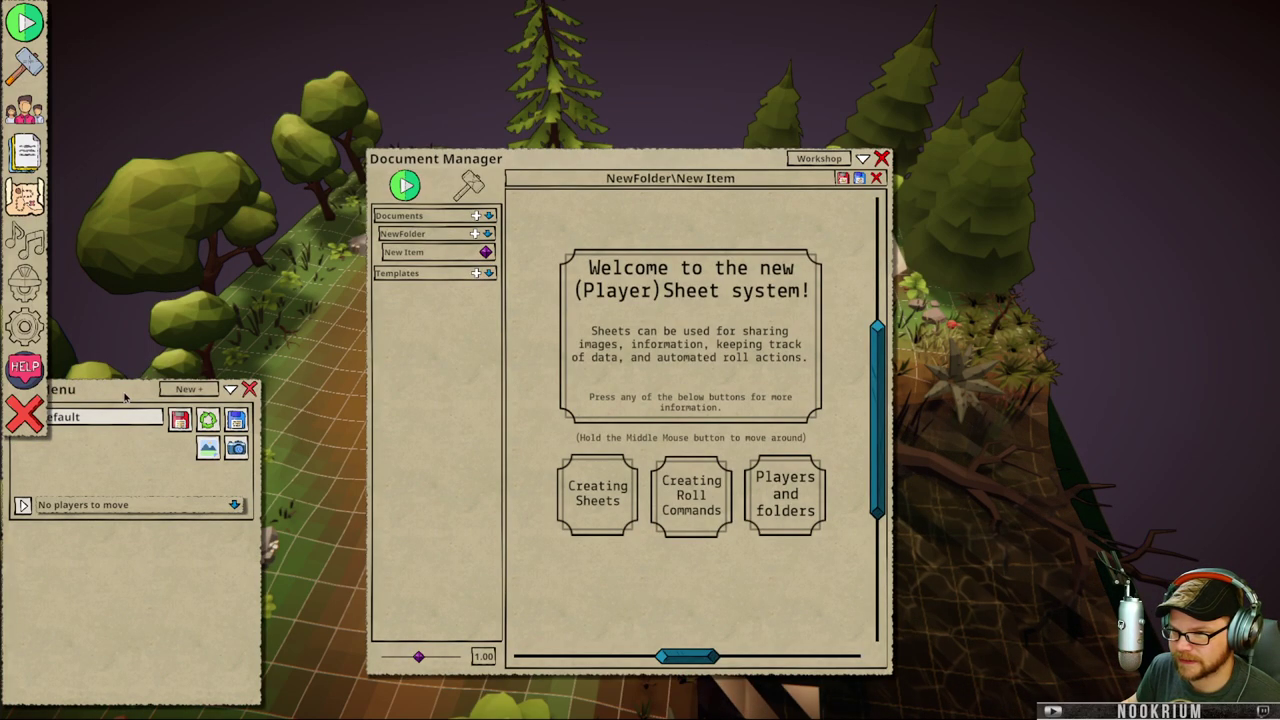
pyautogui.moveTo(126, 391); pyautogui.dragTo(246, 362)
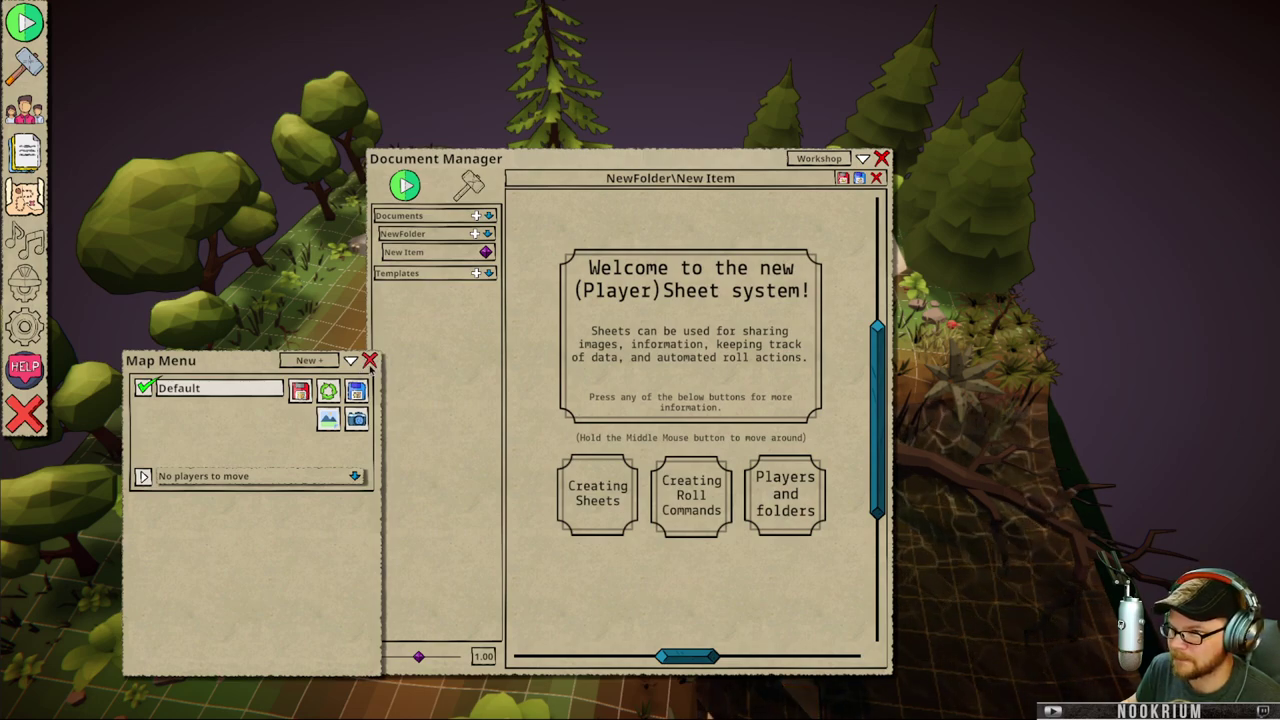
pyautogui.click(881, 158)
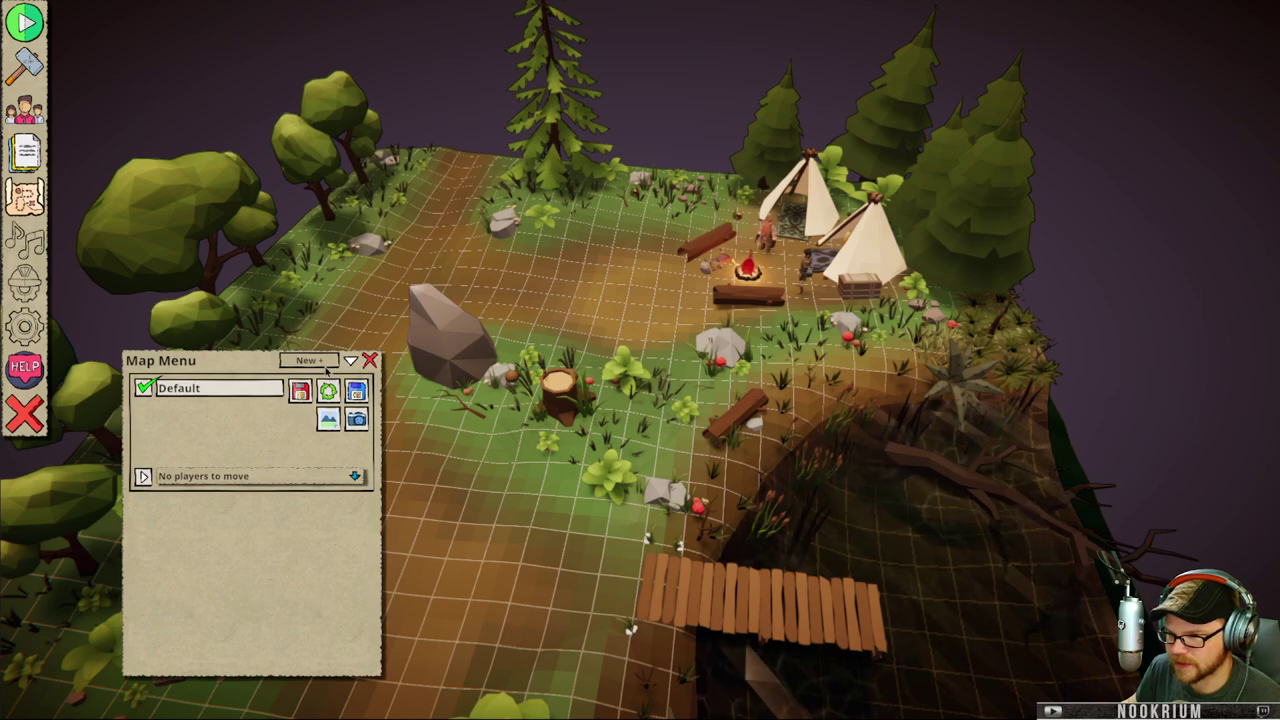
# - Look through the new map templates, create a map from Town under the name Town, and close the Map Menu
pyautogui.click(322, 362)
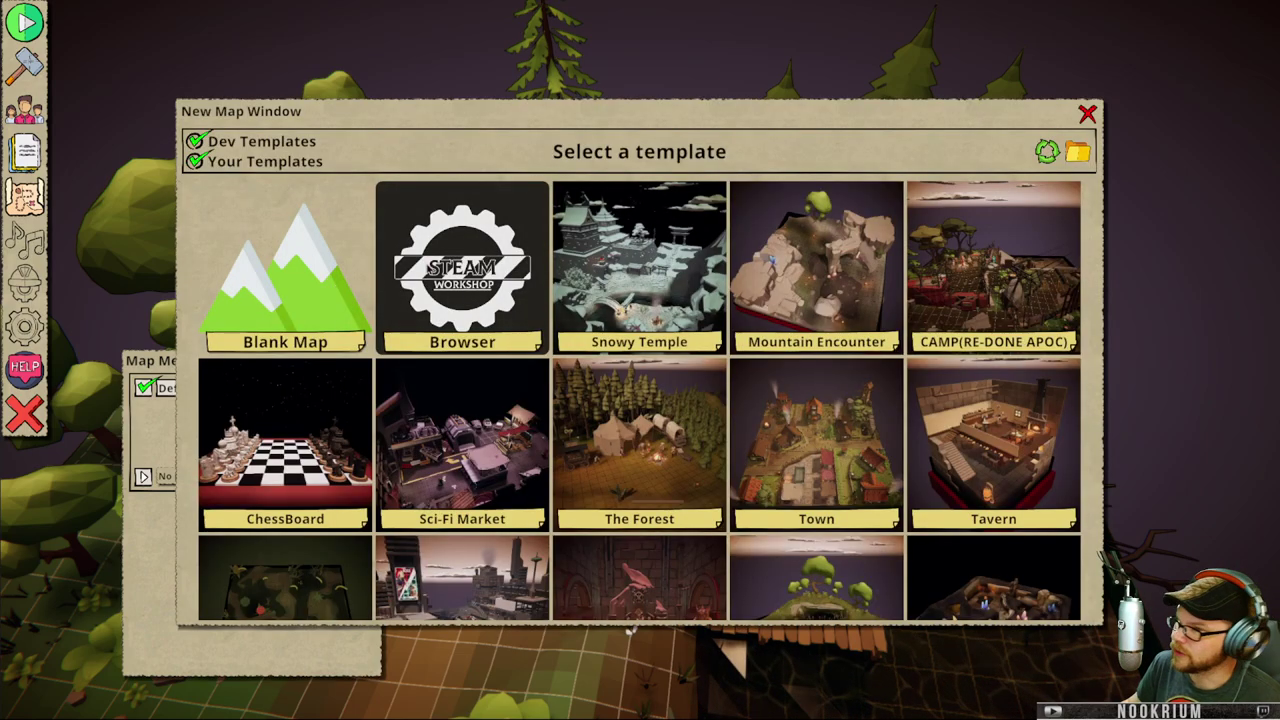
pyautogui.scroll(-1, 730, 381)
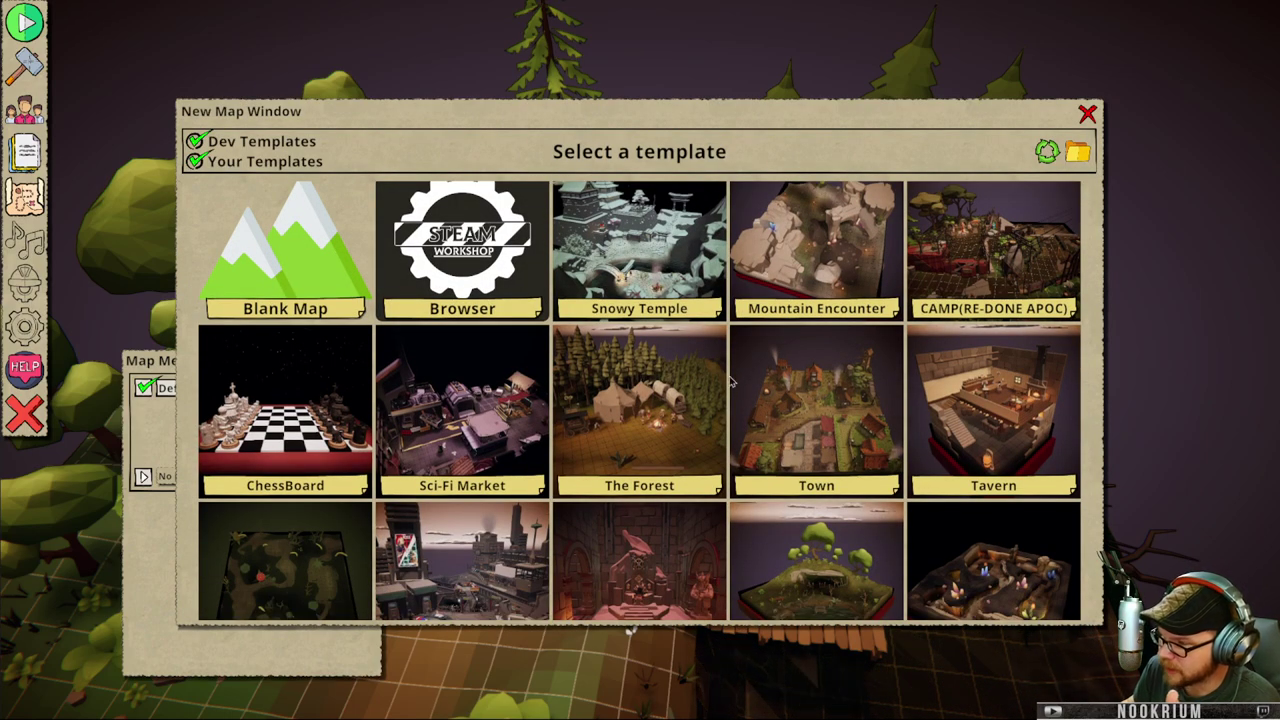
pyautogui.scroll(-3, 730, 381)
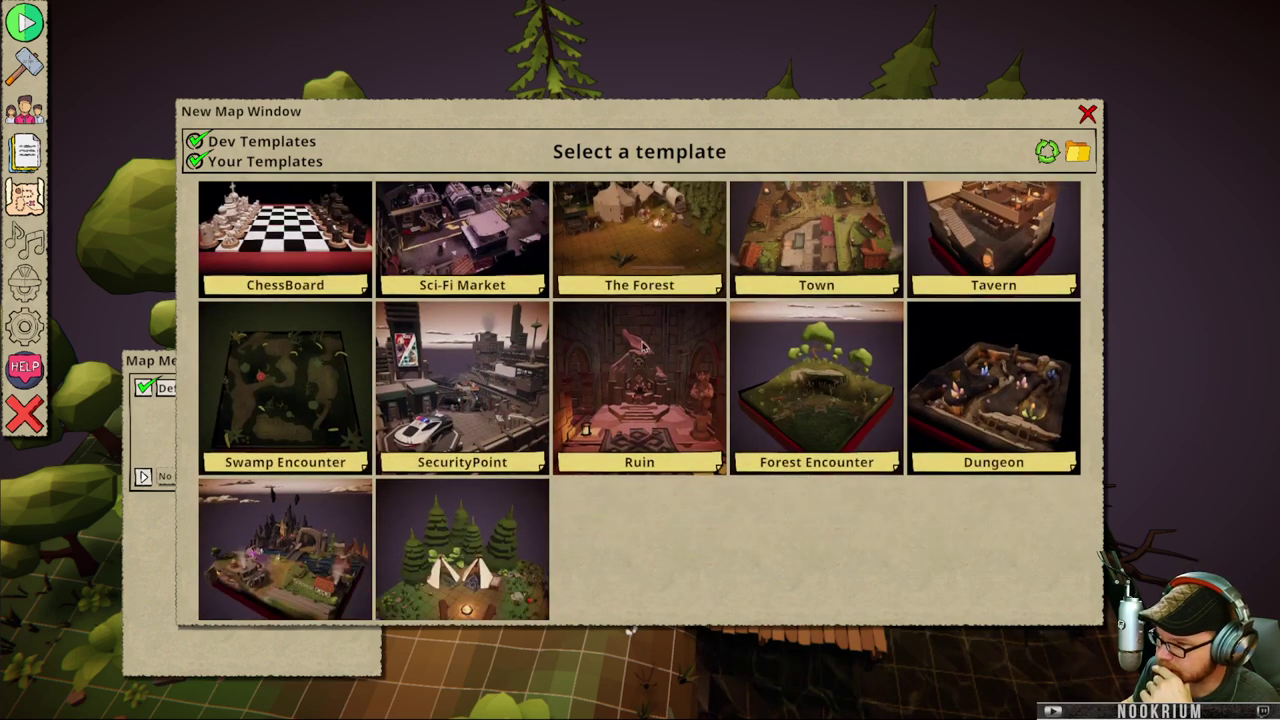
pyautogui.scroll(-1, 643, 345)
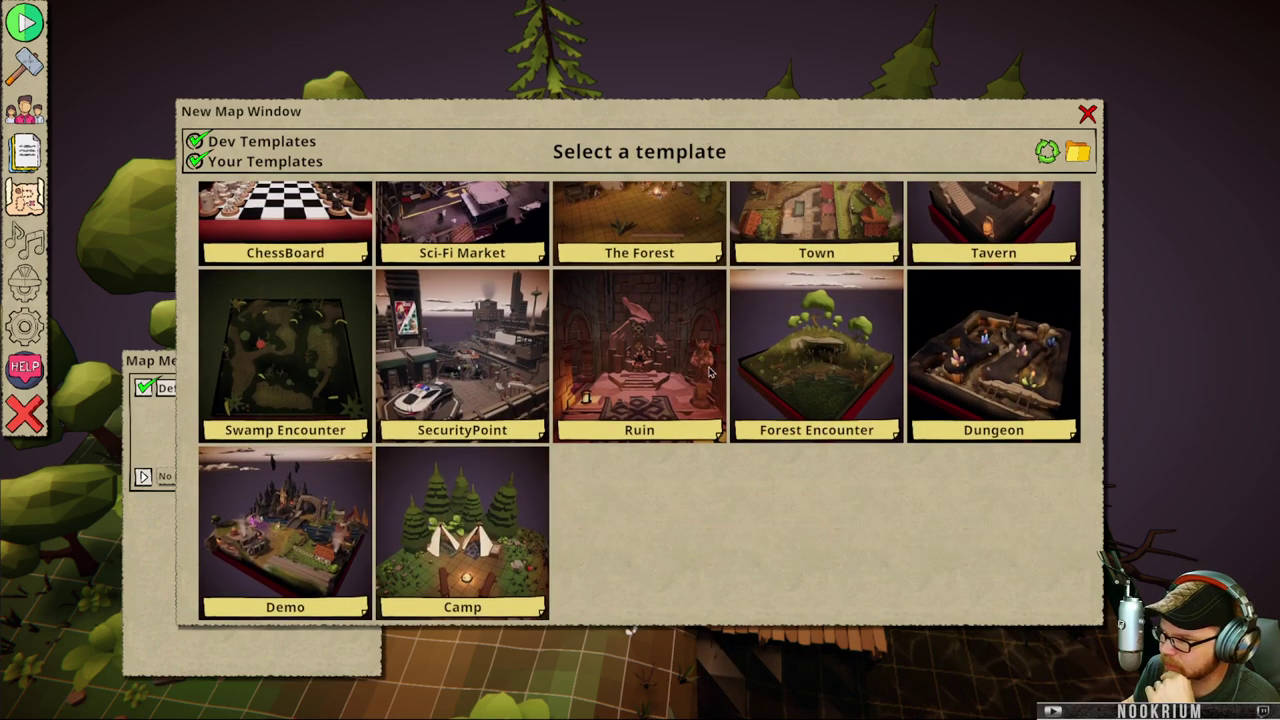
pyautogui.scroll(5, 710, 372)
pyautogui.click(816, 280)
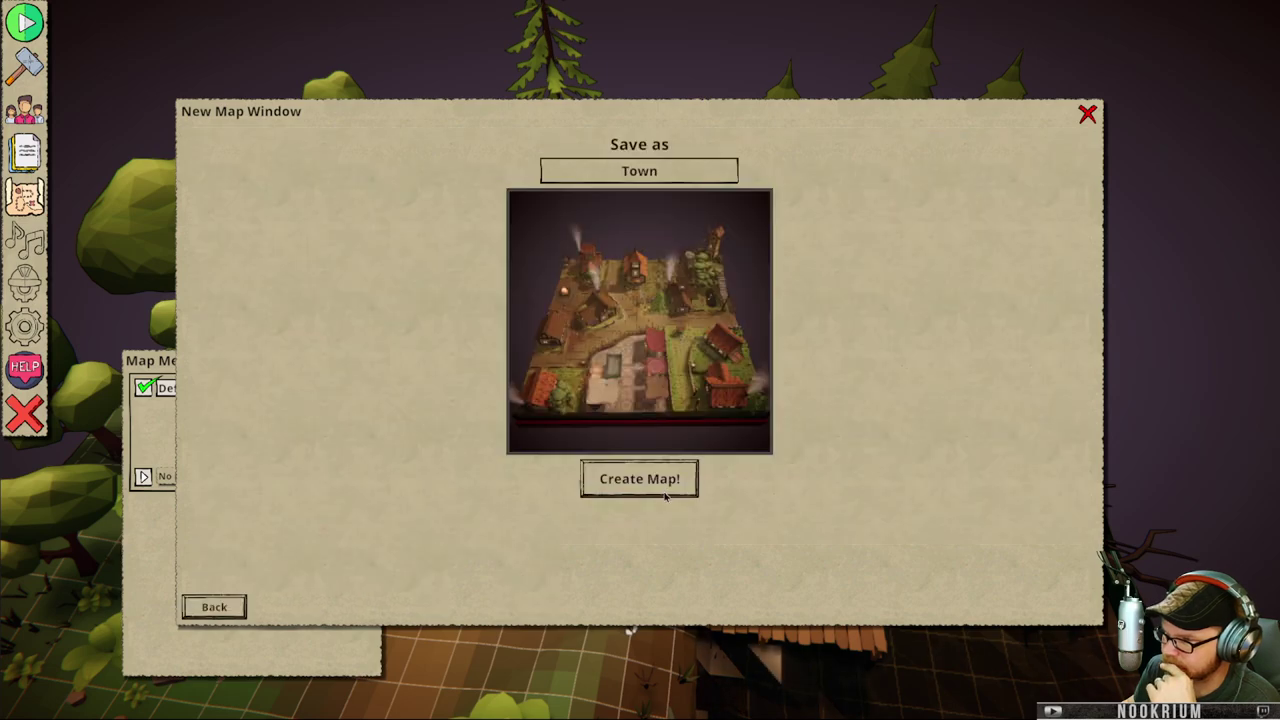
pyautogui.click(665, 493)
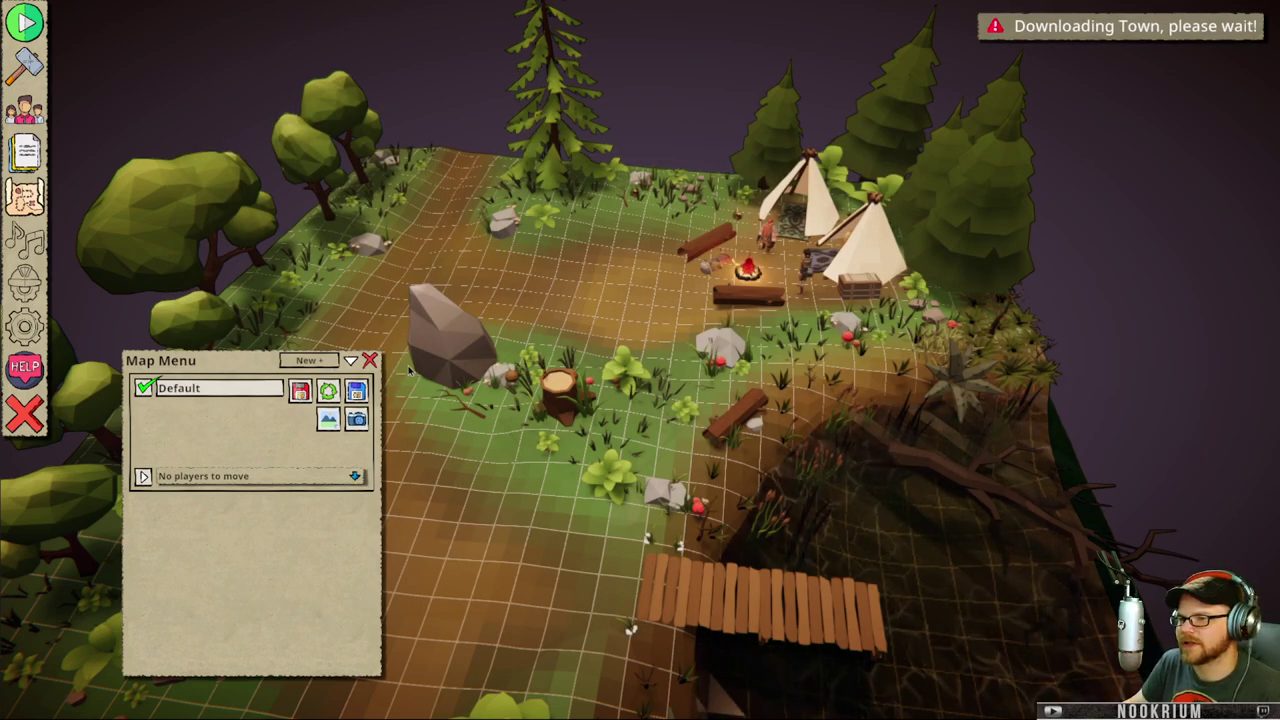
pyautogui.click(370, 360)
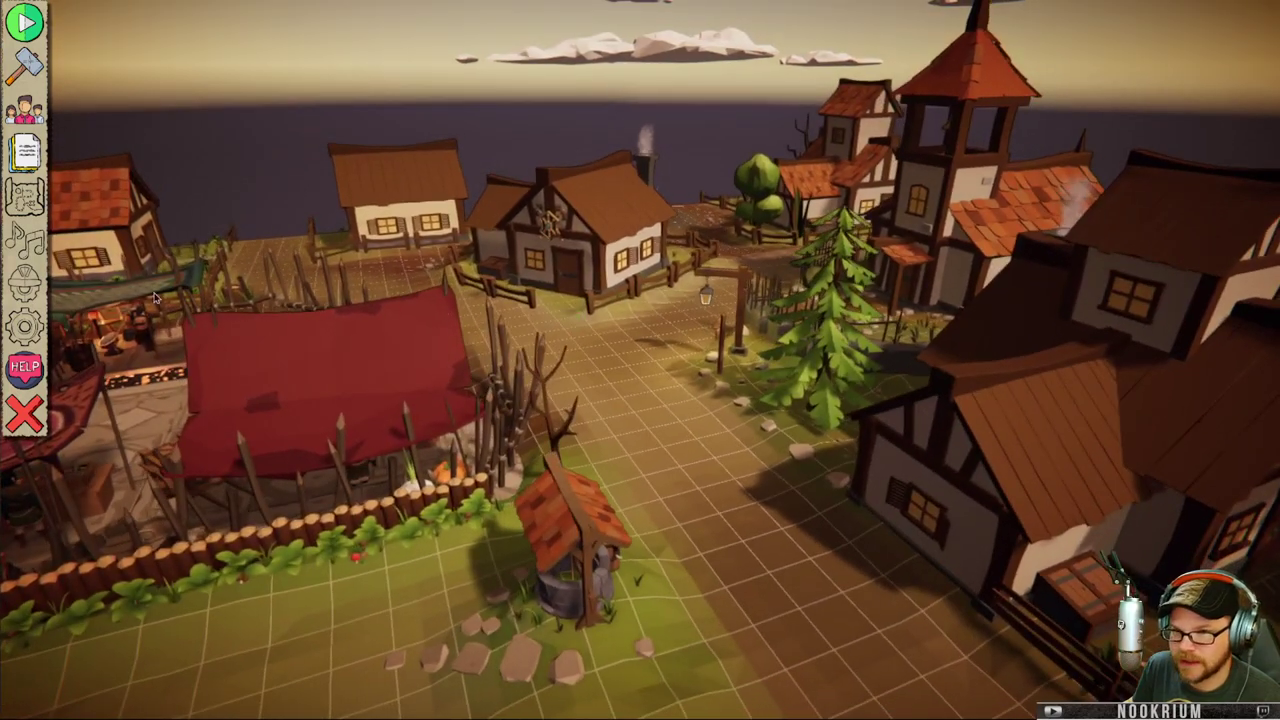
# - Restart Home Away From Home in the Audio Manager, check its volume settings and close the manager
pyautogui.click(20, 247)
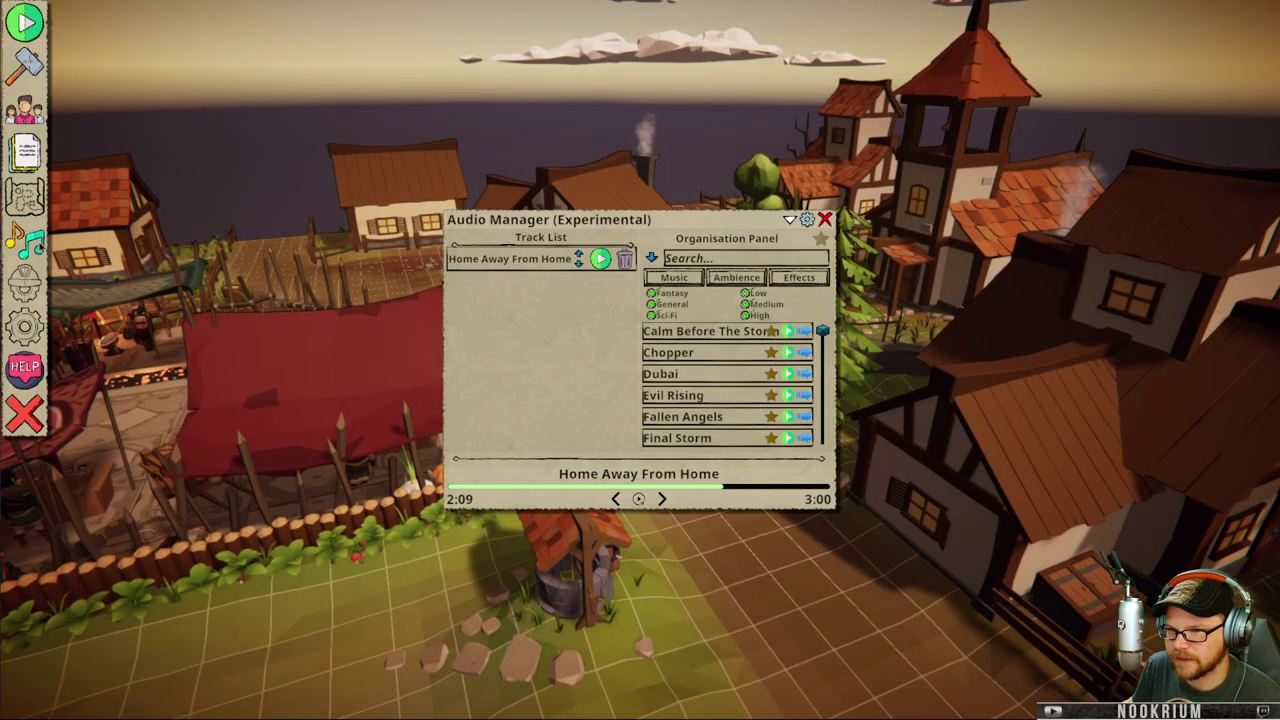
pyautogui.click(600, 262)
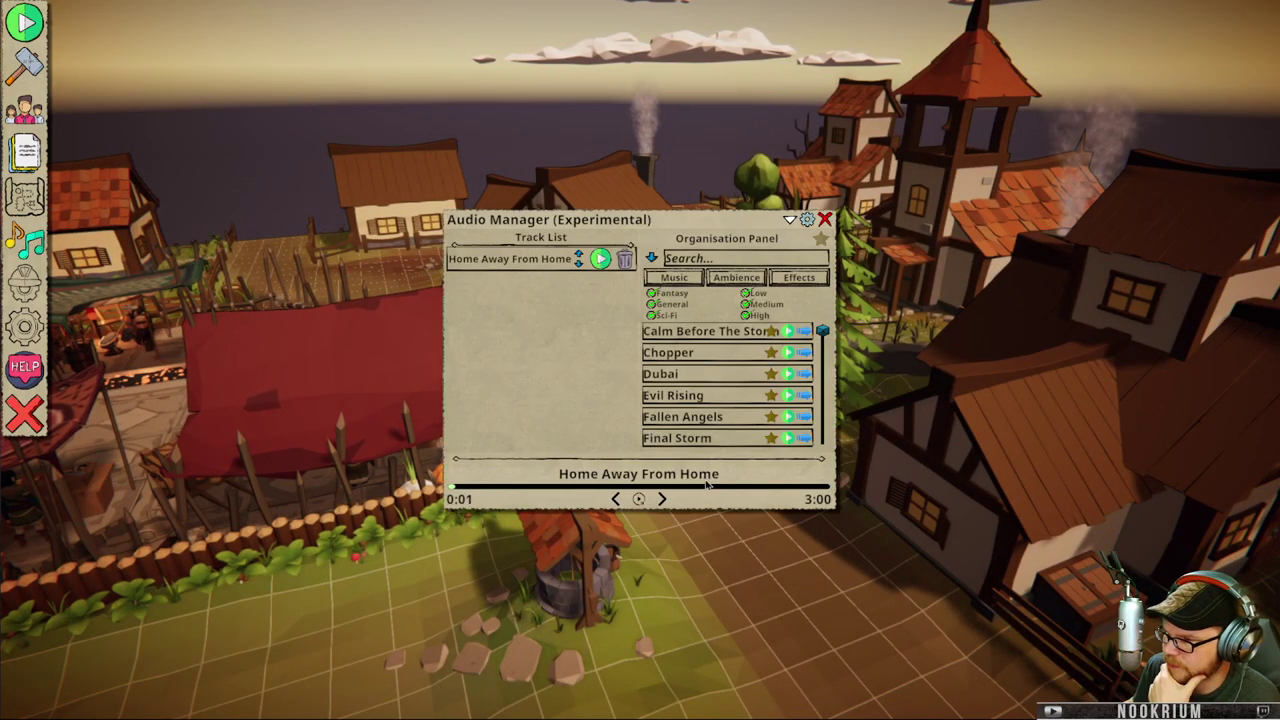
pyautogui.click(807, 220)
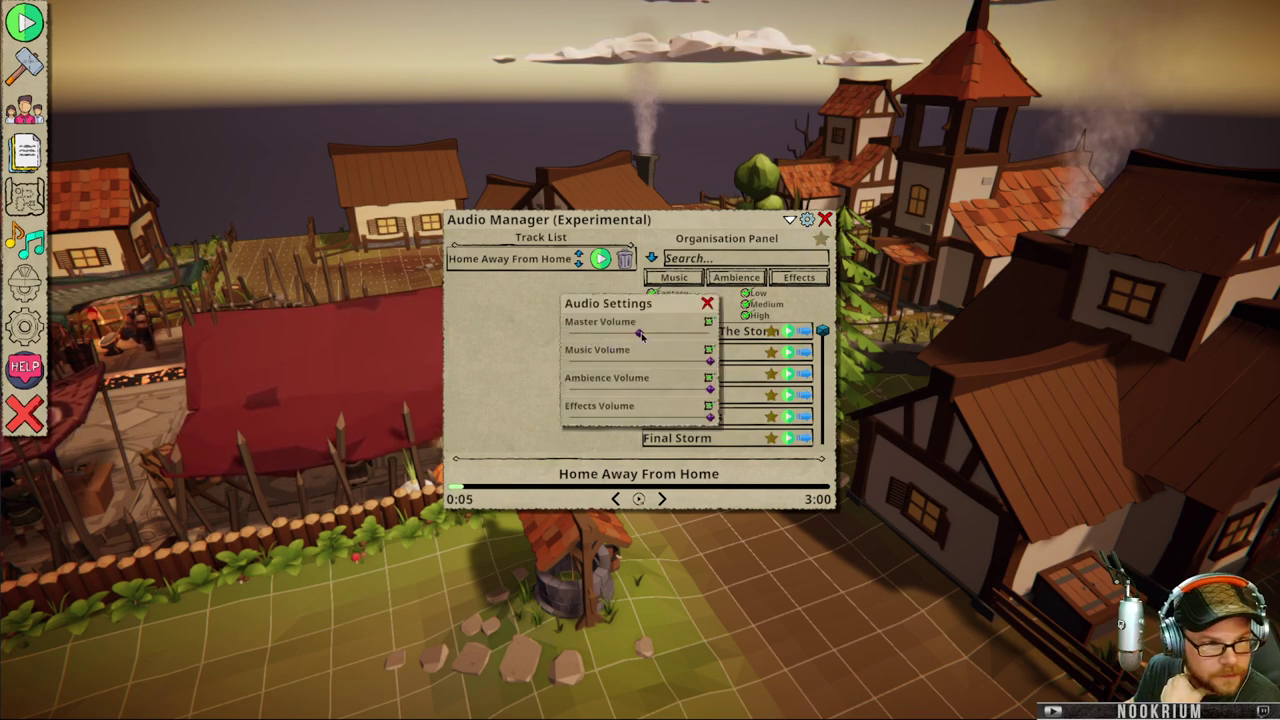
pyautogui.click(807, 220)
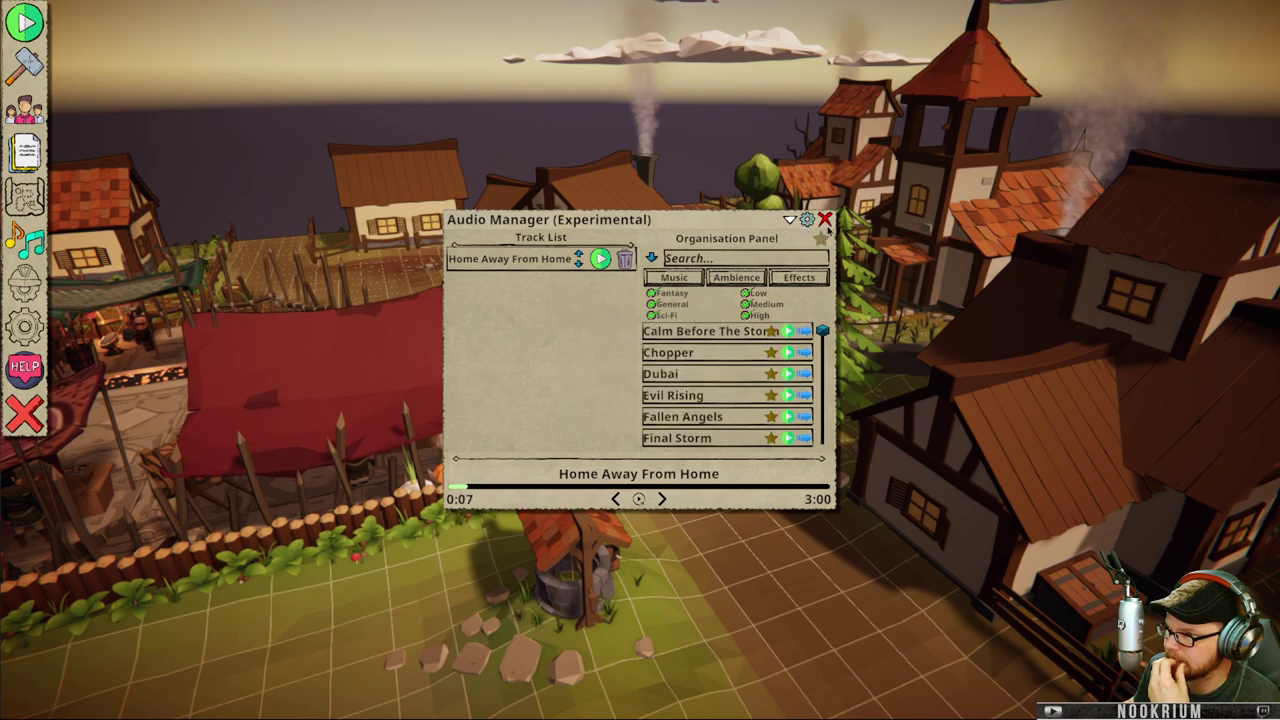
pyautogui.click(825, 222)
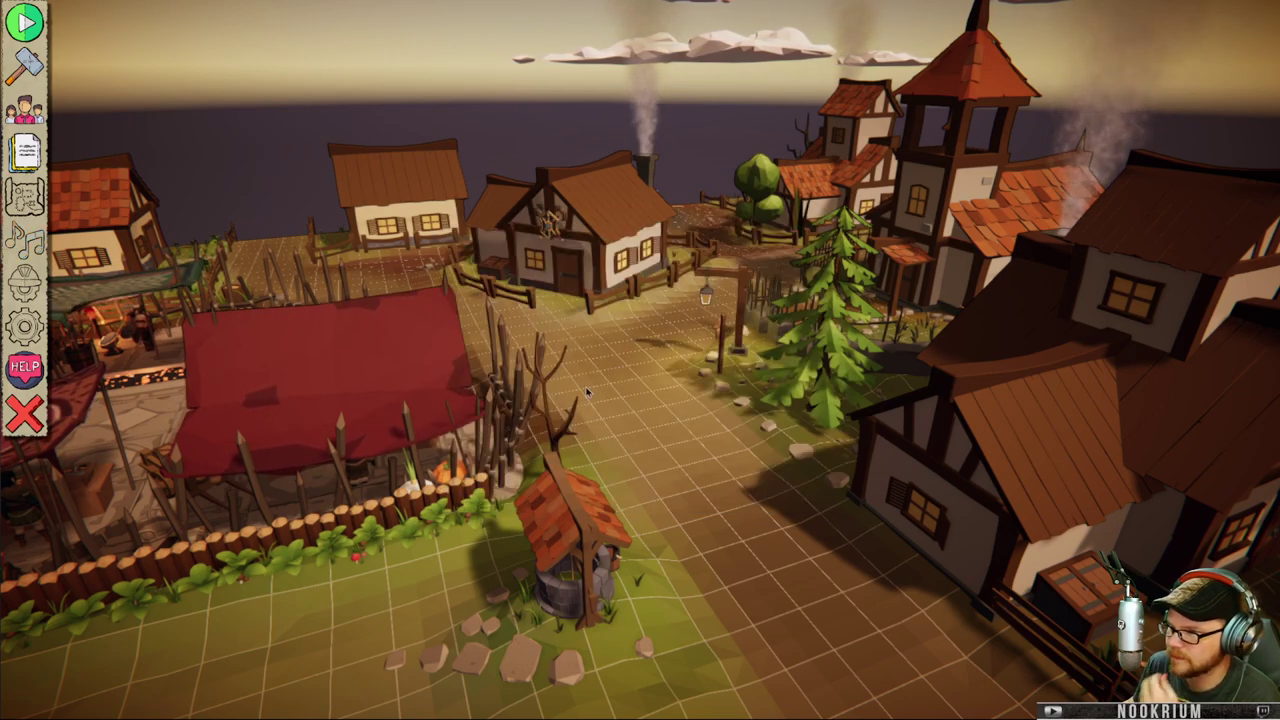
# - Switch the hanging lantern beside the pine tree off and back on through its options
pyautogui.press('a')
pyautogui.moveTo(511, 423); pyautogui.dragTo(634, 436, button='right')
pyautogui.rightClick(784, 333)
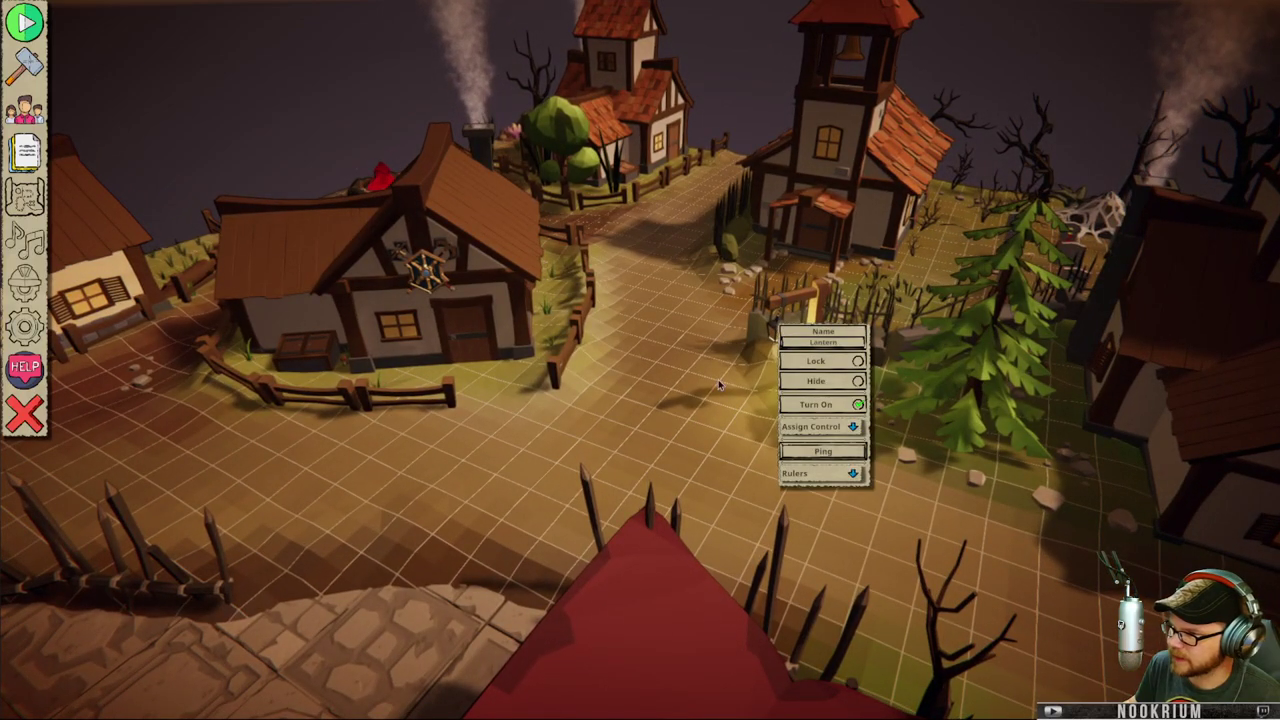
pyautogui.press('d')
pyautogui.press('w')
pyautogui.click(863, 406)
pyautogui.click(863, 406)
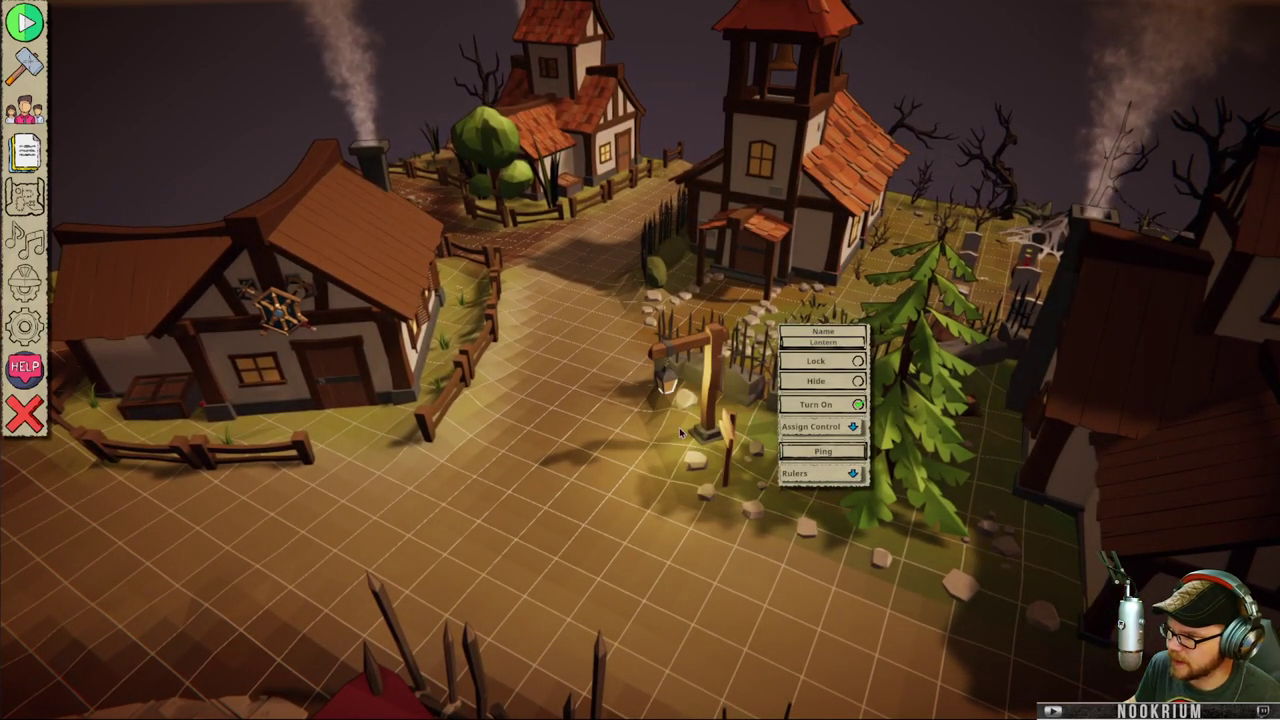
pyautogui.scroll(-4, 605, 428)
pyautogui.rightClick(605, 428)
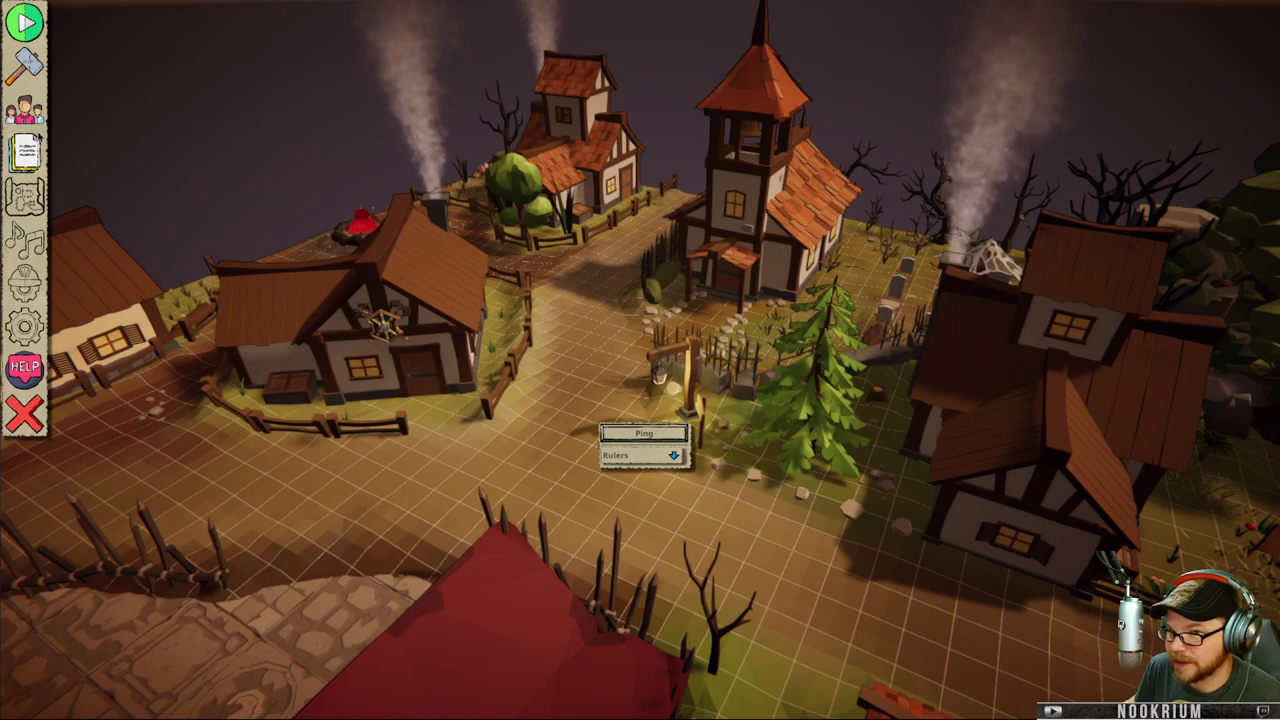
# - Open the Building Menu, clear the previous search and browse the full prop catalogue
pyautogui.click(25, 65)
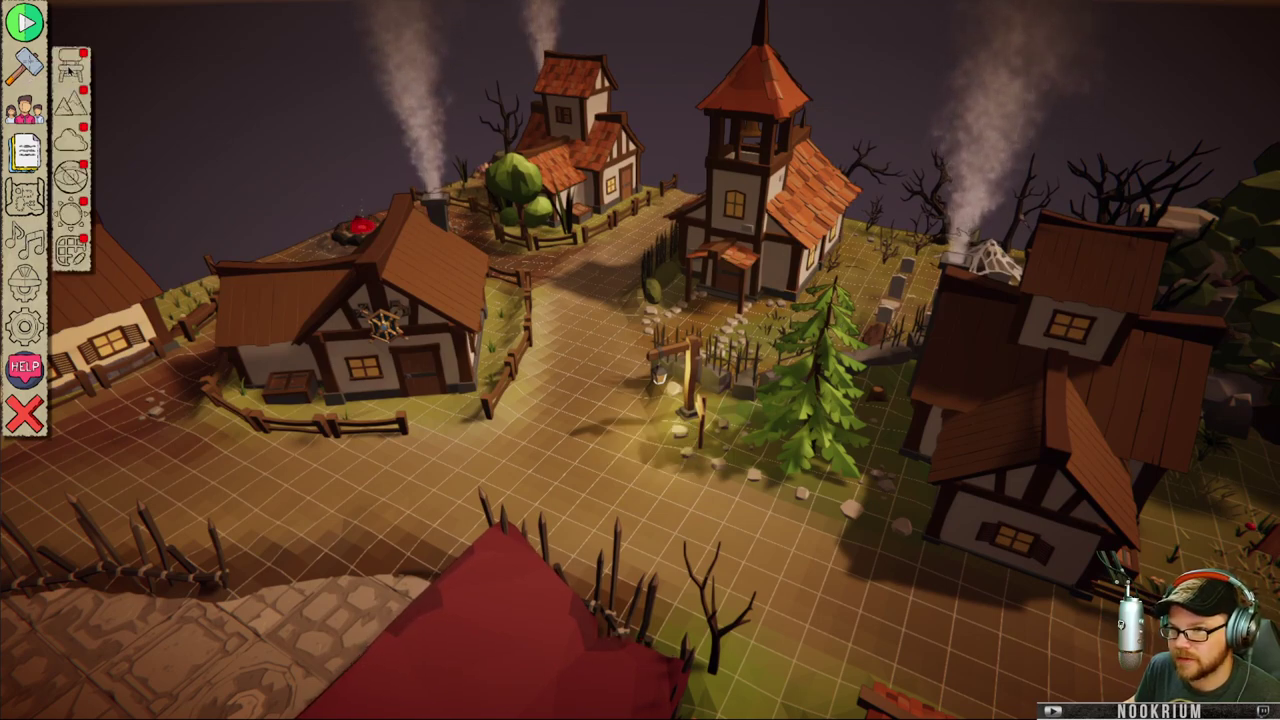
pyautogui.click(71, 68)
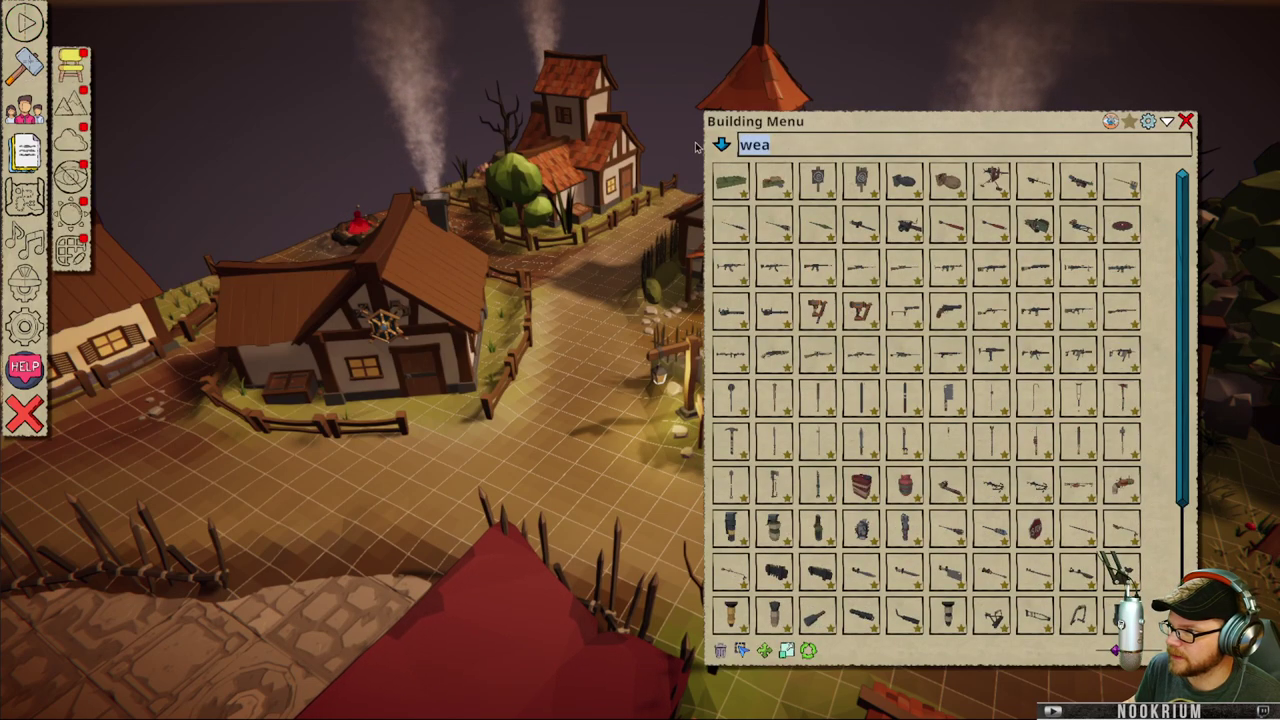
pyautogui.press('BackSpace')
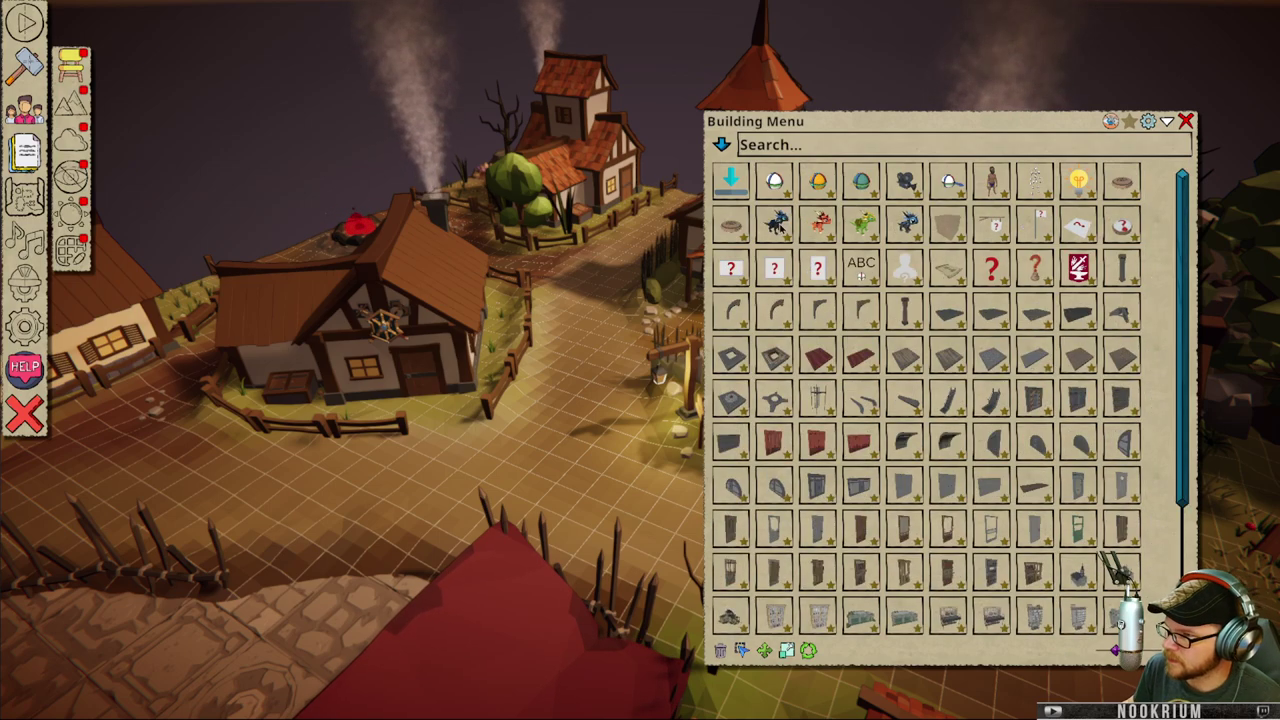
pyautogui.click(776, 224)
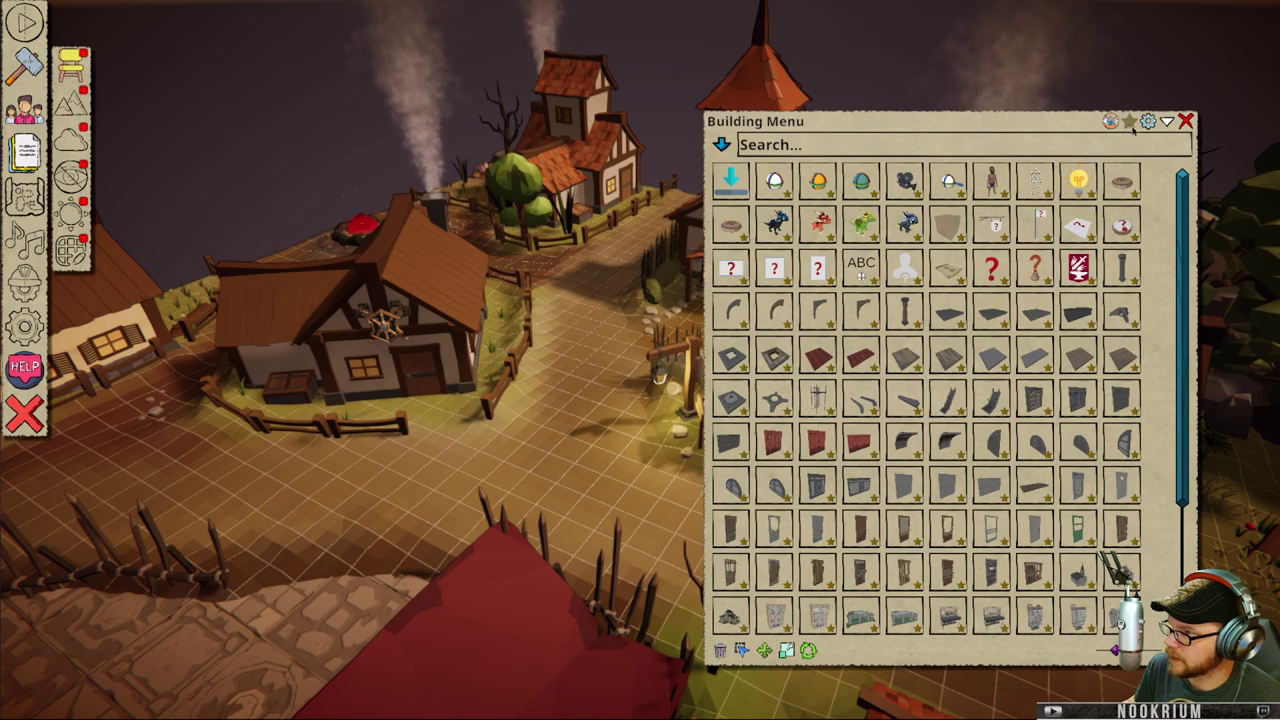
pyautogui.click(1167, 122)
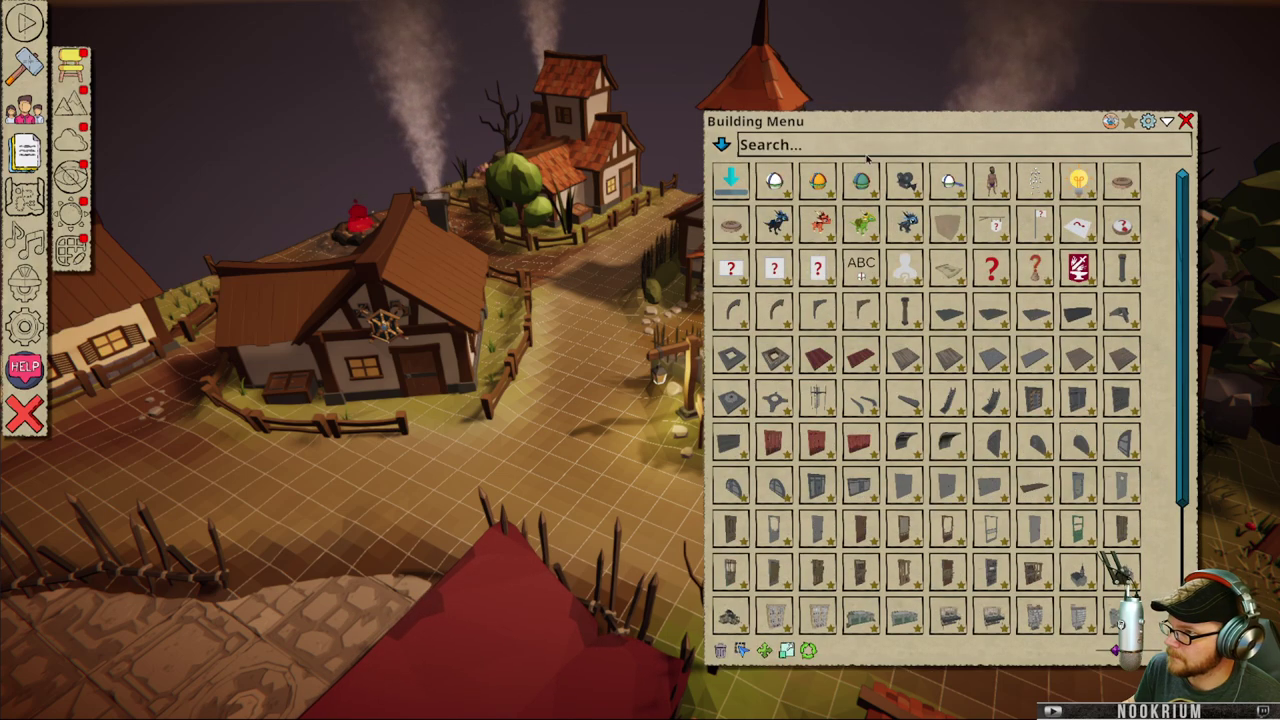
pyautogui.scroll(-5, 1019, 314)
pyautogui.scroll(5, 1006, 236)
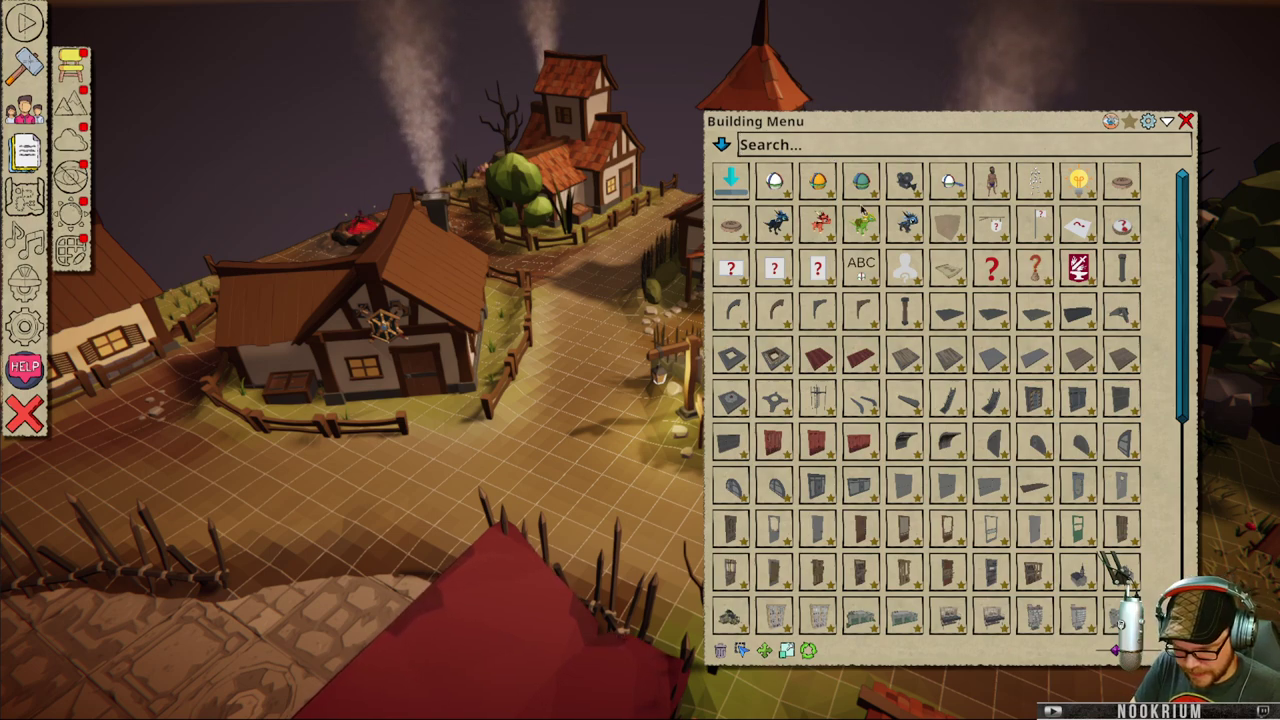
# - Search the props for "building", look through the results and preview the dark-roofed house on the map without placing it
pyautogui.write('building')
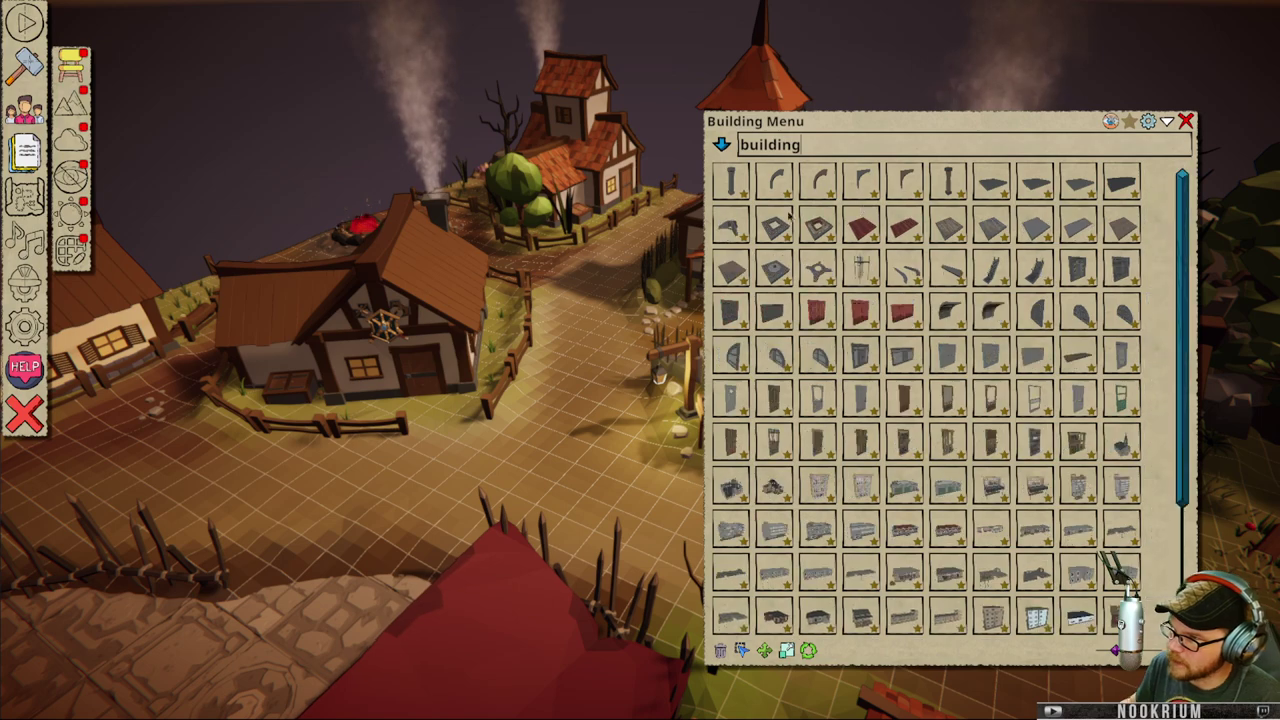
pyautogui.scroll(-3, 945, 380)
pyautogui.scroll(-1, 945, 380)
pyautogui.click(822, 312)
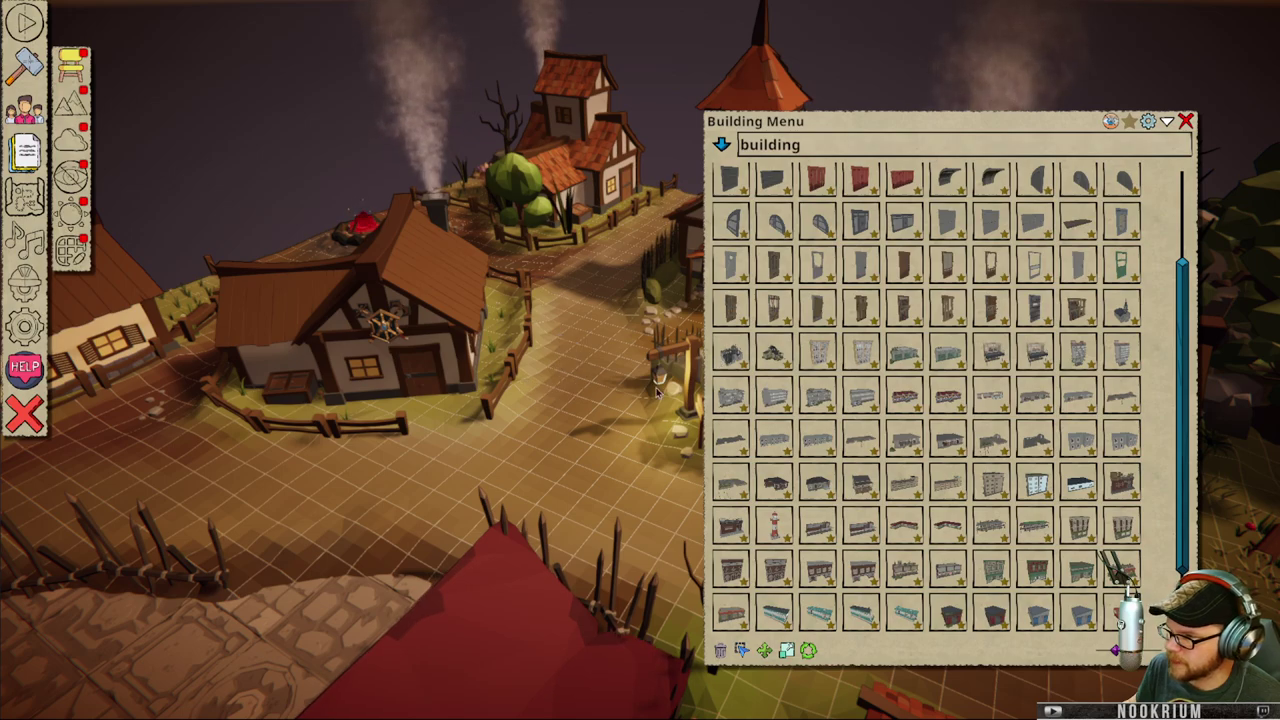
pyautogui.scroll(-4, 475, 395)
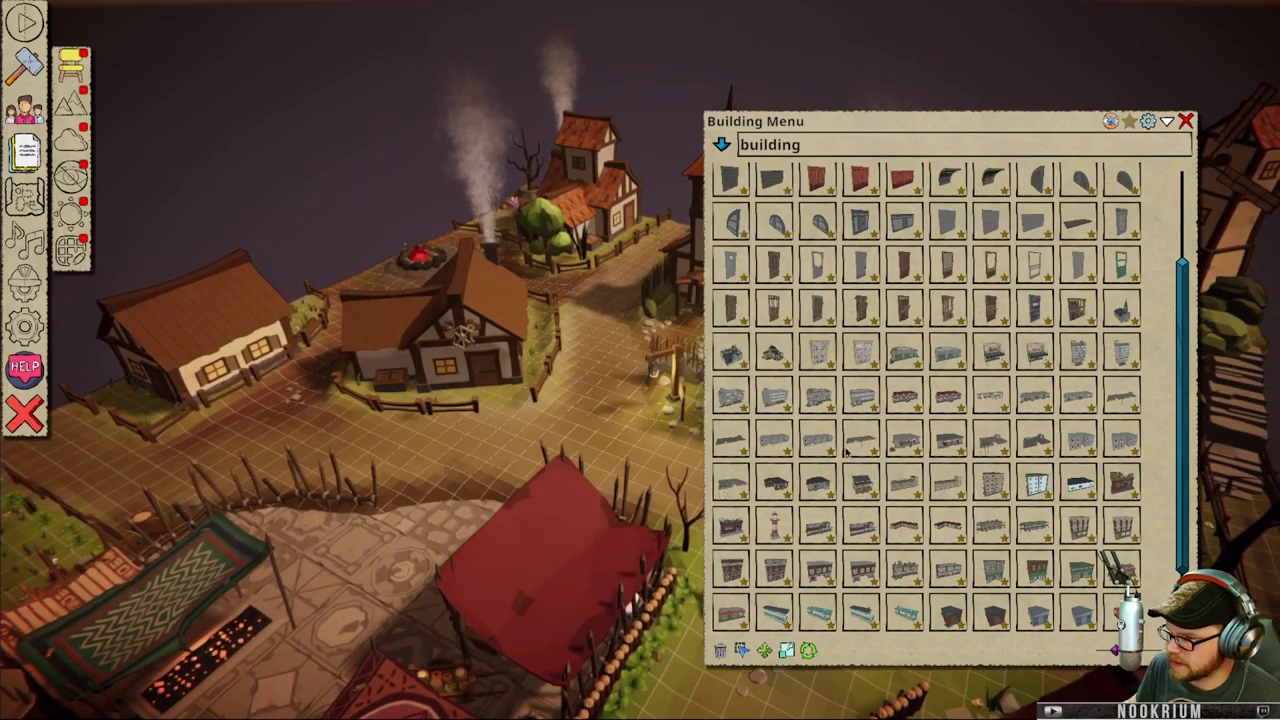
pyautogui.scroll(-3, 846, 452)
pyautogui.click(776, 238)
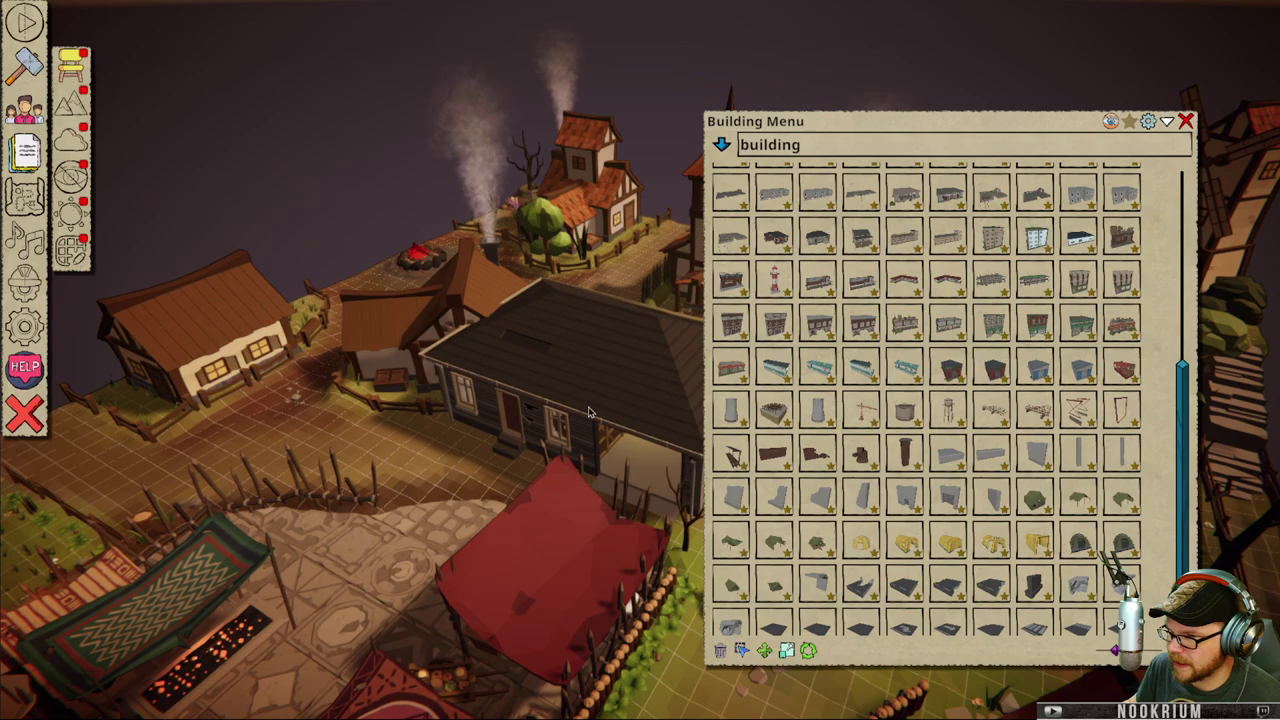
pyautogui.scroll(8, 925, 400)
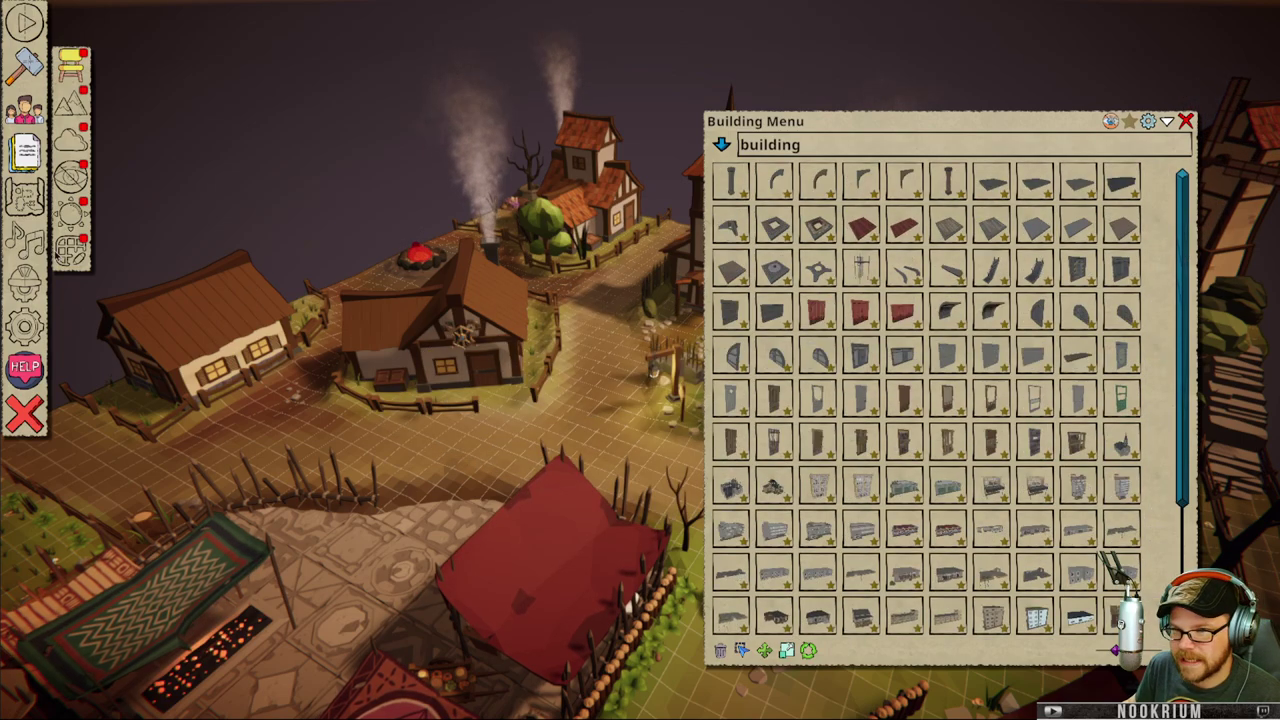
# - Open the Audio Manager, collapse and expand it, and try the Effects category
pyautogui.click(30, 244)
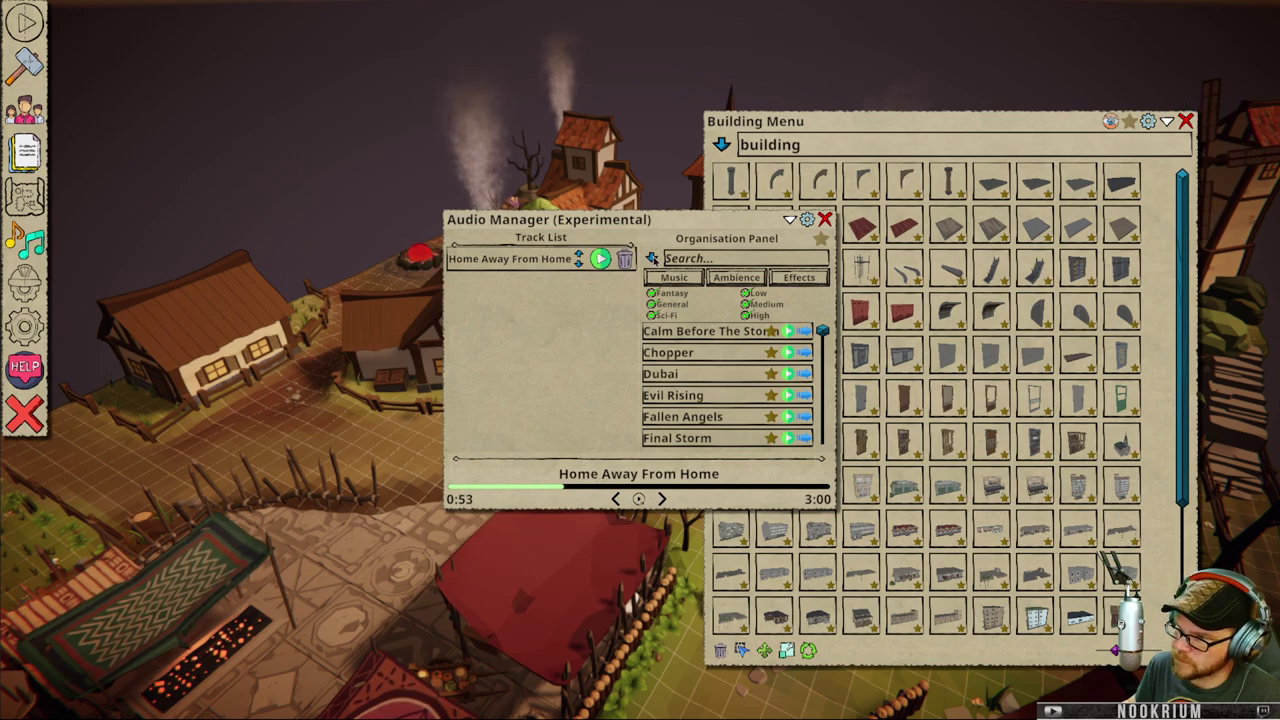
pyautogui.click(790, 220)
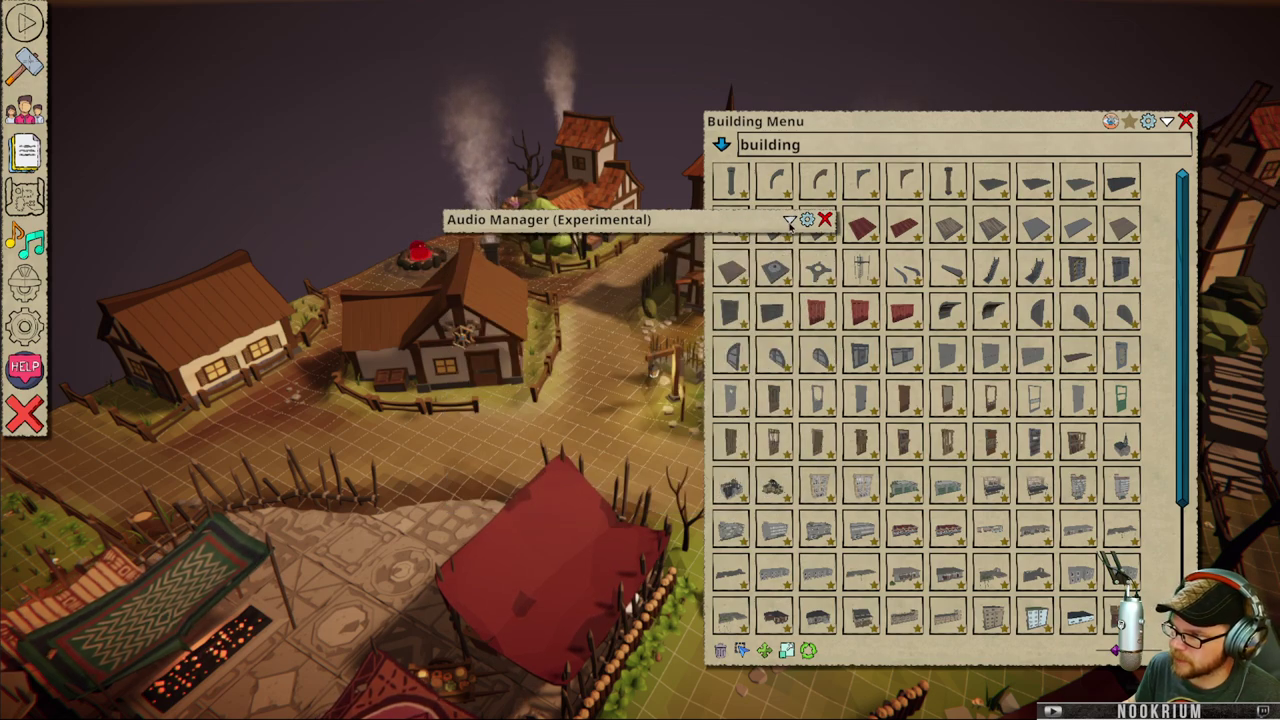
pyautogui.click(790, 220)
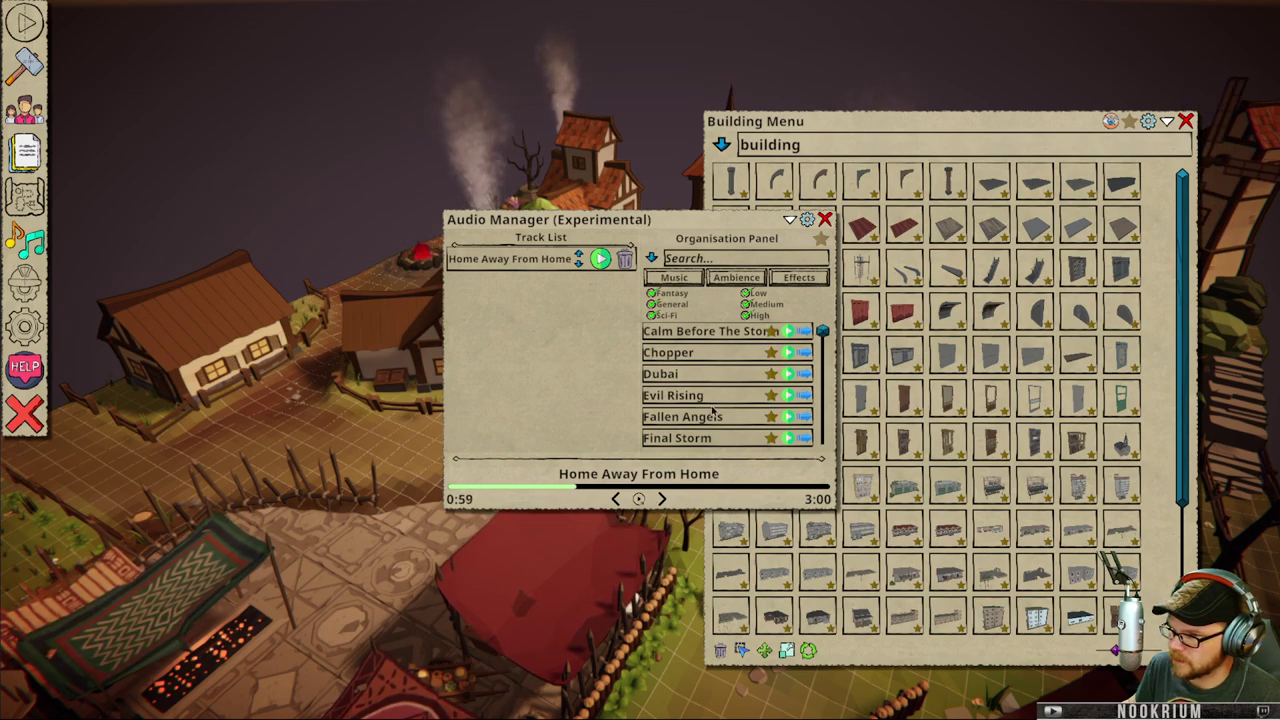
pyautogui.click(798, 280)
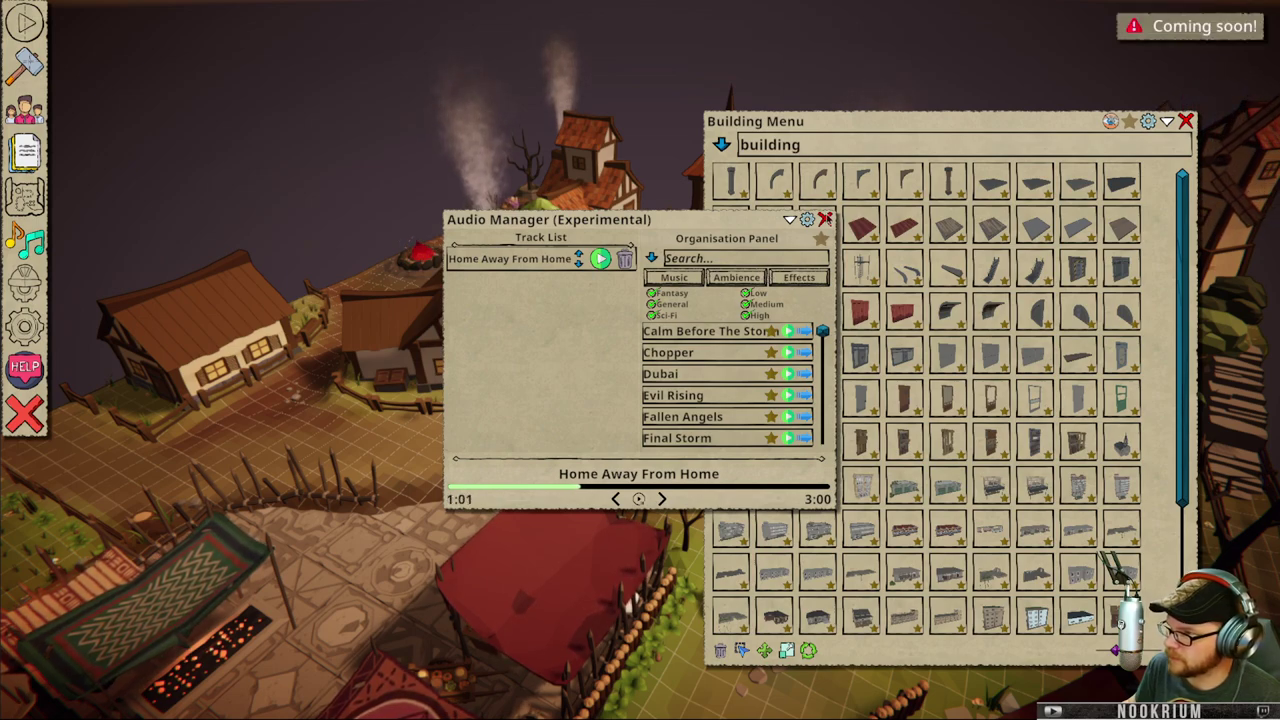
# - Move the Audio Manager farther off the Building Menu, restart Home Away From Home and close the manager
pyautogui.moveTo(675, 221); pyautogui.dragTo(591, 221)
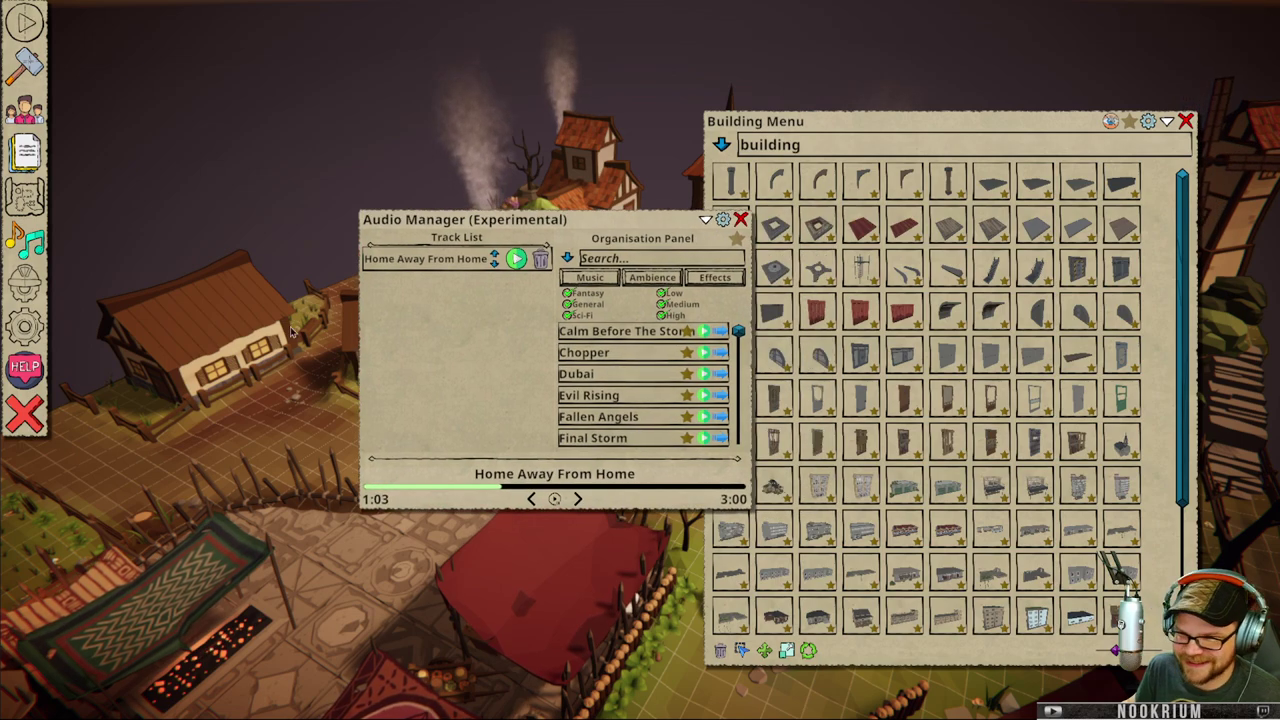
pyautogui.click(517, 260)
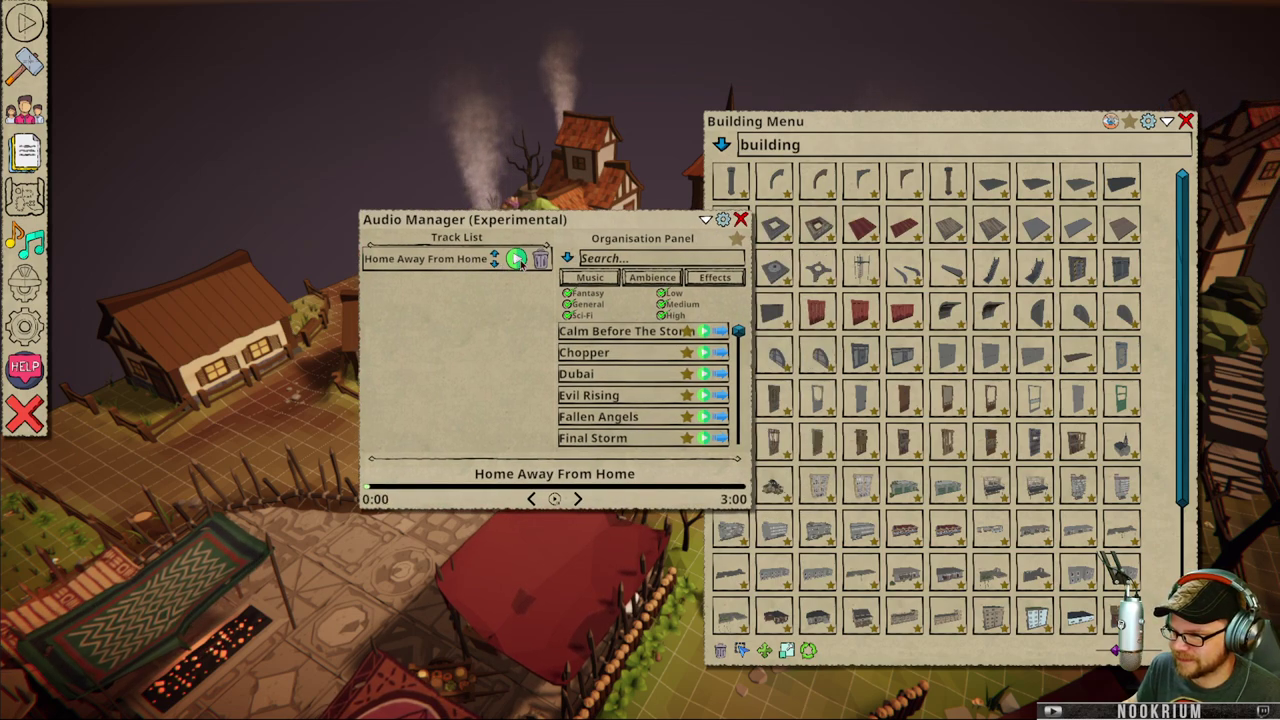
pyautogui.click(740, 219)
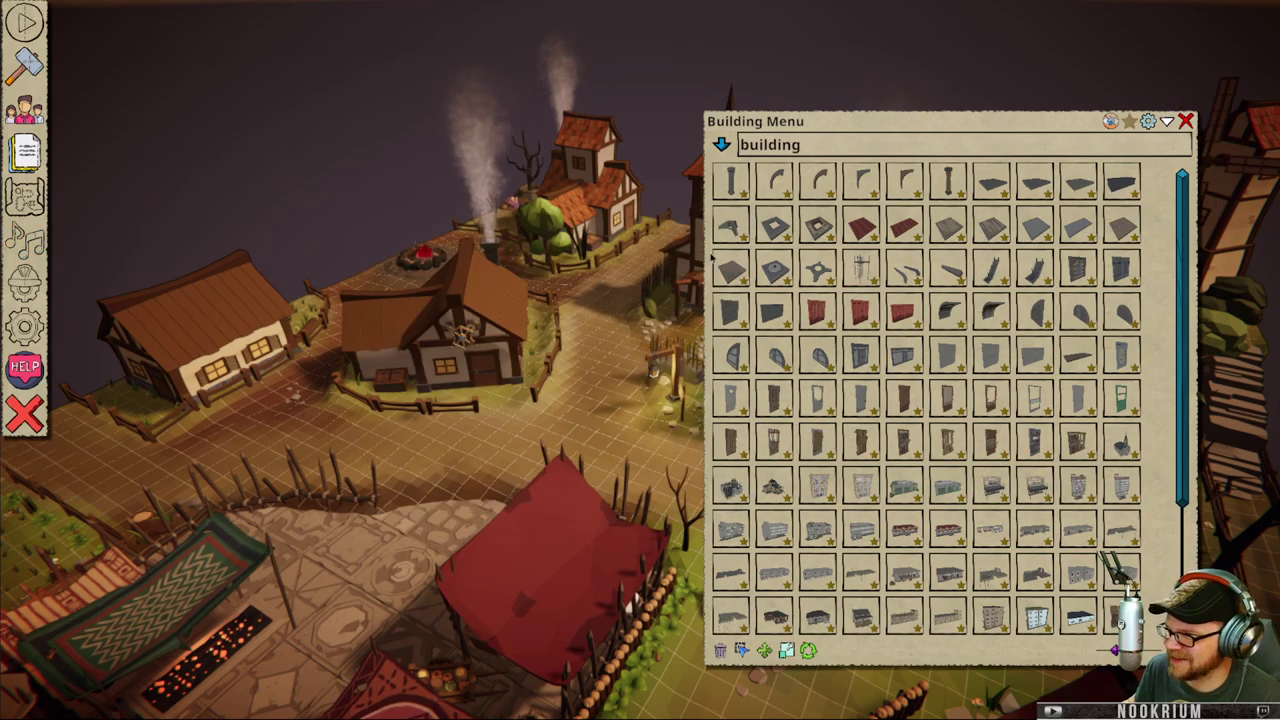
# - Lower the Master Volume to near its minimum in the Audio Settings and close both audio windows
pyautogui.press('d')
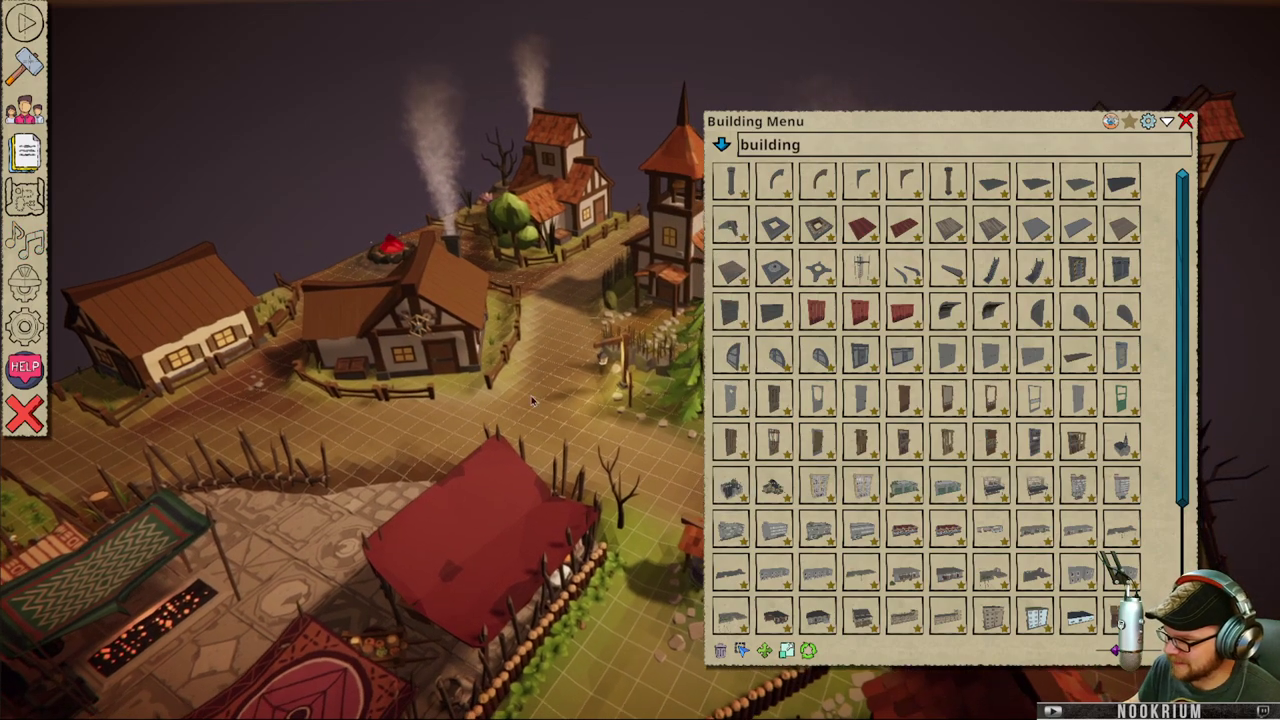
pyautogui.click(33, 248)
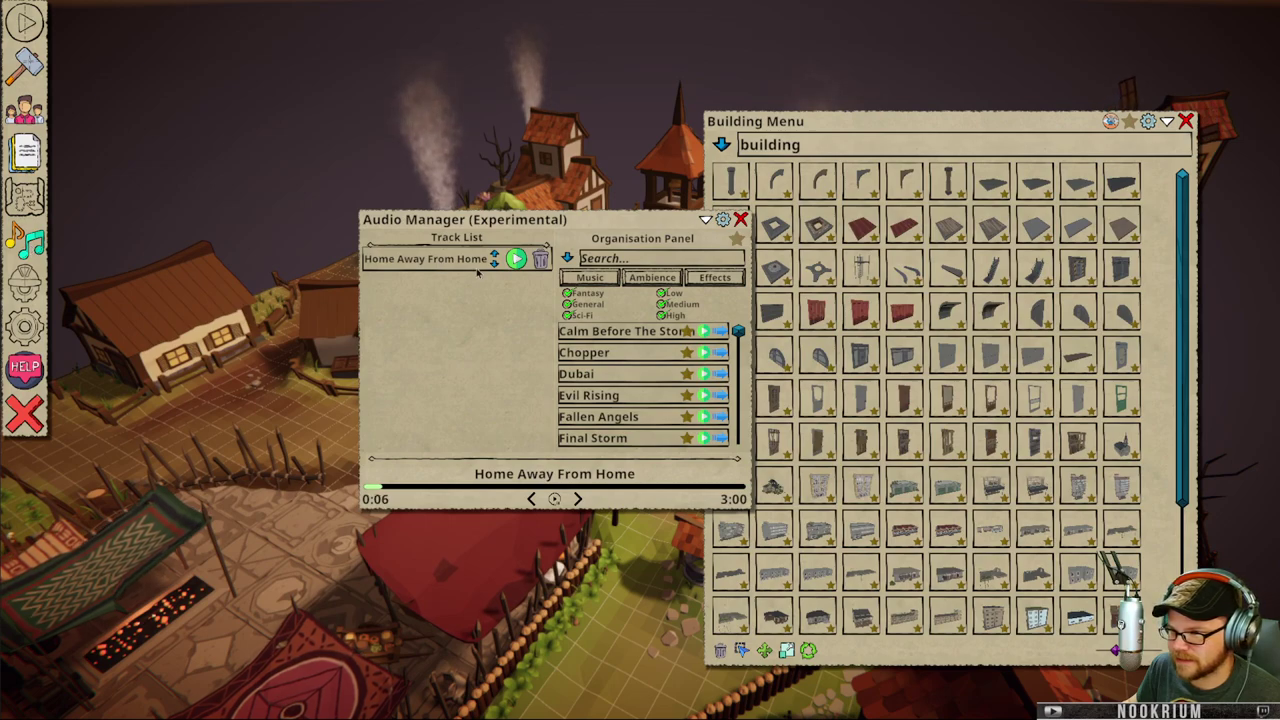
pyautogui.click(722, 220)
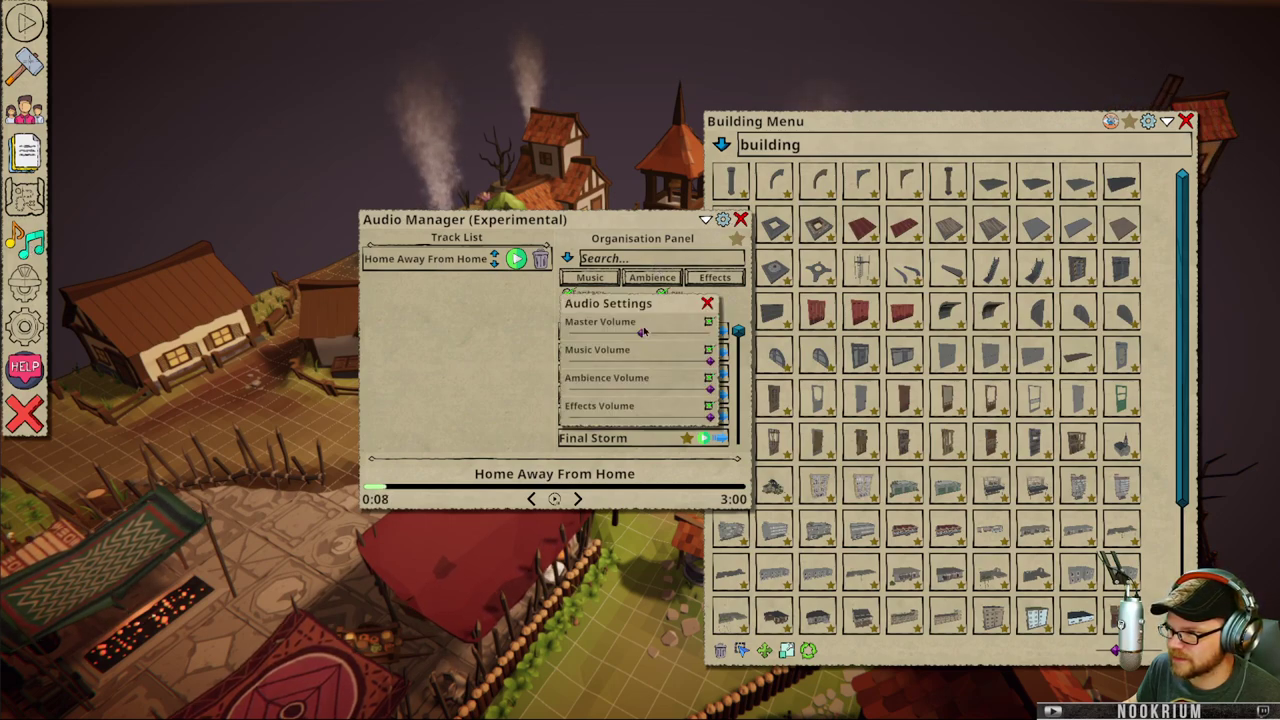
pyautogui.moveTo(642, 332); pyautogui.dragTo(588, 332)
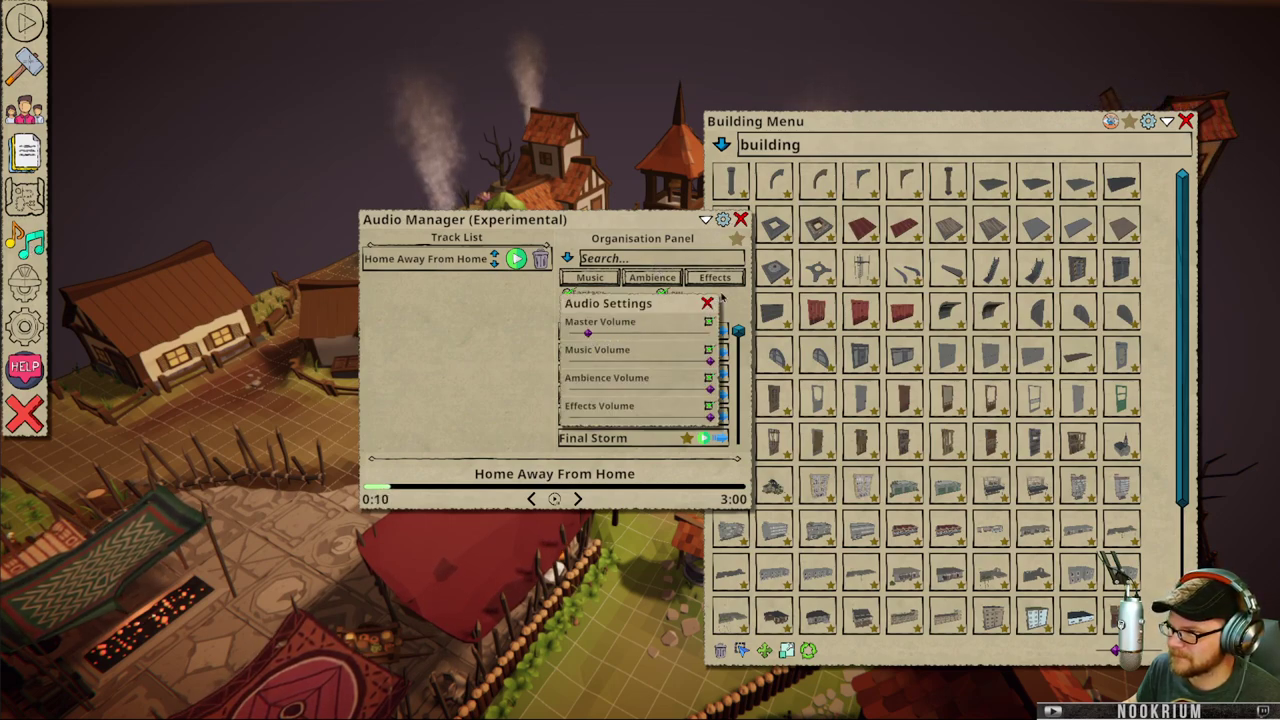
pyautogui.click(740, 219)
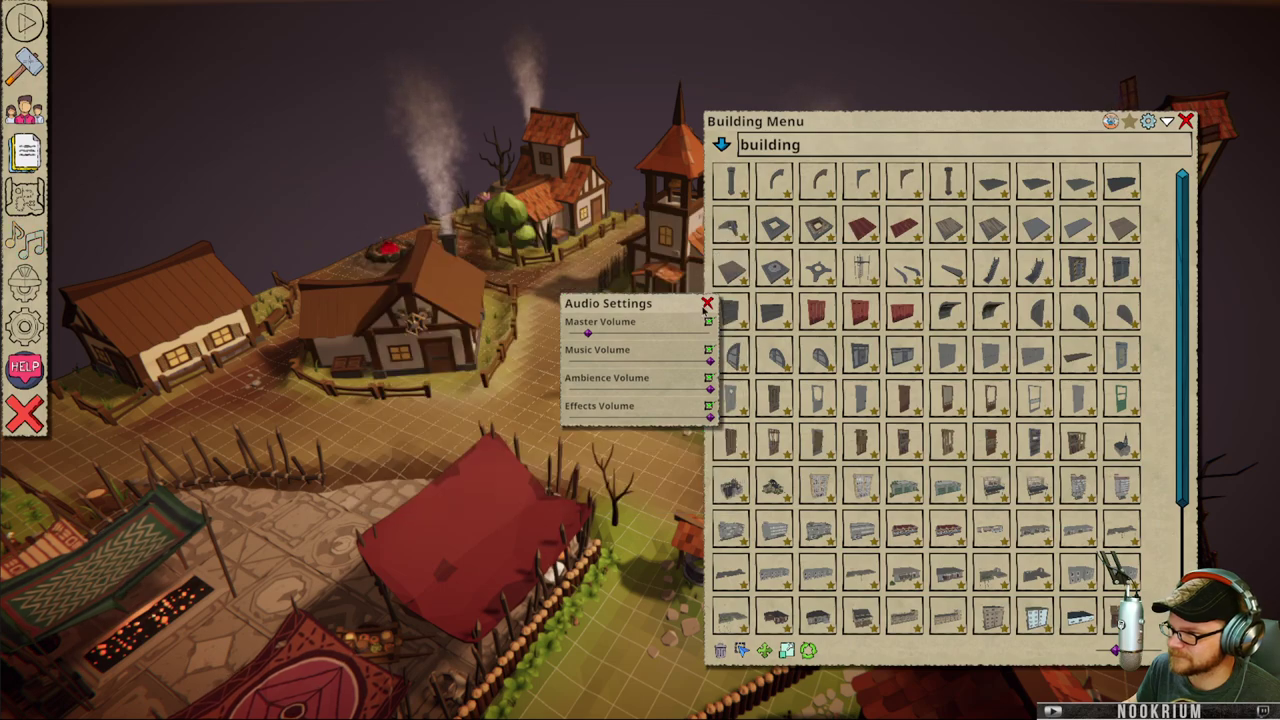
pyautogui.click(706, 303)
# - Browse further through the "building" props, drop the selected piece without placing it and close the Building Menu
pyautogui.press('s')
pyautogui.press('d')
pyautogui.scroll(-8, 943, 461)
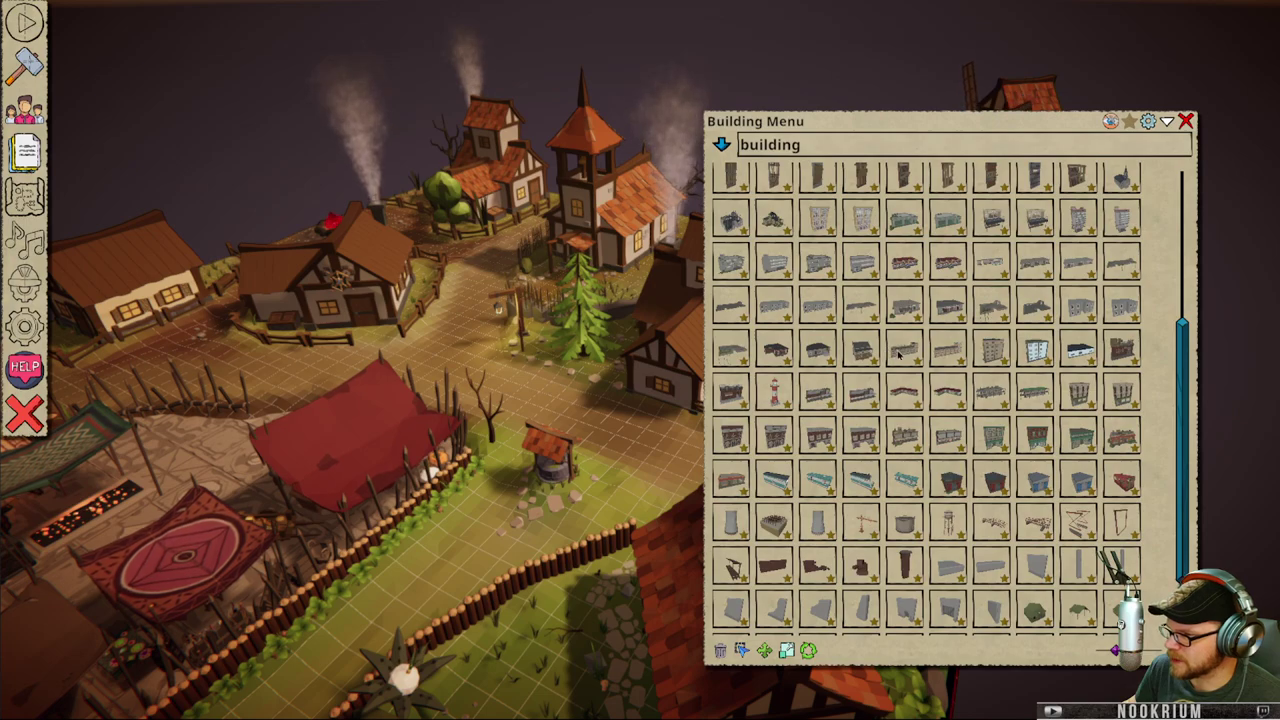
pyautogui.click(900, 351)
pyautogui.scroll(-5, 521, 379)
pyautogui.rightClick(521, 379)
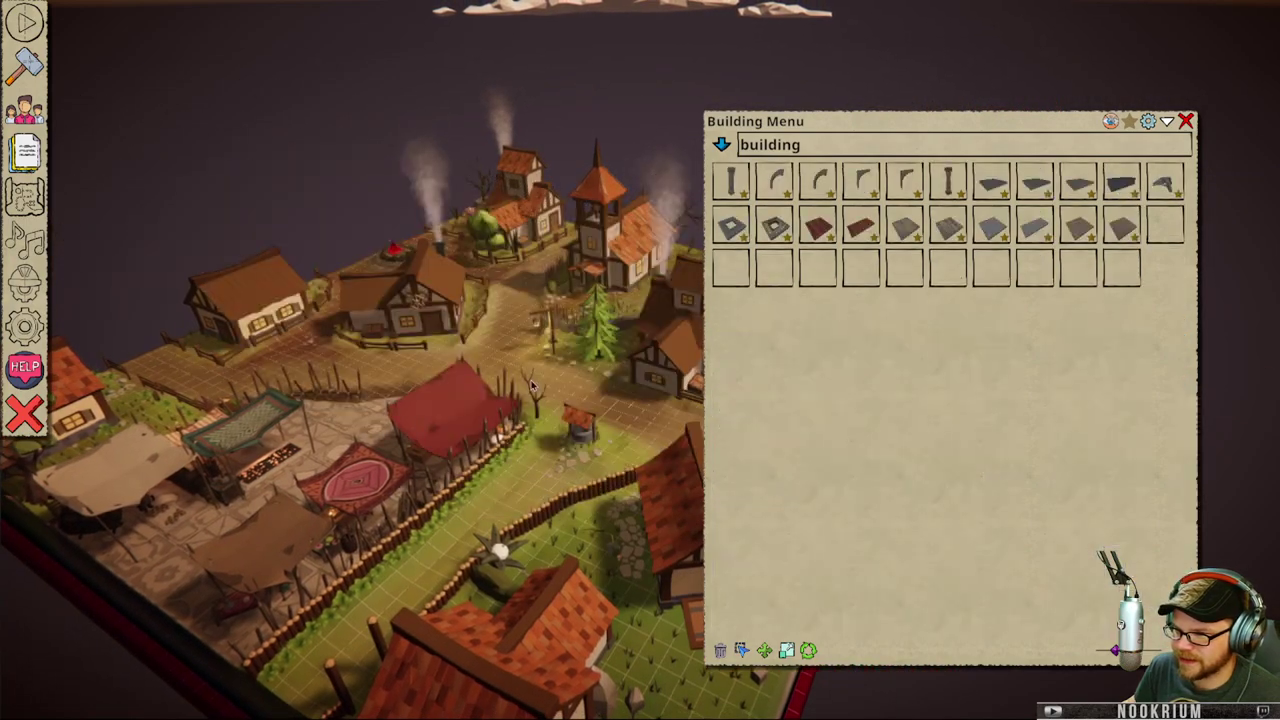
pyautogui.click(1185, 121)
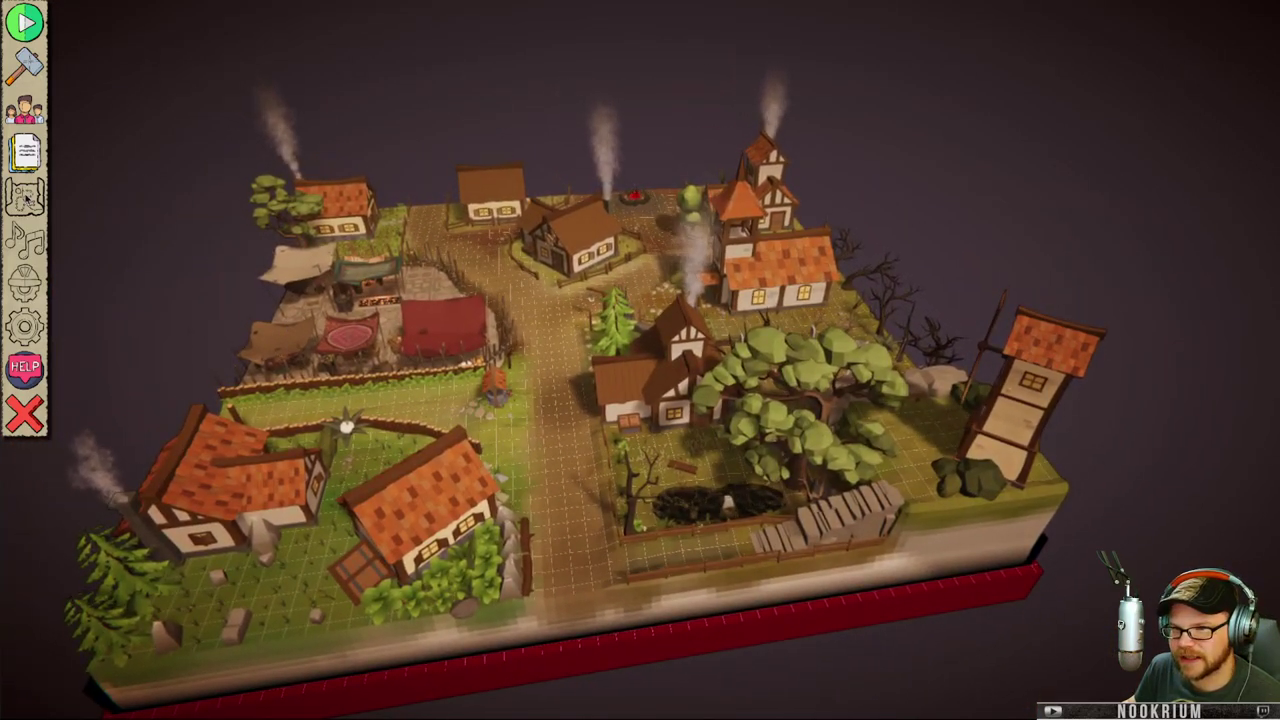
# - Open the Click effects library and try several effects on the road beside the market stalls
pyautogui.click(26, 197)
pyautogui.click(370, 360)
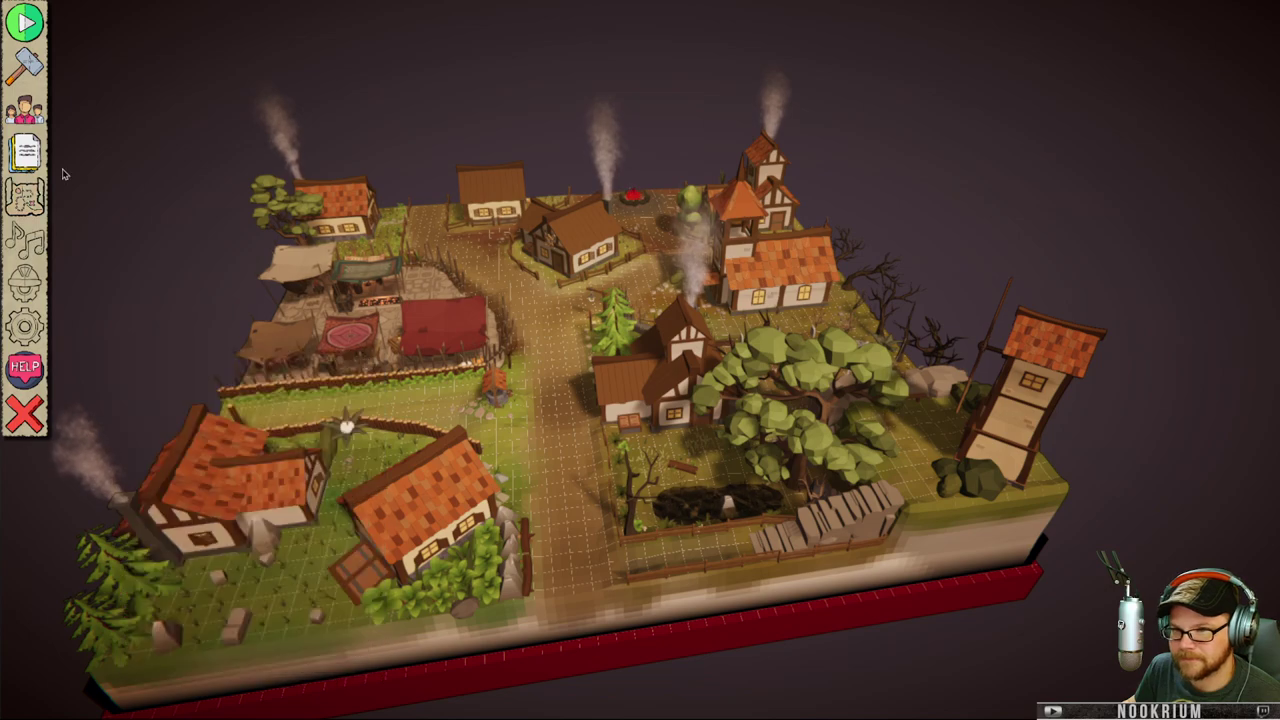
pyautogui.click(38, 155)
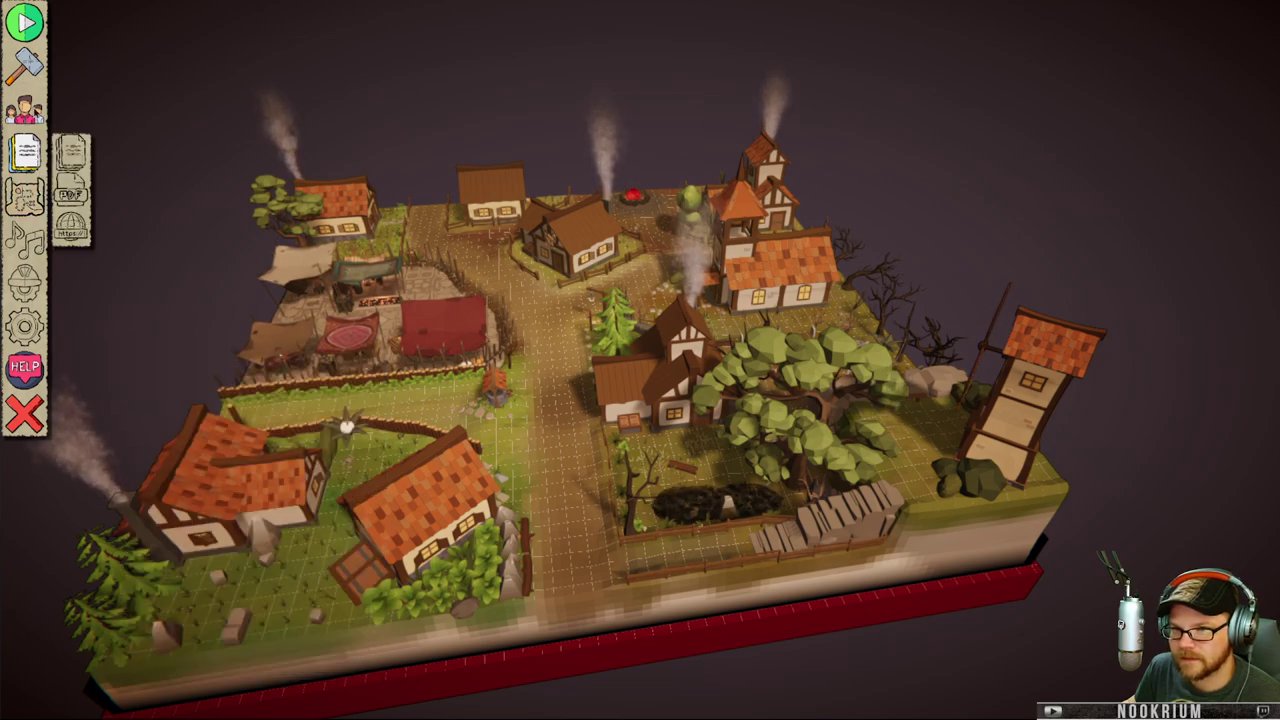
pyautogui.click(72, 110)
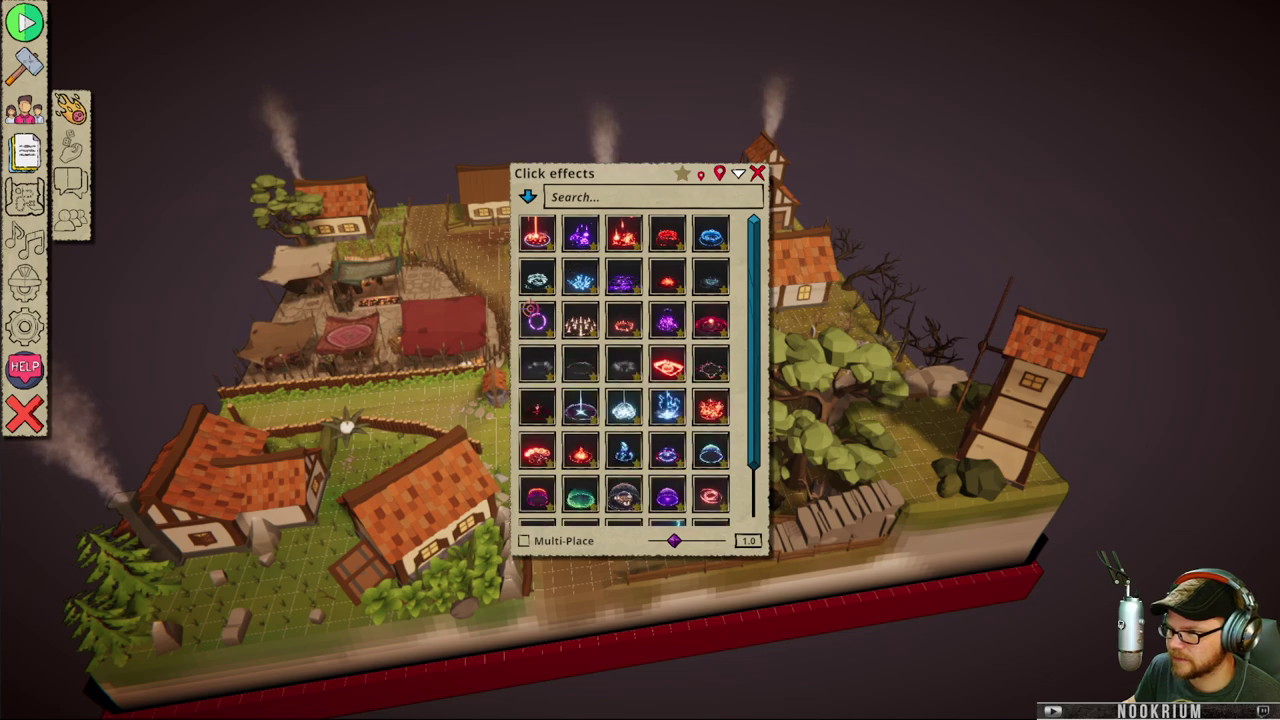
pyautogui.press('d')
pyautogui.press('d')
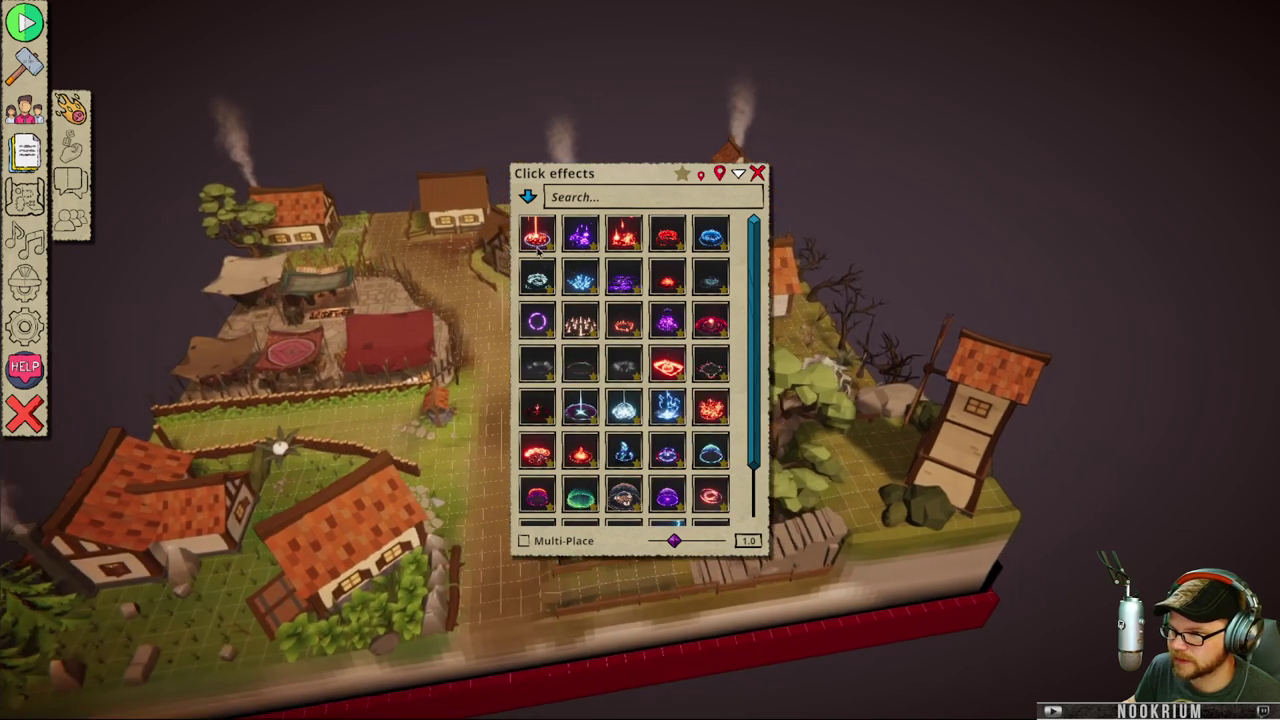
pyautogui.press('w')
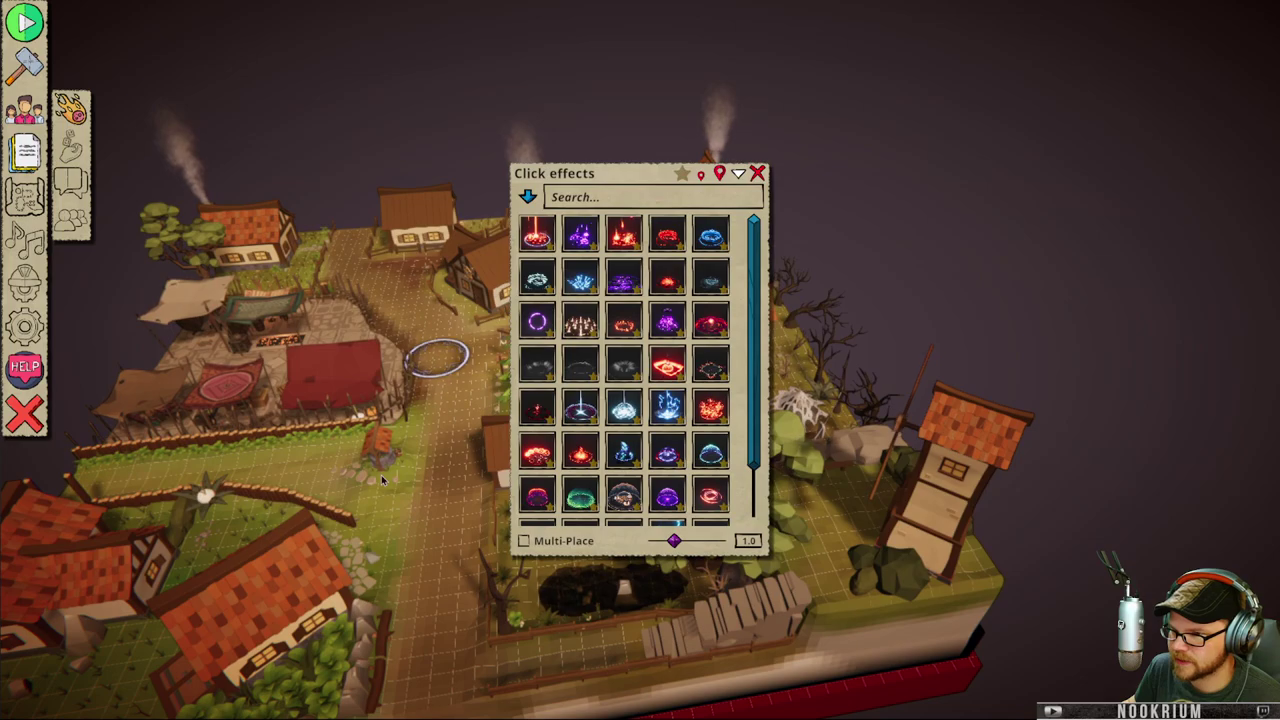
pyautogui.scroll(4, 381, 475)
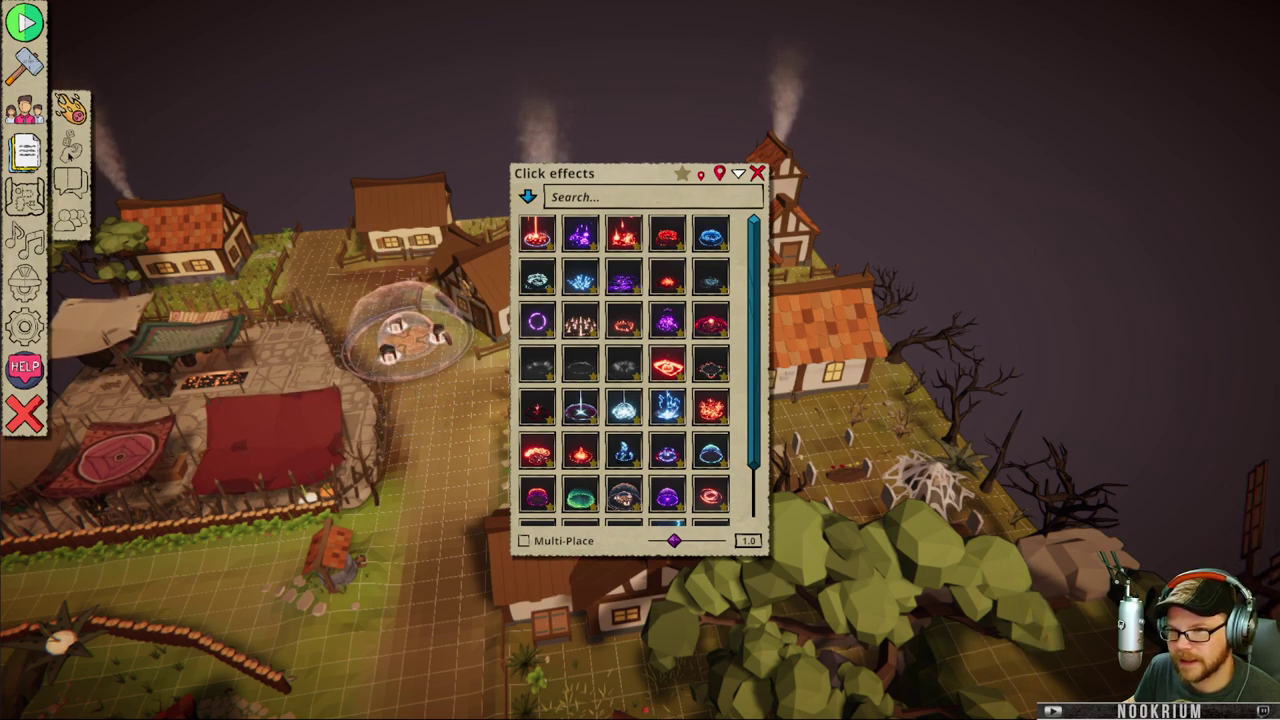
# - Open the Dice Roller and the Chat Menu, move the chat clear of the other windows and roll 1D6 + 1D12
pyautogui.click(70, 150)
pyautogui.click(565, 397)
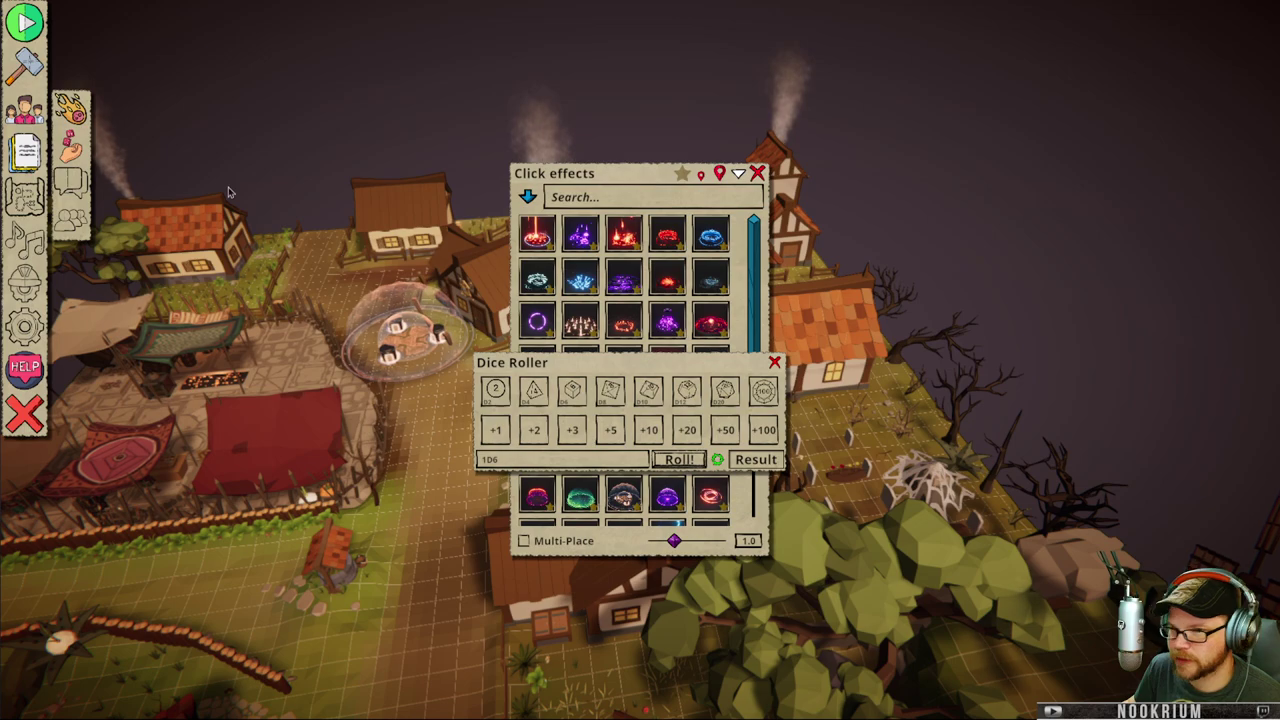
pyautogui.click(72, 182)
pyautogui.moveTo(619, 231); pyautogui.dragTo(949, 136)
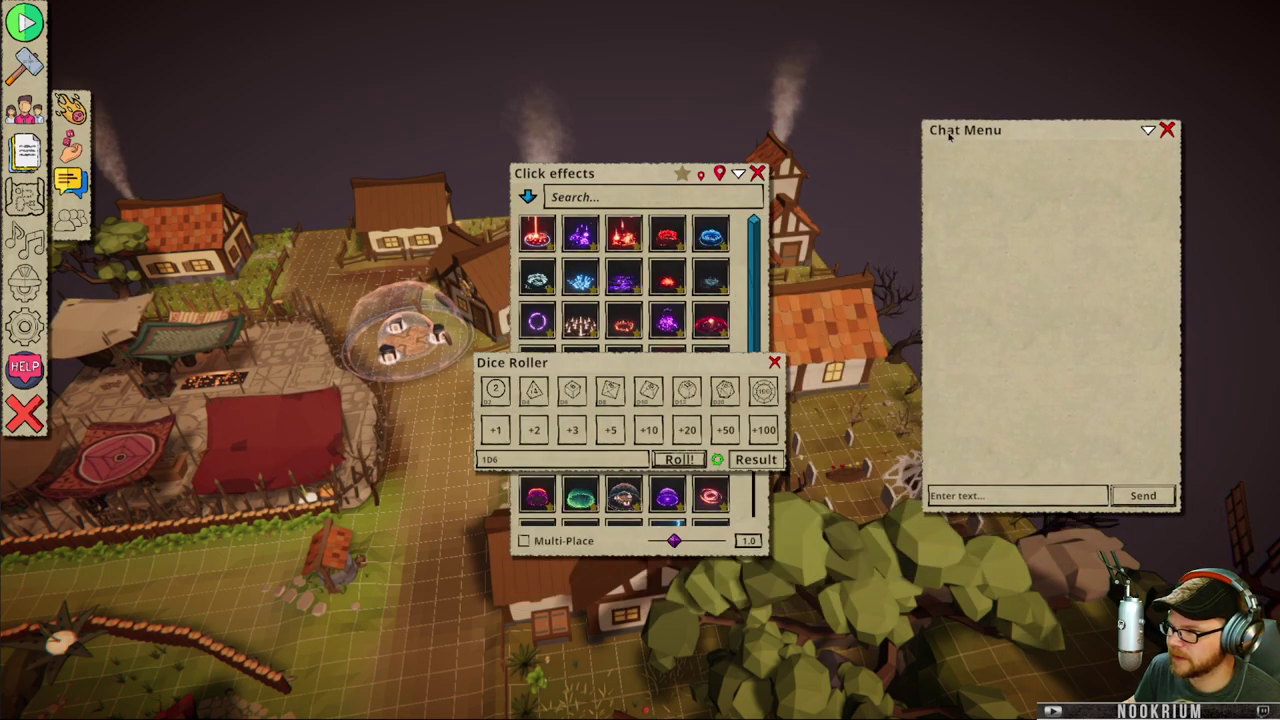
pyautogui.click(676, 460)
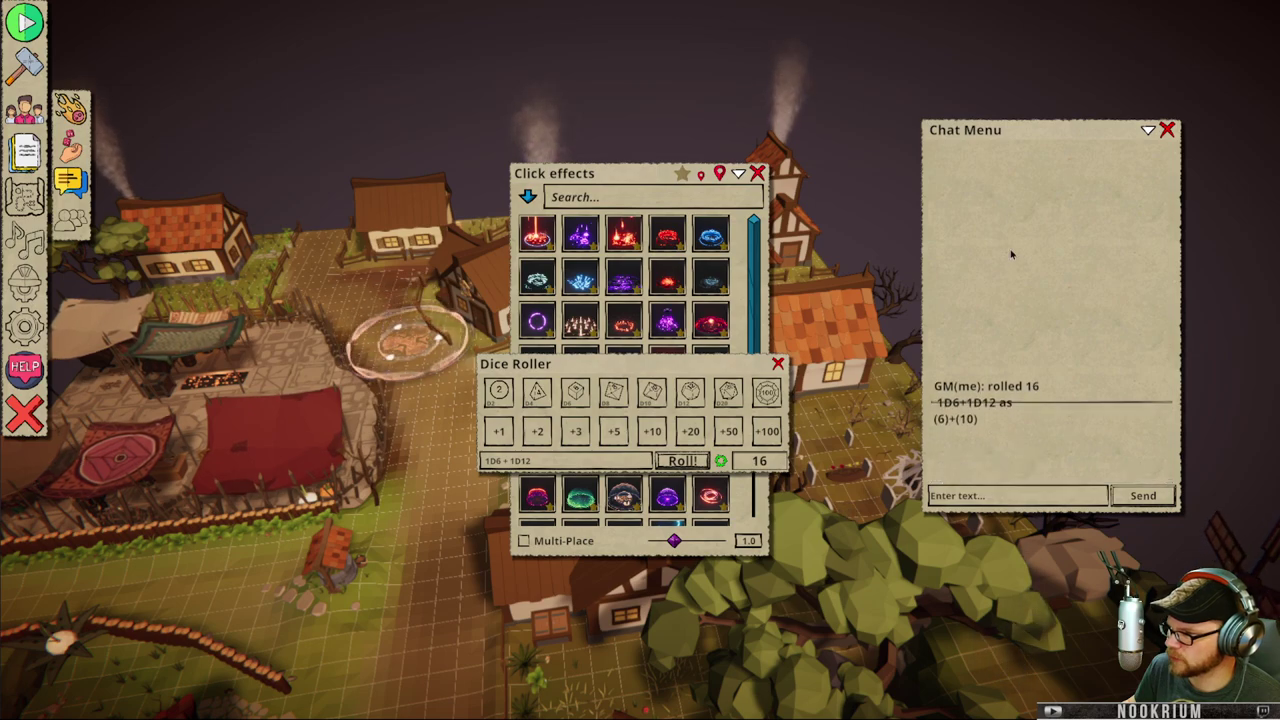
# - Close the Dice Roller, Click effects and Chat Menu, and check the Player List before closing it too
pyautogui.click(778, 364)
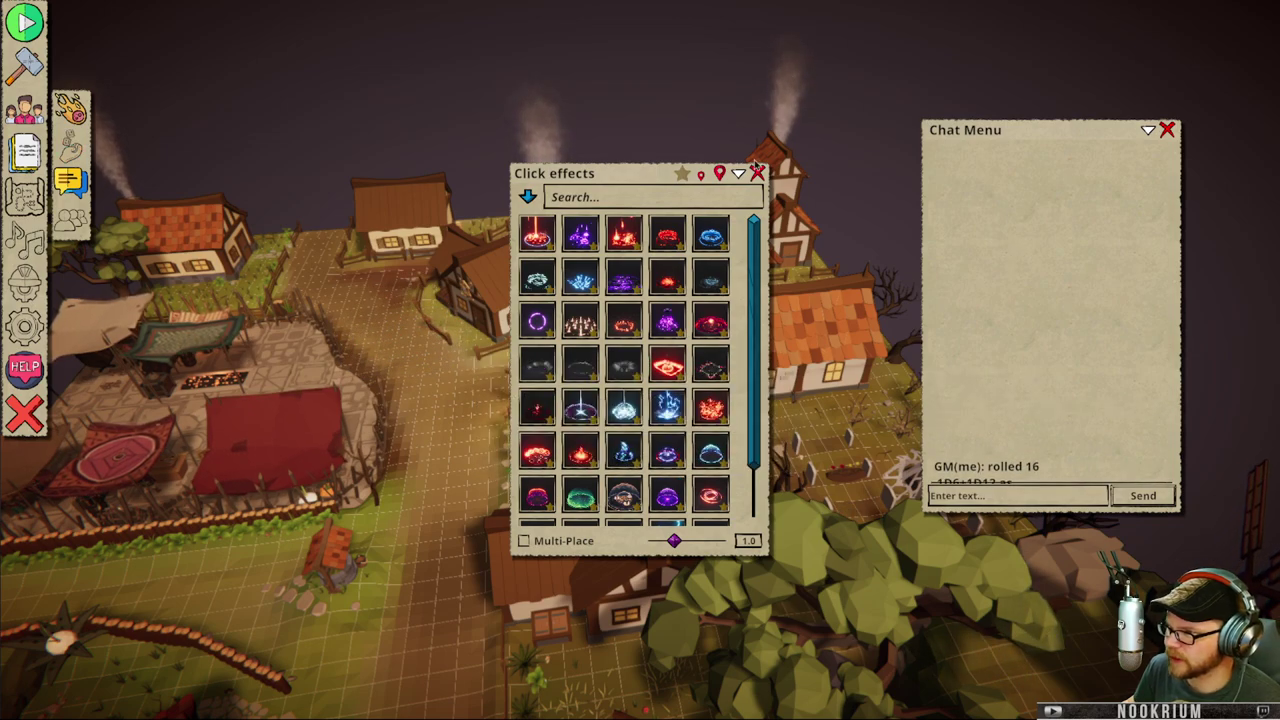
pyautogui.click(758, 173)
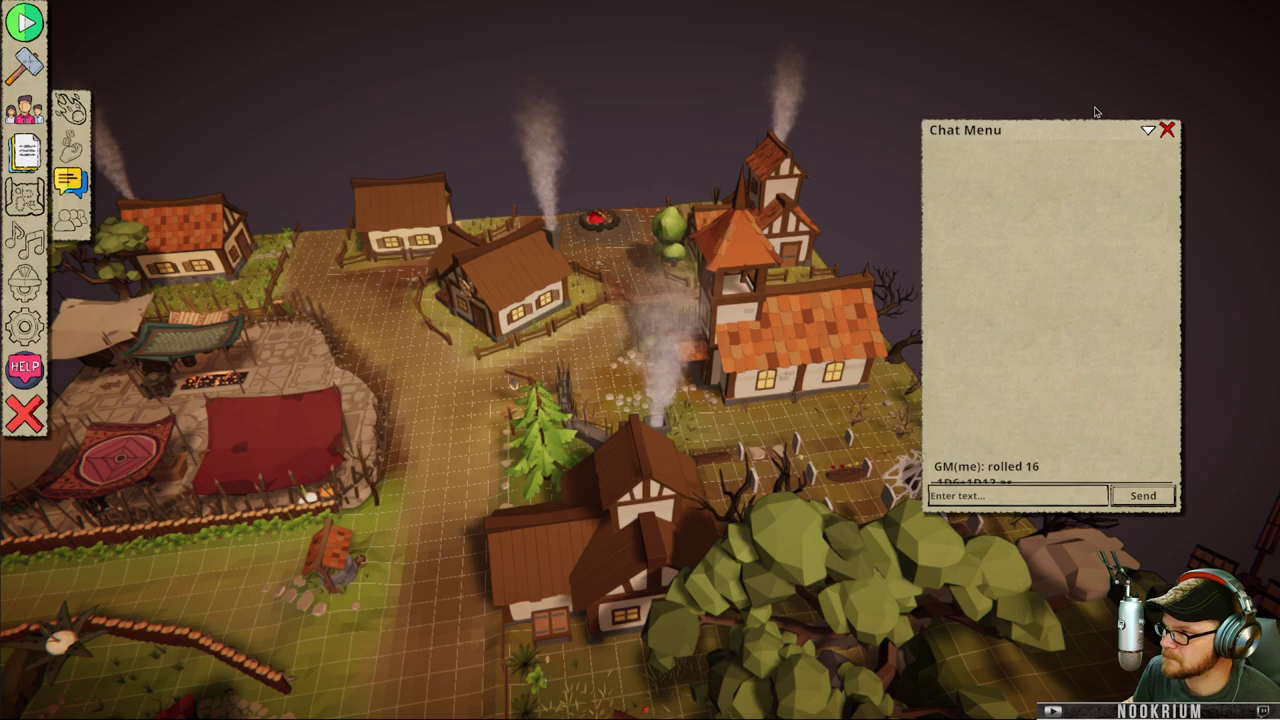
pyautogui.click(1167, 130)
pyautogui.click(70, 220)
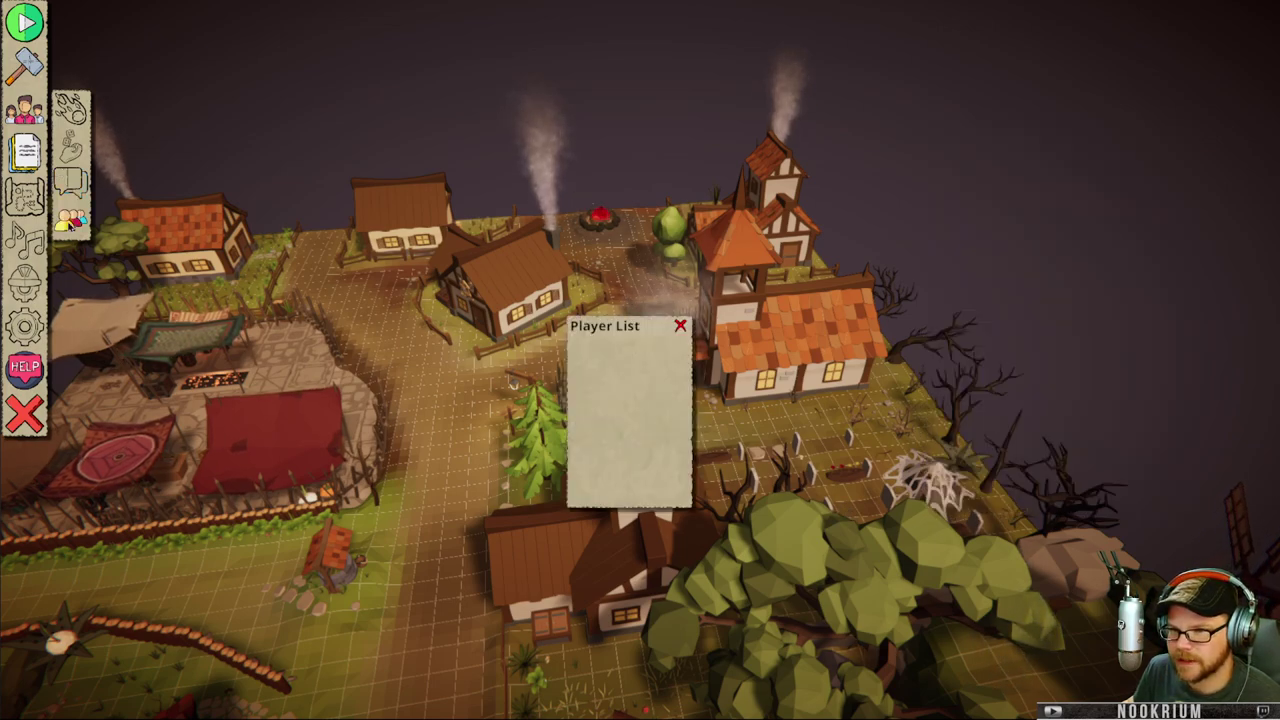
pyautogui.click(680, 327)
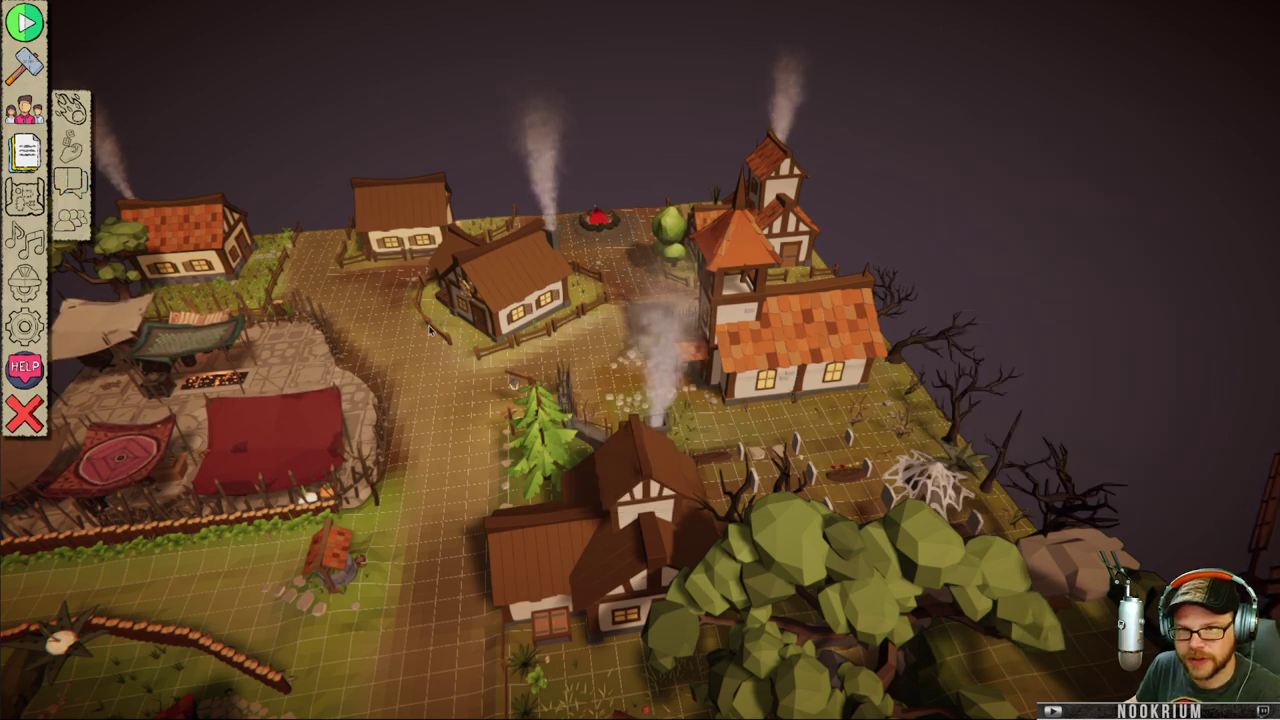
# - Look over the village street, then inspect the Map Menu and the general Play Menu, closing each one
pyautogui.moveTo(437, 361); pyautogui.dragTo(554, 392, button='right')
pyautogui.scroll(3, 556, 400)
pyautogui.moveTo(560, 424); pyautogui.dragTo(574, 414, button='middle')
pyautogui.moveTo(573, 413); pyautogui.dragTo(648, 411, button='right')
pyautogui.scroll(3, 648, 411)
pyautogui.moveTo(648, 411); pyautogui.dragTo(570, 399, button='middle')
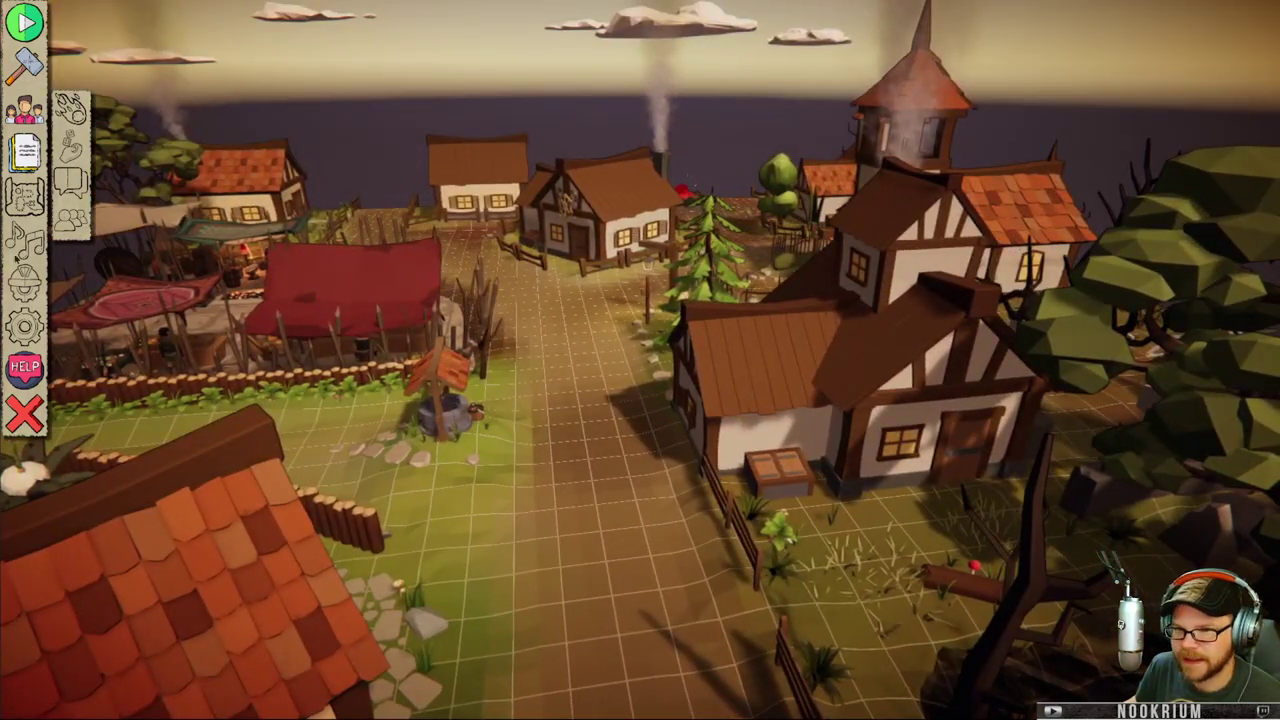
pyautogui.click(25, 195)
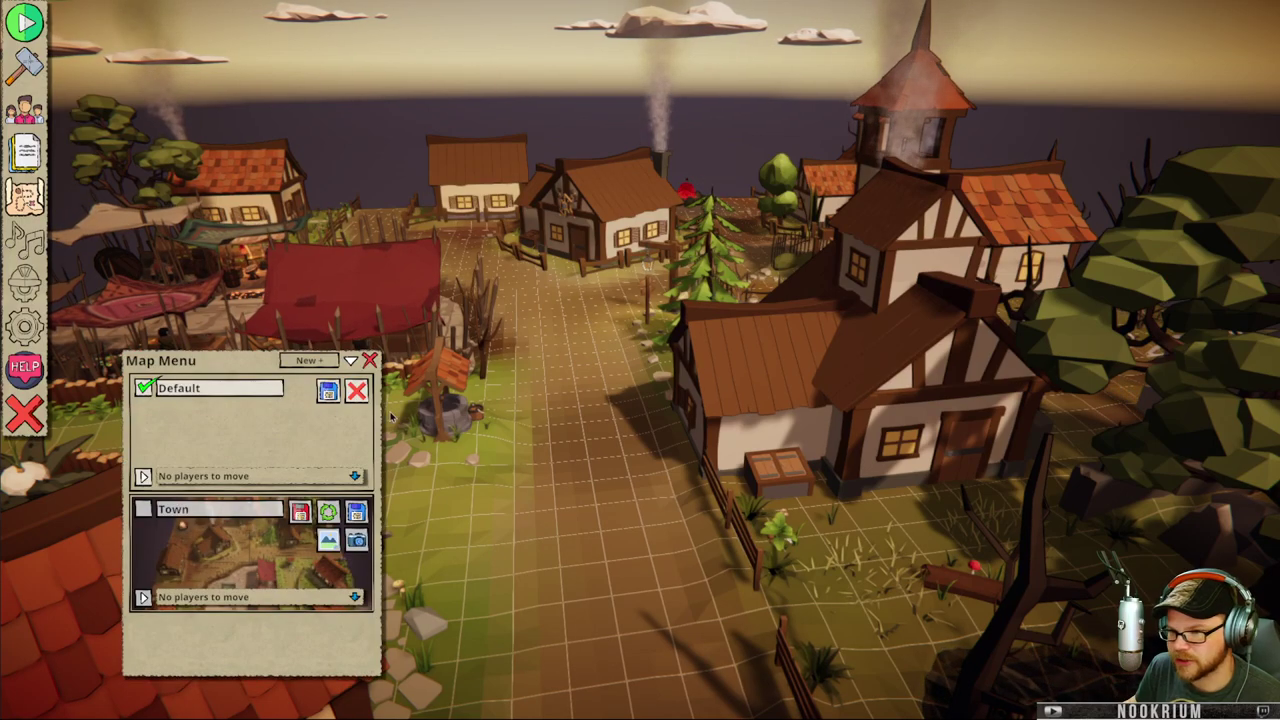
pyautogui.click(369, 360)
pyautogui.click(24, 284)
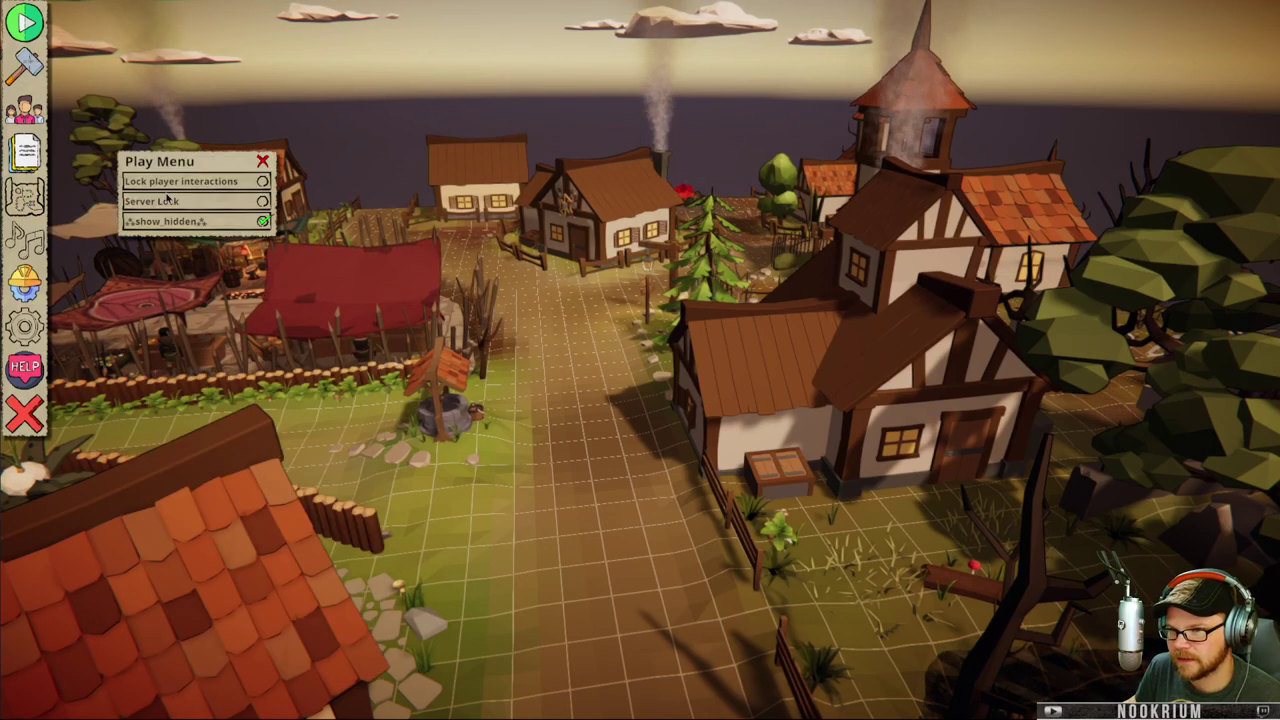
pyautogui.click(264, 163)
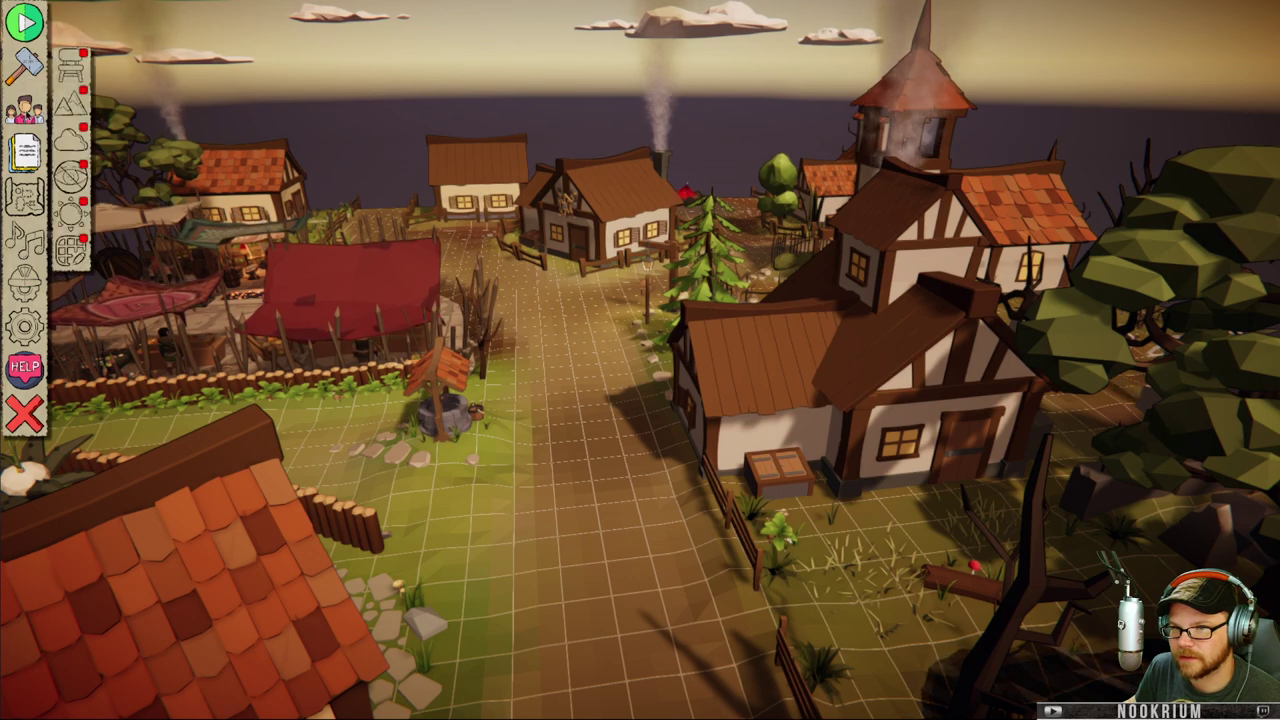
# - Reopen the Building Menu with its "building" props and close it without picking anything
pyautogui.moveTo(26, 113)
pyautogui.moveTo(30, 69)
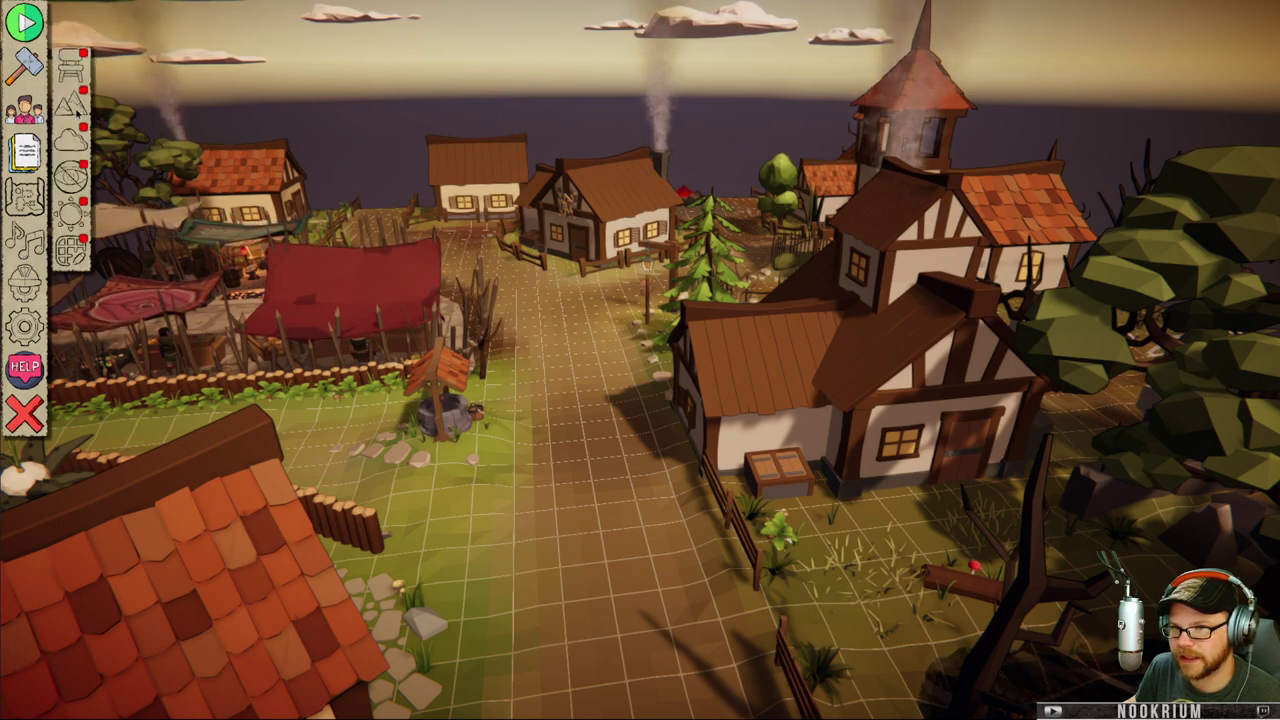
pyautogui.click(71, 72)
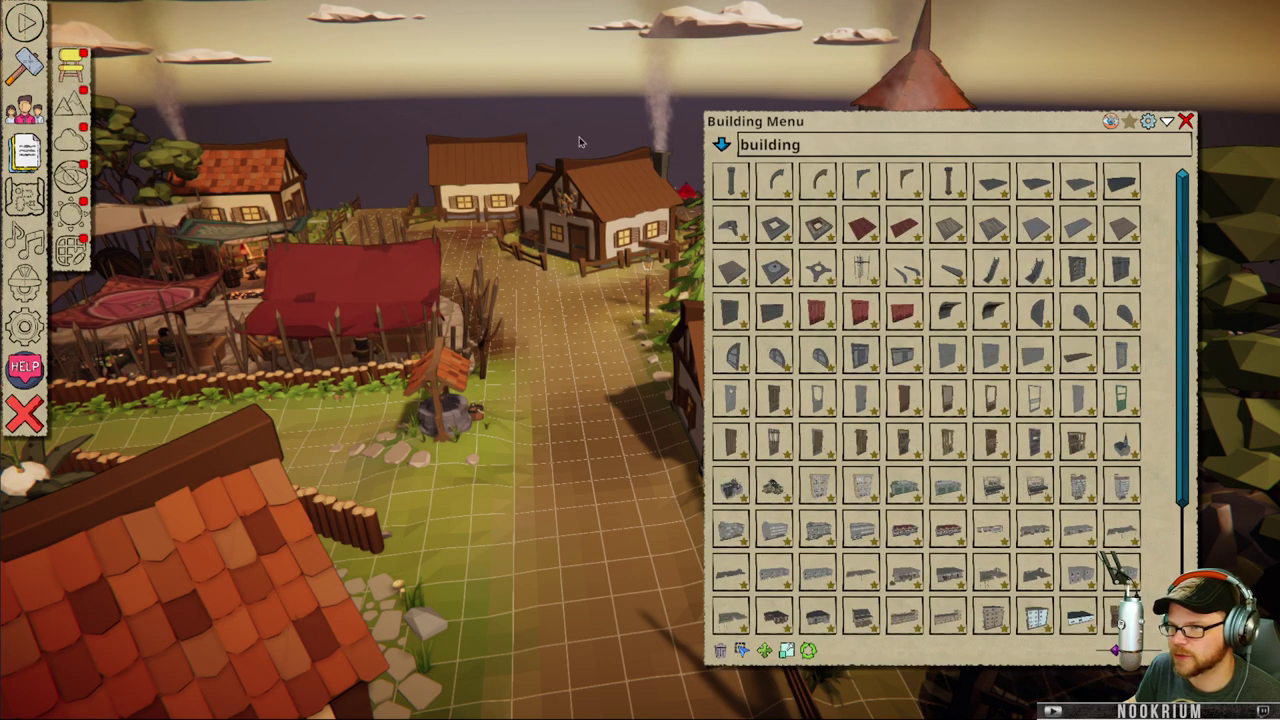
pyautogui.click(1186, 121)
# - Open the Terrain Sculpter and raise a ridge along the near end of the dirt road
pyautogui.click(62, 108)
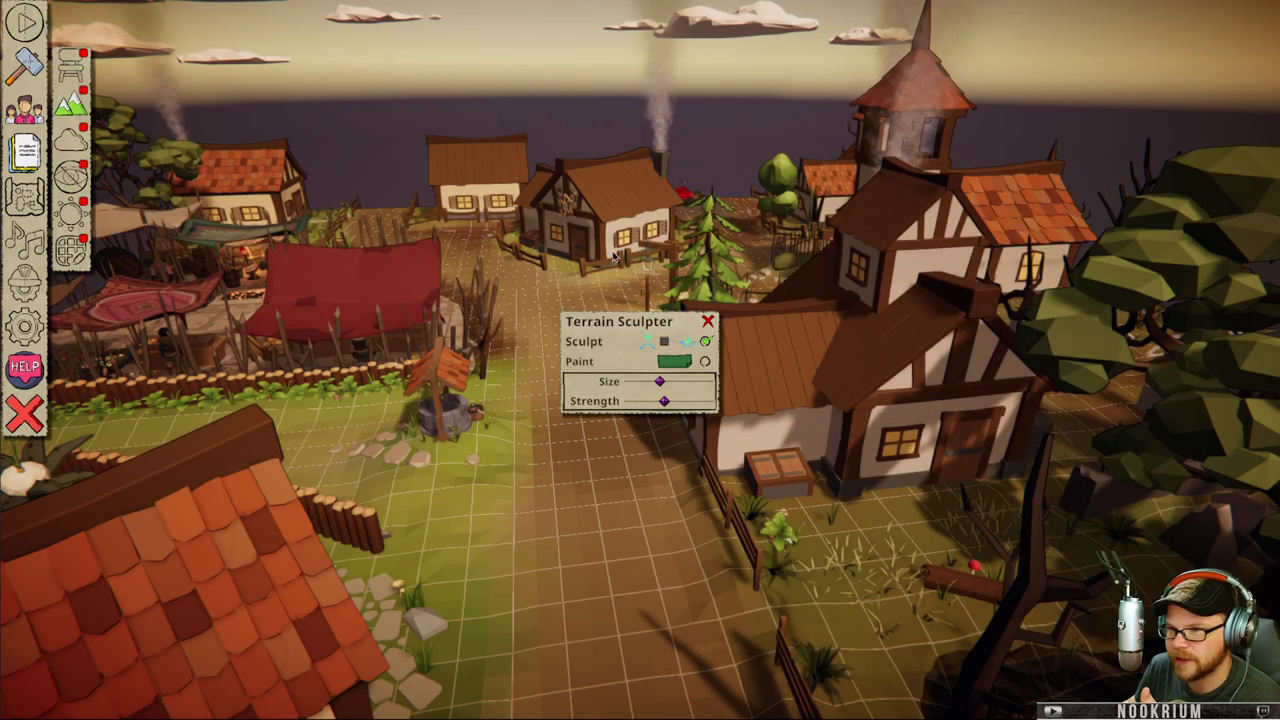
pyautogui.scroll(-4, 576, 530)
pyautogui.scroll(-3, 576, 514)
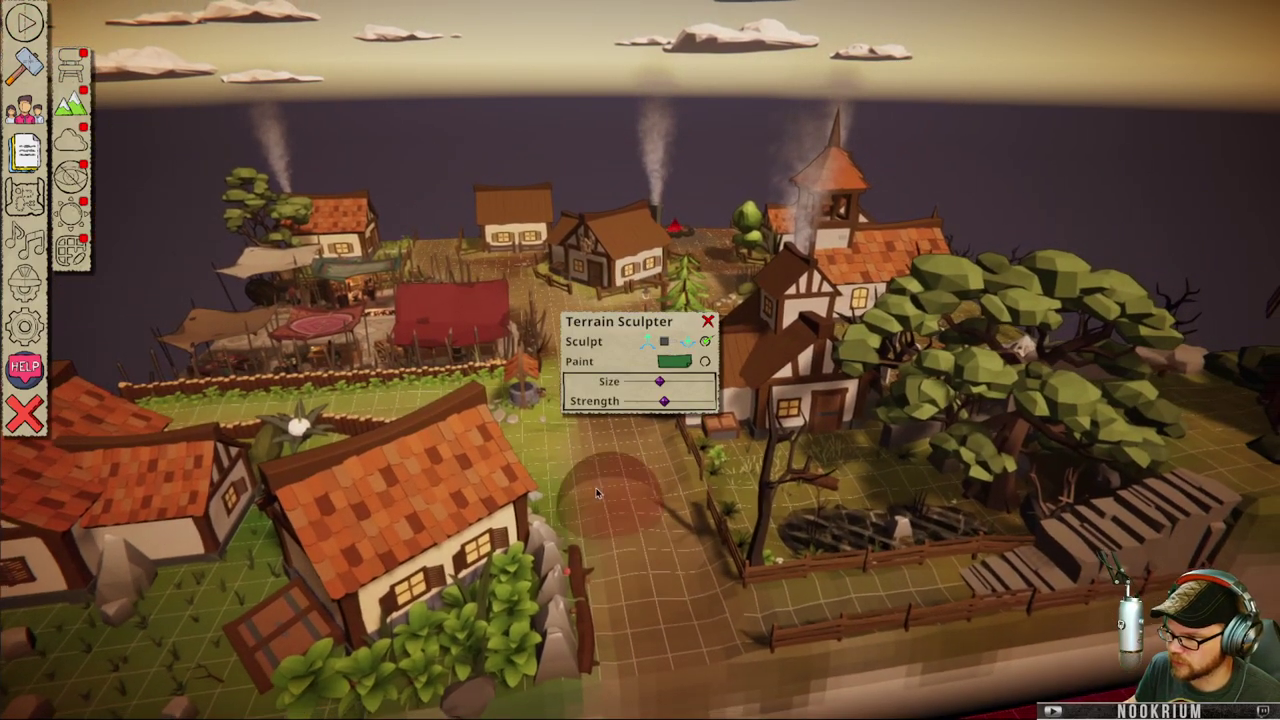
pyautogui.moveTo(602, 476); pyautogui.dragTo(650, 550)
pyautogui.scroll(3, 640, 530)
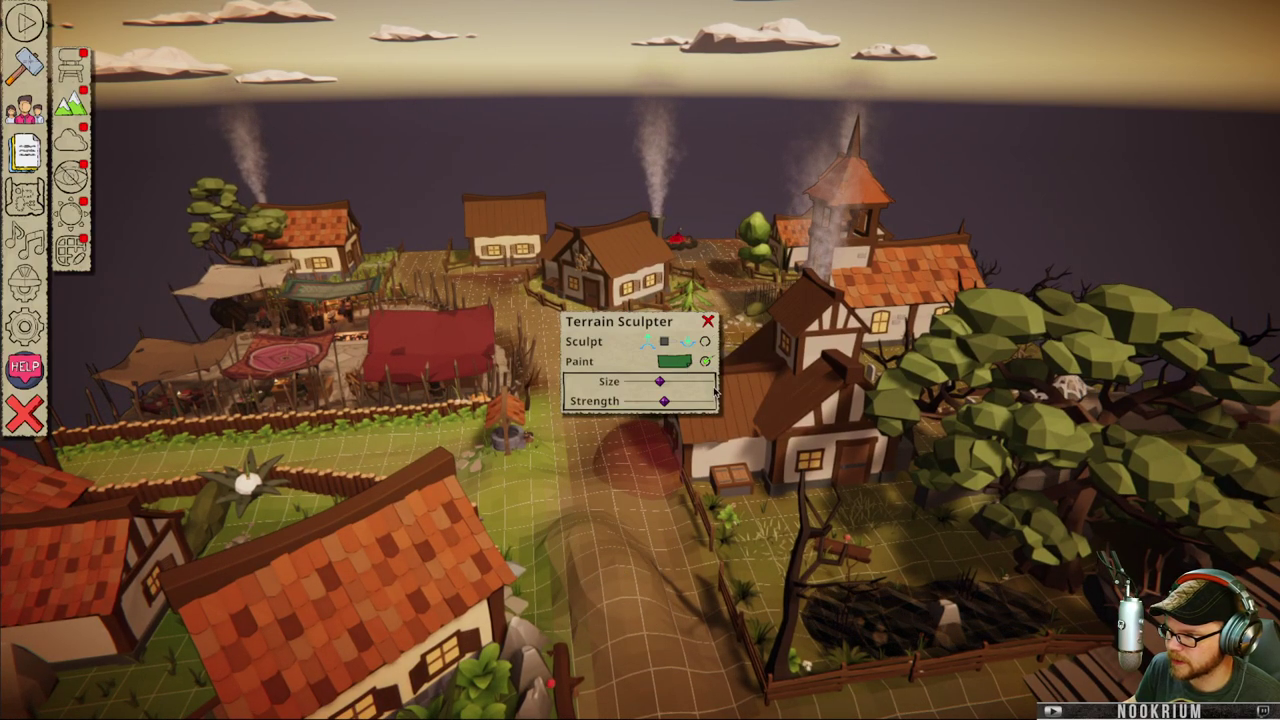
# - Switch the Terrain Sculpter to painting, choose red, paint the main road with it and close the sculpter
pyautogui.click(672, 361)
pyautogui.click(703, 252)
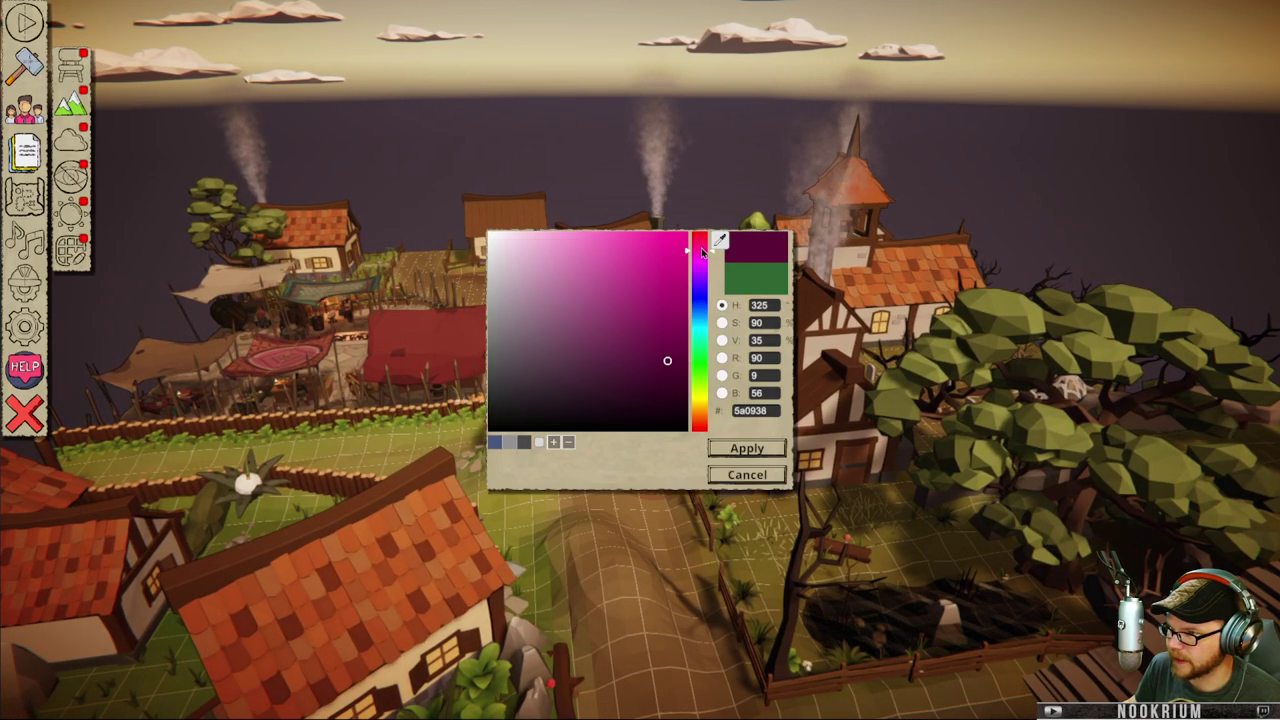
pyautogui.click(746, 449)
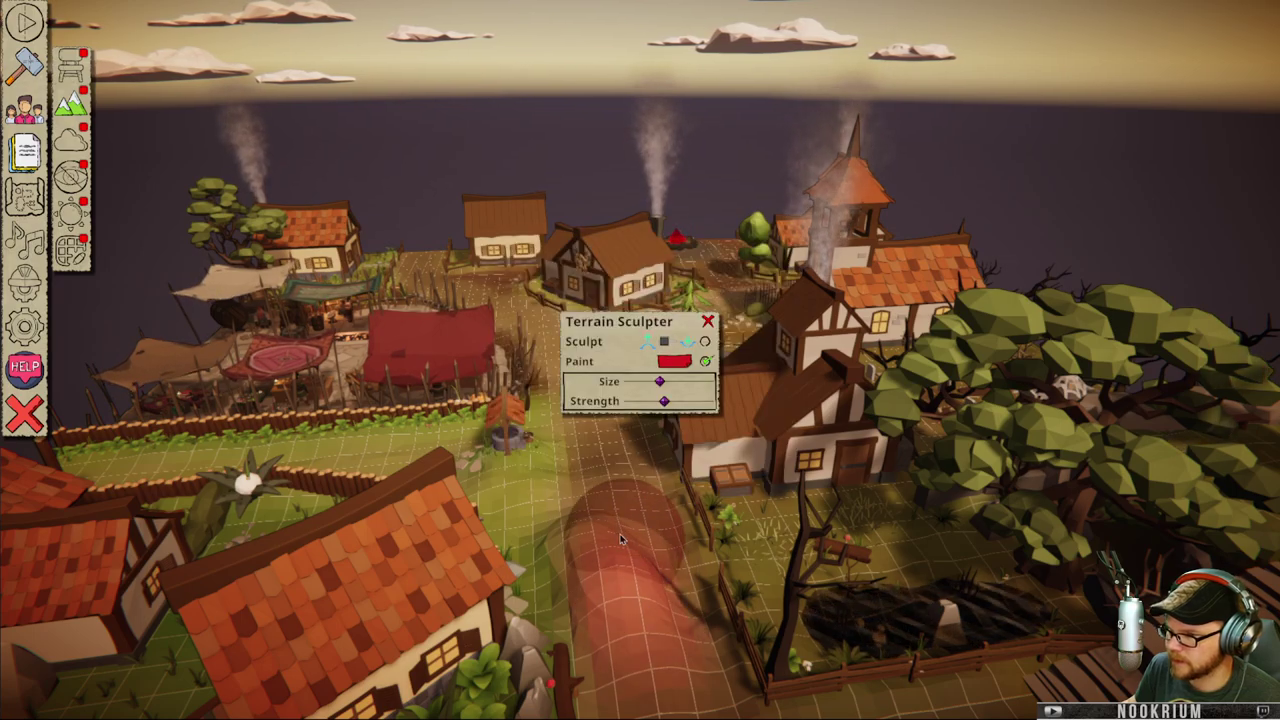
pyautogui.scroll(2, 560, 461)
pyautogui.moveTo(560, 461)
pyautogui.mouseDown()
pyautogui.moveTo(596, 584)
pyautogui.moveTo(580, 520)
pyautogui.moveTo(557, 551)
pyautogui.moveTo(527, 309)
pyautogui.mouseUp()
pyautogui.press('s')
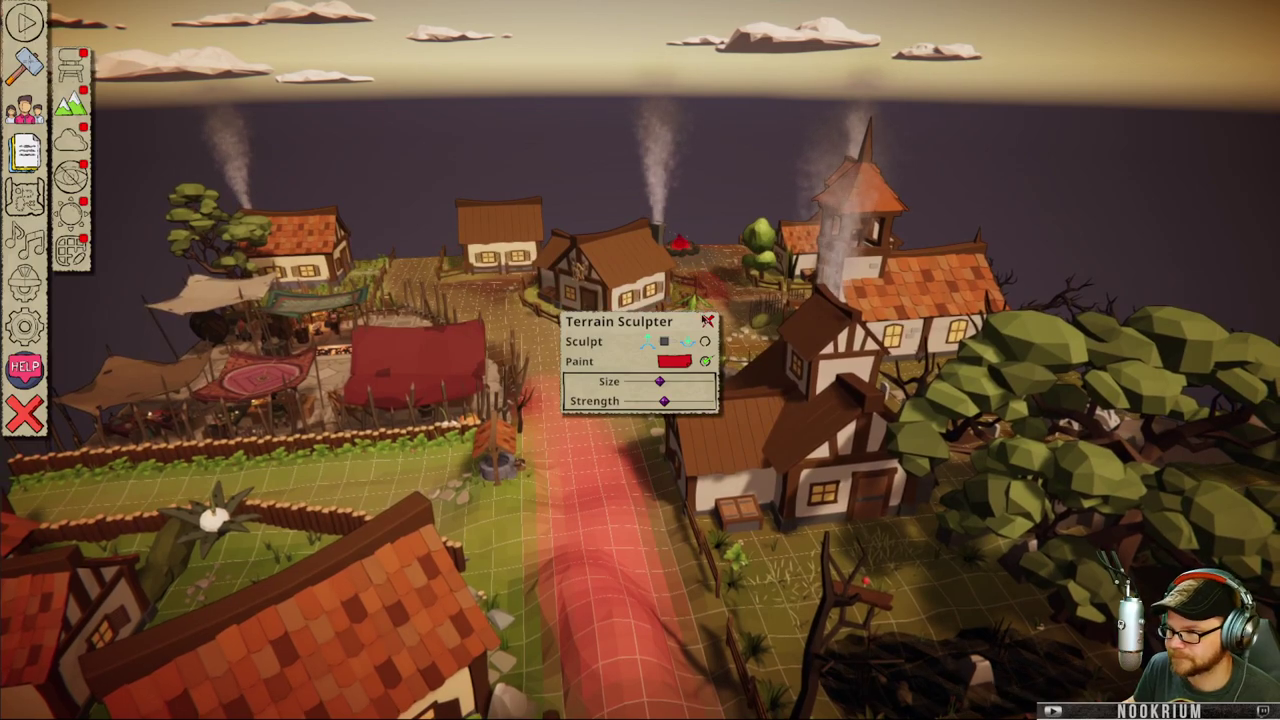
pyautogui.click(708, 321)
# - Open the Fog of War settings, set World Visibility slightly below the middle and enlarge the Brush Size slightly
pyautogui.click(76, 143)
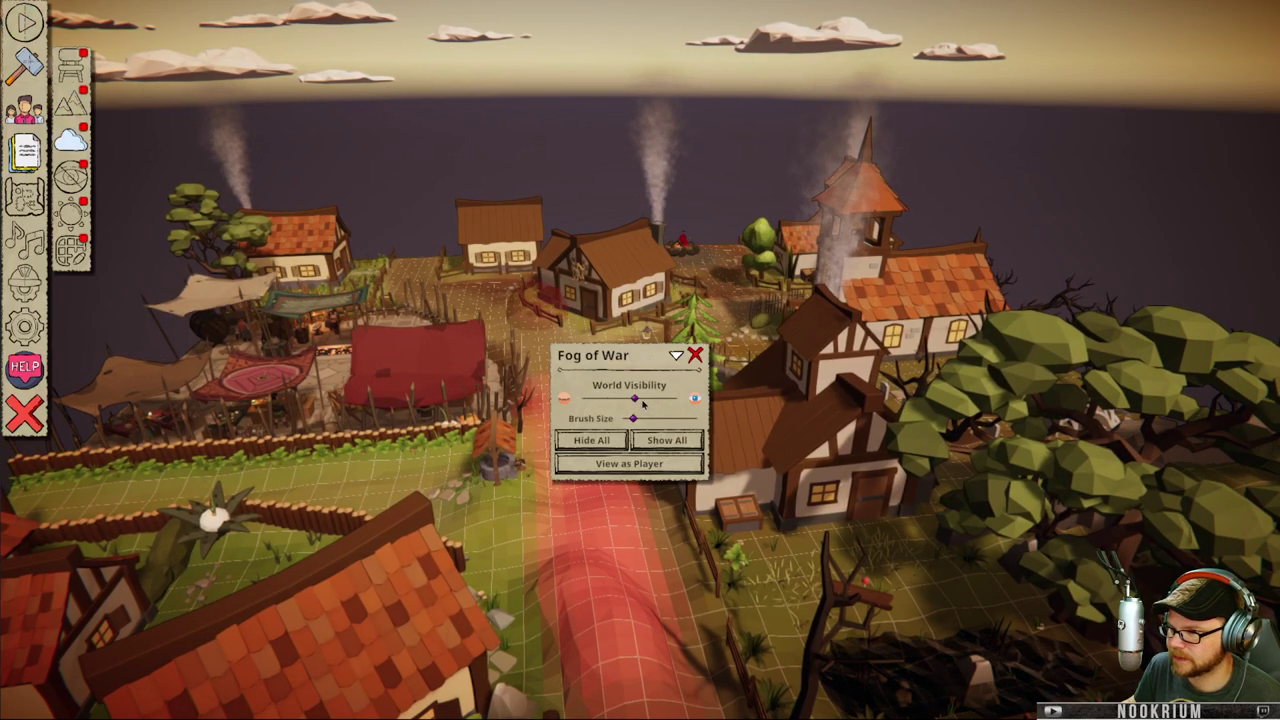
pyautogui.scroll(-5, 535, 350)
pyautogui.scroll(2, 490, 425)
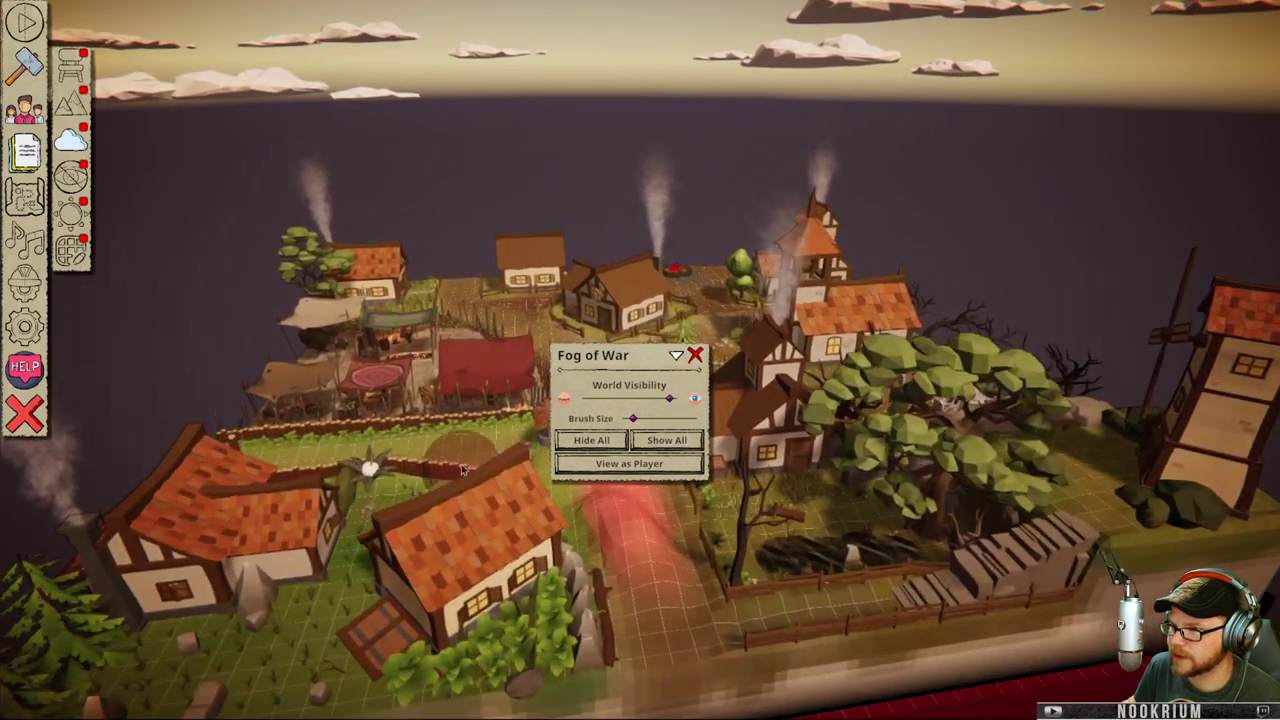
pyautogui.moveTo(485, 480); pyautogui.dragTo(481, 435, button='middle')
pyautogui.moveTo(634, 420)
pyautogui.mouseDown()
pyautogui.moveTo(664, 424)
pyautogui.moveTo(637, 427)
pyautogui.moveTo(646, 419)
pyautogui.mouseUp()
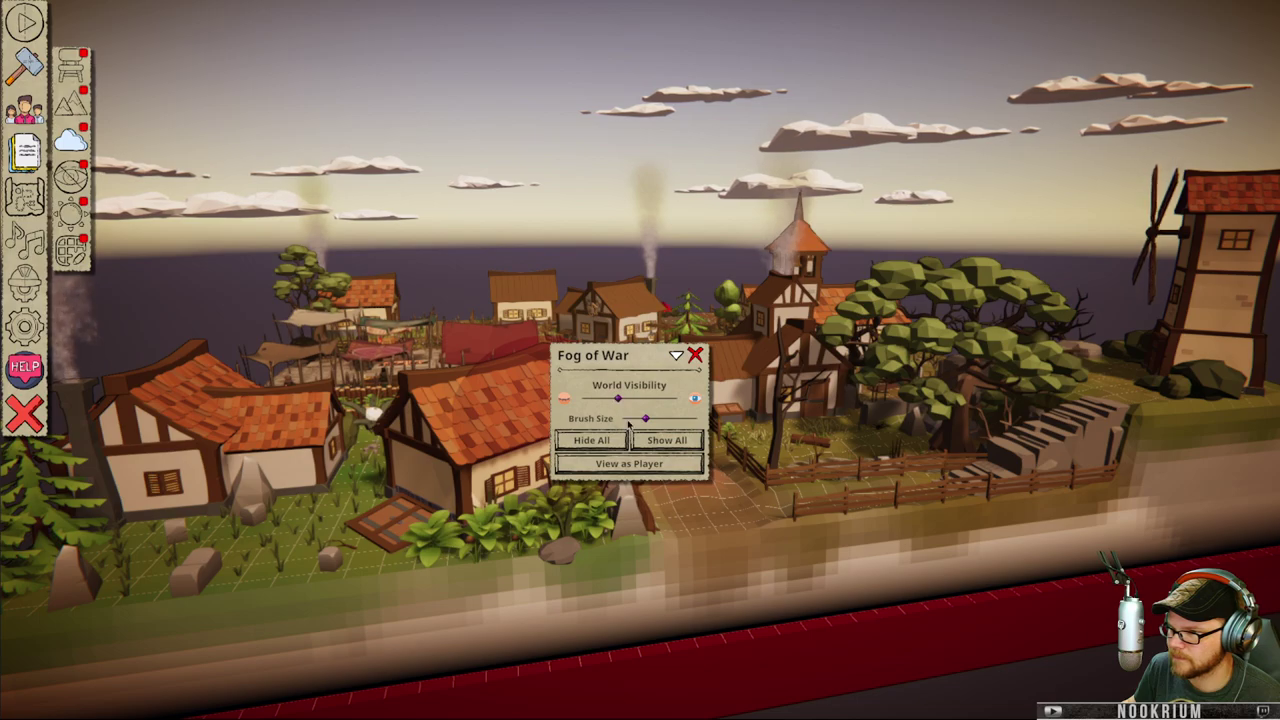
# - Brush fog over the houses and road at the far end of the village
pyautogui.scroll(5, 436, 470)
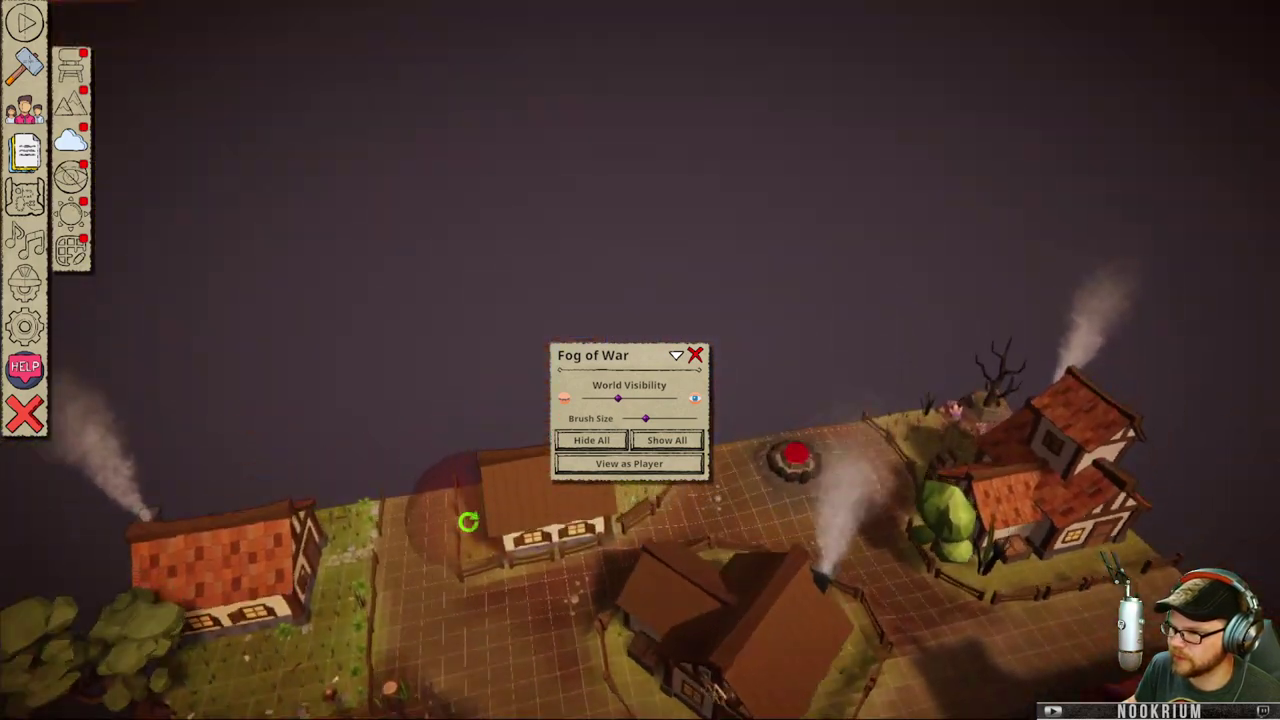
pyautogui.press('s')
pyautogui.press('d')
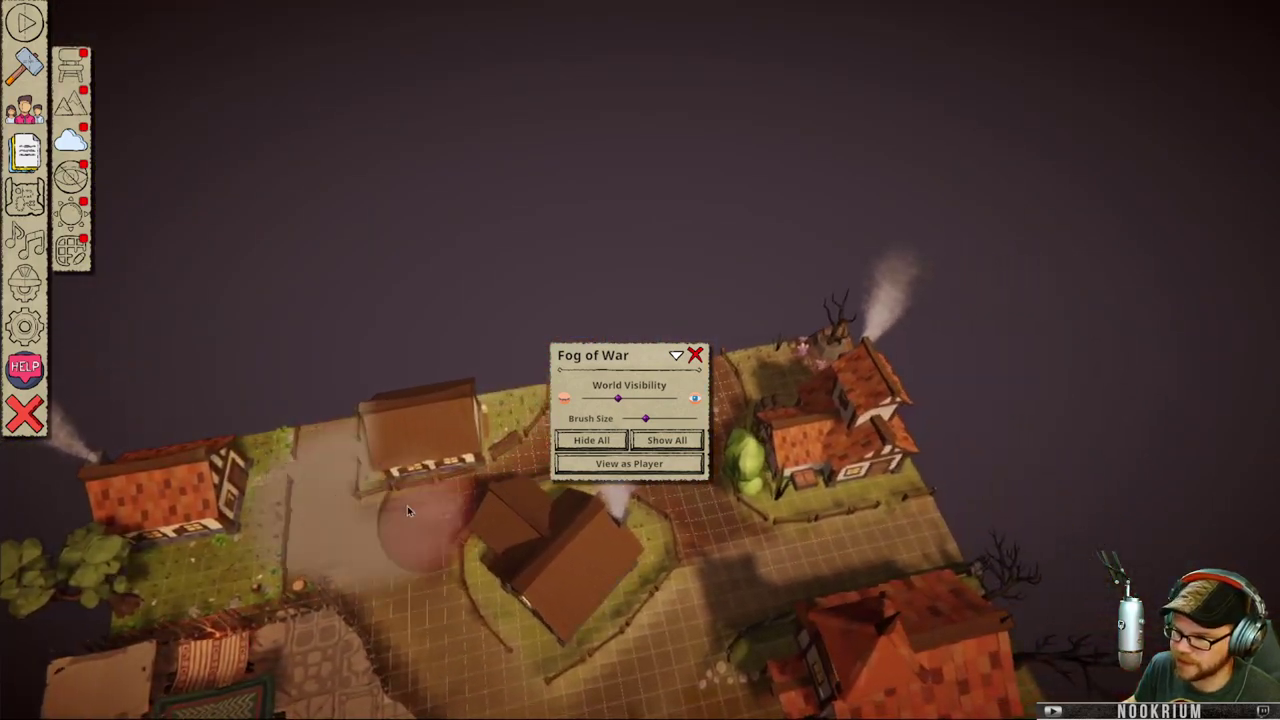
pyautogui.moveTo(410, 505)
pyautogui.mouseDown()
pyautogui.moveTo(162, 520)
pyautogui.moveTo(319, 503)
pyautogui.moveTo(205, 482)
pyautogui.moveTo(377, 443)
pyautogui.moveTo(381, 515)
pyautogui.mouseUp()
pyautogui.press('s')
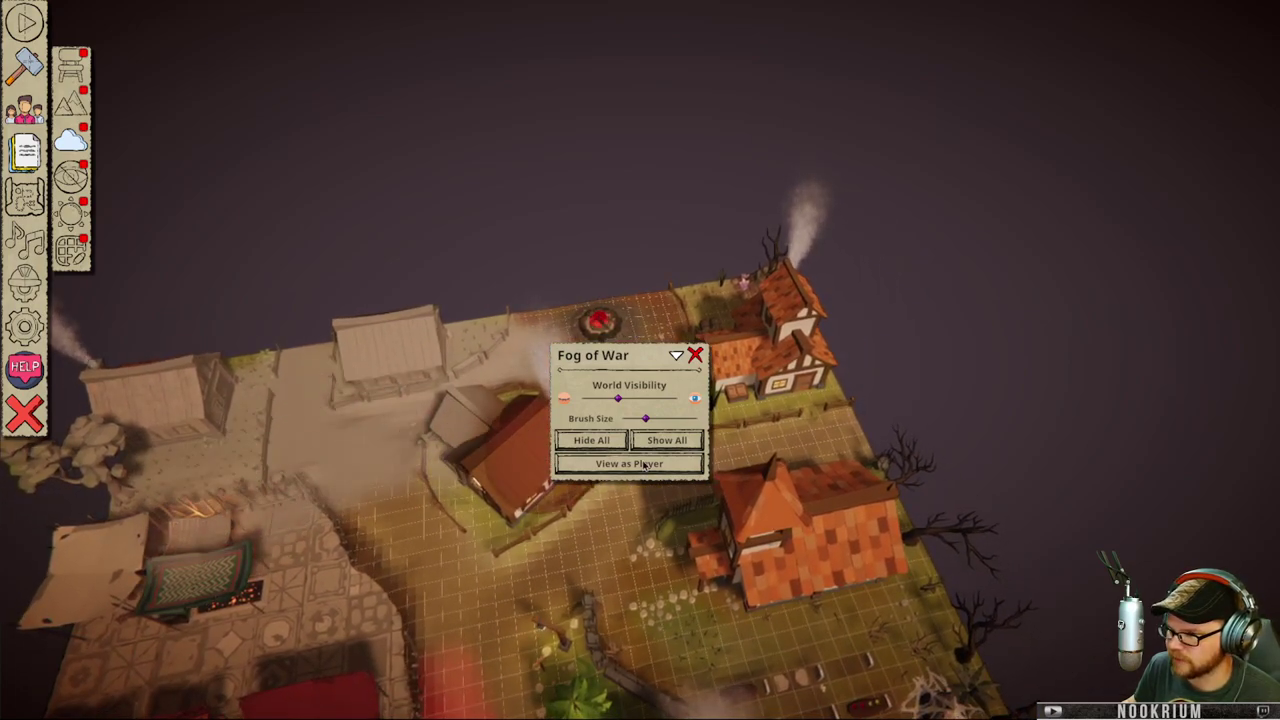
# - Switch the Fog of War to the player's view, brush around the fogged houses and close the fog settings
pyautogui.click(629, 463)
pyautogui.press('d')
pyautogui.press('w')
pyautogui.moveTo(182, 466)
pyautogui.mouseDown()
pyautogui.moveTo(550, 350)
pyautogui.moveTo(203, 400)
pyautogui.moveTo(470, 368)
pyautogui.moveTo(434, 361)
pyautogui.moveTo(220, 449)
pyautogui.moveTo(172, 531)
pyautogui.mouseUp()
pyautogui.press('s')
pyautogui.press('a')
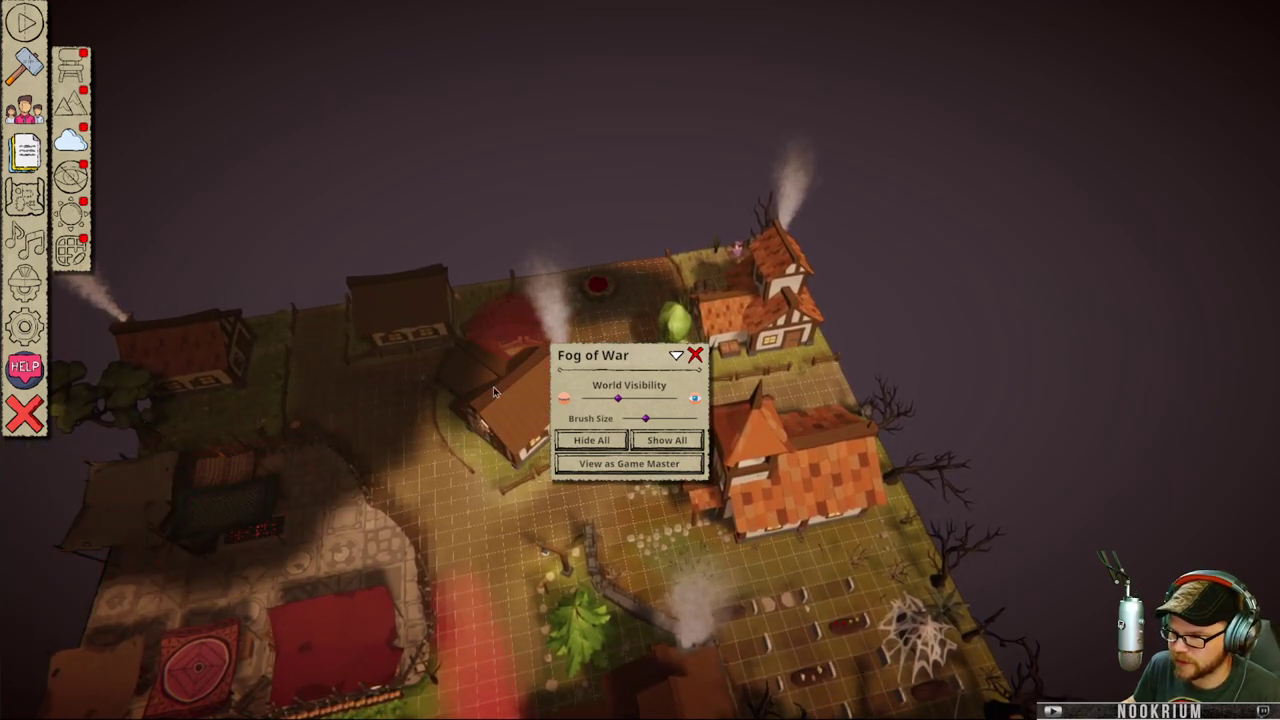
pyautogui.click(695, 356)
# - Move in under the fogged market stalls and select the Dwarf Worker beside the coals
pyautogui.press('s')
pyautogui.press('d')
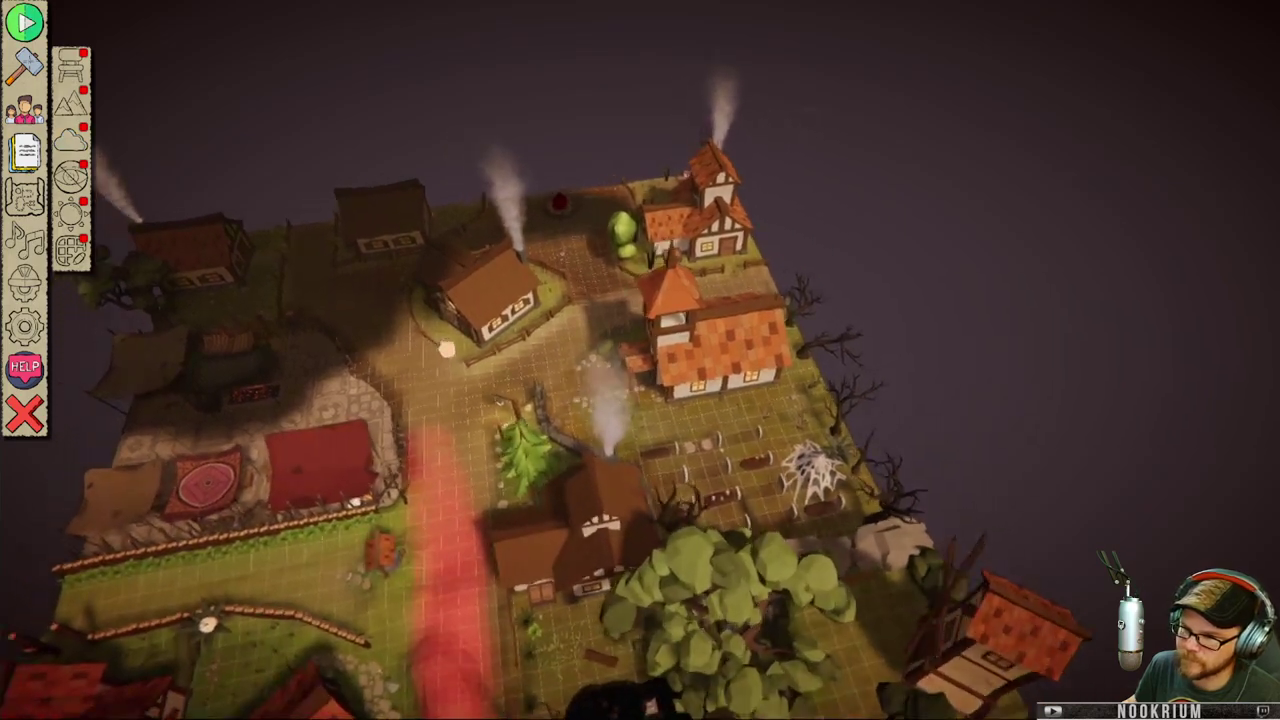
pyautogui.press('a')
pyautogui.moveTo(601, 398); pyautogui.dragTo(535, 335, button='middle')
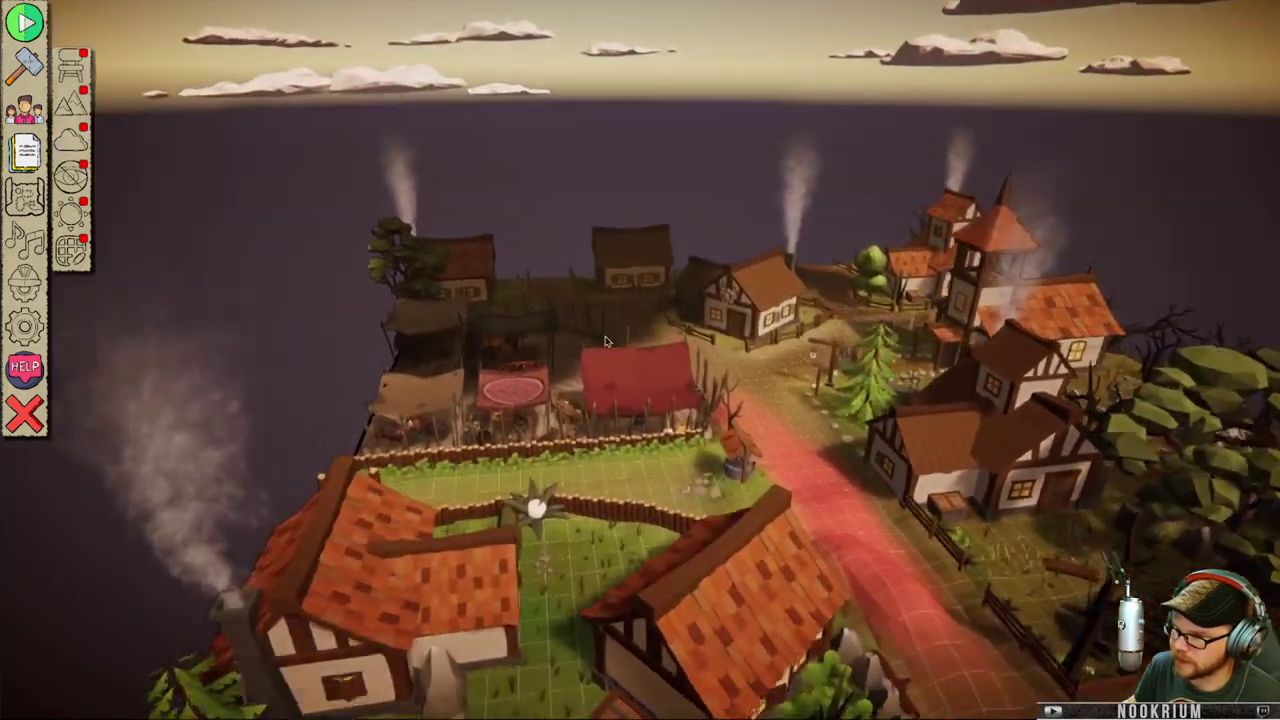
pyautogui.scroll(3, 507, 333)
pyautogui.scroll(5, 502, 386)
pyautogui.moveTo(566, 502)
pyautogui.mouseDown(button='middle')
pyautogui.moveTo(566, 469)
pyautogui.moveTo(509, 509)
pyautogui.moveTo(554, 489)
pyautogui.moveTo(576, 437)
pyautogui.mouseUp(button='middle')
pyautogui.scroll(3, 567, 469)
pyautogui.click(576, 435)
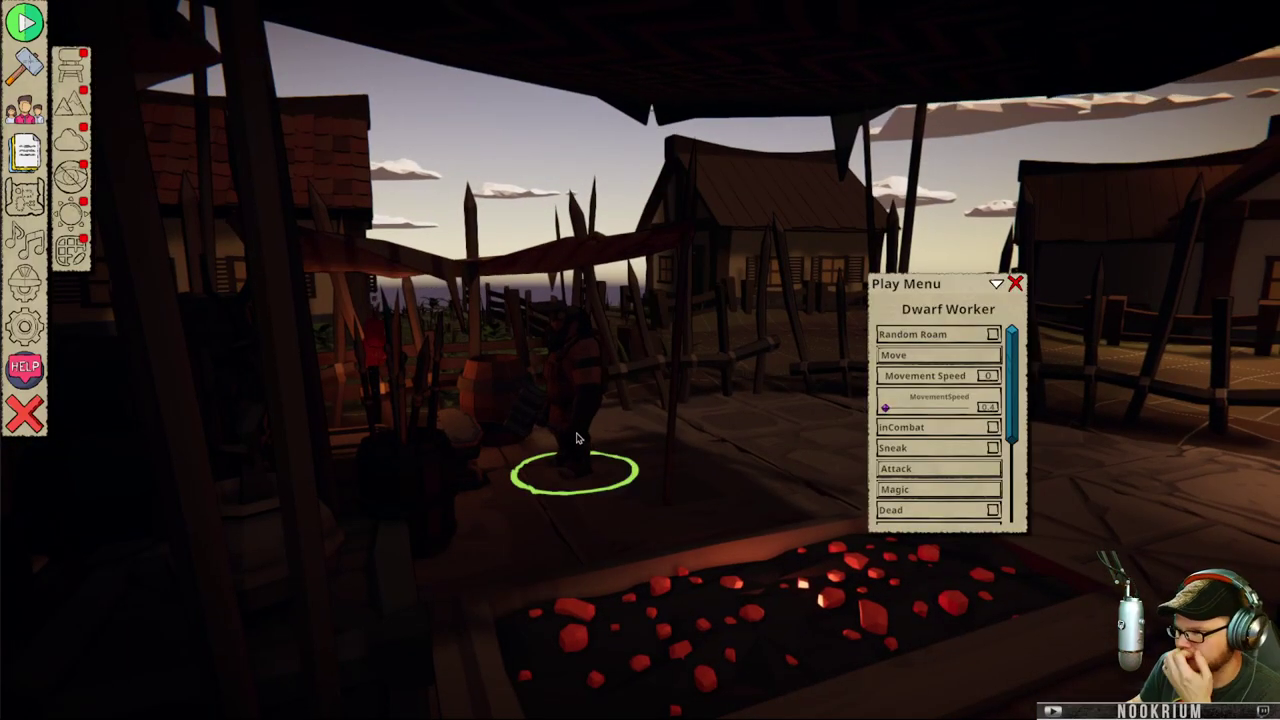
# - Deselect the Dwarf Worker and bring up the Ping and Rulers options on the road between the houses
pyautogui.click(675, 445)
pyautogui.scroll(-8, 797, 384)
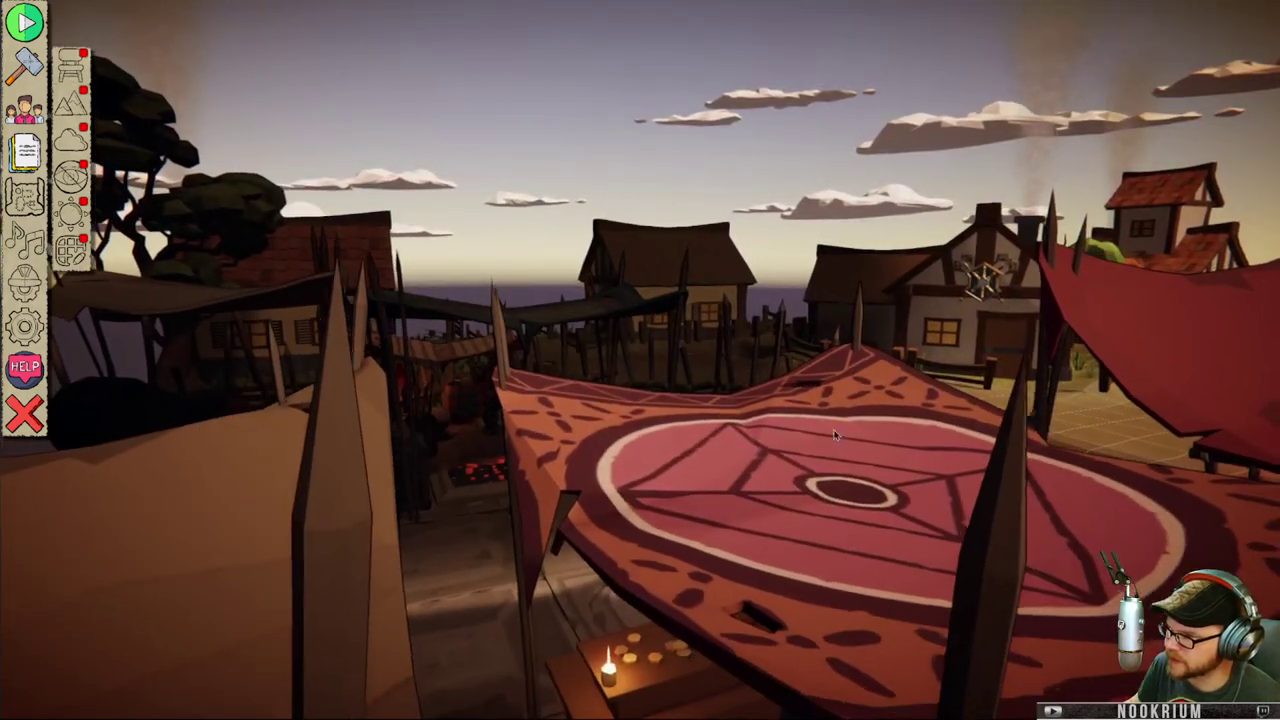
pyautogui.moveTo(838, 436); pyautogui.dragTo(763, 504, button='middle')
pyautogui.press('d')
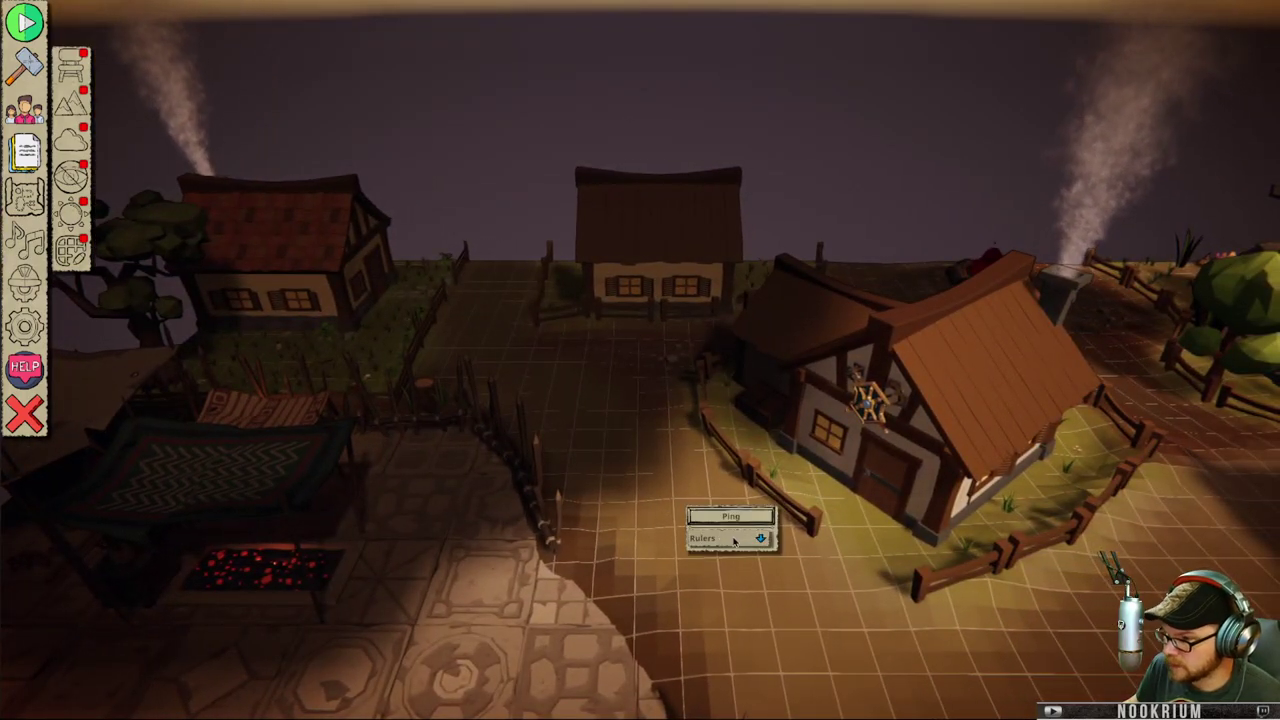
pyautogui.rightClick(587, 414)
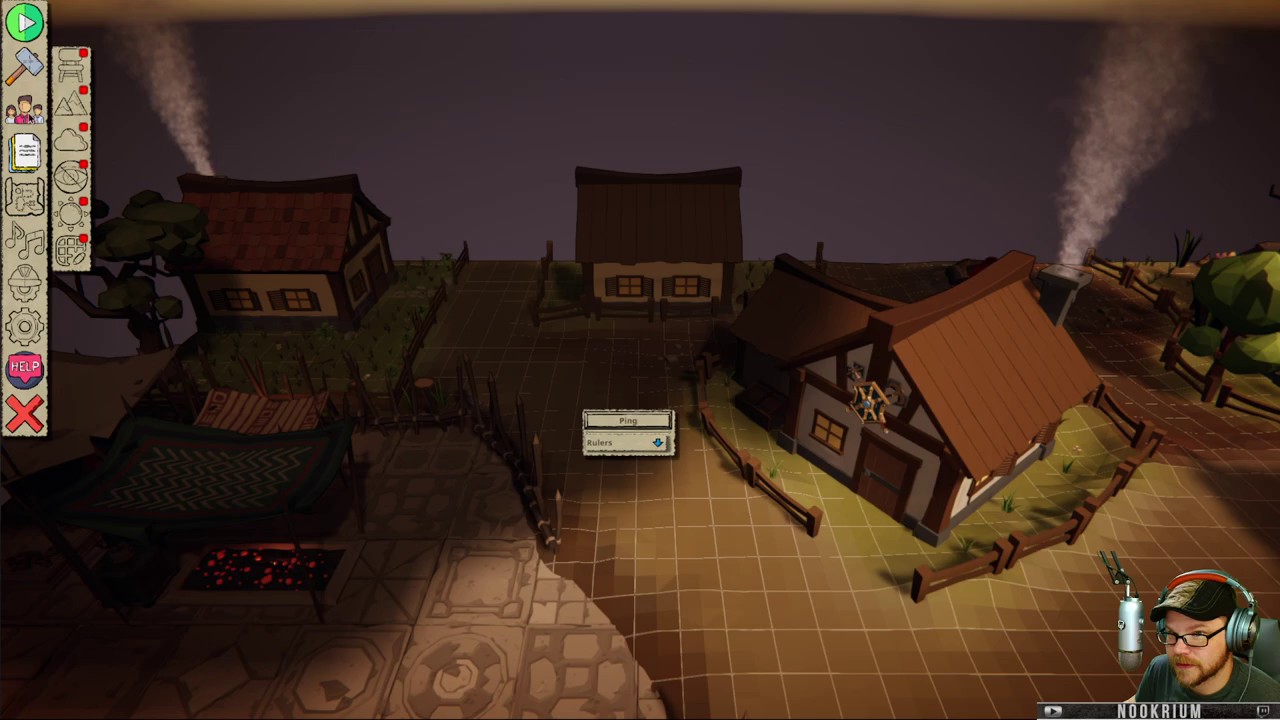
# - Open the Prop Master, switch the library to the Entities category and clear the "building" search
pyautogui.moveTo(30, 70)
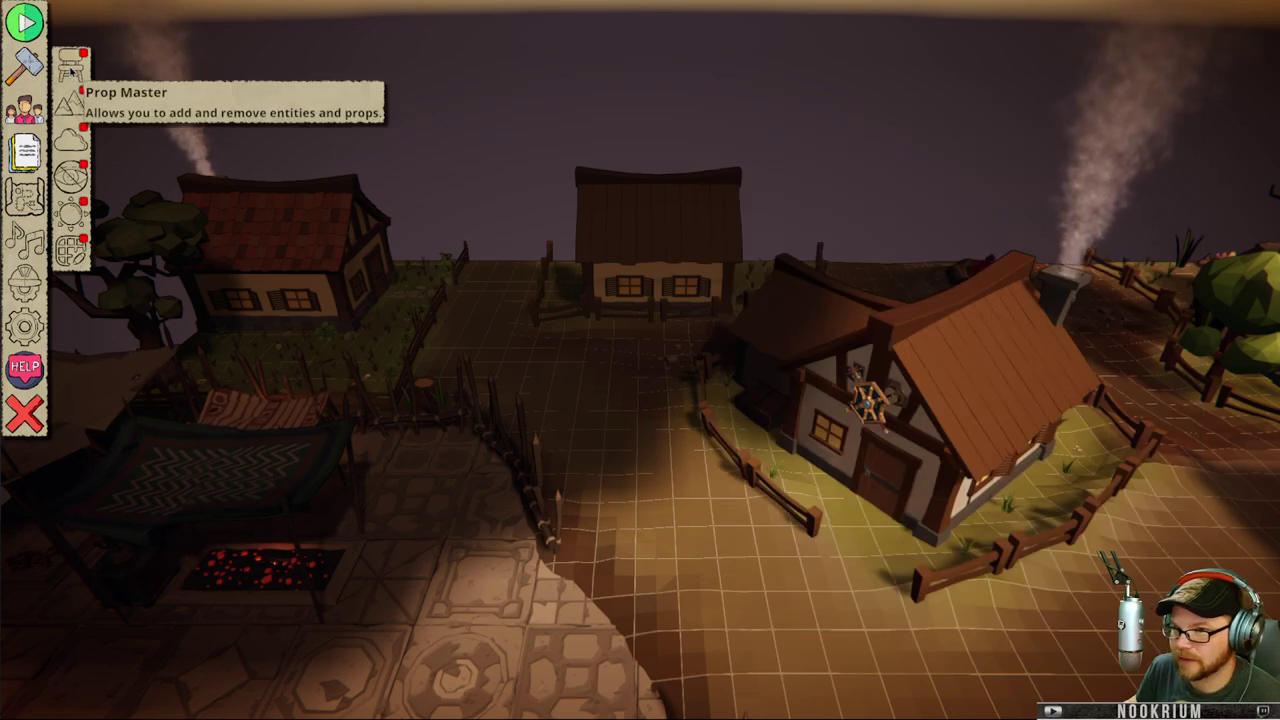
pyautogui.click(72, 68)
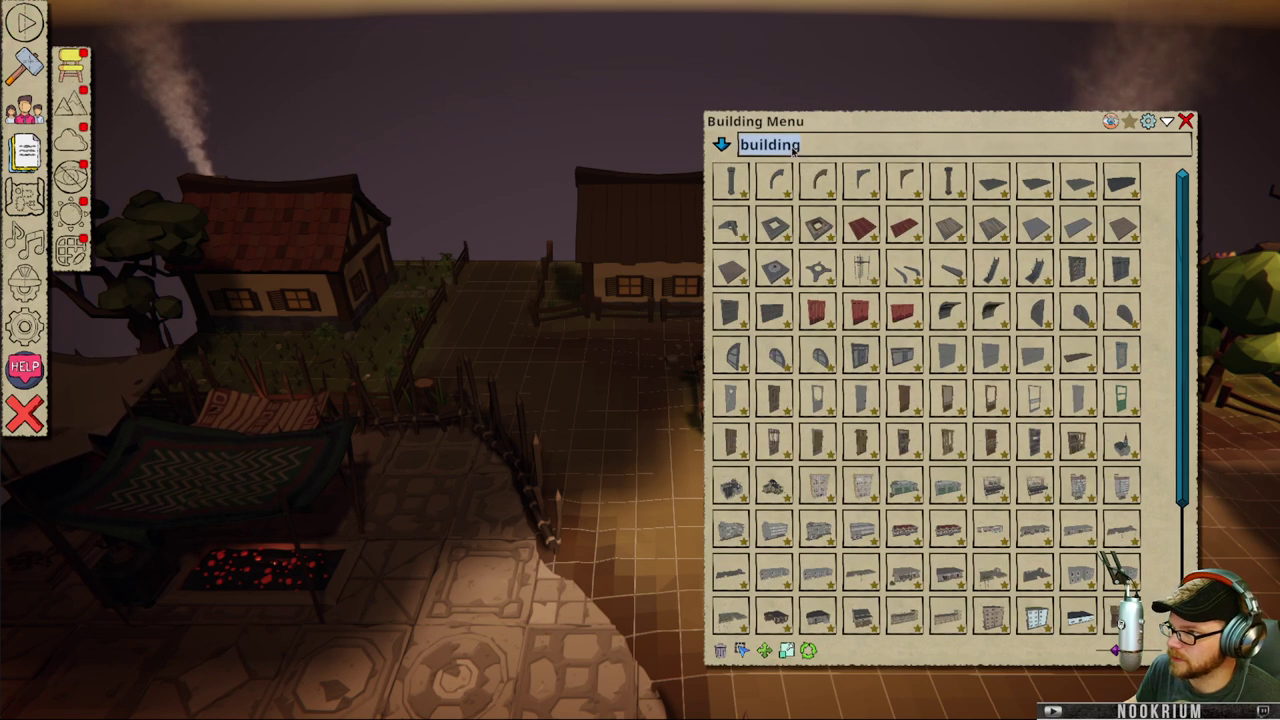
pyautogui.click(721, 144)
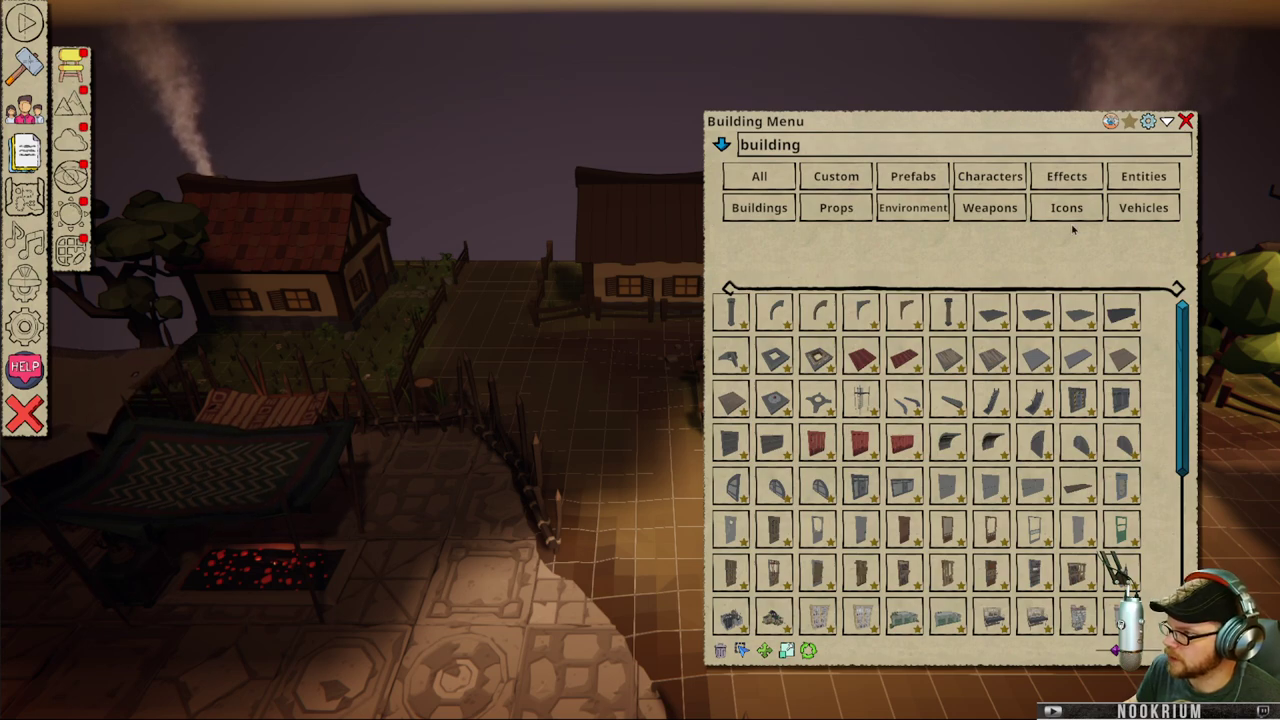
pyautogui.click(1131, 180)
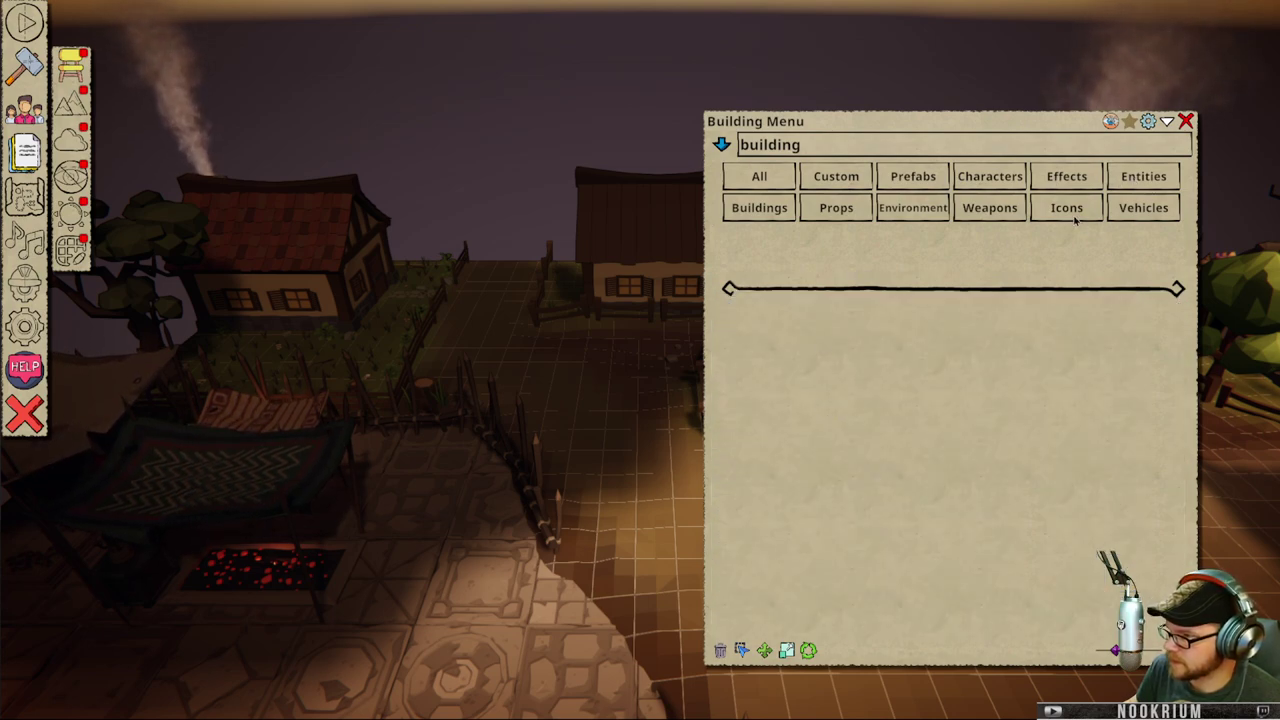
pyautogui.press('BackSpace')
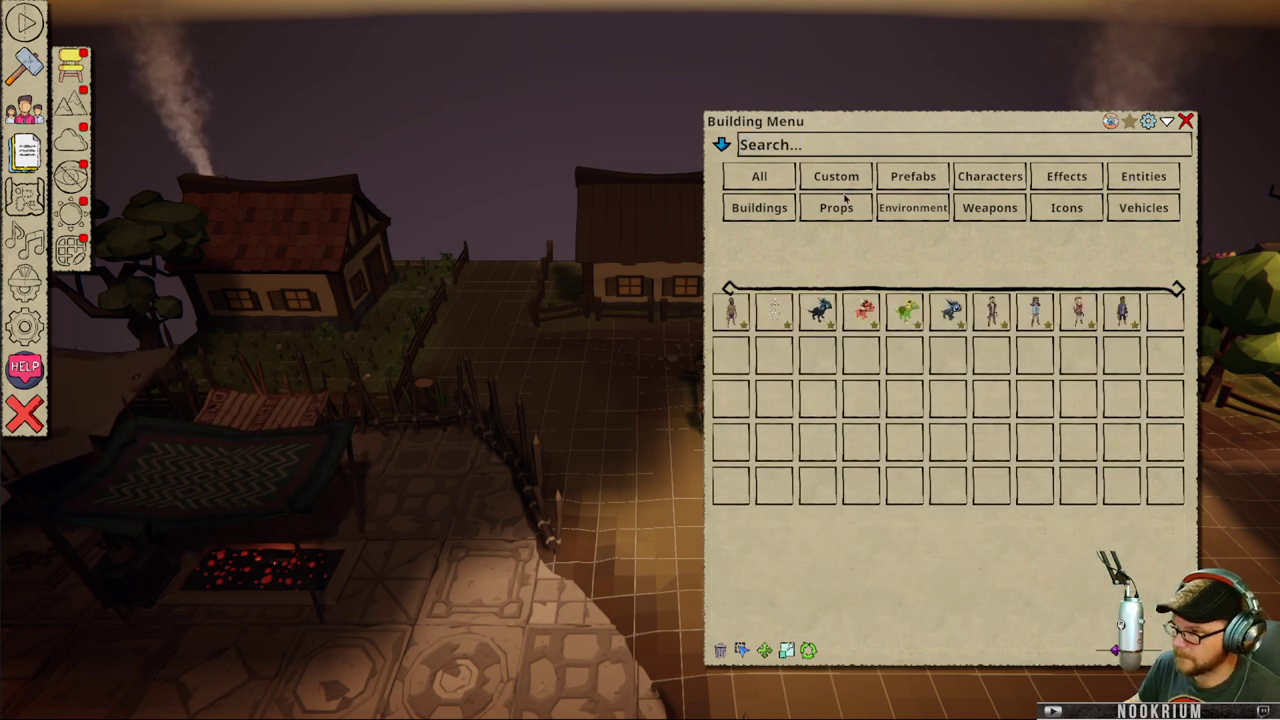
# - Browse the entities and place the Mexican character on the road in front of the house
pyautogui.scroll(-3, 878, 450)
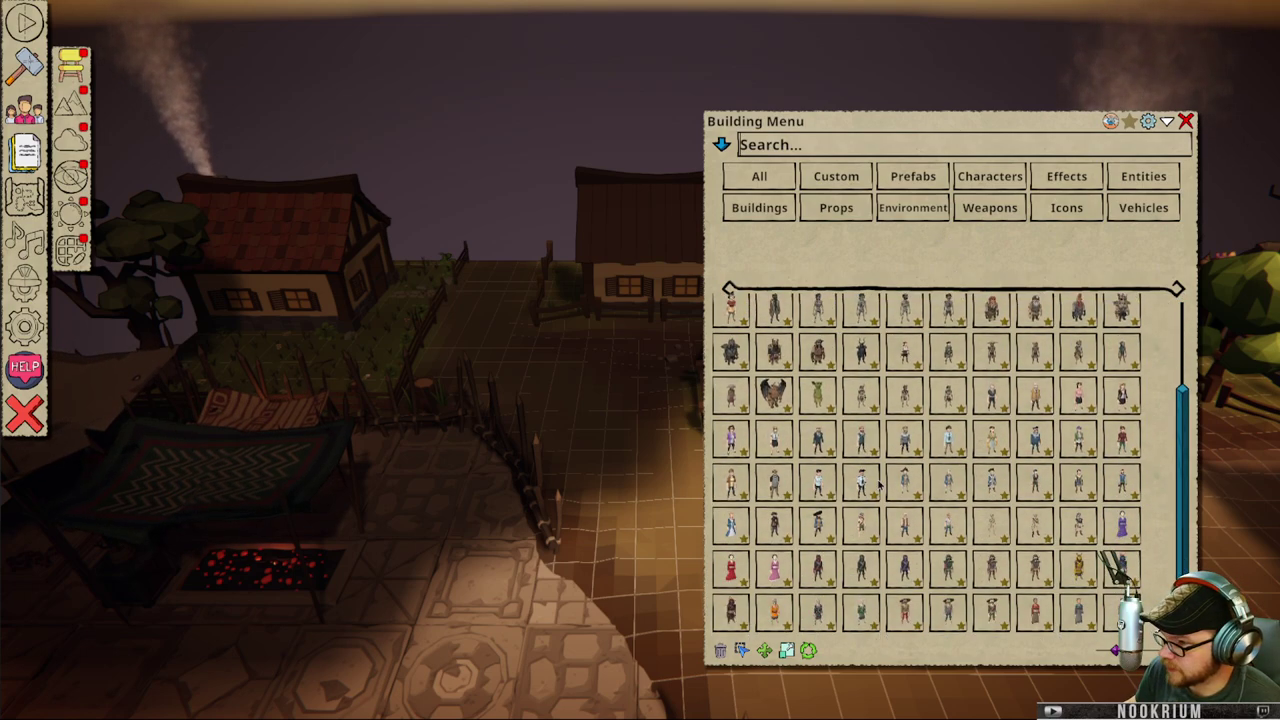
pyautogui.scroll(-5, 838, 471)
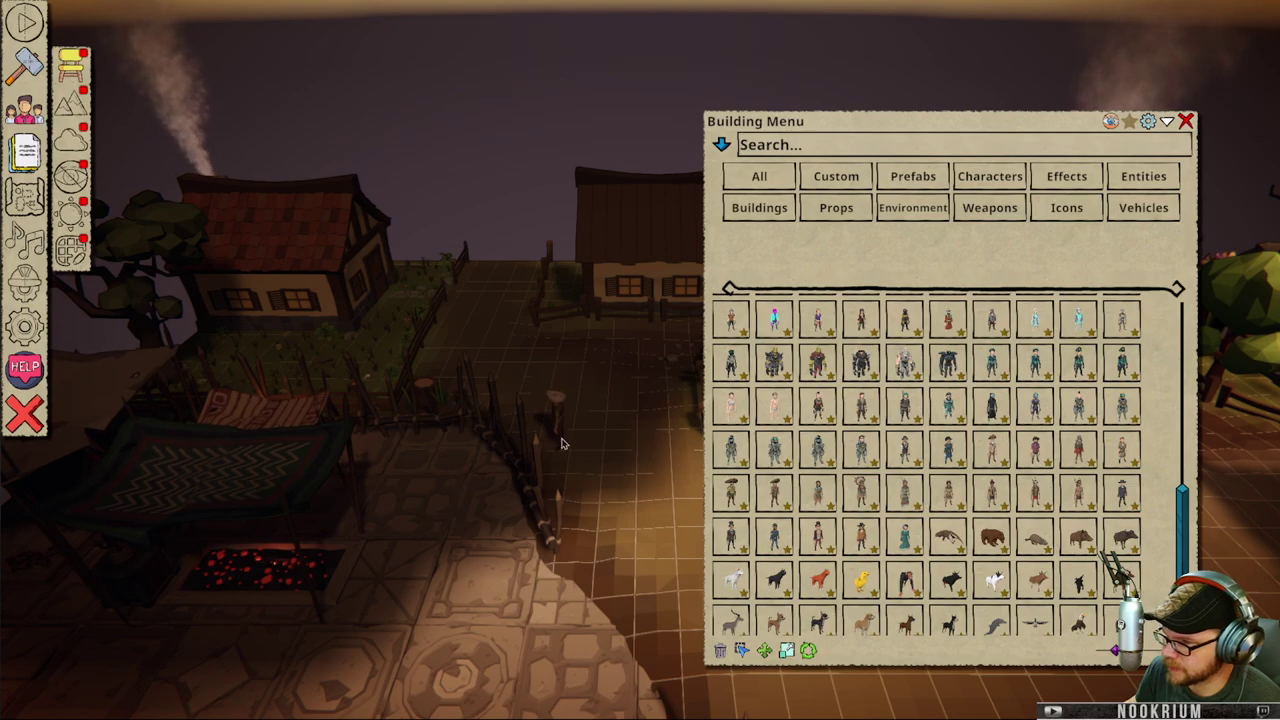
pyautogui.press('s')
pyautogui.press('d')
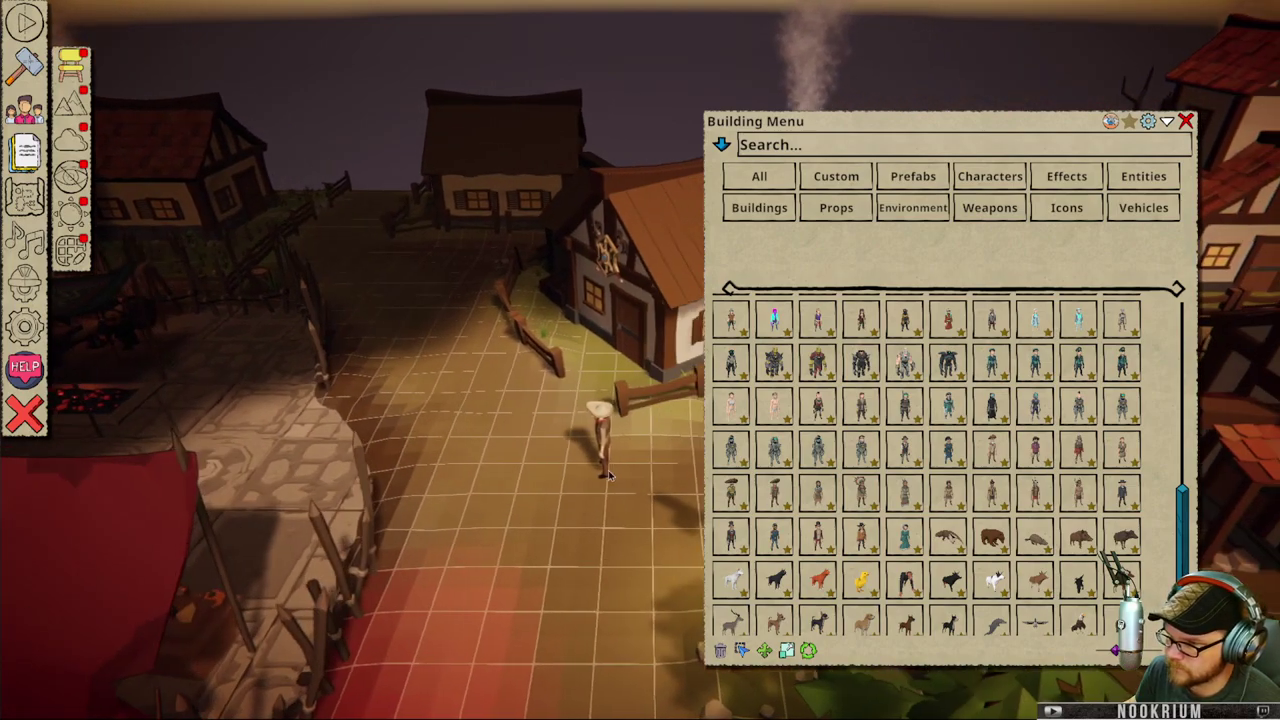
pyautogui.moveTo(609, 474); pyautogui.dragTo(507, 413)
# - Place the winged Demon on the road beside the Mexican character and leave building mode
pyautogui.scroll(5, 734, 368)
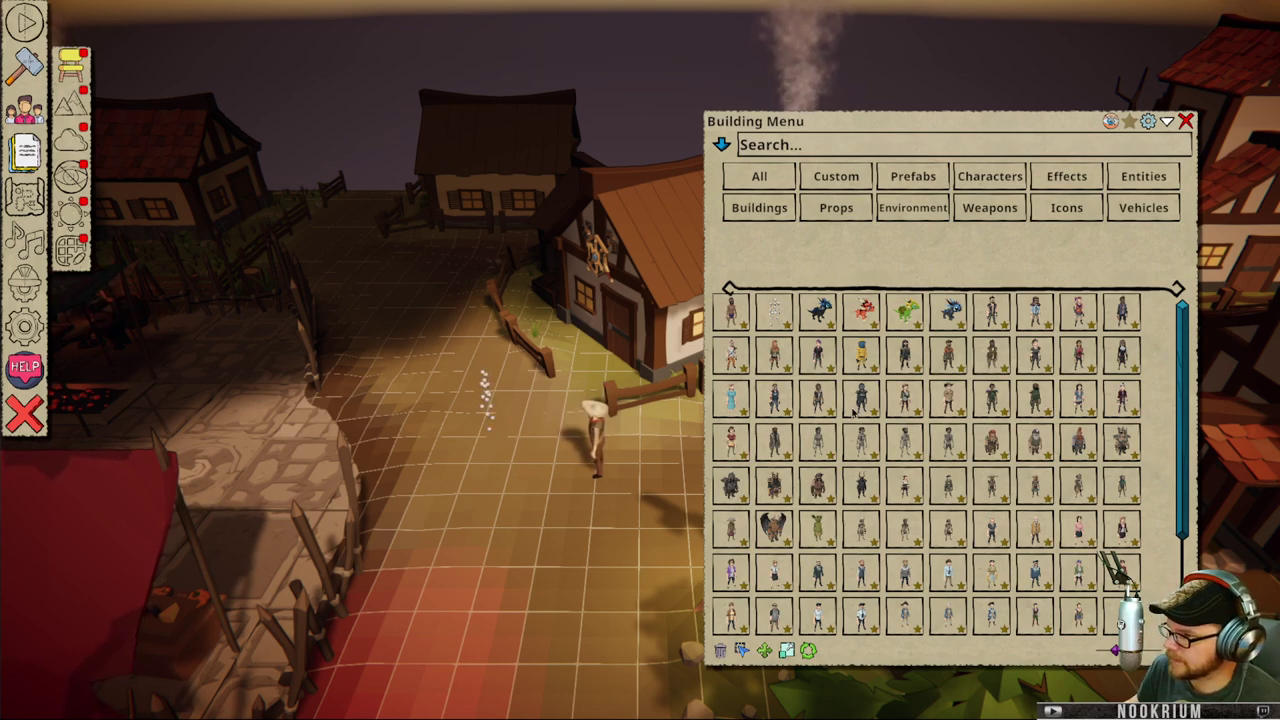
pyautogui.click(773, 537)
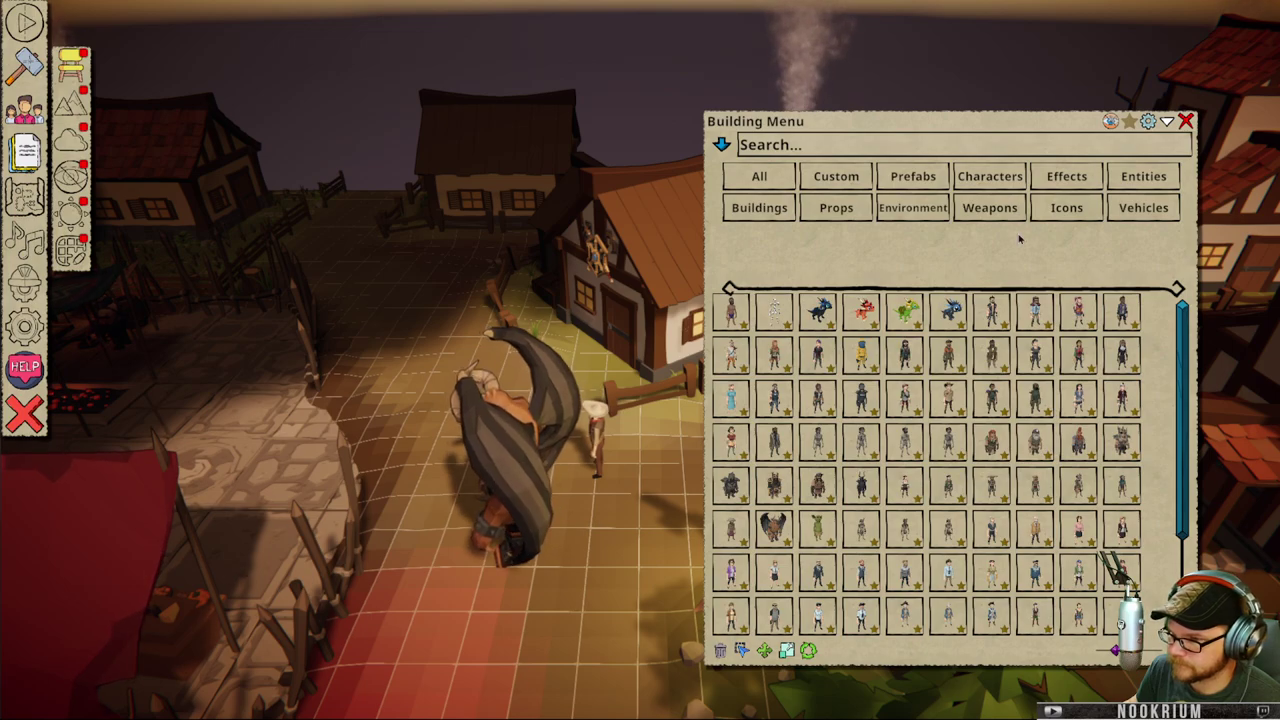
pyautogui.press('Escape')
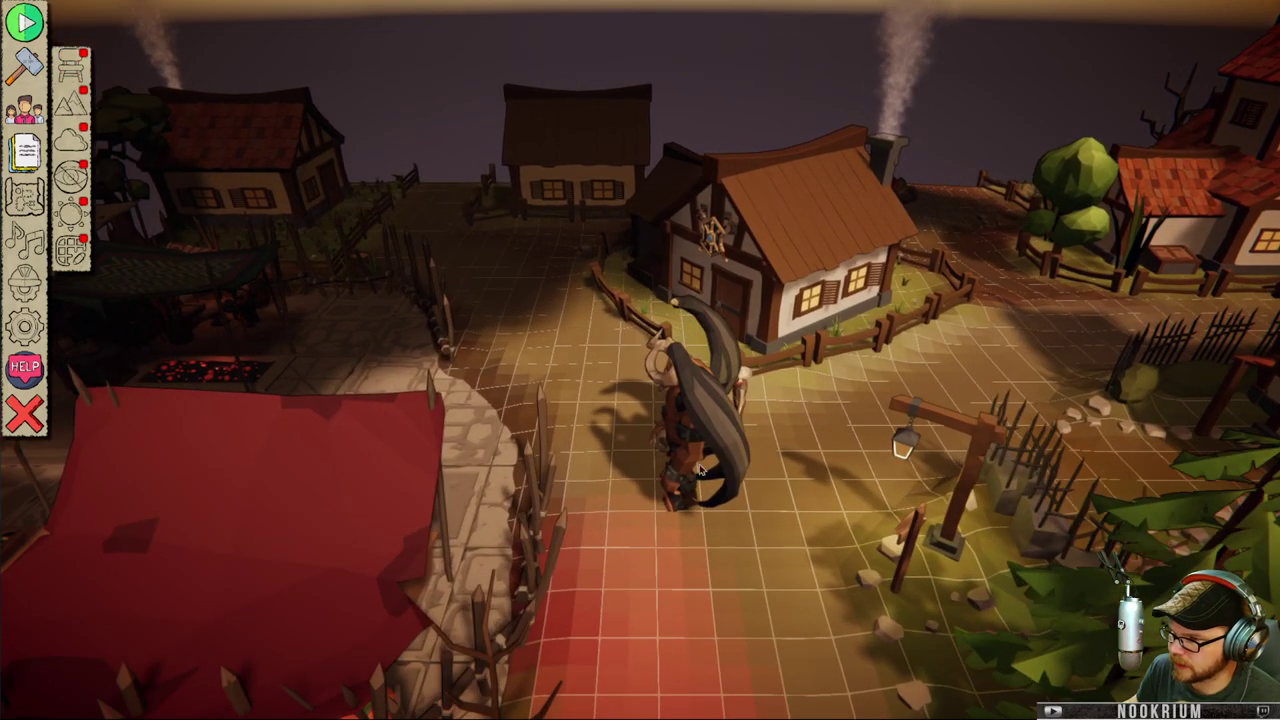
# - Select the Demon, play its Laugh action and view it from the front
pyautogui.click(678, 482)
pyautogui.scroll(-3, 929, 462)
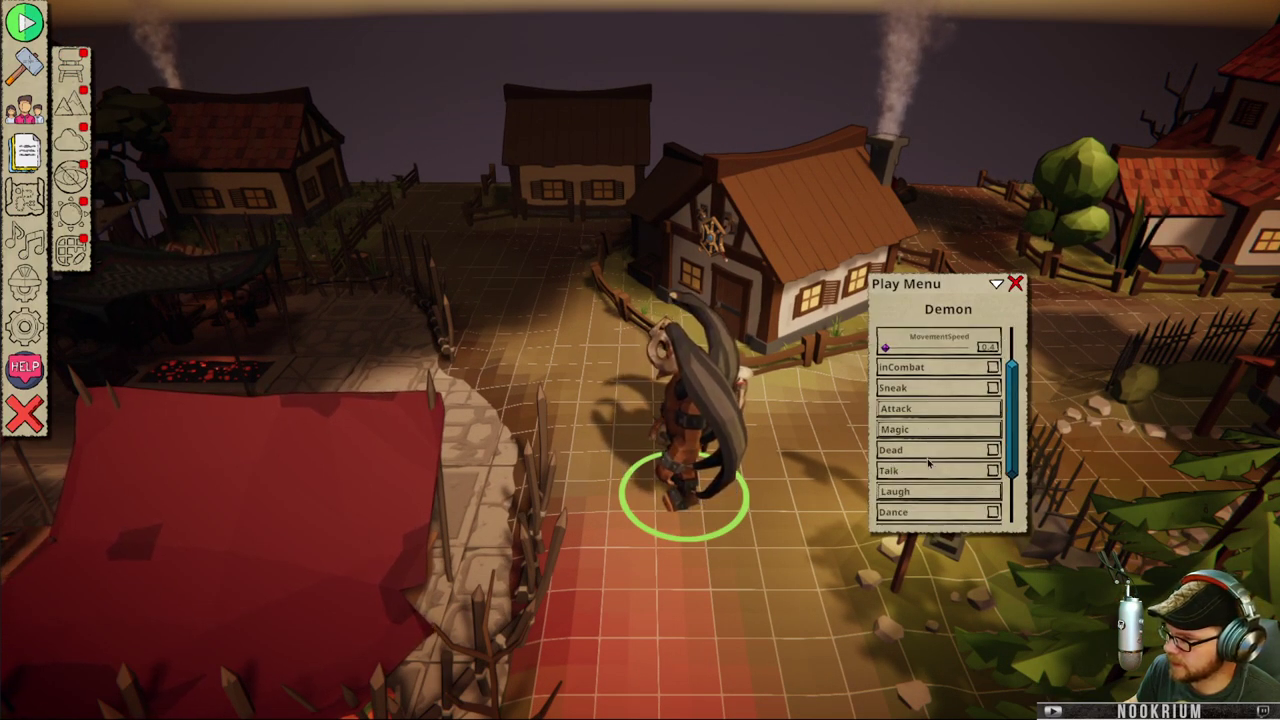
pyautogui.scroll(-3, 929, 462)
pyautogui.click(920, 419)
pyautogui.moveTo(700, 505); pyautogui.dragTo(777, 486, button='right')
pyautogui.press('w')
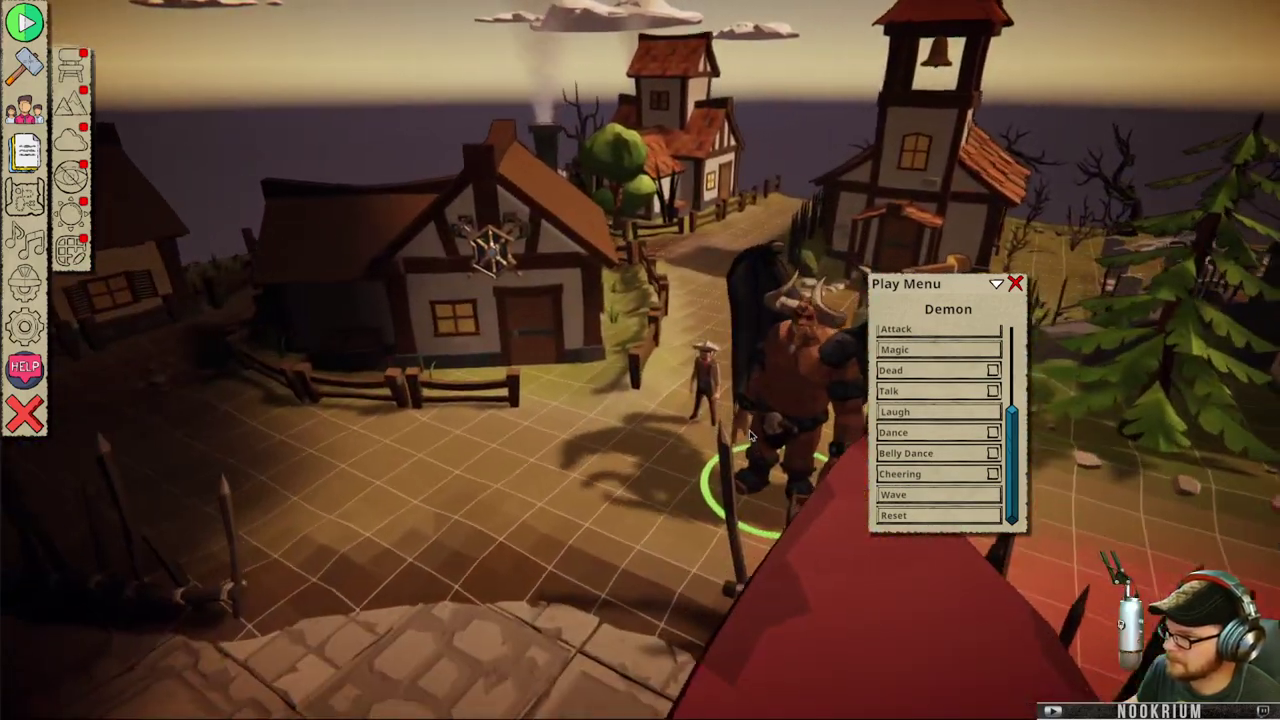
pyautogui.press('s')
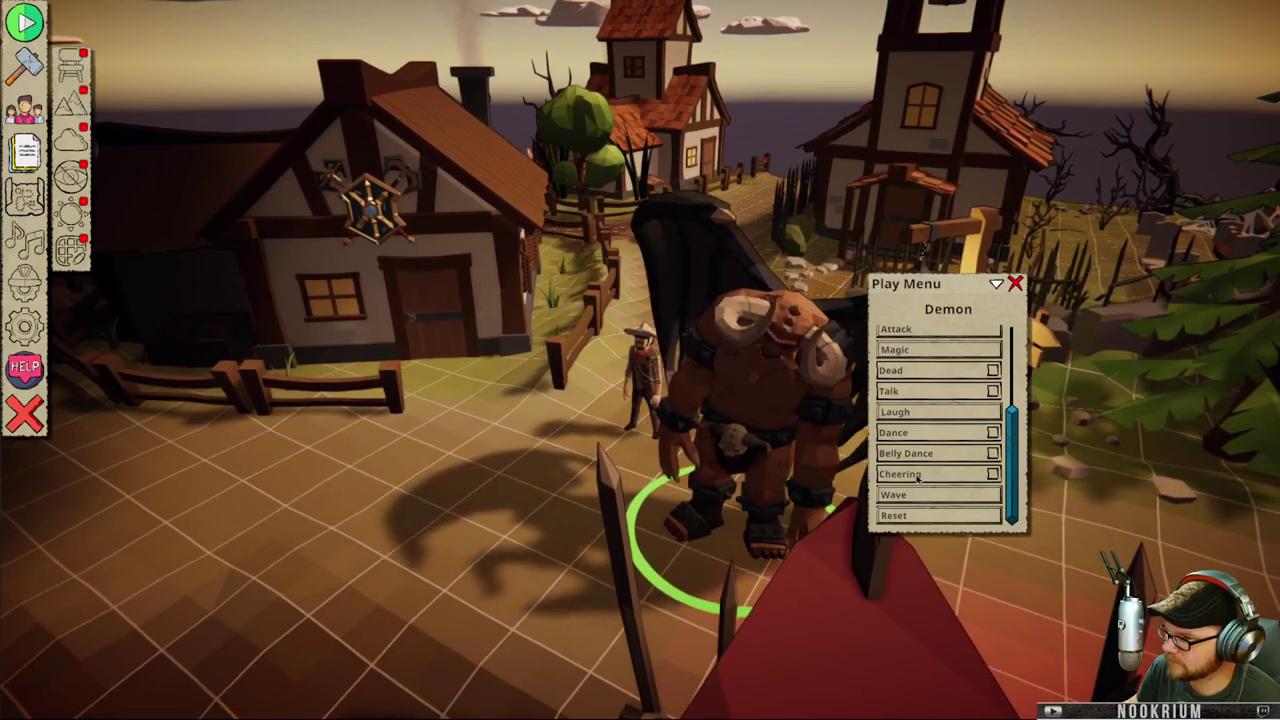
# - Make the Demon cheer and play its Laugh action again
pyautogui.click(917, 475)
pyautogui.moveTo(600, 460); pyautogui.dragTo(710, 464, button='right')
pyautogui.click(917, 419)
# - Set the Demon's movement speed to 0.8 and send it across the road toward the house with the emblem
pyautogui.scroll(4, 918, 405)
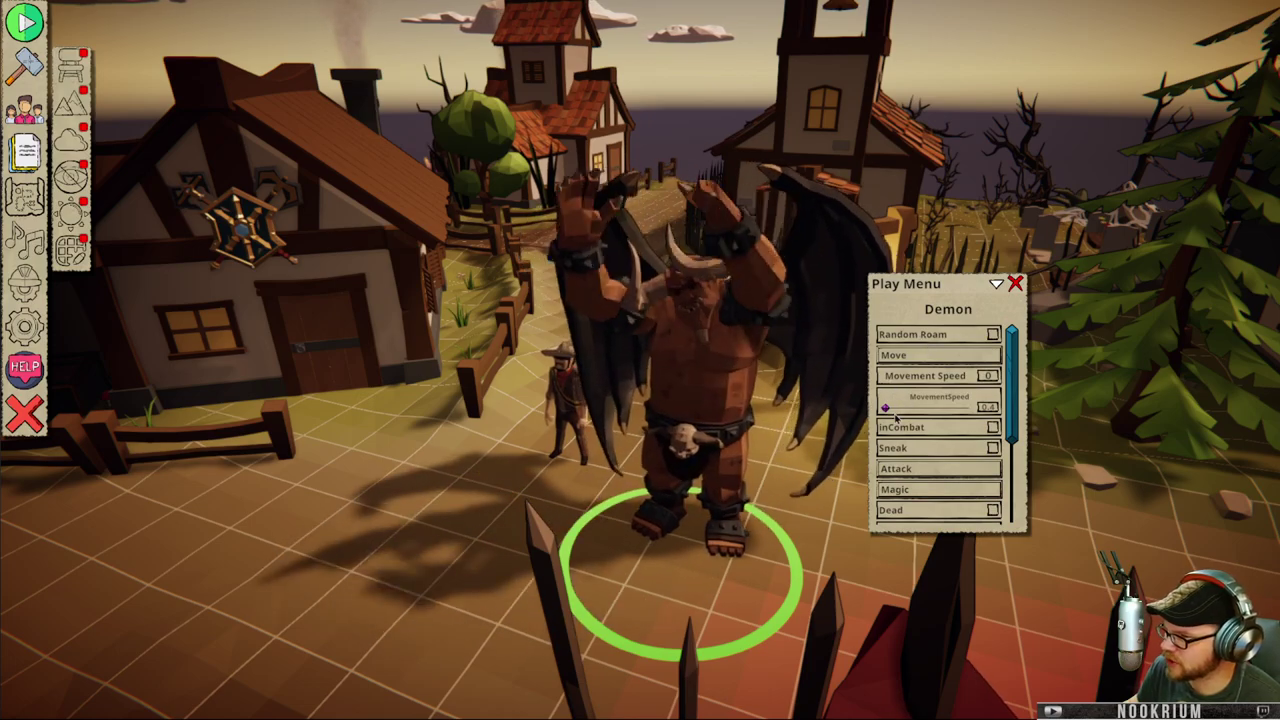
pyautogui.moveTo(886, 411); pyautogui.dragTo(934, 411)
pyautogui.scroll(-5, 431, 471)
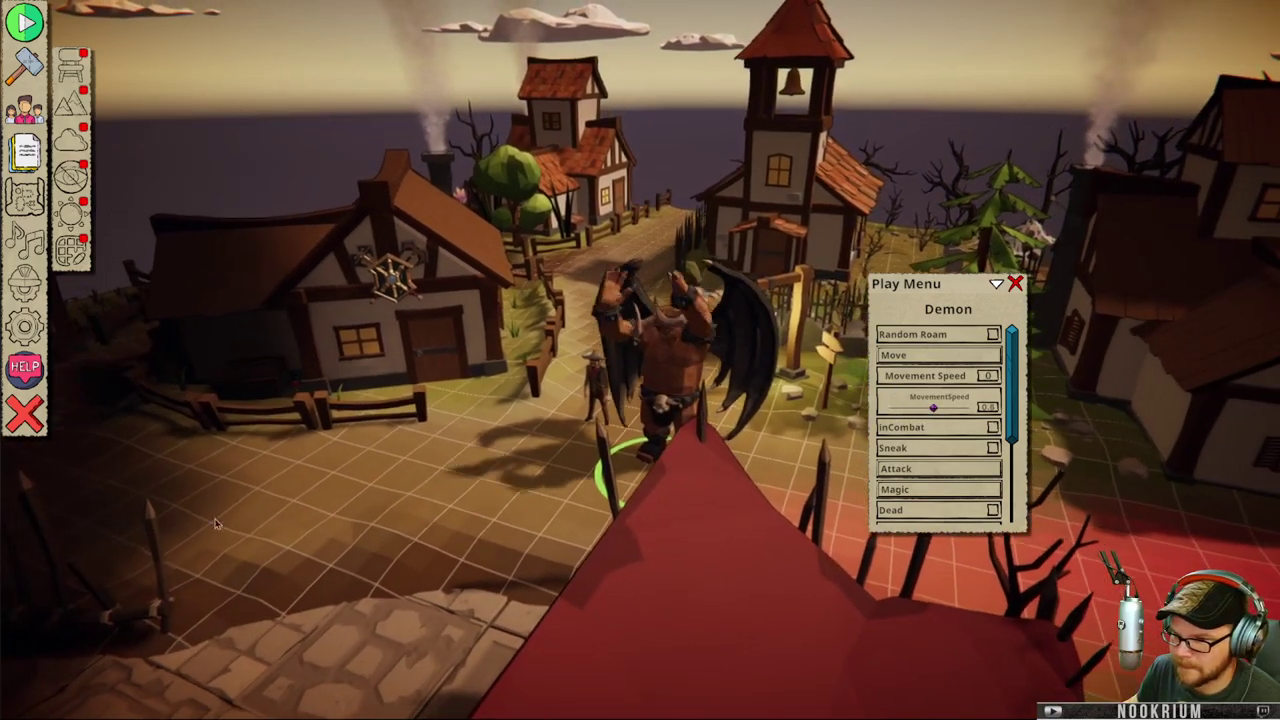
pyautogui.rightClick(215, 523)
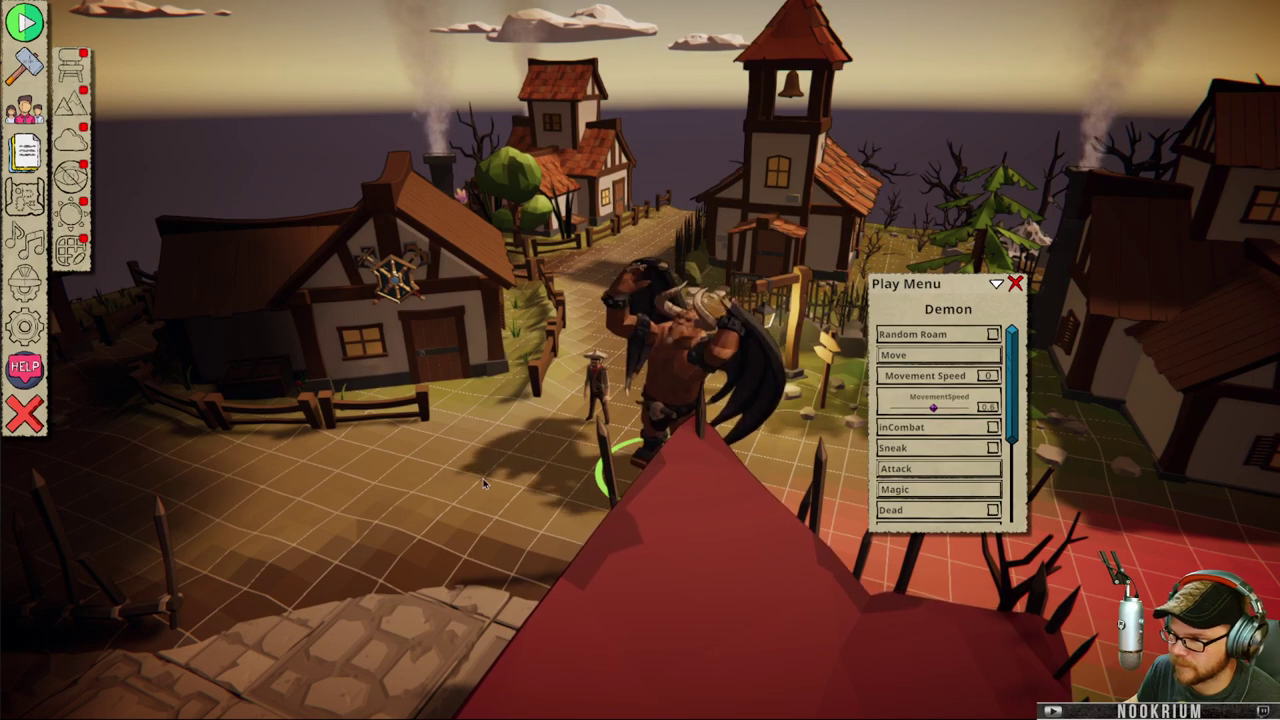
pyautogui.scroll(-5, 900, 440)
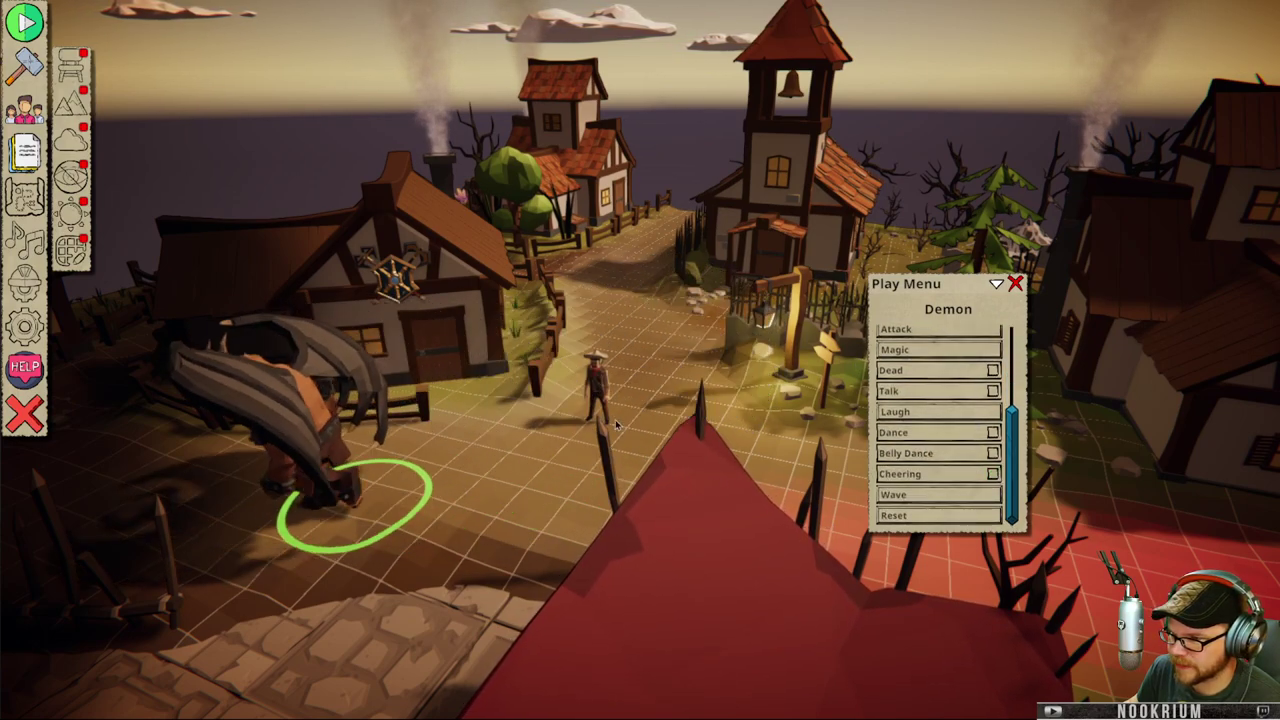
# - Select the Mexican character and try out its actions, watching it from up close
pyautogui.click(598, 385)
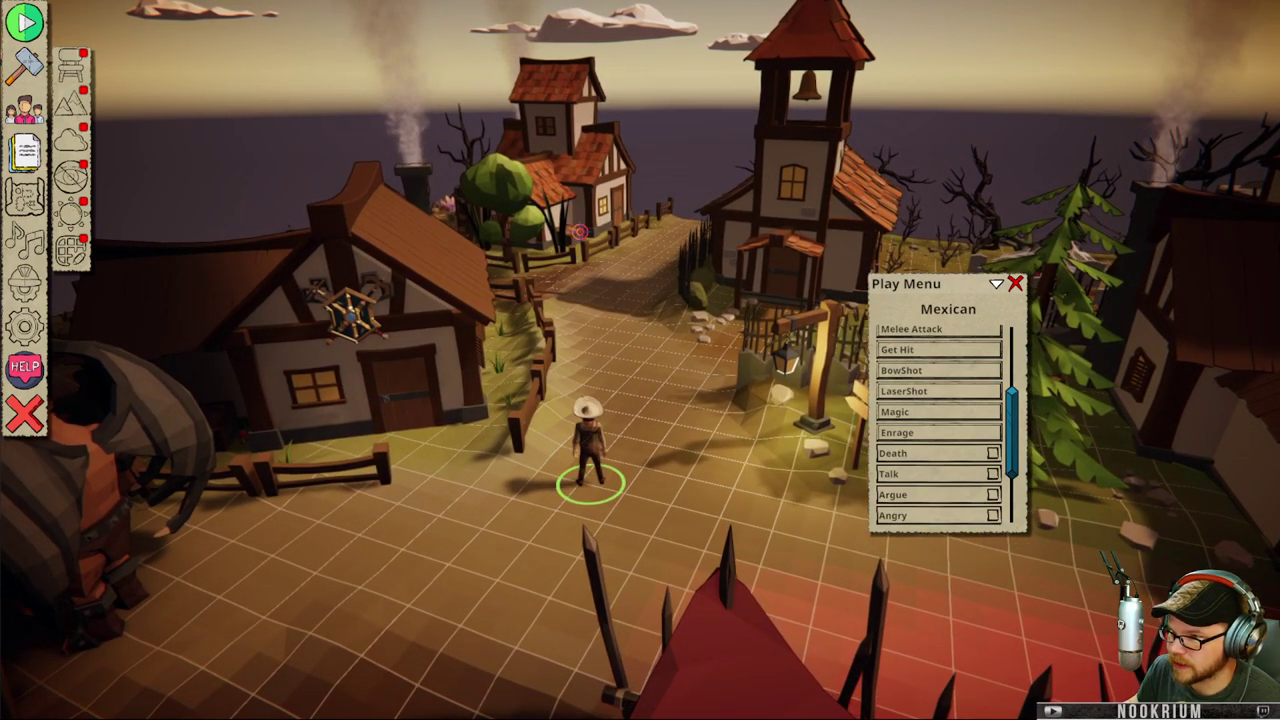
pyautogui.scroll(3, 649, 405)
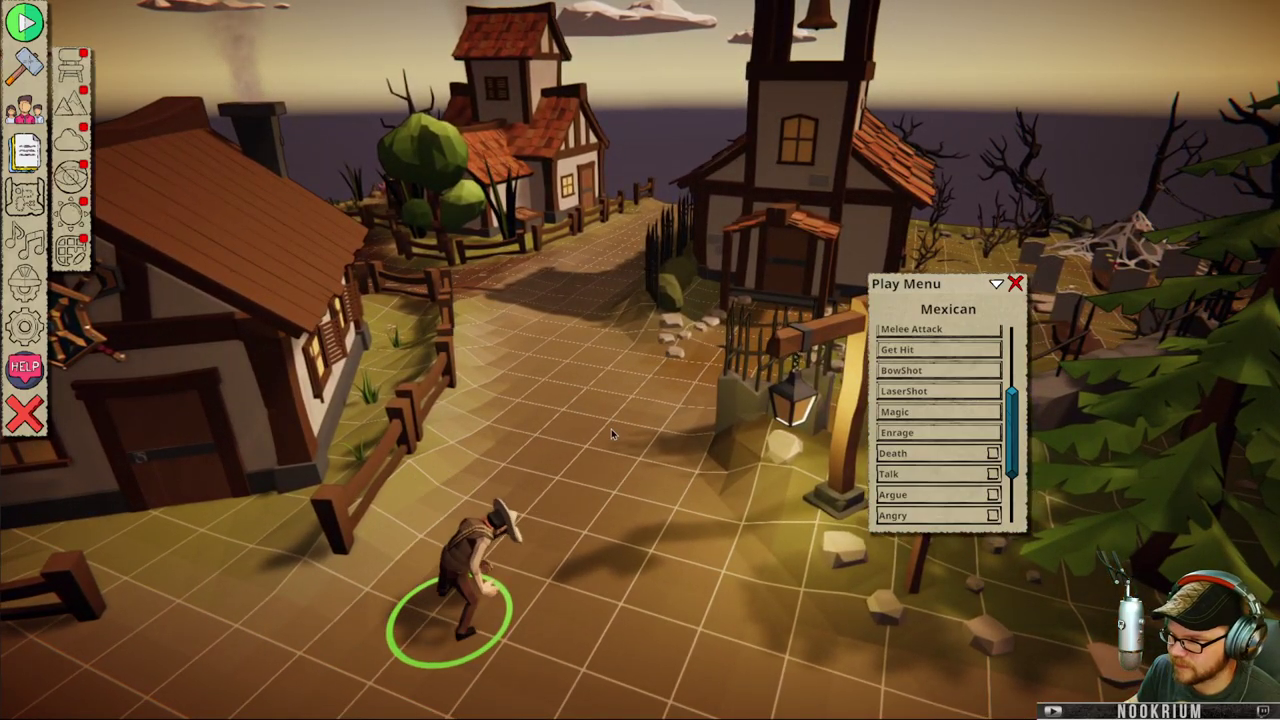
pyautogui.moveTo(612, 433); pyautogui.dragTo(637, 417, button='right')
pyautogui.moveTo(637, 417); pyautogui.dragTo(529, 403, button='middle')
pyautogui.scroll(4, 529, 403)
pyautogui.scroll(-1, 529, 403)
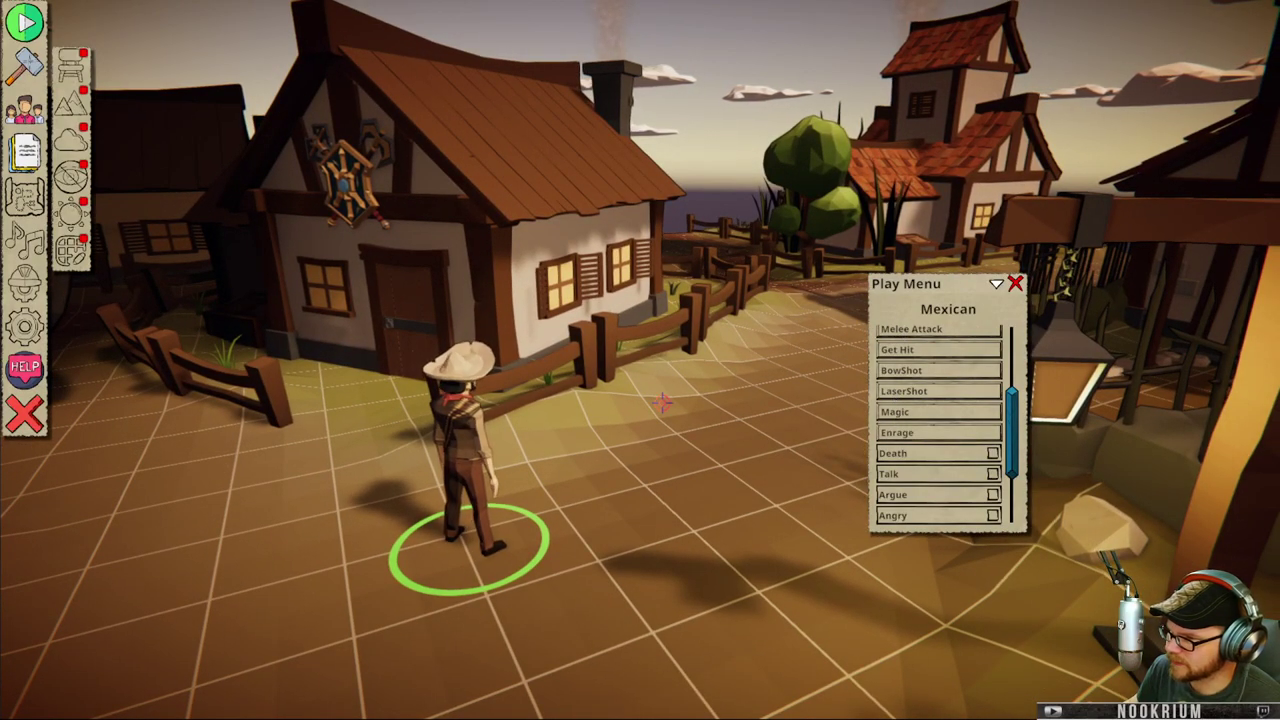
# - Make the Mexican character argue, watch it from the front, reset its pose and deselect it
pyautogui.moveTo(522, 302); pyautogui.dragTo(689, 391, button='middle')
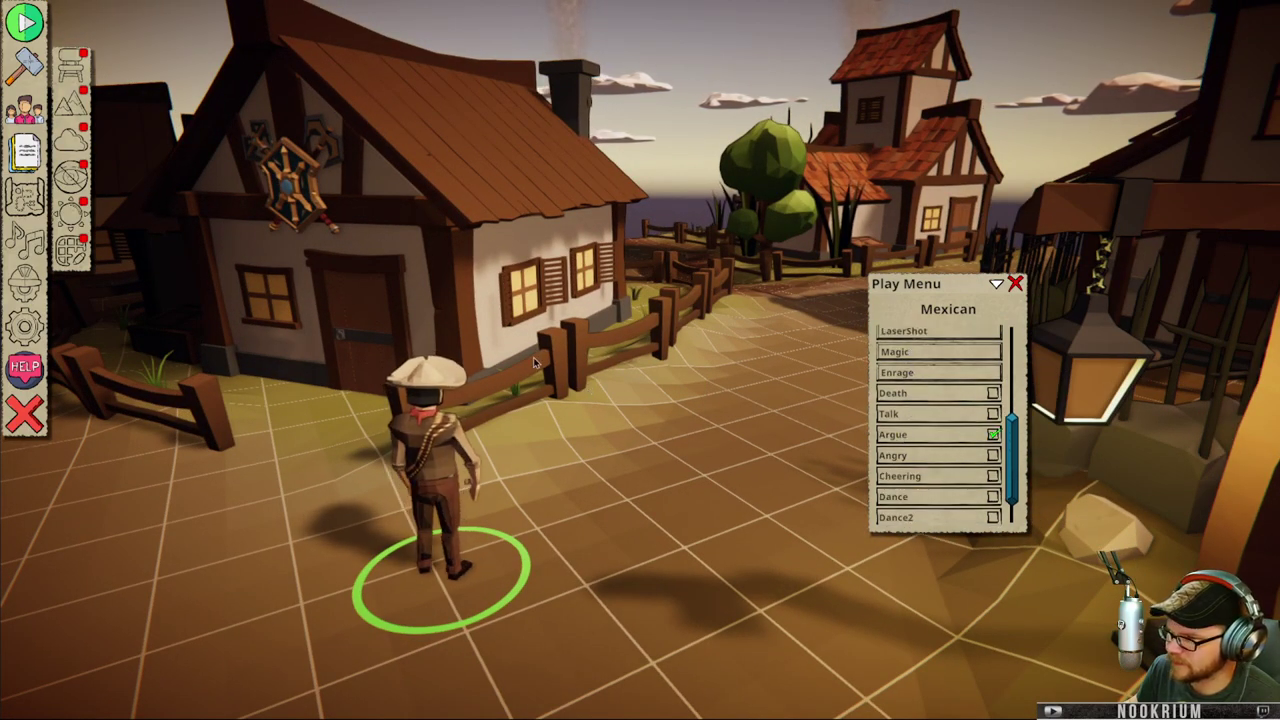
pyautogui.moveTo(648, 446); pyautogui.dragTo(395, 386, button='middle')
pyautogui.scroll(5, 395, 386)
pyautogui.scroll(-5, 560, 450)
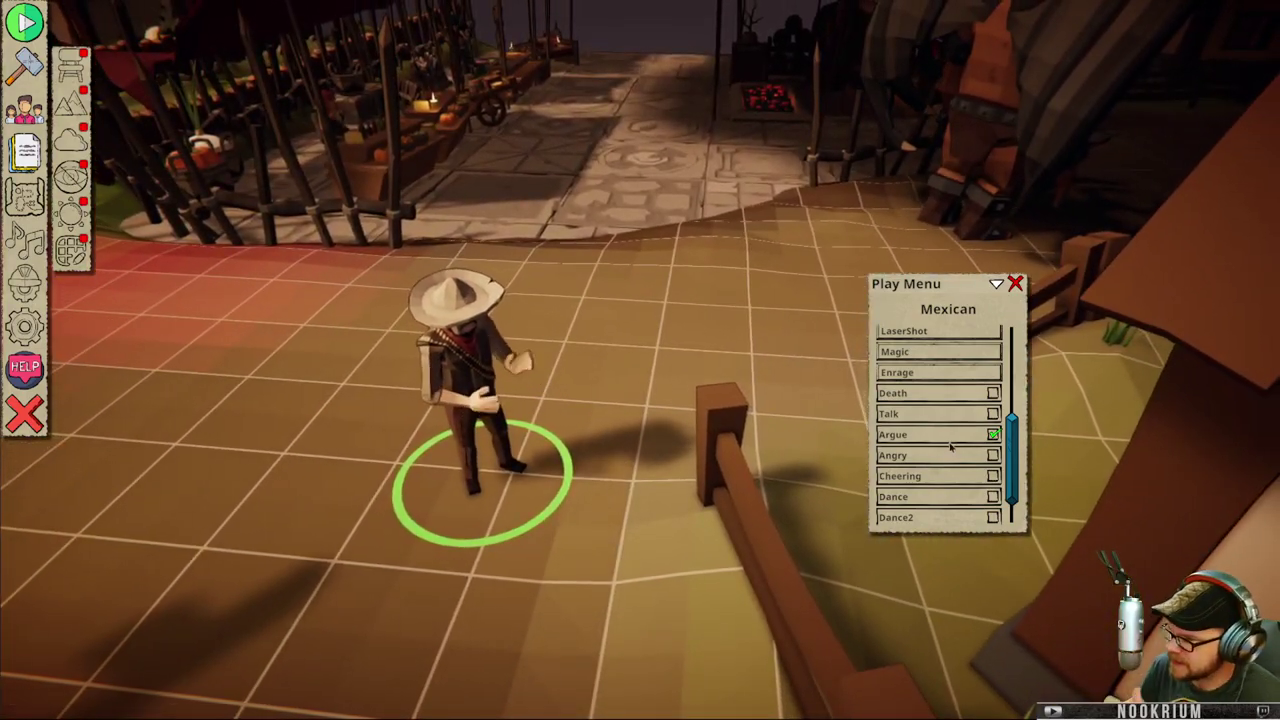
pyautogui.scroll(-2, 940, 450)
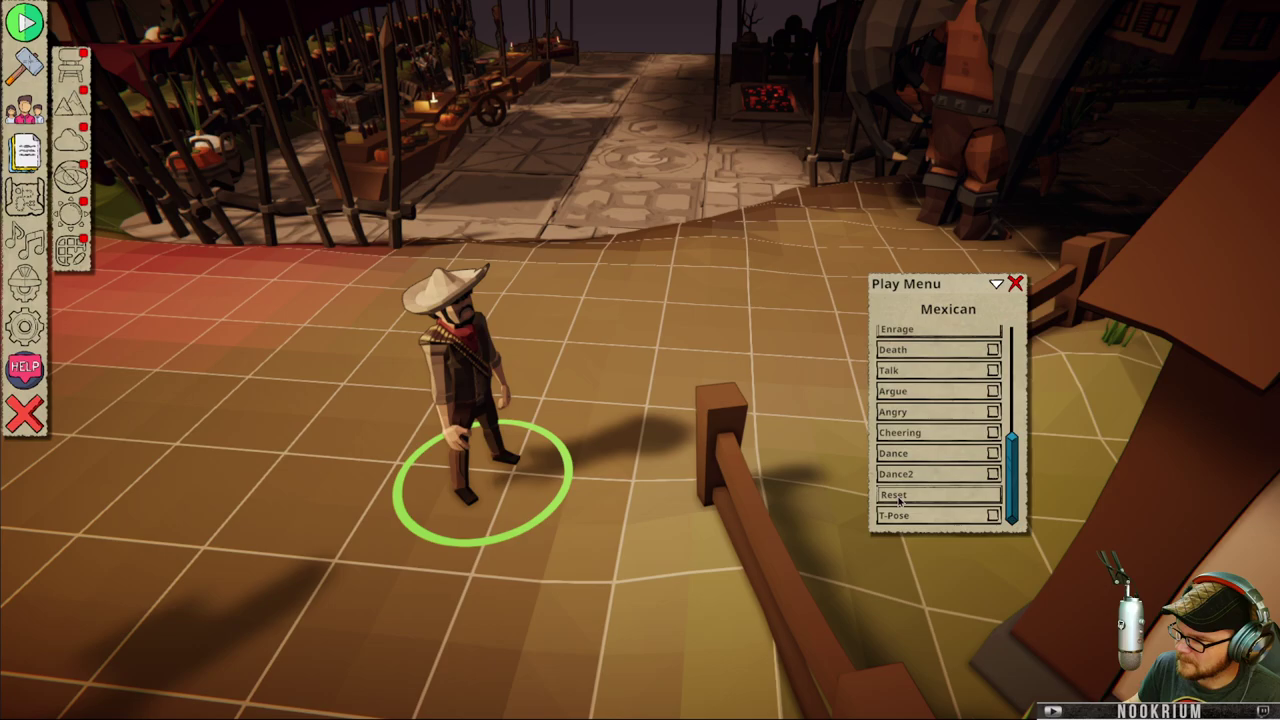
pyautogui.click(1016, 285)
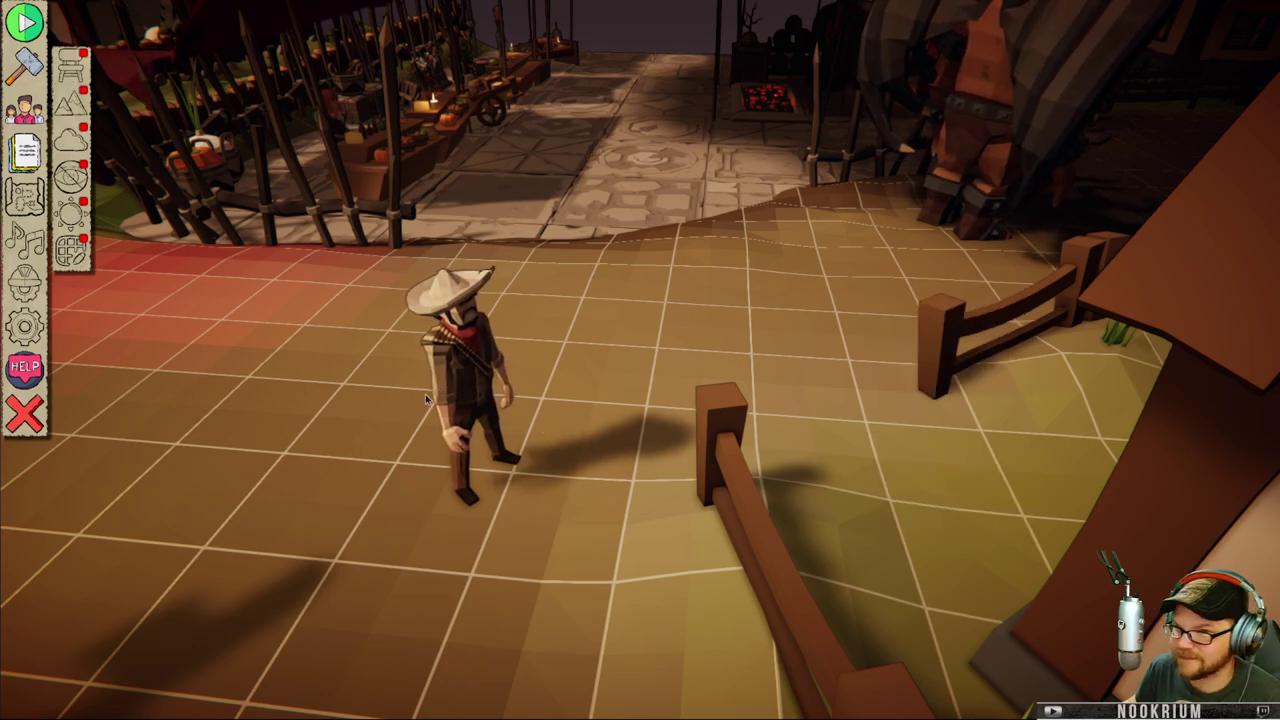
# - Open the Atmosphere settings, disable the mist, enable Night time and view the village from above
pyautogui.moveTo(414, 383); pyautogui.dragTo(414, 371, button='middle')
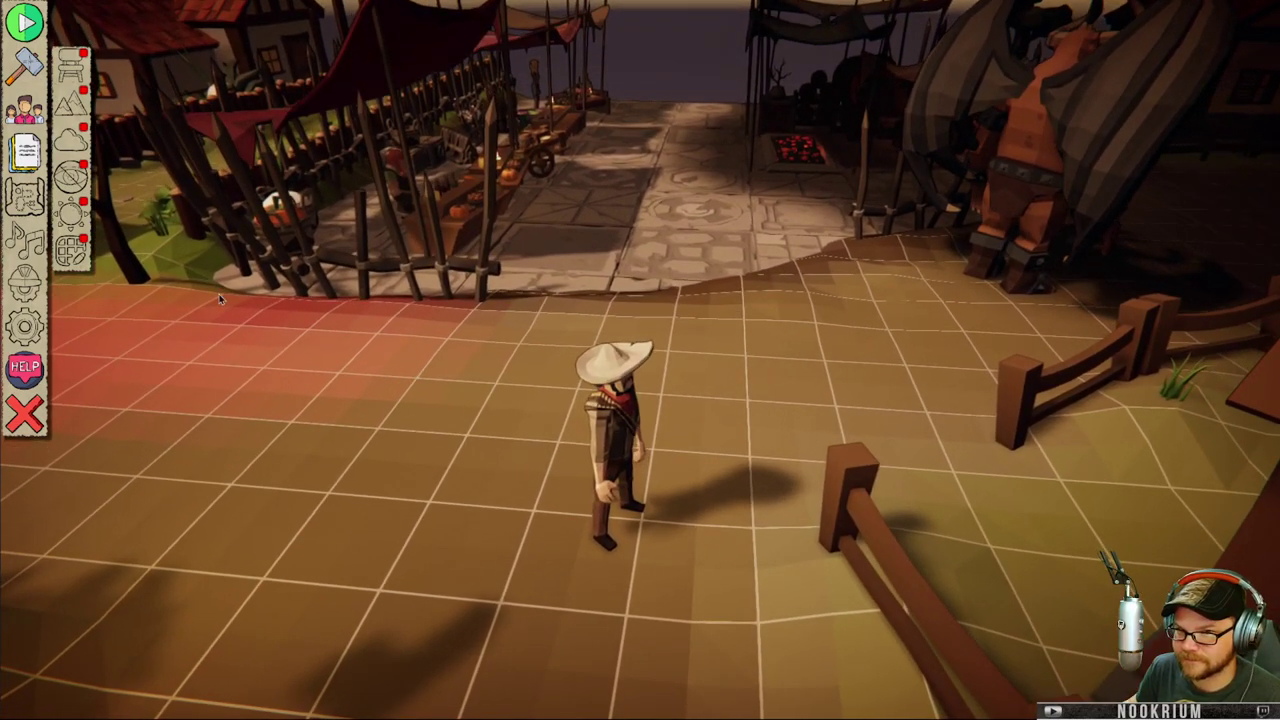
pyautogui.press('s')
pyautogui.press('d')
pyautogui.scroll(-2, 290, 308)
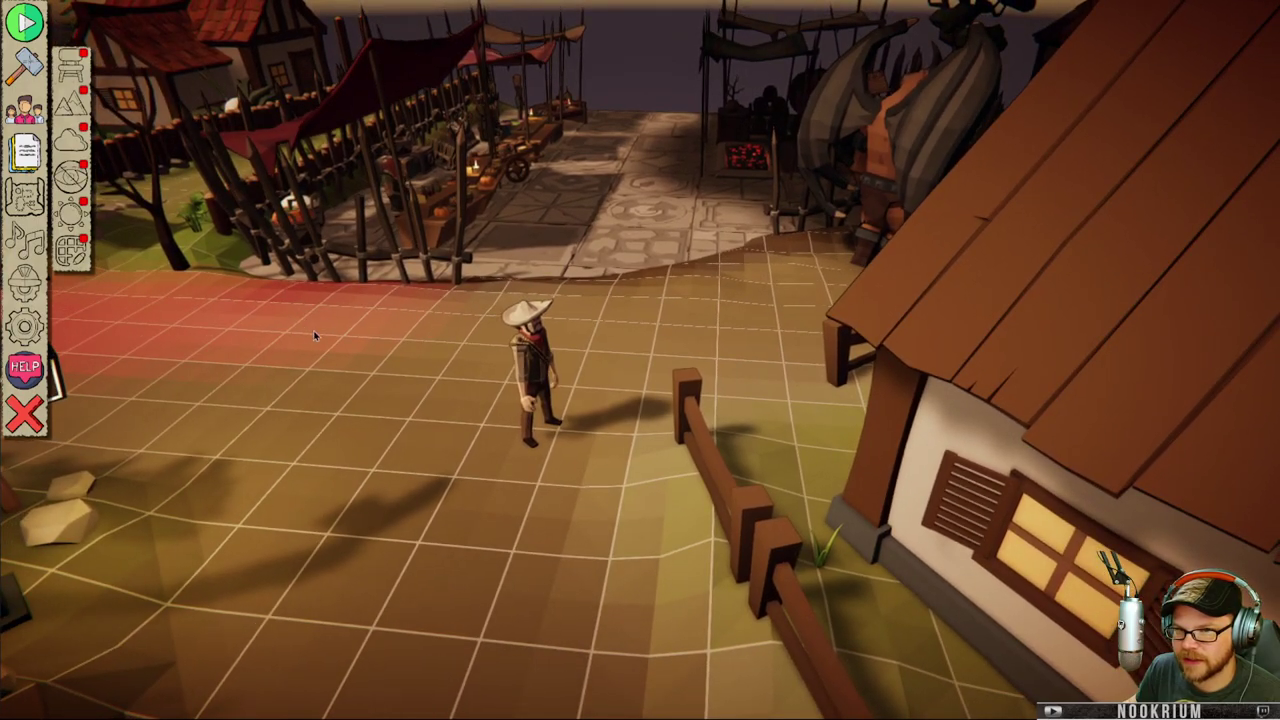
pyautogui.moveTo(315, 335); pyautogui.dragTo(348, 330, button='middle')
pyautogui.scroll(-3, 348, 329)
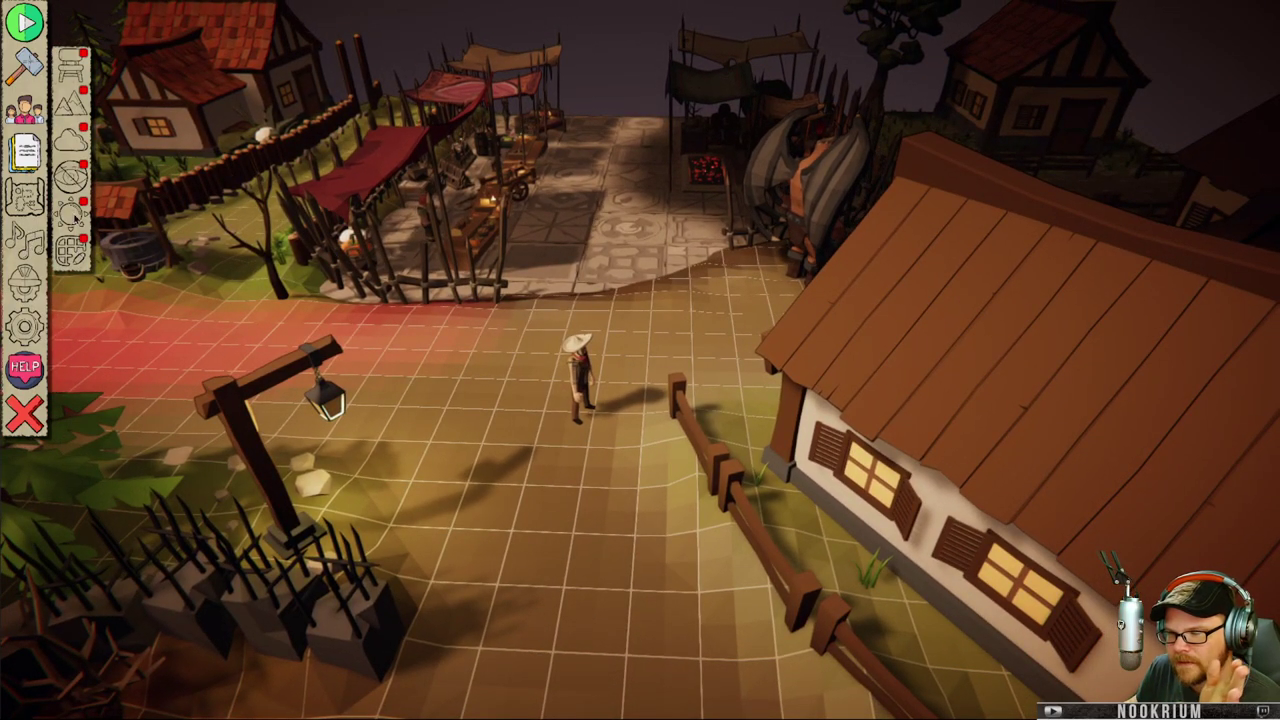
pyautogui.click(72, 214)
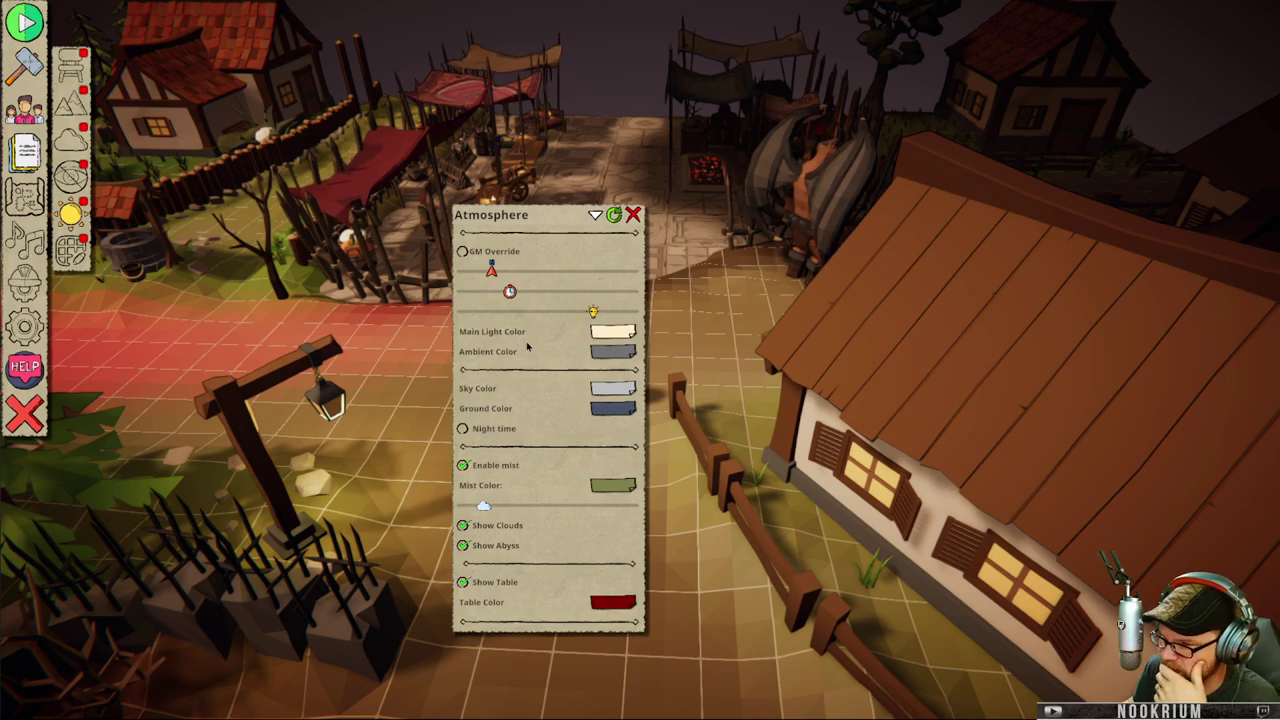
pyautogui.click(463, 465)
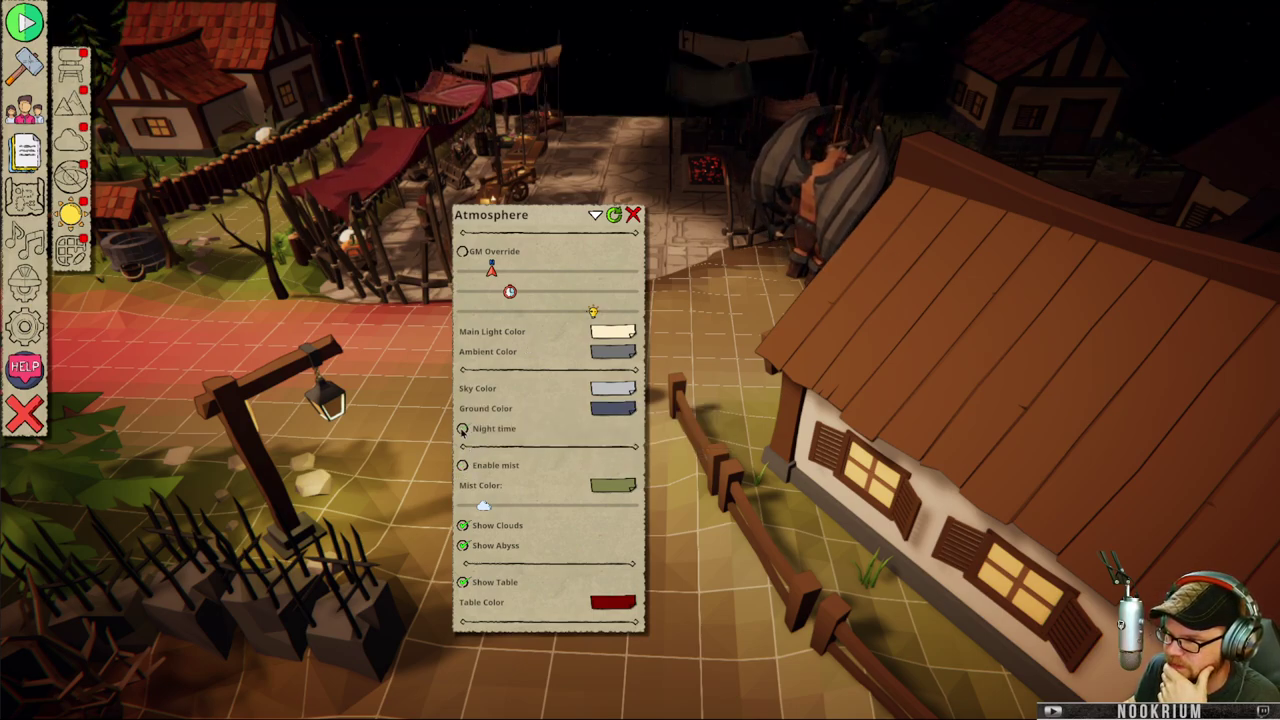
pyautogui.click(462, 428)
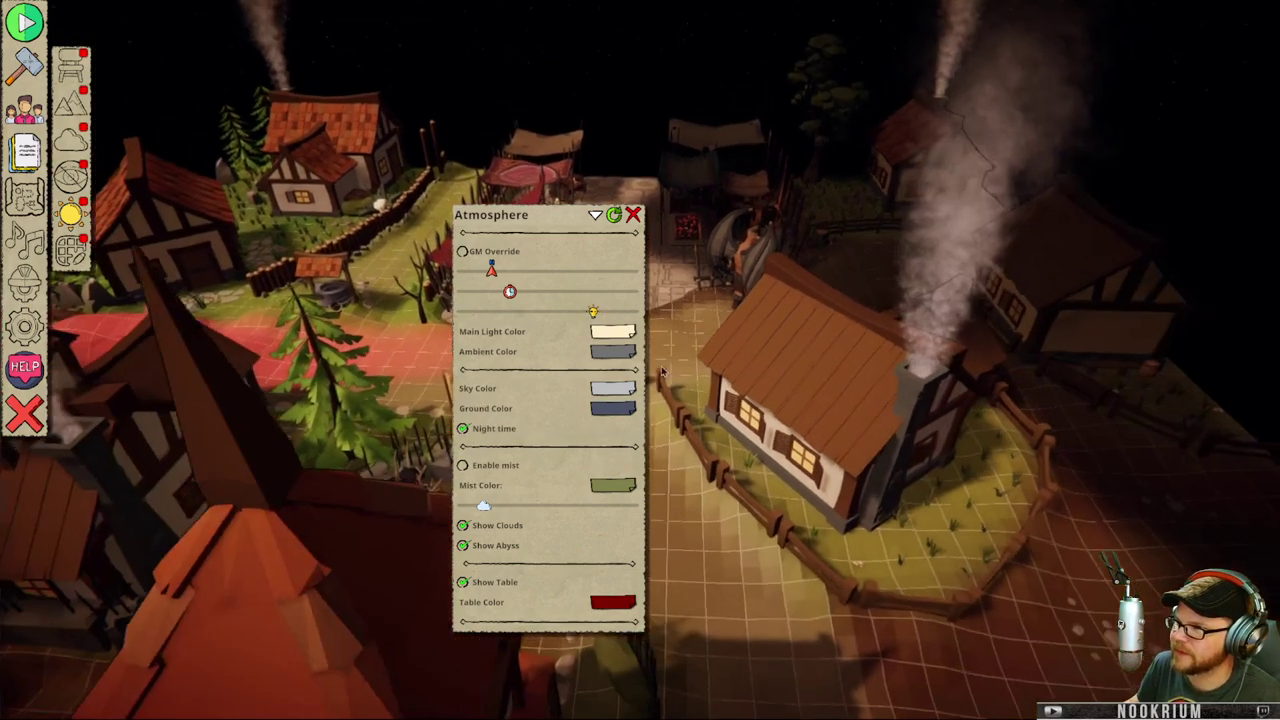
pyautogui.moveTo(662, 372); pyautogui.dragTo(642, 461, button='middle')
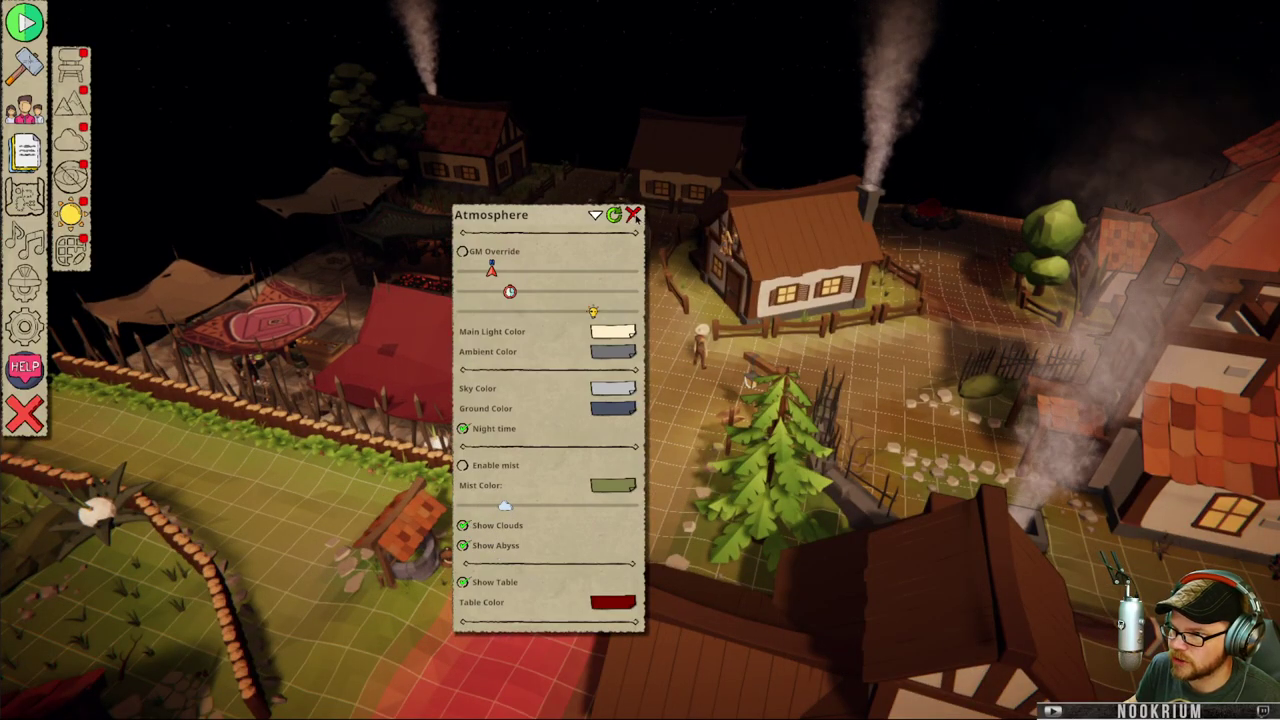
# - Shift the time of day, dim the main light and rotate its direction, closing the Atmosphere settings when done
pyautogui.moveTo(510, 294); pyautogui.dragTo(544, 312)
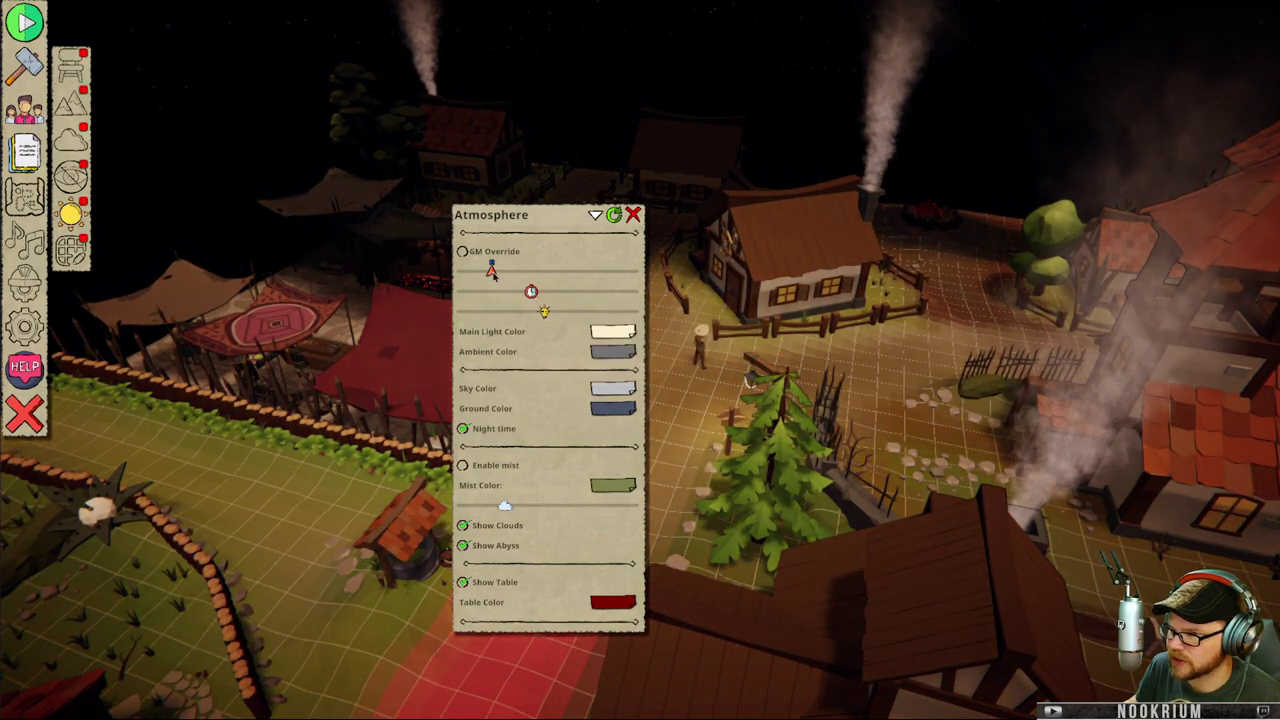
pyautogui.moveTo(492, 273); pyautogui.dragTo(520, 272)
pyautogui.click(633, 216)
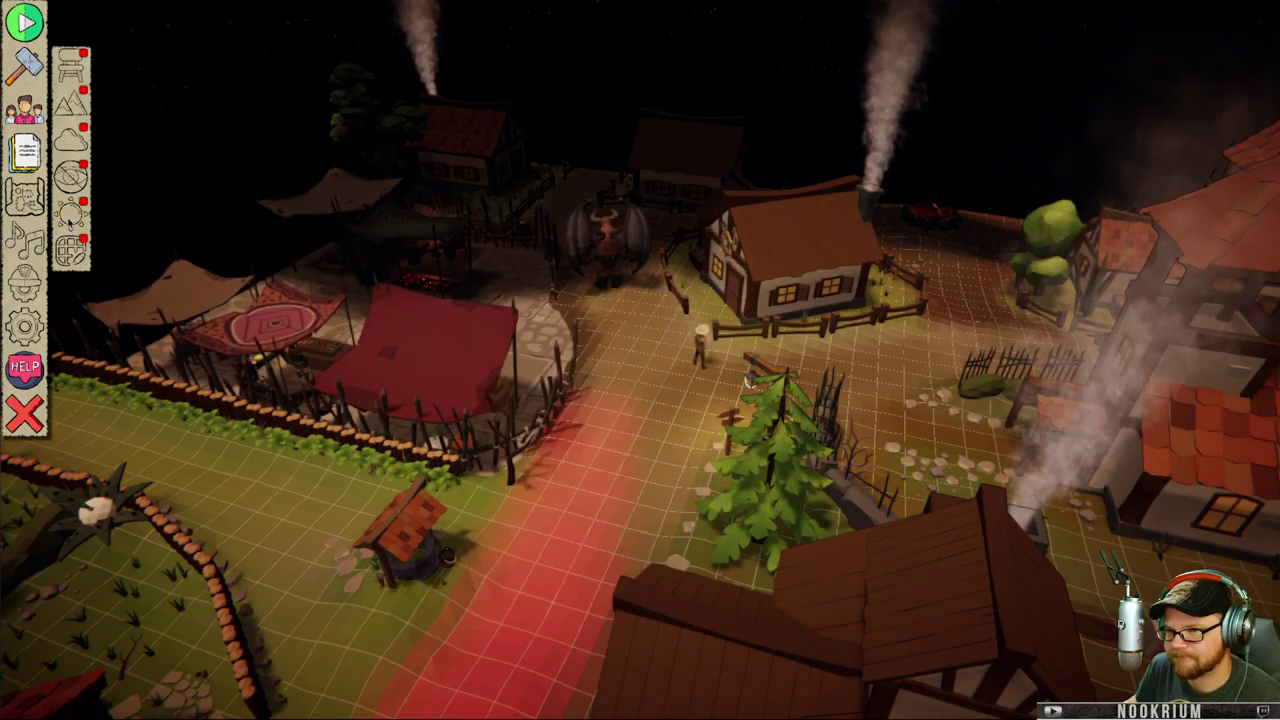
# - Check the Cutout Settings, close them and view the darkened village from several sides
pyautogui.click(72, 177)
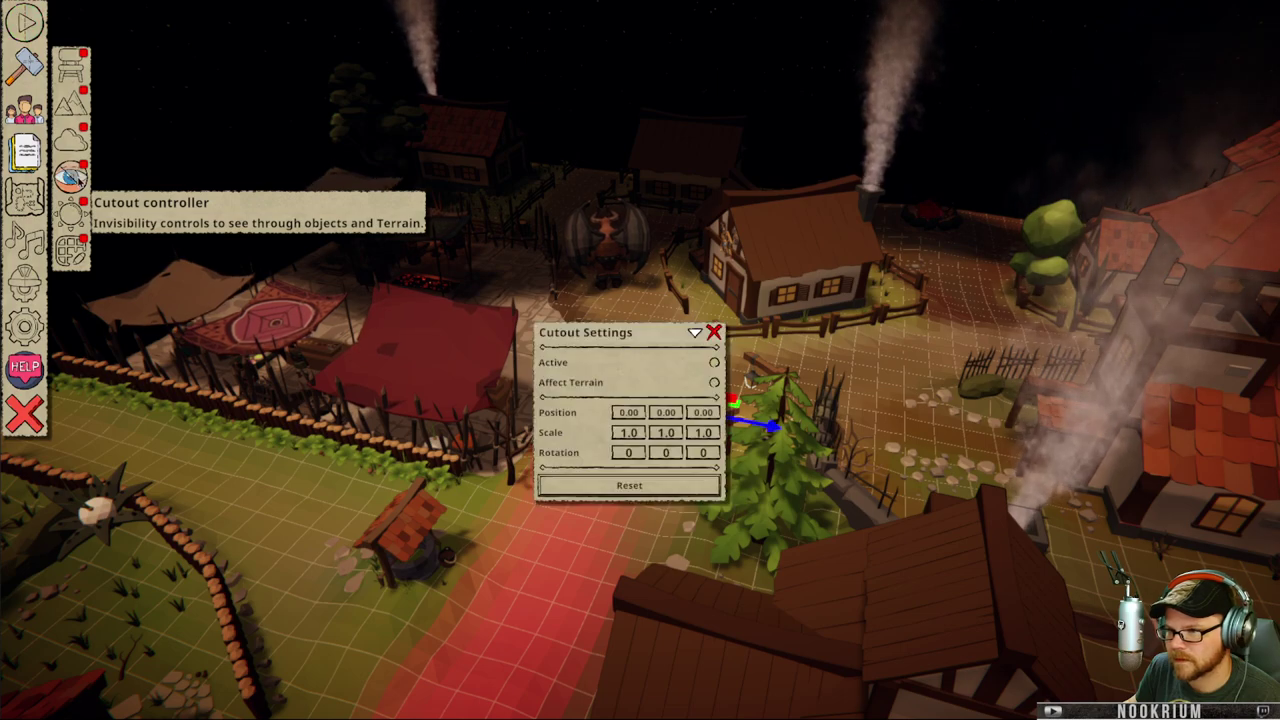
pyautogui.click(713, 332)
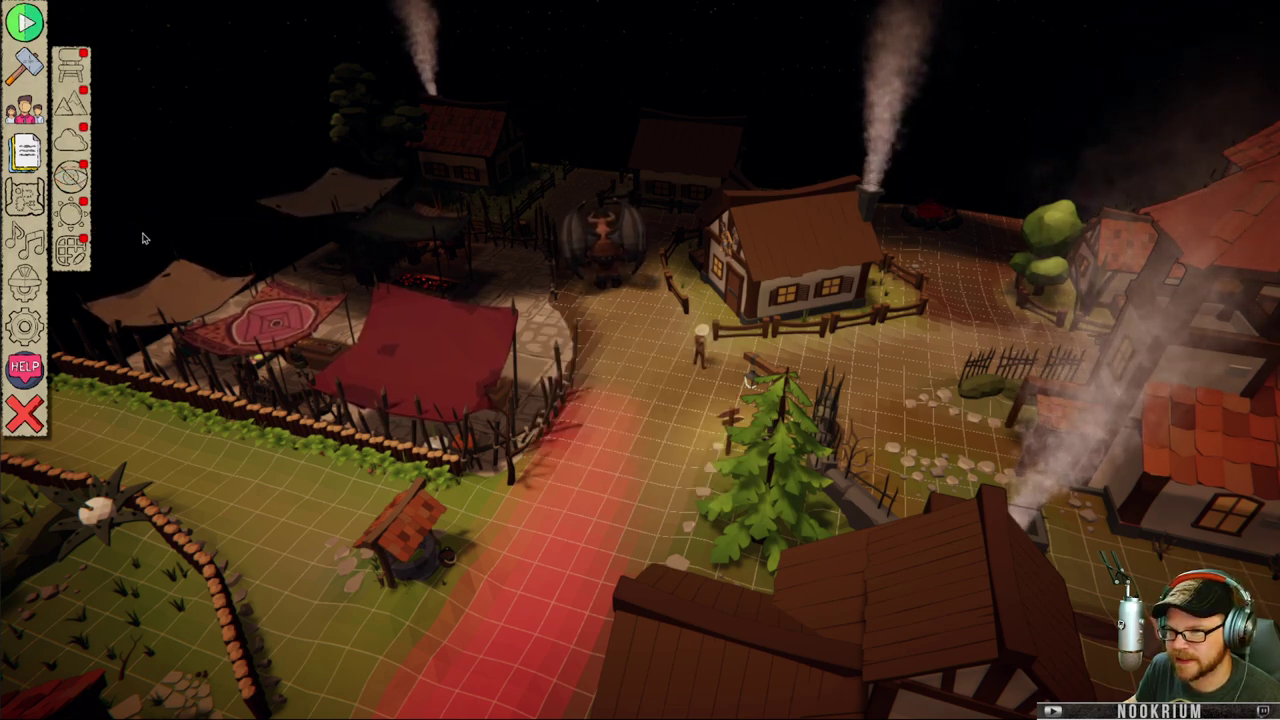
pyautogui.click(71, 214)
pyautogui.click(70, 213)
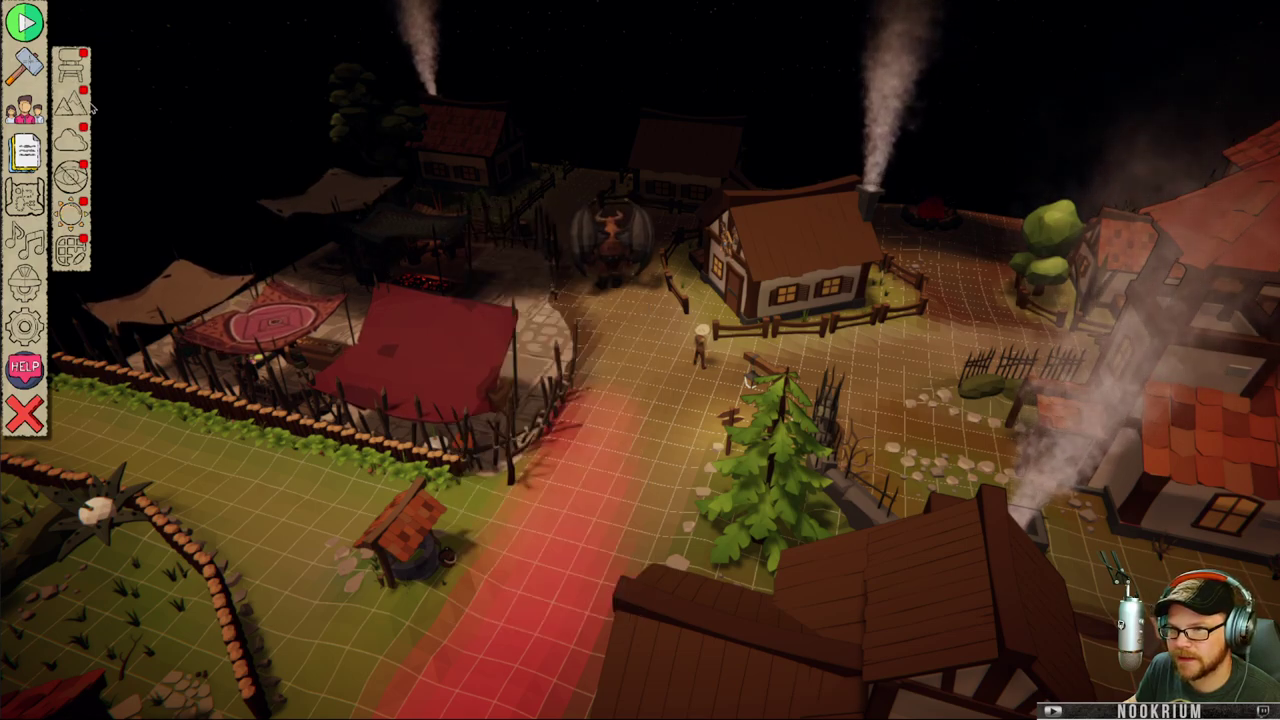
pyautogui.click(64, 106)
pyautogui.click(708, 321)
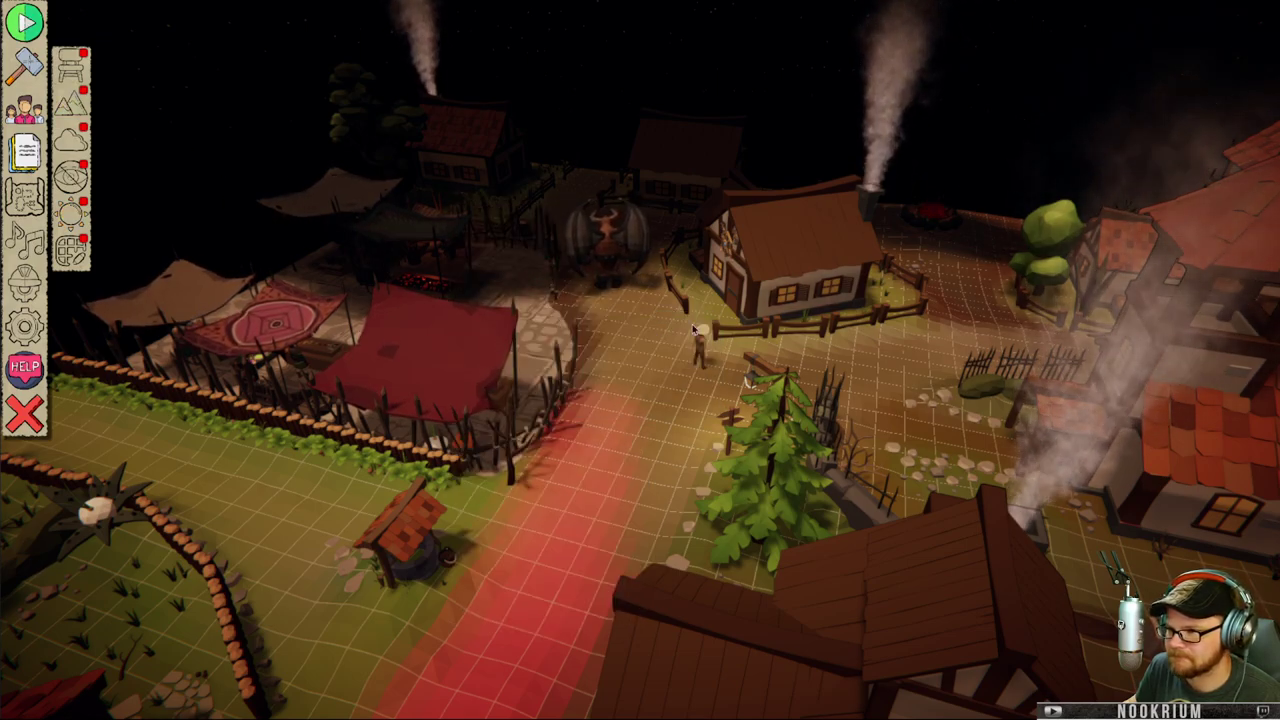
pyautogui.moveTo(474, 314); pyautogui.dragTo(625, 345, button='right')
pyautogui.moveTo(640, 350)
pyautogui.mouseDown(button='middle')
pyautogui.moveTo(814, 354)
pyautogui.moveTo(727, 365)
pyautogui.mouseUp(button='middle')
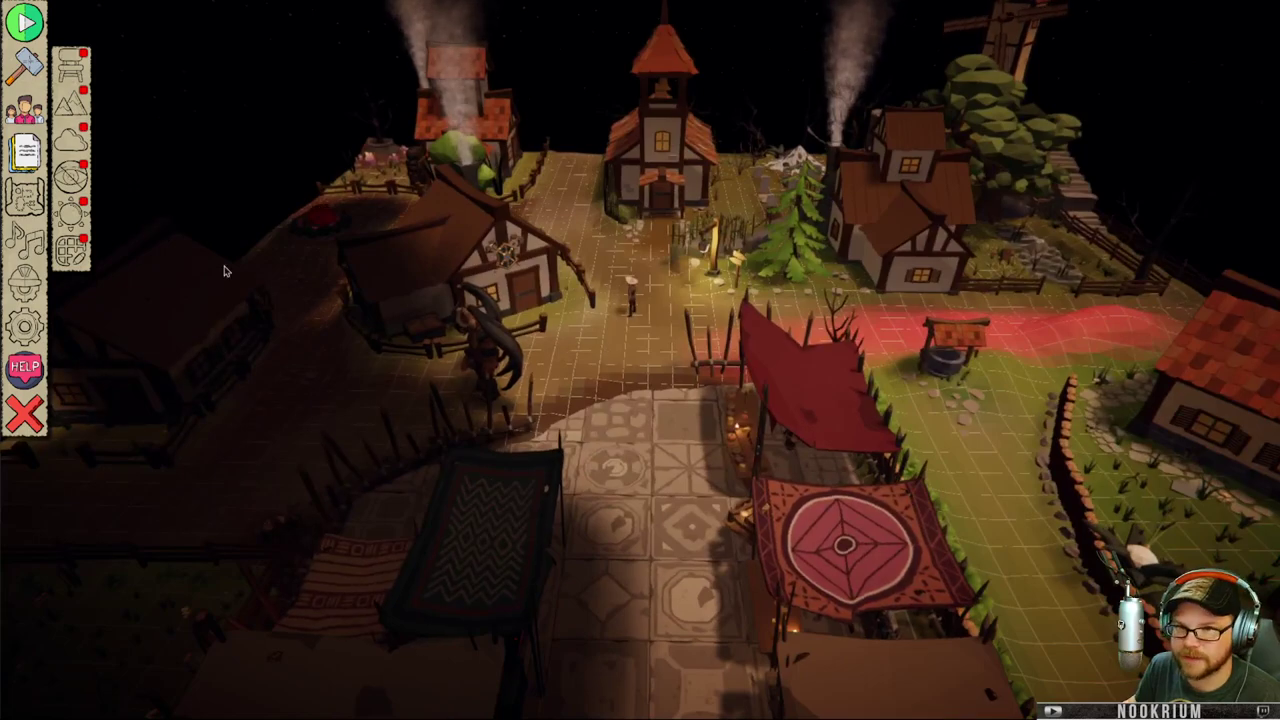
pyautogui.press('q')
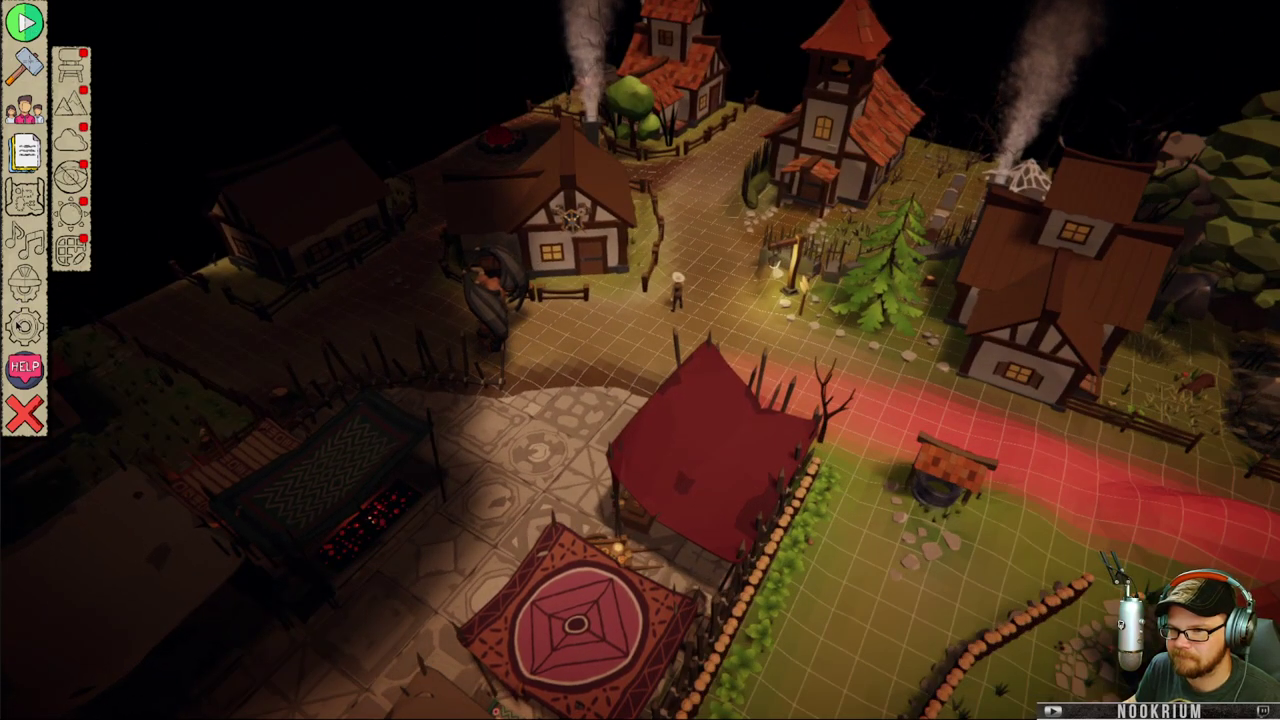
# - Create a map called "name" from the Blank Map template, with sculptable terrain sized 80 : 5 : 80, and close the Map Menu
pyautogui.click(27, 194)
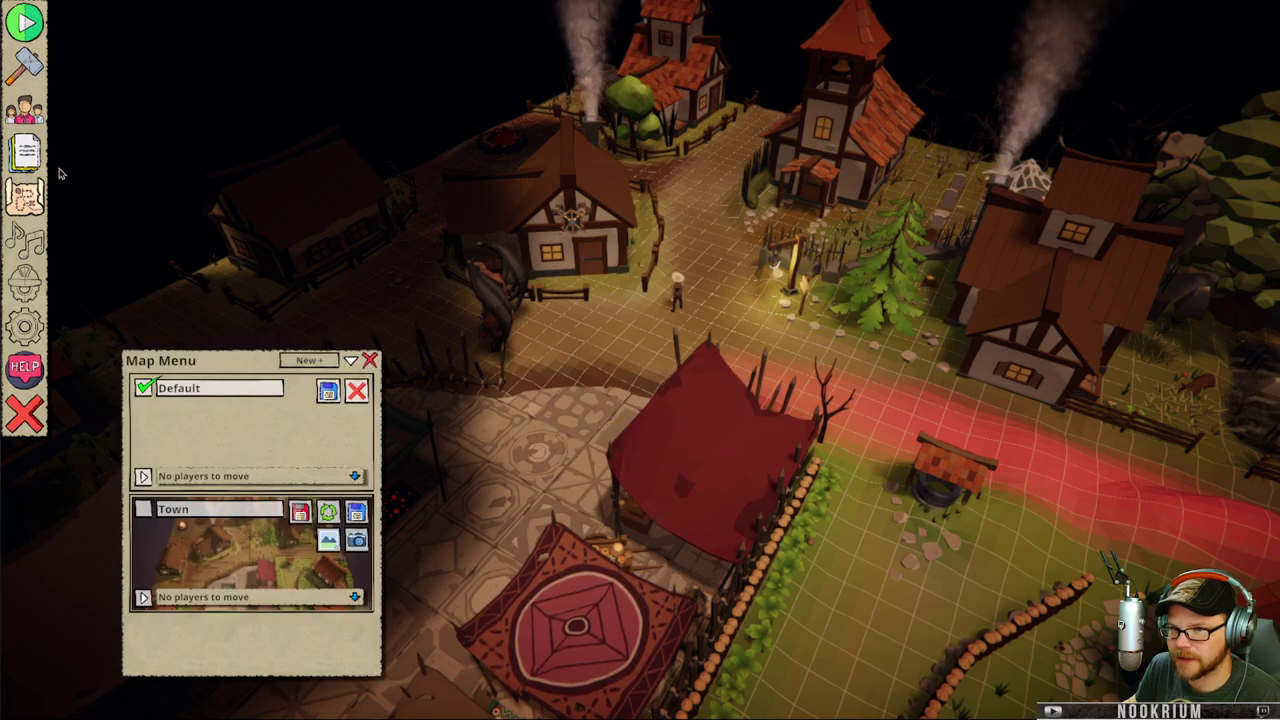
pyautogui.click(309, 361)
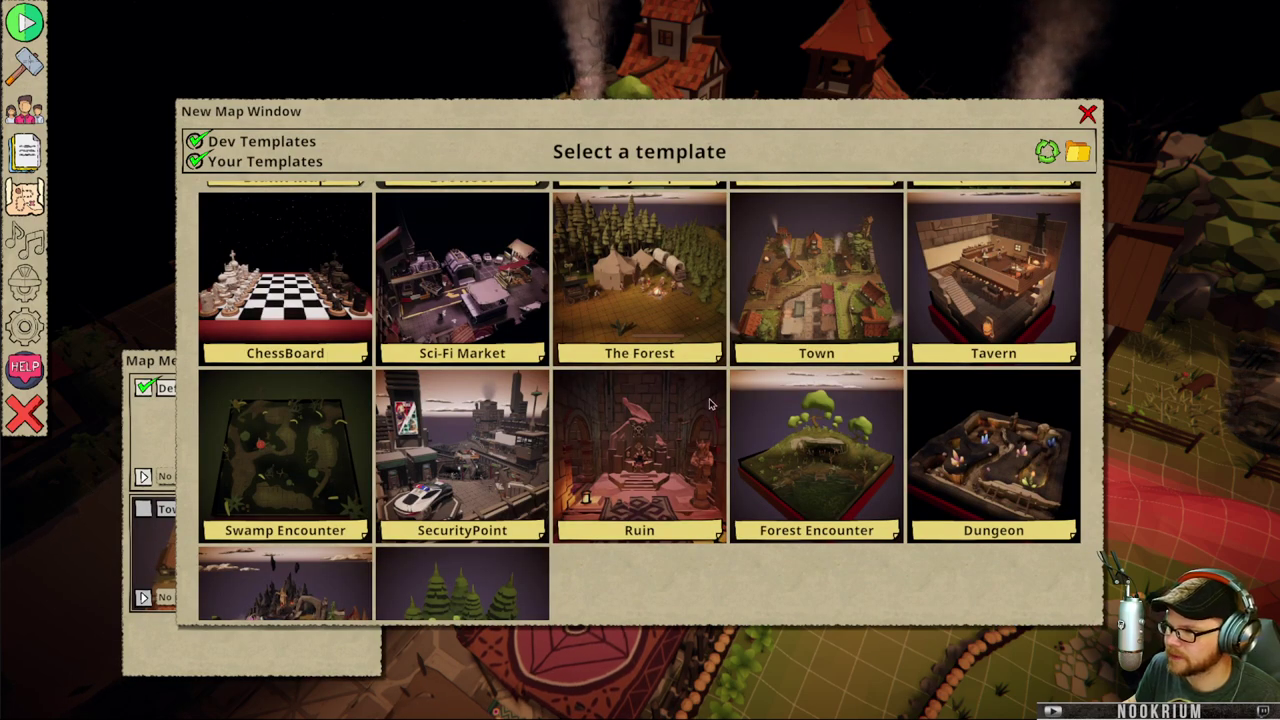
pyautogui.scroll(-2, 709, 404)
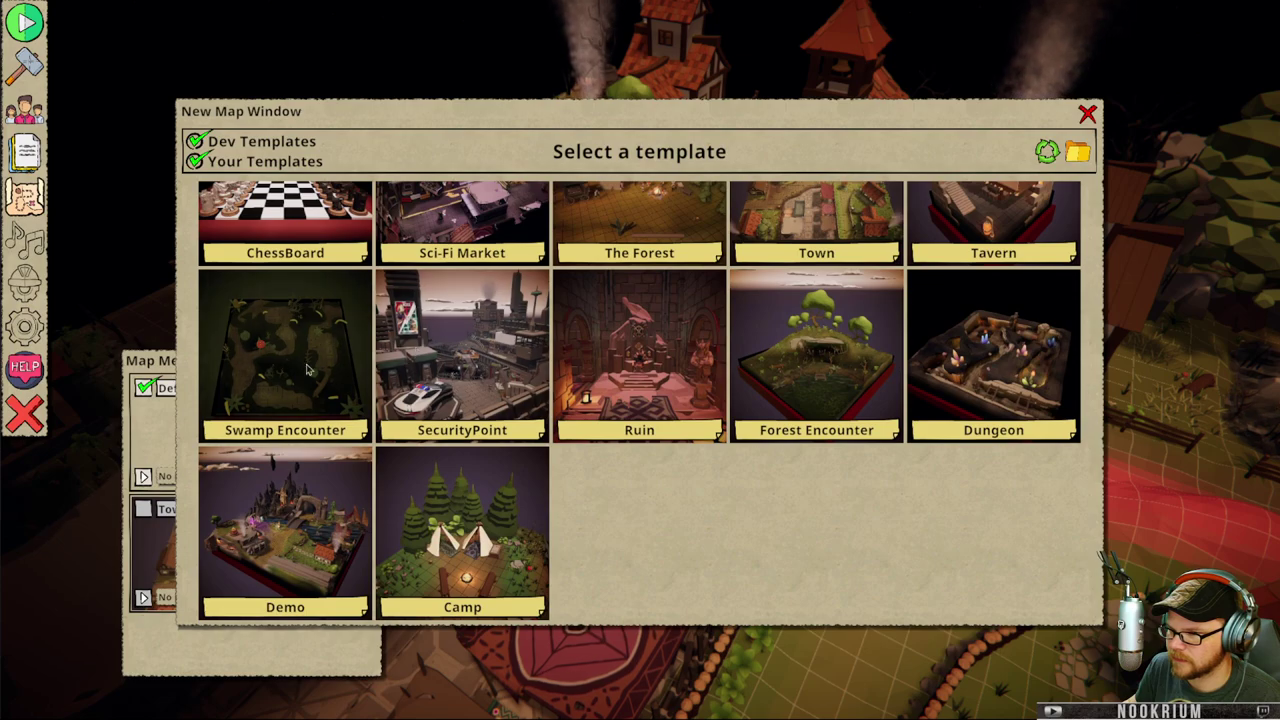
pyautogui.scroll(4, 500, 378)
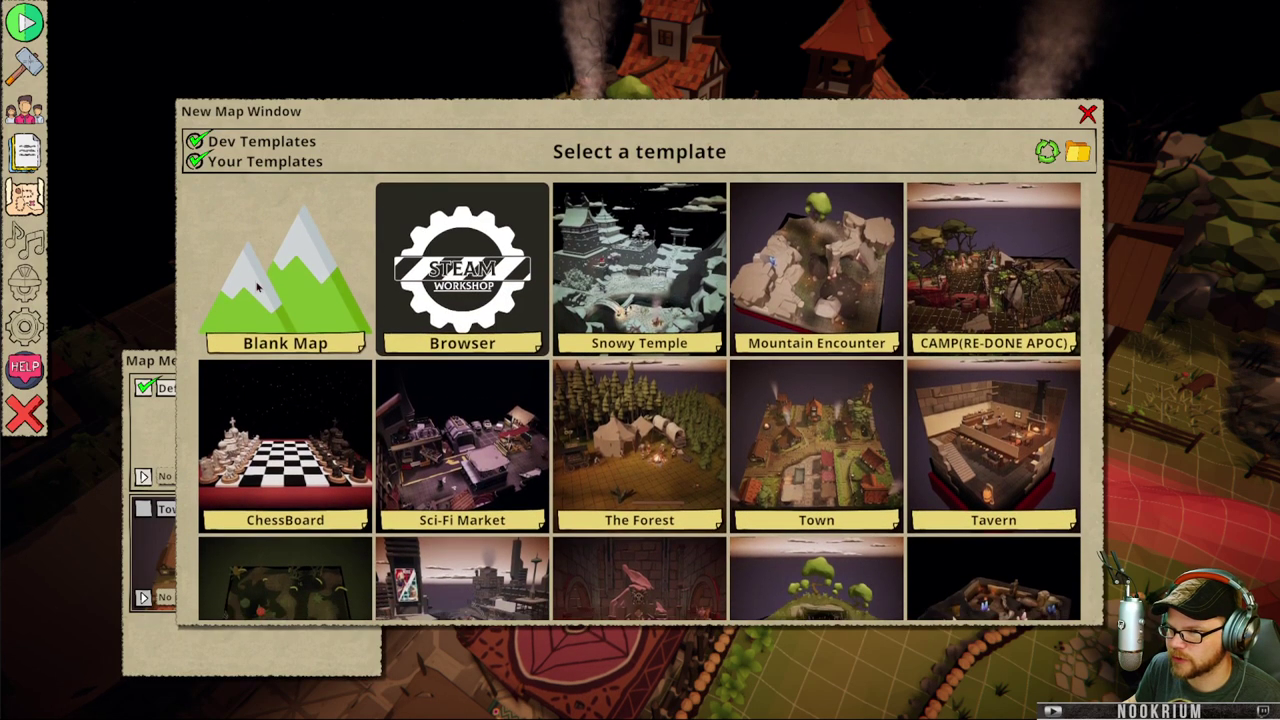
pyautogui.click(275, 311)
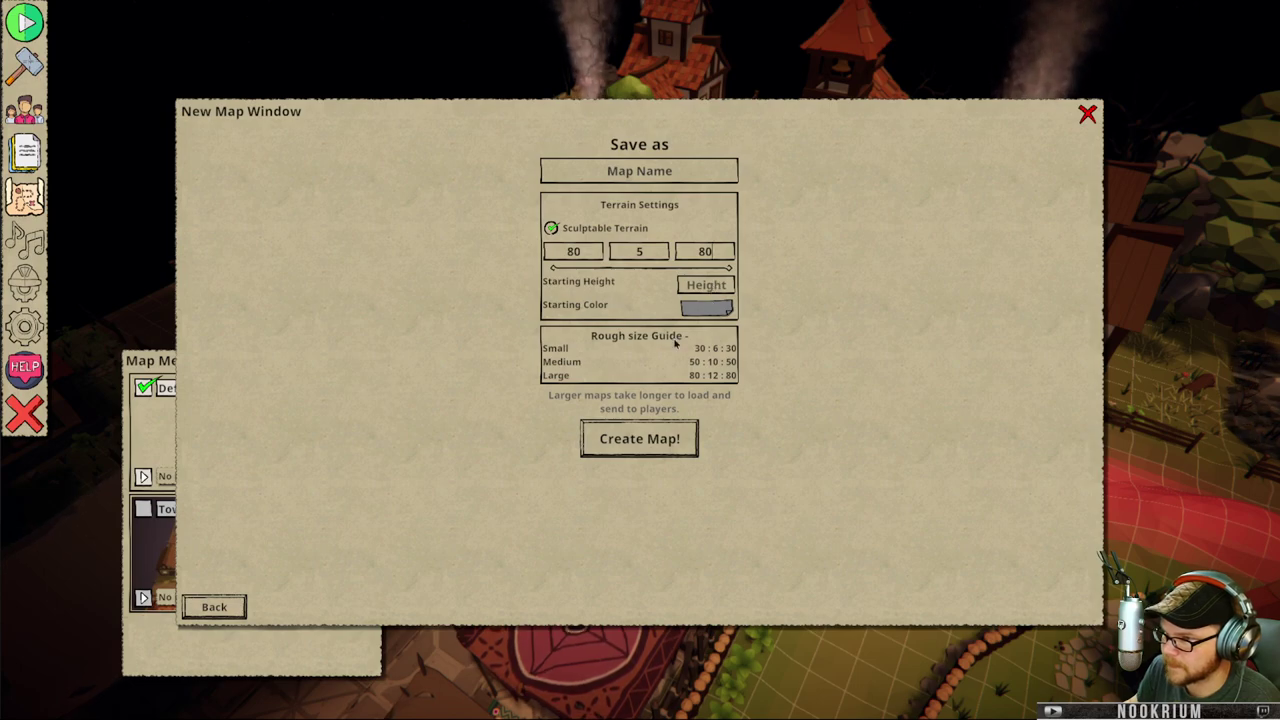
pyautogui.click(630, 452)
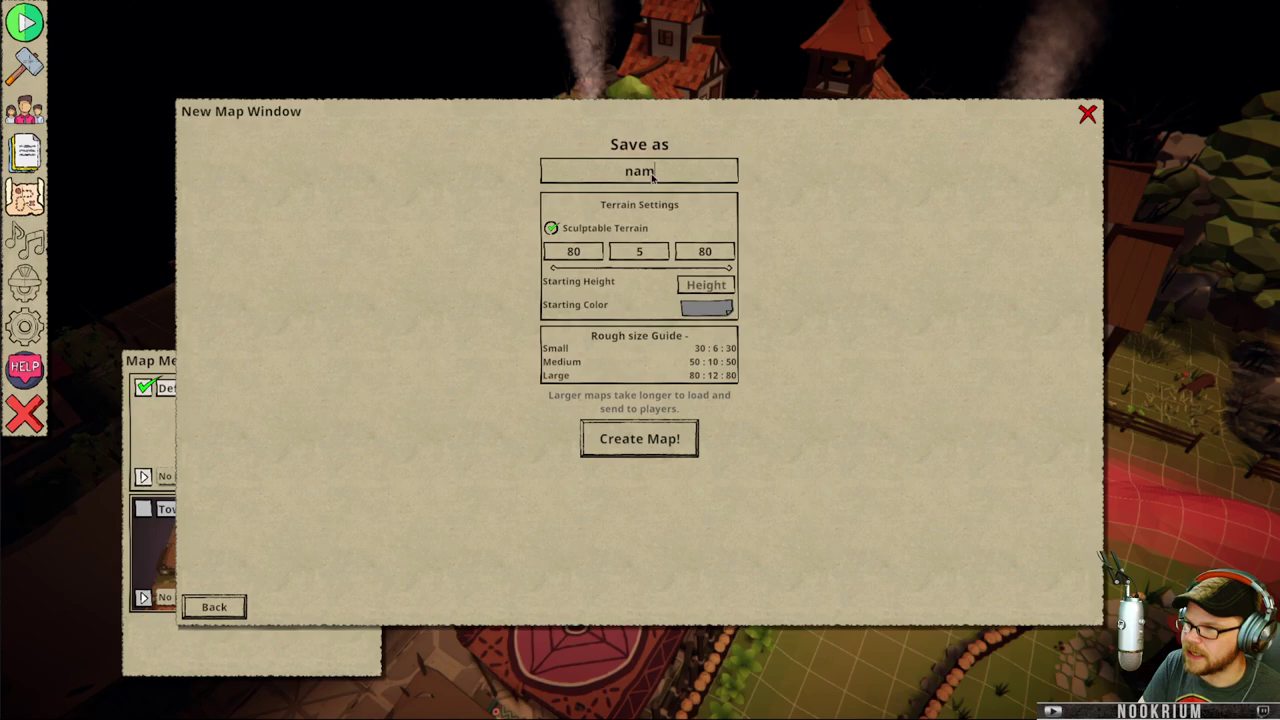
pyautogui.click(650, 441)
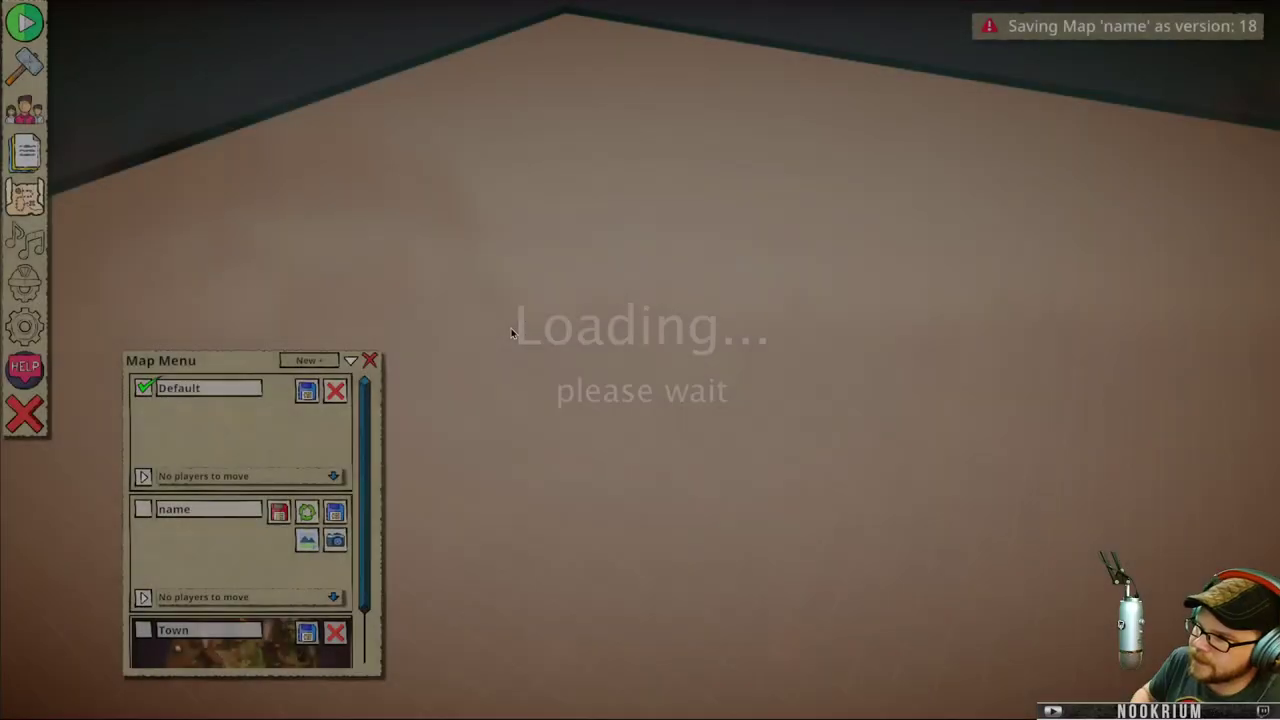
pyautogui.scroll(-5, 586, 317)
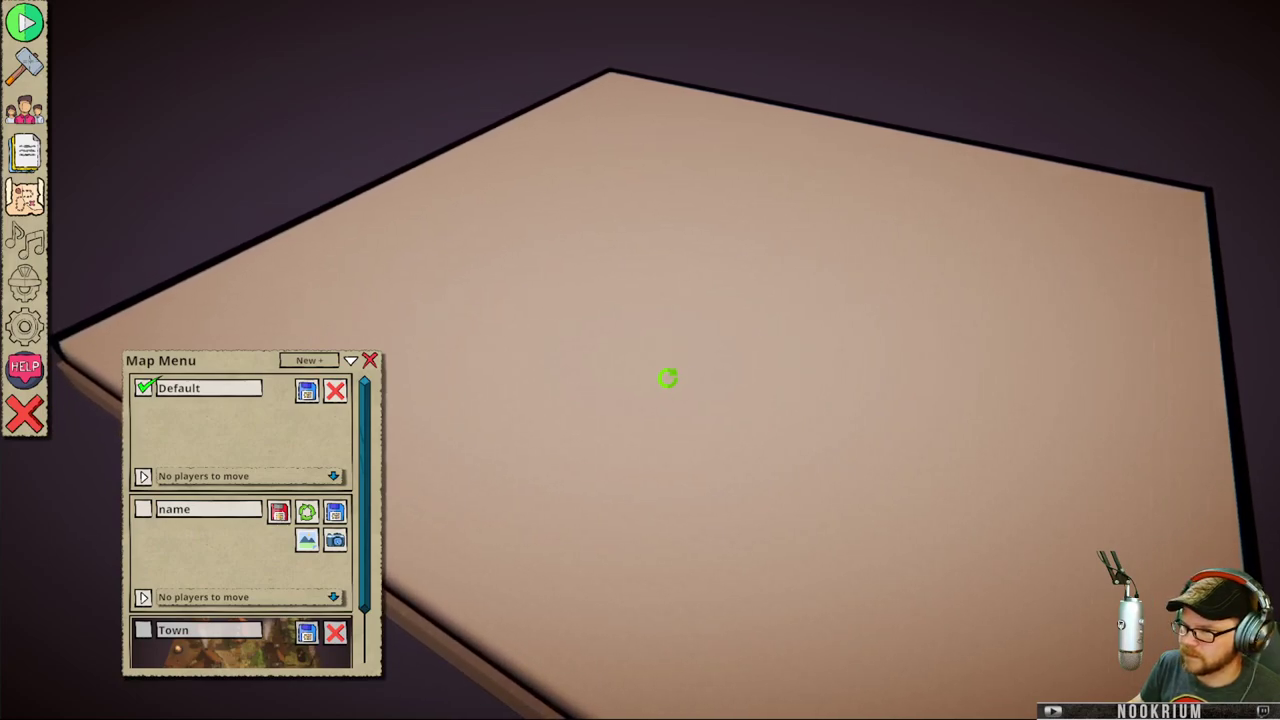
pyautogui.moveTo(663, 374); pyautogui.dragTo(420, 400, button='middle')
pyautogui.click(370, 360)
# - Set the Terrain Sculpter to sculpt at maximum size and strength and raise a ridge of hills along one edge of the map
pyautogui.click(30, 68)
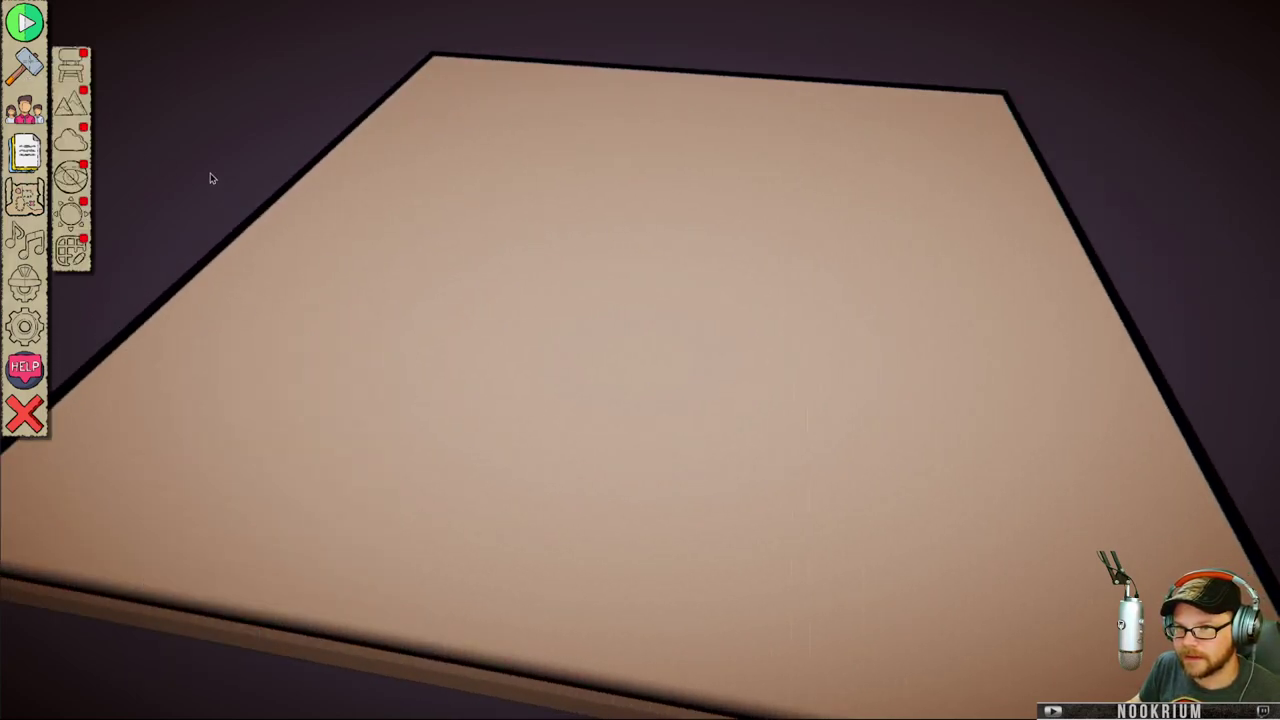
pyautogui.click(71, 104)
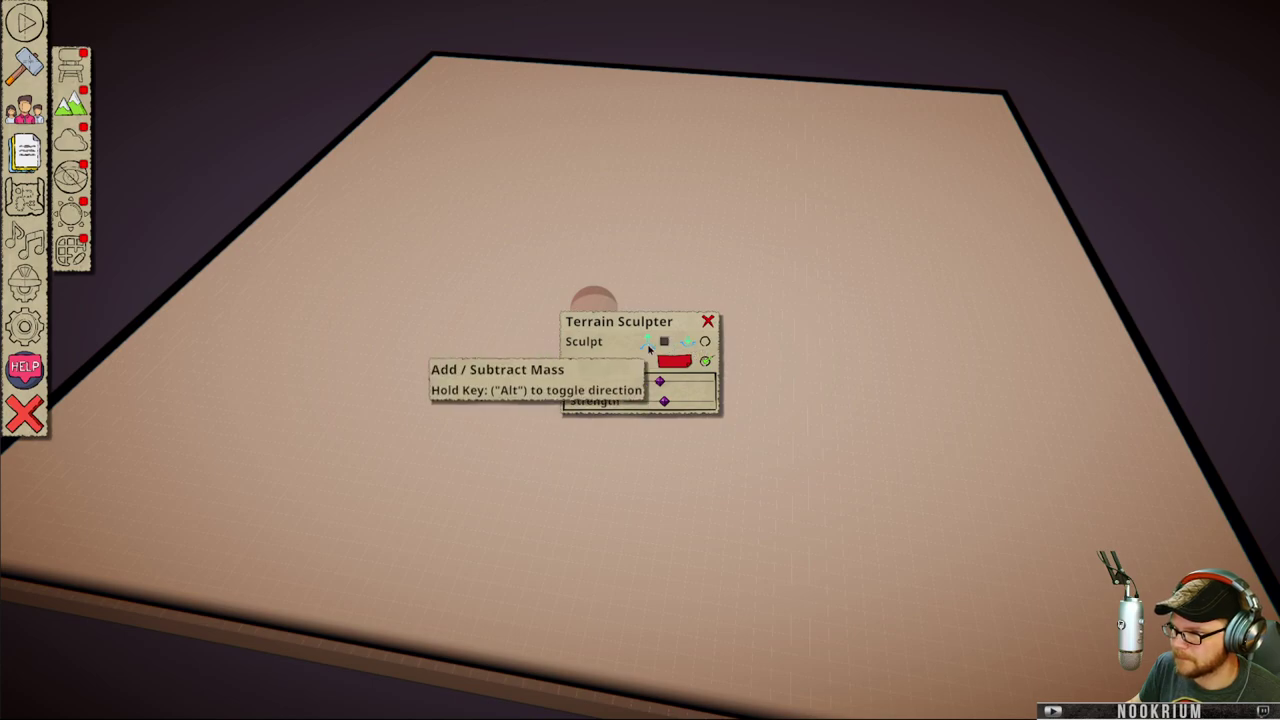
pyautogui.moveTo(661, 382); pyautogui.dragTo(710, 382)
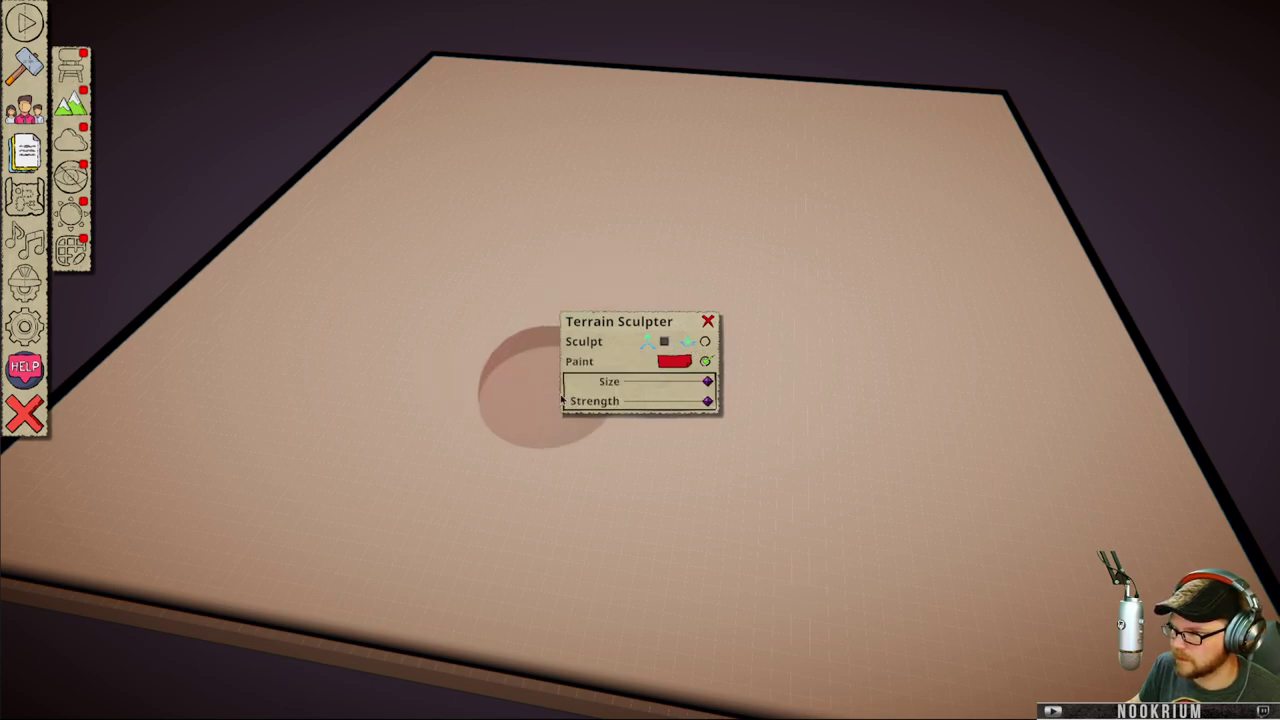
pyautogui.click(706, 342)
pyautogui.press('a')
pyautogui.moveTo(420, 435)
pyautogui.mouseDown()
pyautogui.moveTo(224, 413)
pyautogui.moveTo(129, 466)
pyautogui.moveTo(291, 256)
pyautogui.moveTo(320, 243)
pyautogui.moveTo(351, 289)
pyautogui.moveTo(346, 334)
pyautogui.moveTo(390, 333)
pyautogui.moveTo(440, 206)
pyautogui.moveTo(420, 131)
pyautogui.moveTo(374, 271)
pyautogui.moveTo(388, 428)
pyautogui.moveTo(486, 500)
pyautogui.moveTo(300, 451)
pyautogui.moveTo(186, 443)
pyautogui.moveTo(187, 391)
pyautogui.moveTo(371, 487)
pyautogui.mouseUp()
pyautogui.scroll(-2, 423, 446)
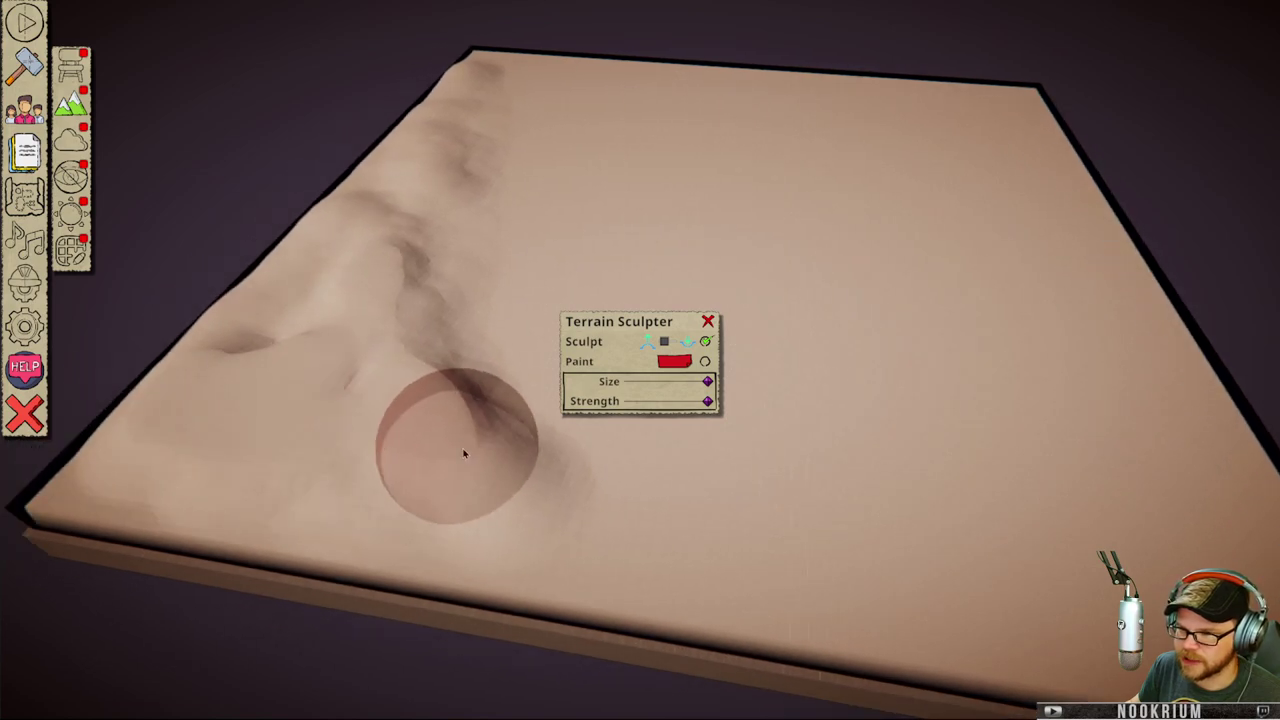
# - Choose the green paint colour 0a631e, enable painting and cover the sculpted hills with it
pyautogui.moveTo(466, 451); pyautogui.dragTo(350, 447, button='middle')
pyautogui.click(674, 361)
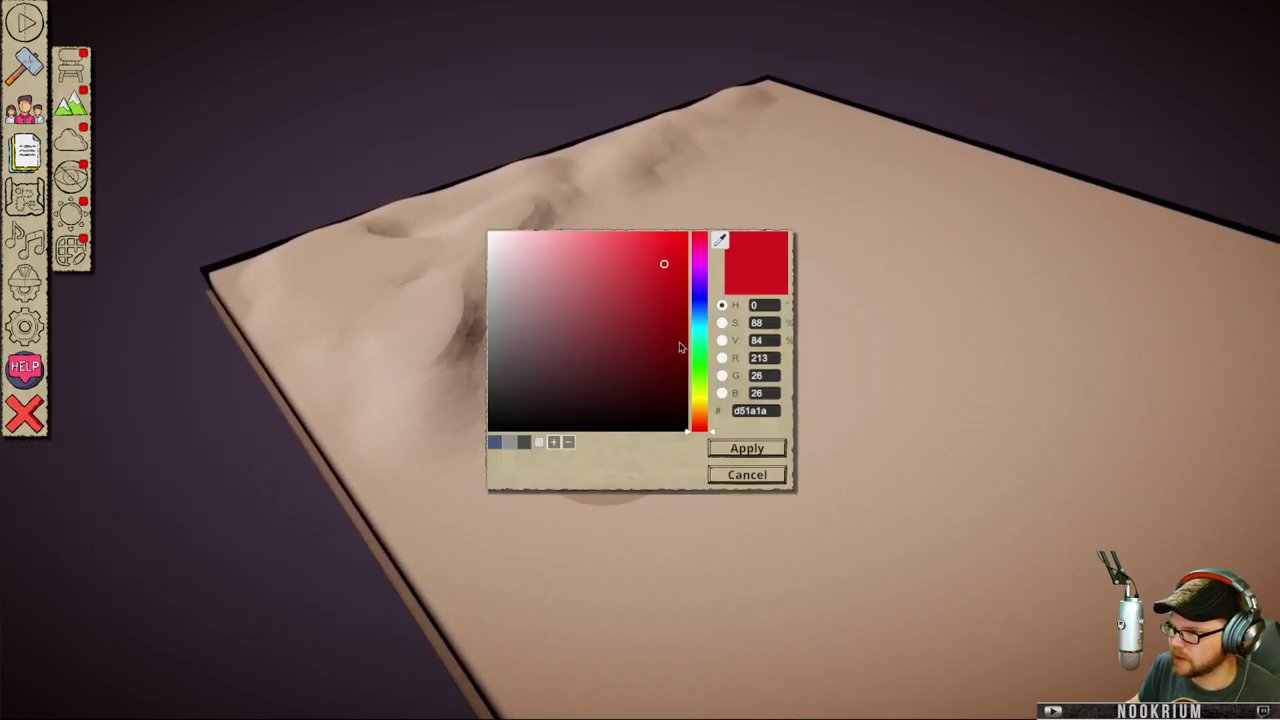
pyautogui.click(698, 357)
pyautogui.click(665, 350)
pyautogui.click(748, 450)
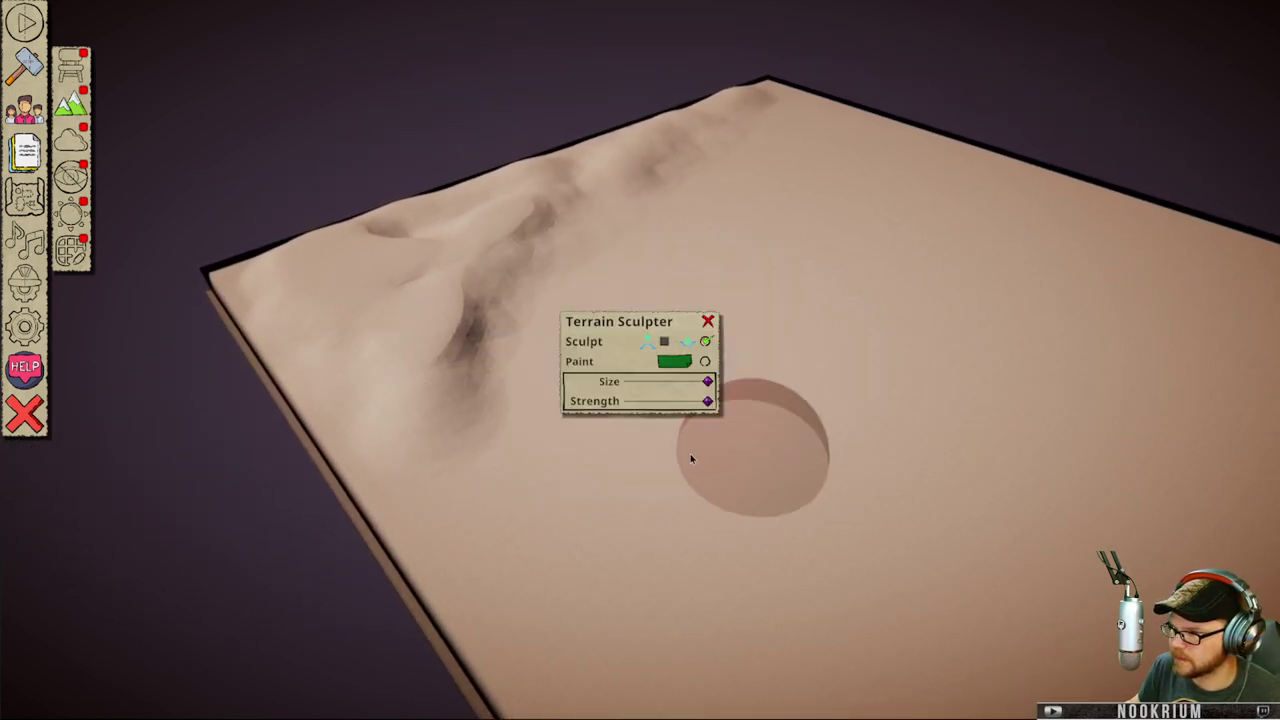
pyautogui.click(706, 362)
pyautogui.moveTo(503, 354)
pyautogui.mouseDown()
pyautogui.moveTo(317, 286)
pyautogui.moveTo(391, 334)
pyautogui.moveTo(751, 124)
pyautogui.moveTo(534, 349)
pyautogui.moveTo(569, 246)
pyautogui.moveTo(775, 185)
pyautogui.moveTo(494, 429)
pyautogui.moveTo(360, 455)
pyautogui.moveTo(493, 257)
pyautogui.moveTo(545, 225)
pyautogui.moveTo(400, 251)
pyautogui.moveTo(449, 220)
pyautogui.moveTo(163, 342)
pyautogui.moveTo(229, 255)
pyautogui.moveTo(270, 235)
pyautogui.moveTo(313, 455)
pyautogui.moveTo(456, 580)
pyautogui.mouseUp()
# - Change the paint colour to the muted green 3f642b and raise and paint more hills over and beside the ridge
pyautogui.click(665, 364)
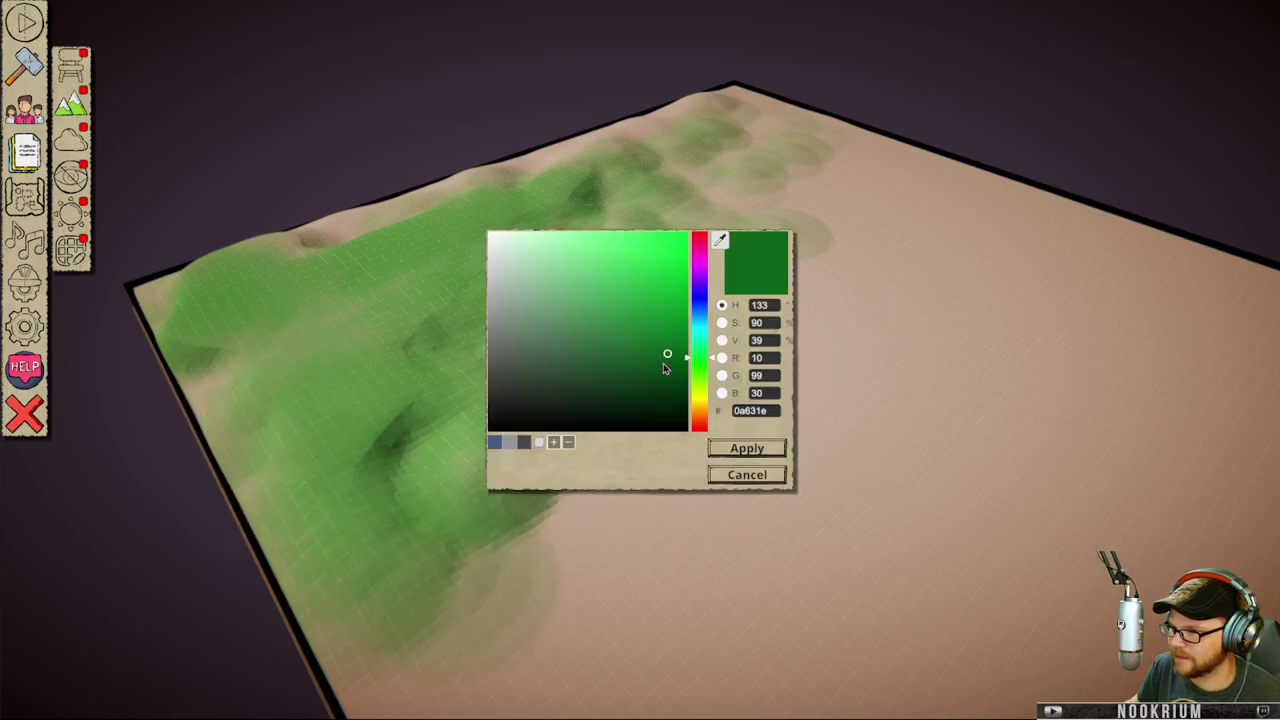
pyautogui.moveTo(703, 366); pyautogui.dragTo(706, 378)
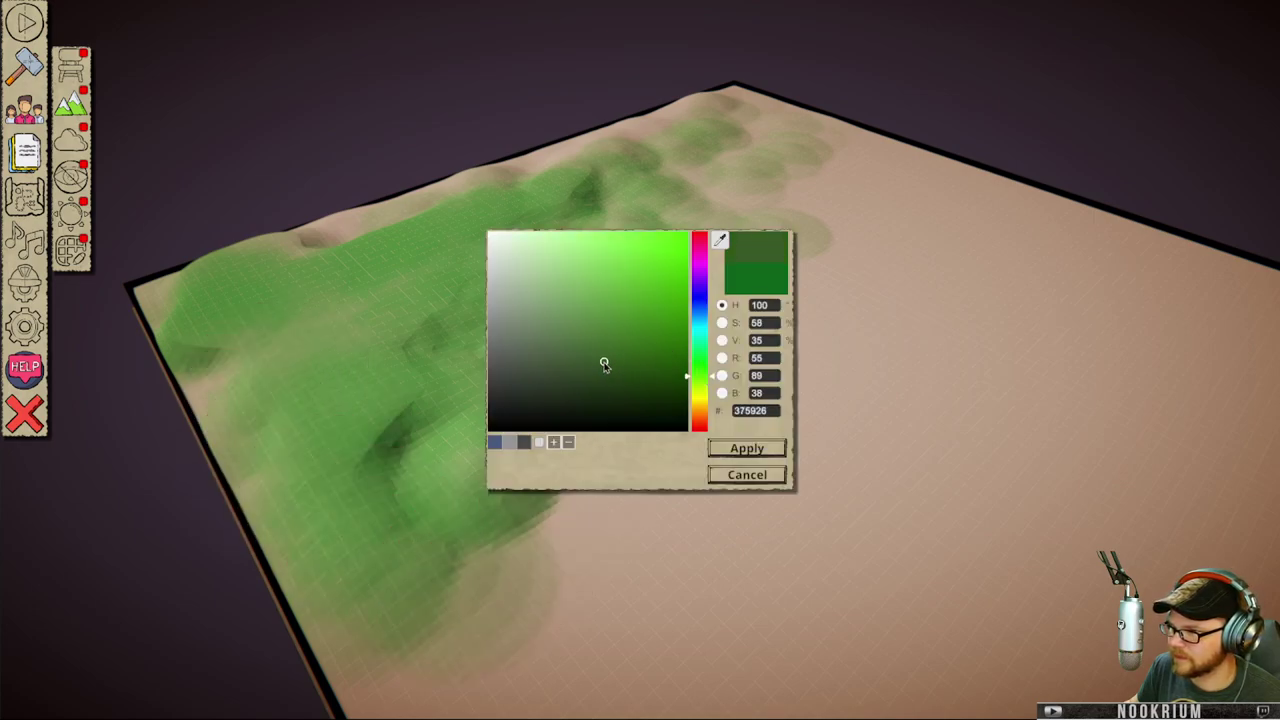
pyautogui.click(747, 448)
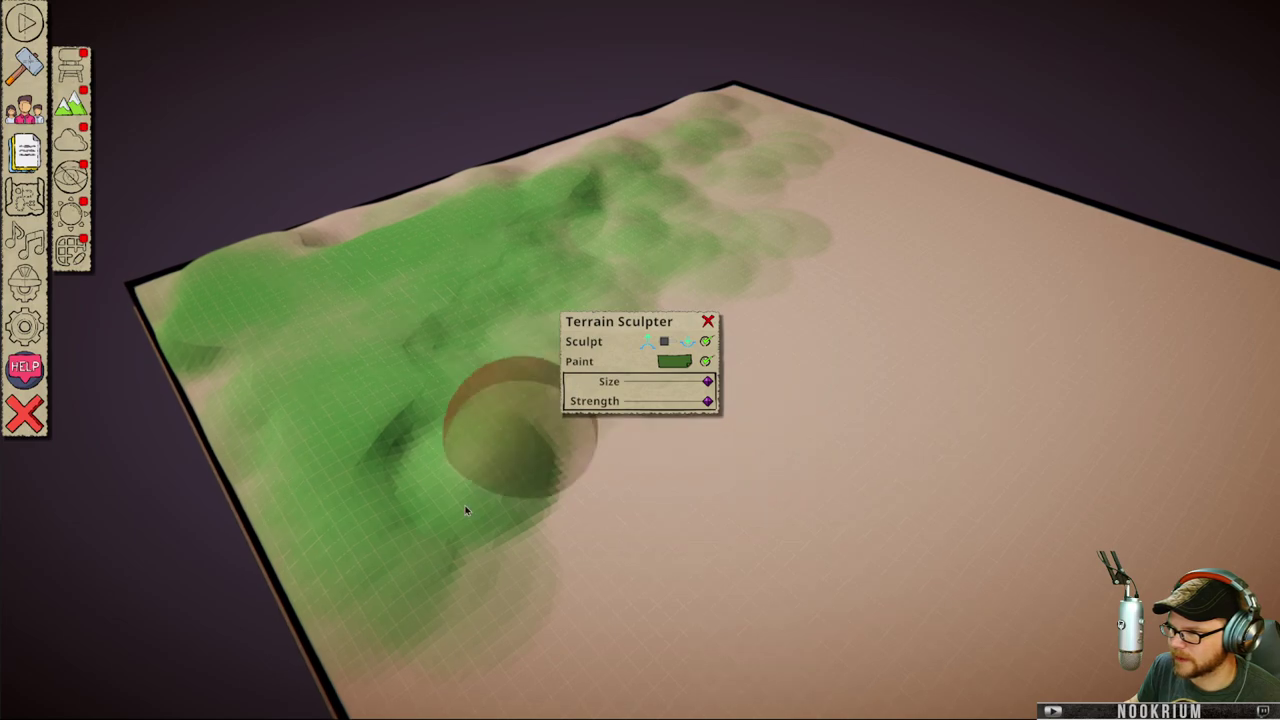
pyautogui.moveTo(569, 263)
pyautogui.mouseDown()
pyautogui.moveTo(632, 118)
pyautogui.moveTo(678, 231)
pyautogui.moveTo(817, 180)
pyautogui.moveTo(501, 365)
pyautogui.moveTo(506, 523)
pyautogui.moveTo(529, 414)
pyautogui.moveTo(745, 318)
pyautogui.moveTo(865, 208)
pyautogui.moveTo(799, 170)
pyautogui.moveTo(660, 520)
pyautogui.moveTo(515, 620)
pyautogui.moveTo(756, 151)
pyautogui.moveTo(750, 75)
pyautogui.moveTo(525, 187)
pyautogui.moveTo(400, 230)
pyautogui.moveTo(544, 300)
pyautogui.mouseUp()
# - Change the paint colour to bright blue, dig a painted water basin across the flat part of the map and close the Terrain Sculpter
pyautogui.click(674, 361)
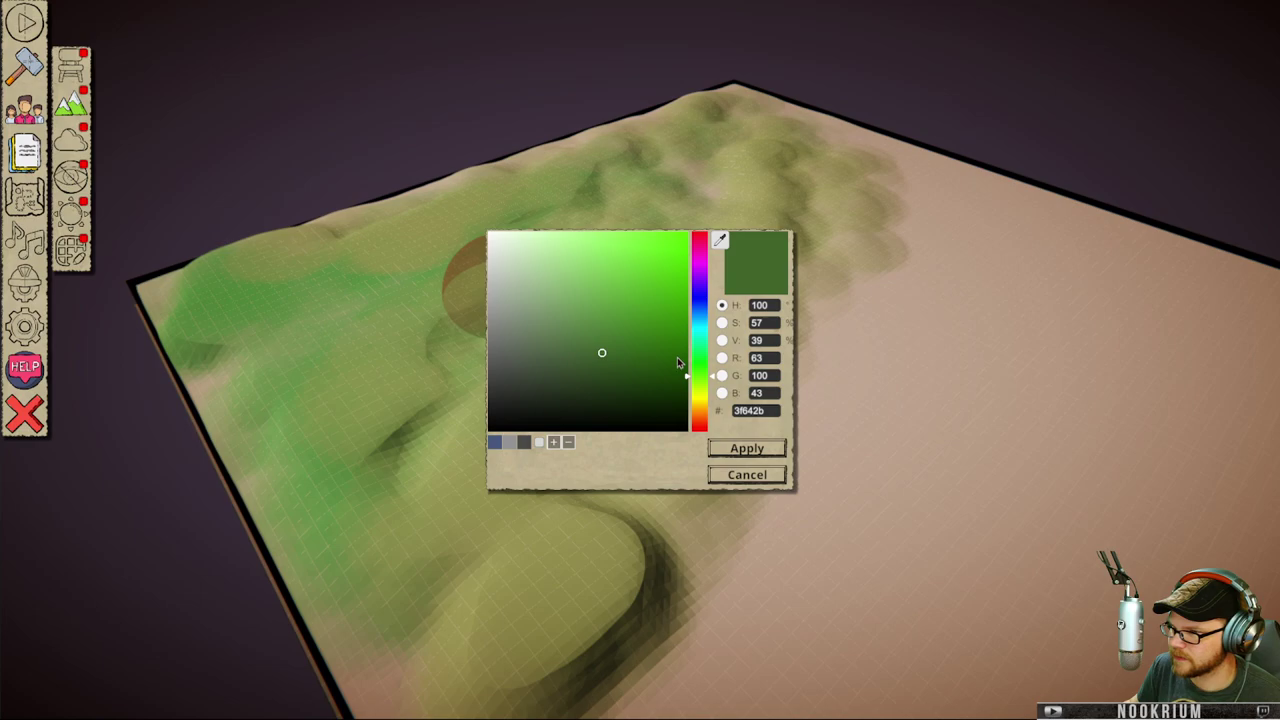
pyautogui.moveTo(697, 311); pyautogui.dragTo(710, 225)
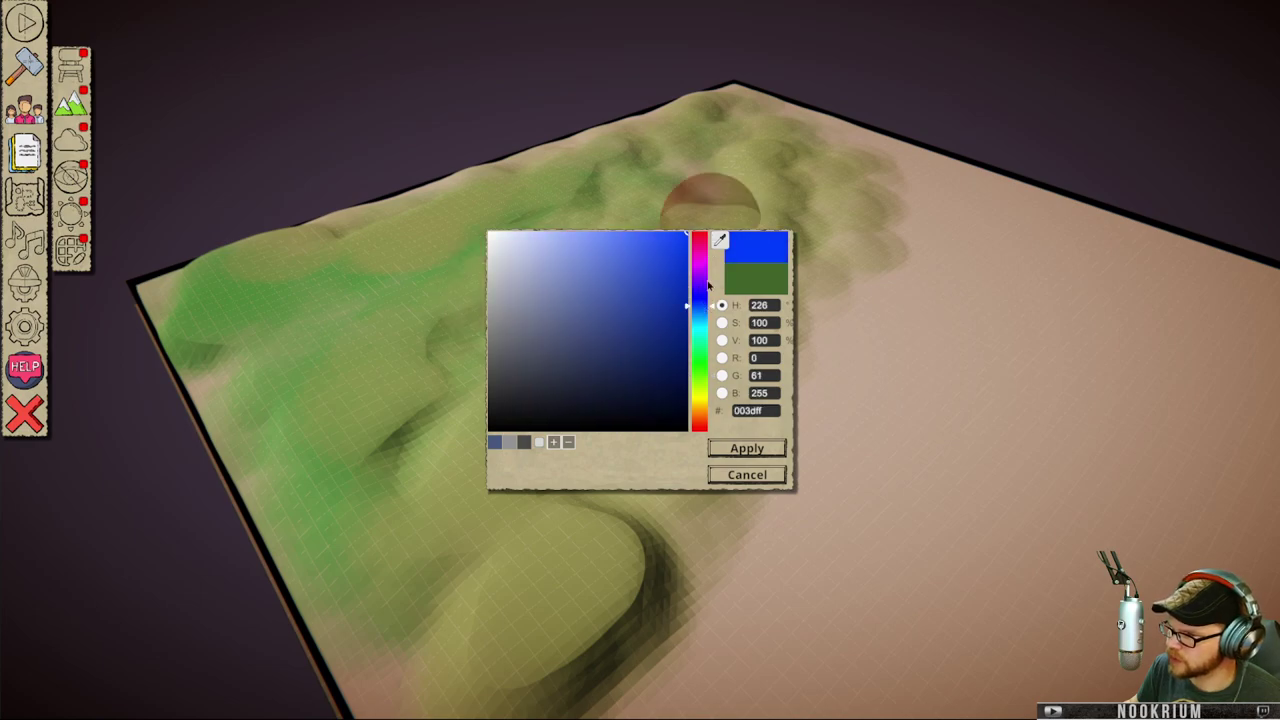
pyautogui.click(748, 451)
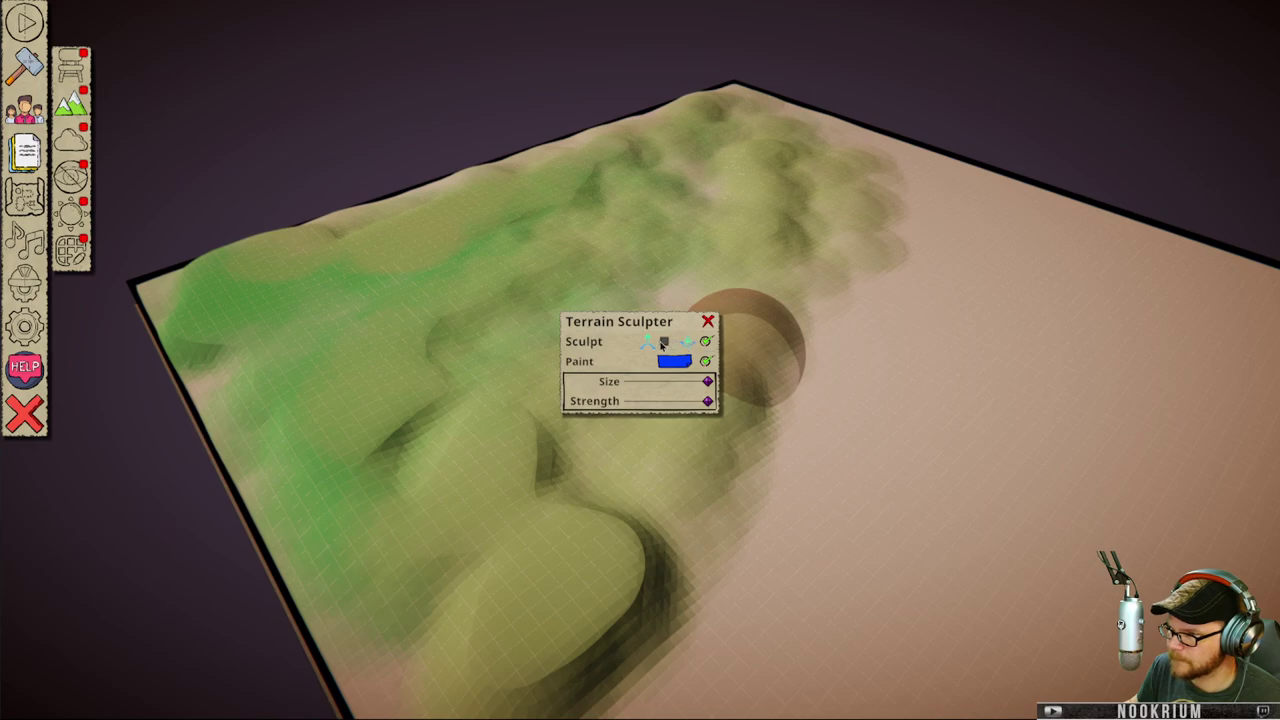
pyautogui.moveTo(883, 417)
pyautogui.mouseDown()
pyautogui.moveTo(923, 303)
pyautogui.moveTo(866, 400)
pyautogui.moveTo(973, 225)
pyautogui.moveTo(911, 203)
pyautogui.mouseUp()
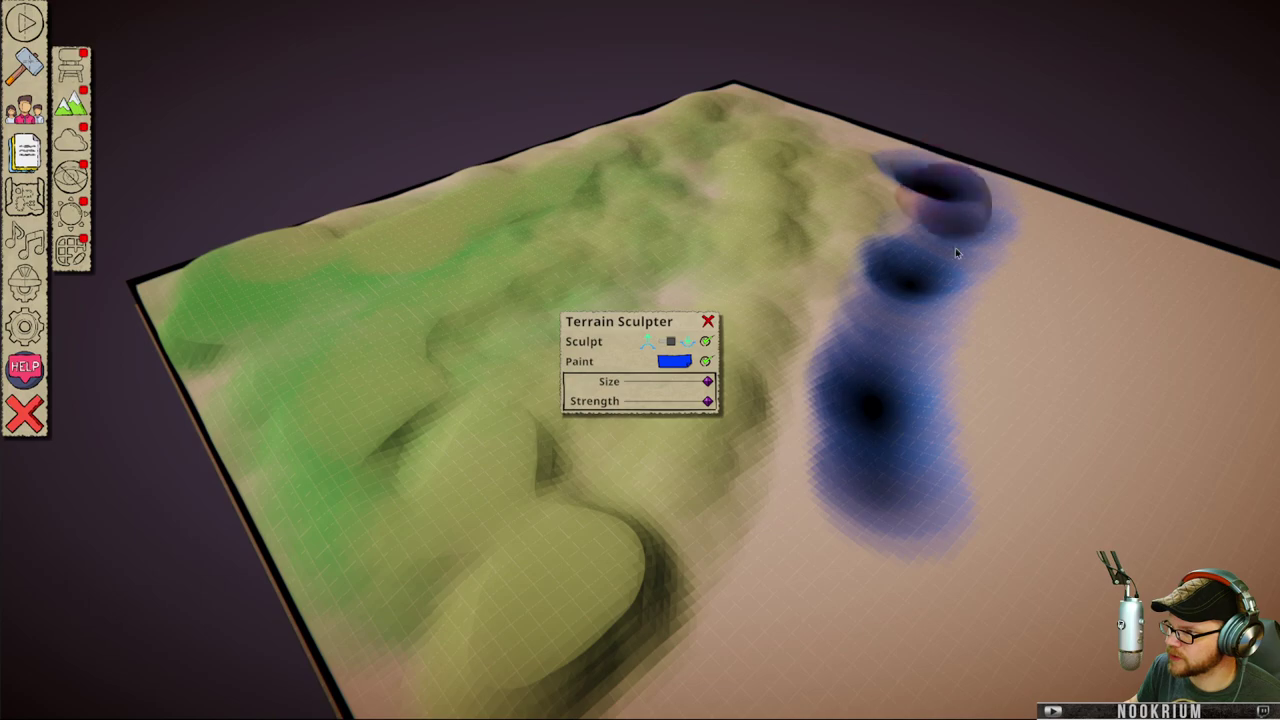
pyautogui.moveTo(1057, 291)
pyautogui.mouseDown()
pyautogui.moveTo(952, 205)
pyautogui.moveTo(808, 365)
pyautogui.moveTo(831, 382)
pyautogui.moveTo(641, 549)
pyautogui.moveTo(943, 429)
pyautogui.moveTo(1057, 243)
pyautogui.moveTo(1002, 219)
pyautogui.moveTo(1199, 205)
pyautogui.moveTo(1037, 155)
pyautogui.moveTo(965, 275)
pyautogui.moveTo(1060, 282)
pyautogui.moveTo(988, 255)
pyautogui.moveTo(849, 420)
pyautogui.moveTo(716, 645)
pyautogui.moveTo(1100, 299)
pyautogui.moveTo(958, 620)
pyautogui.moveTo(1220, 306)
pyautogui.moveTo(1092, 448)
pyautogui.moveTo(1178, 289)
pyautogui.moveTo(1050, 395)
pyautogui.moveTo(1037, 265)
pyautogui.moveTo(946, 243)
pyautogui.moveTo(797, 440)
pyautogui.mouseUp()
pyautogui.press('d')
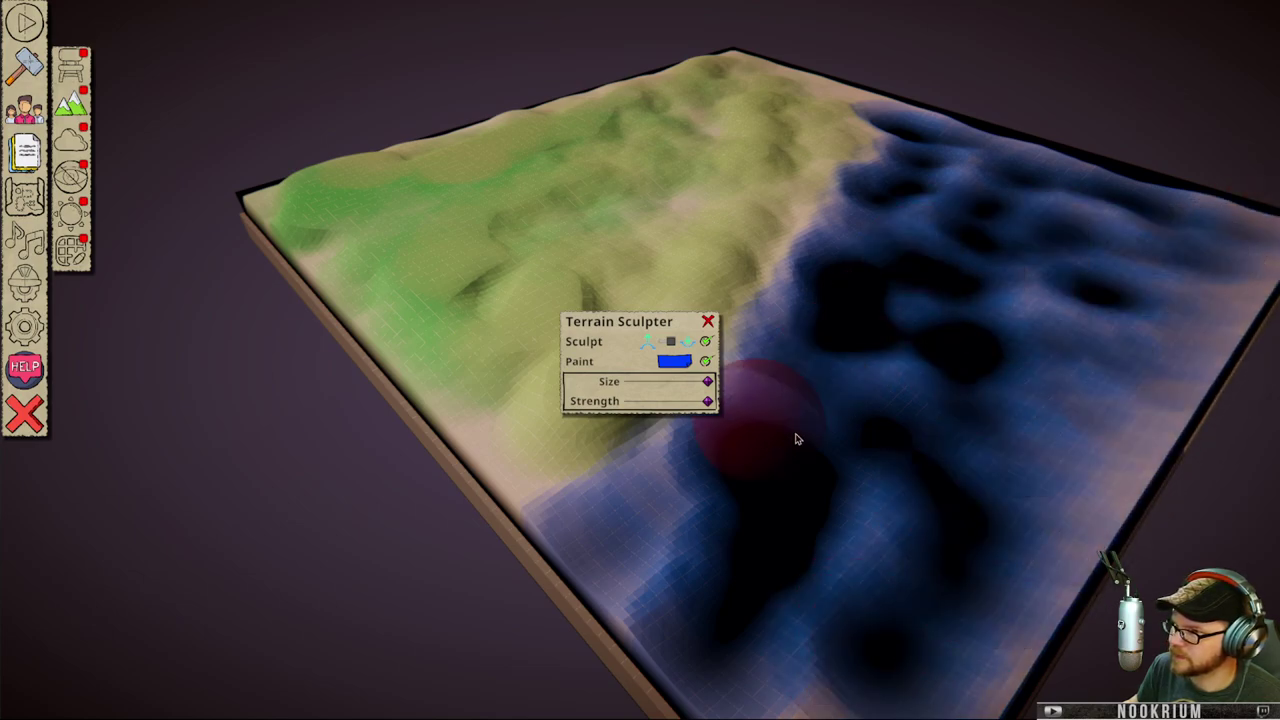
pyautogui.press('w')
pyautogui.click(708, 321)
pyautogui.press('w')
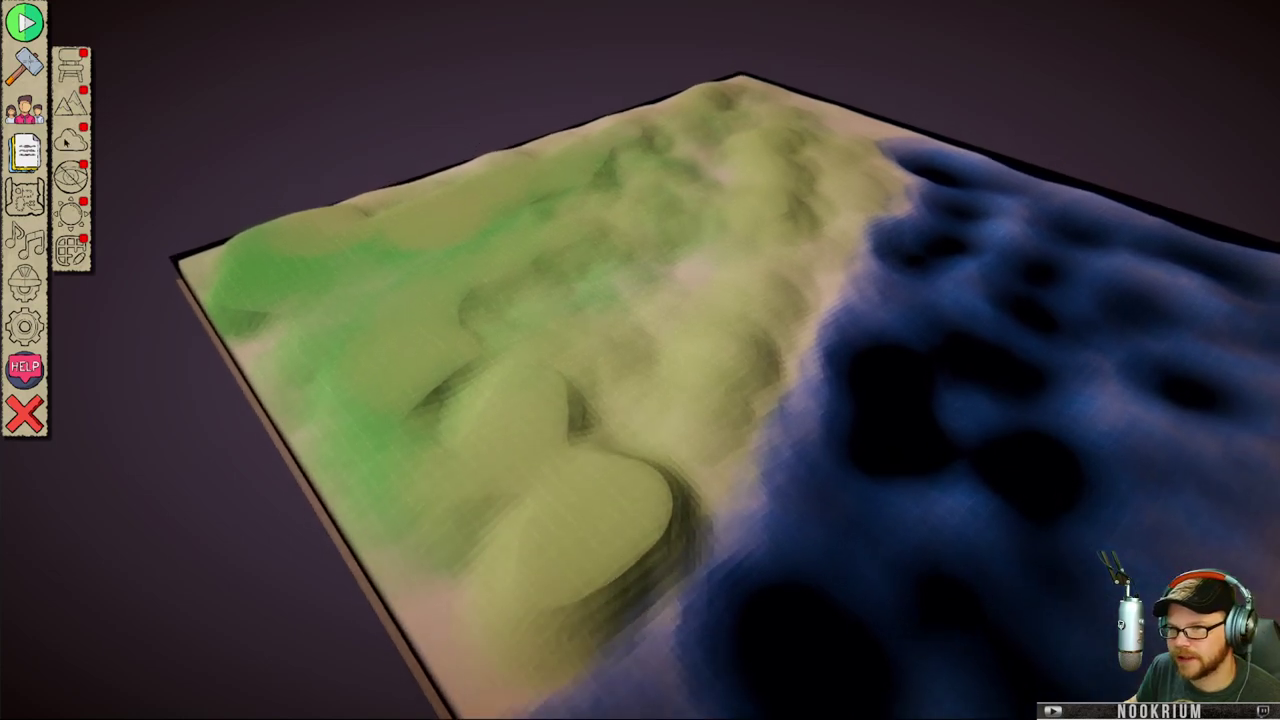
# - Open the Building Menu and show the models in the Buildings category
pyautogui.click(72, 104)
pyautogui.click(71, 65)
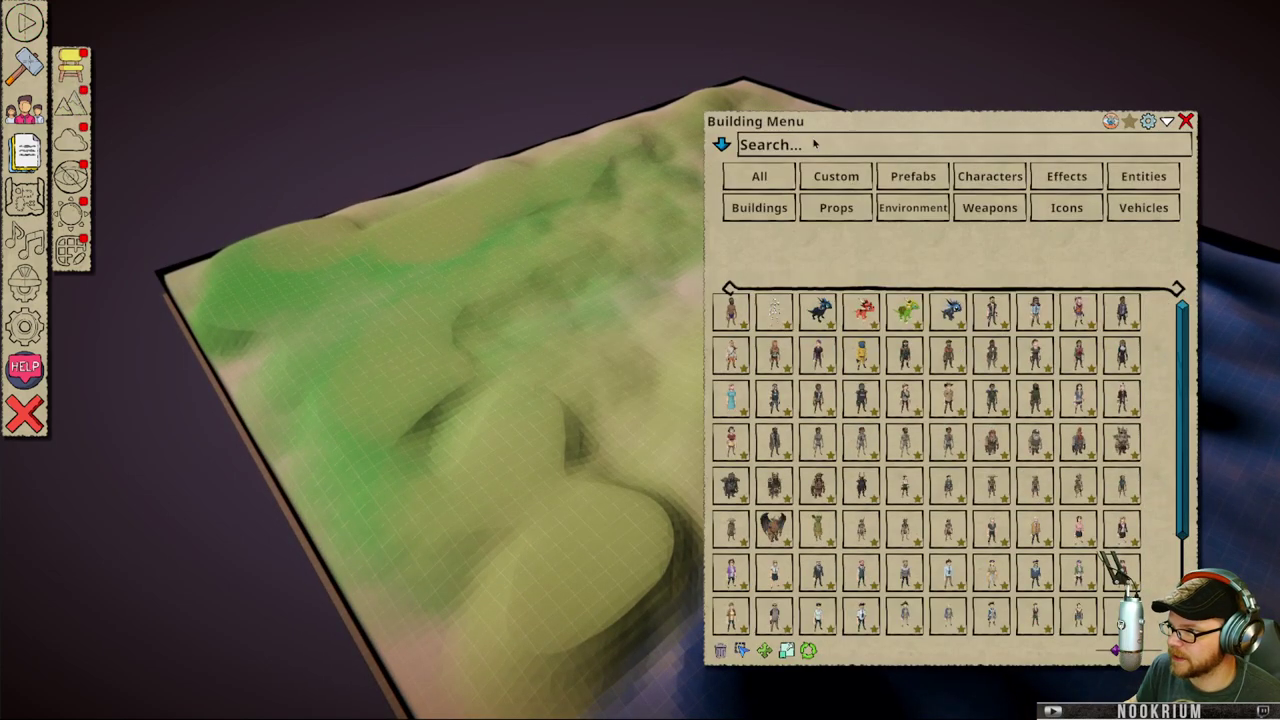
pyautogui.click(843, 206)
pyautogui.click(924, 177)
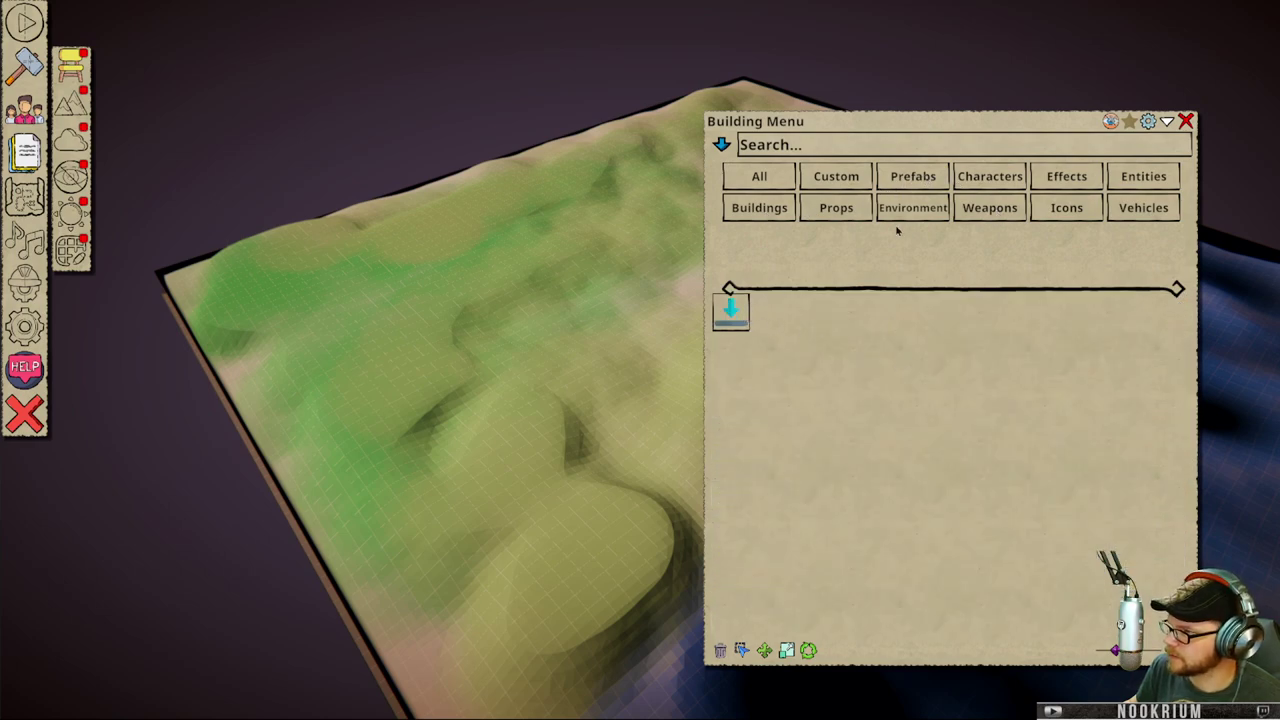
pyautogui.click(773, 214)
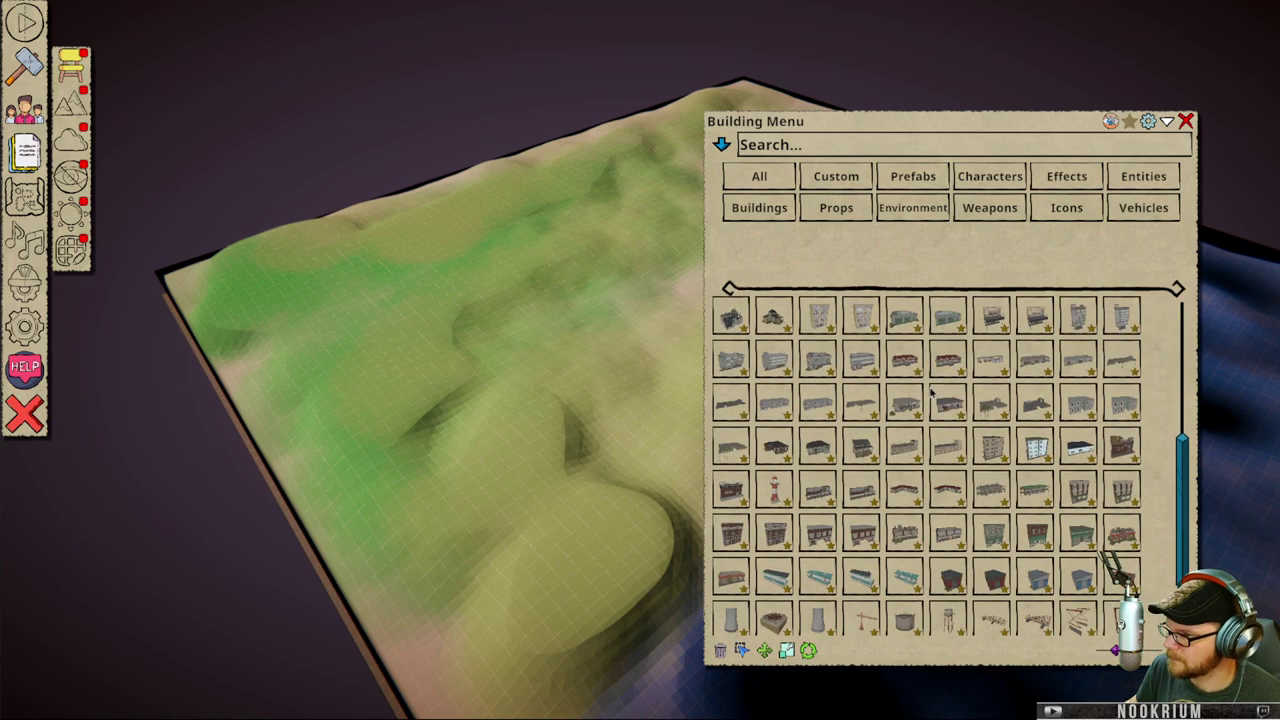
# - Find the Church among the building models, place it on the green hills near the map corner and close the Building Menu
pyautogui.scroll(-5, 910, 495)
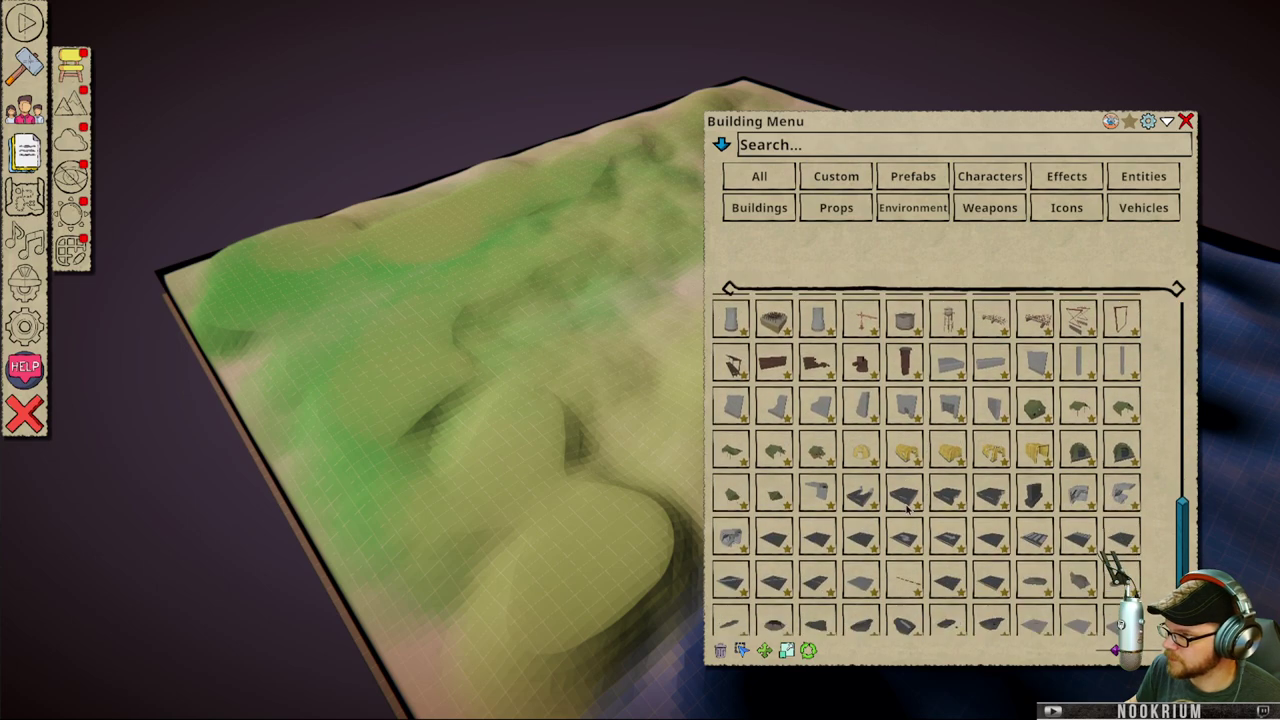
pyautogui.scroll(-5, 907, 508)
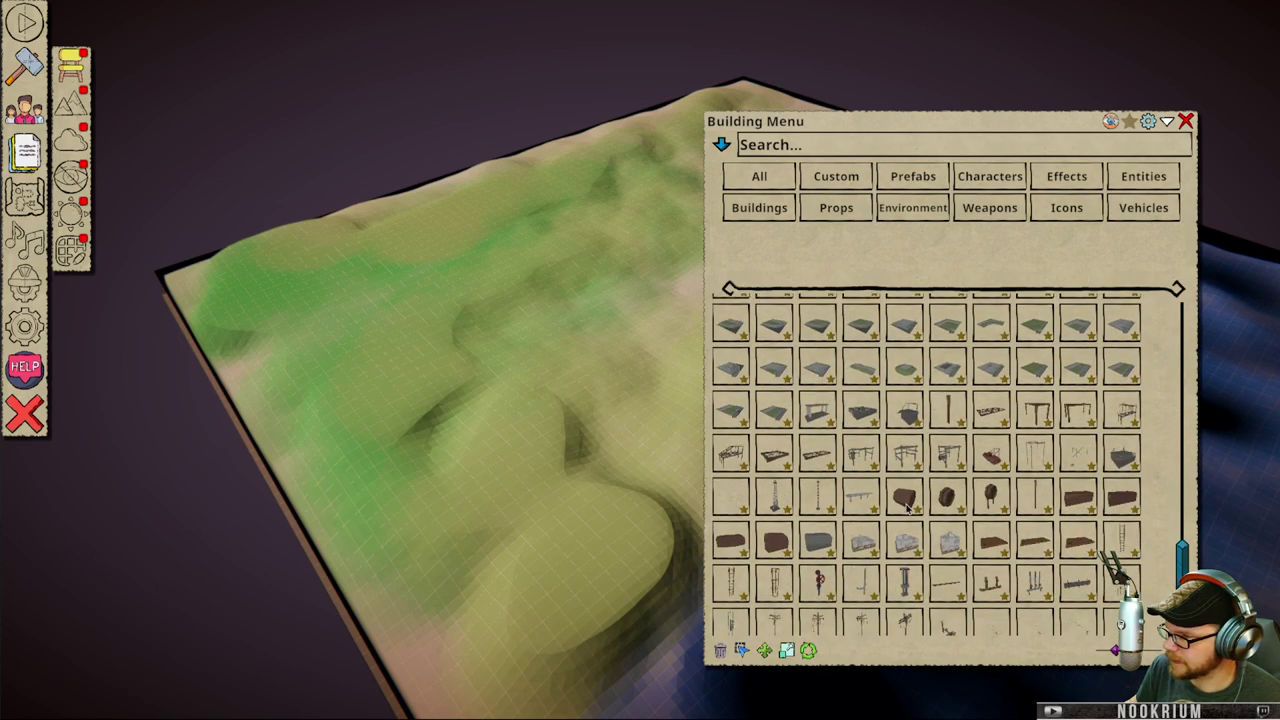
pyautogui.scroll(-5, 907, 508)
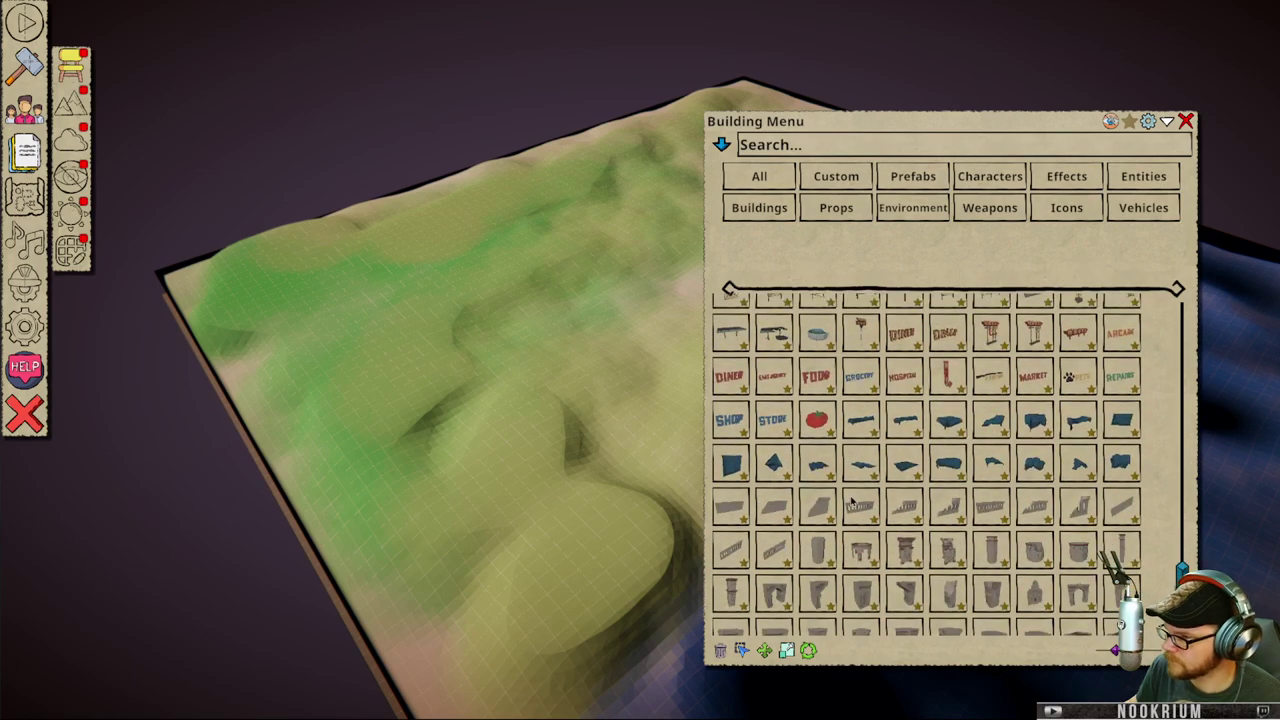
pyautogui.scroll(-6, 852, 503)
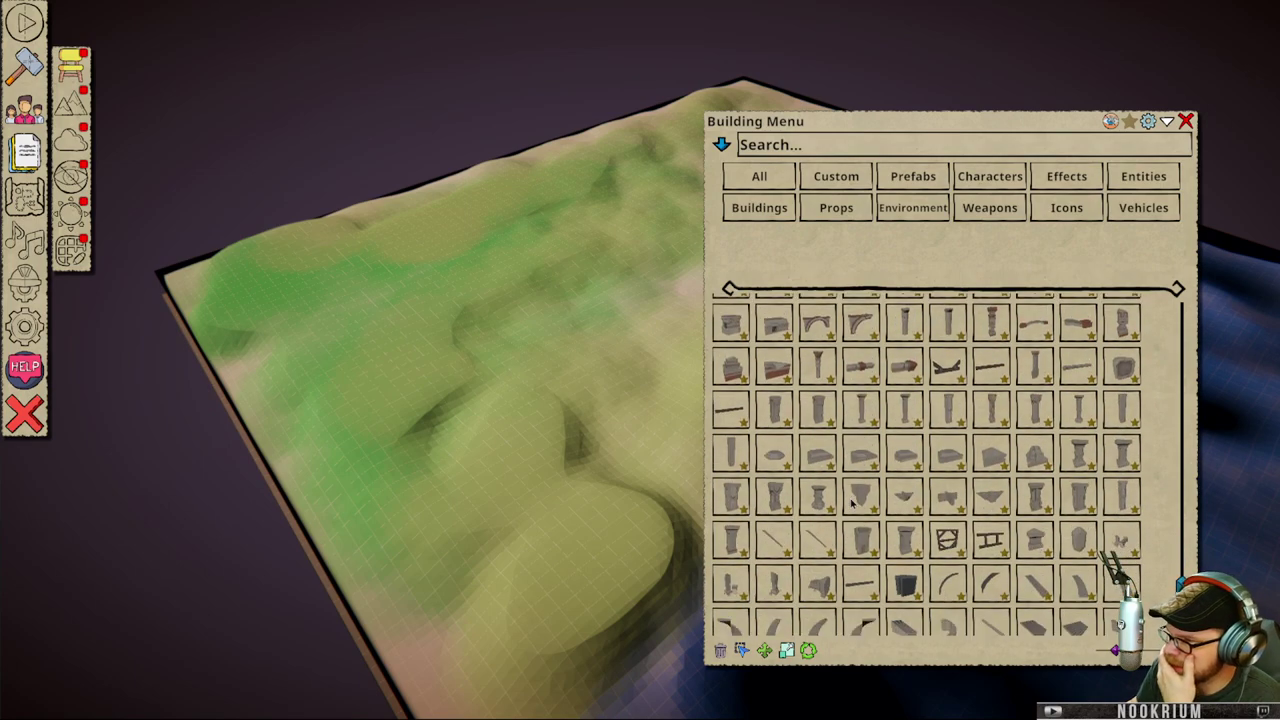
pyautogui.scroll(-6, 852, 503)
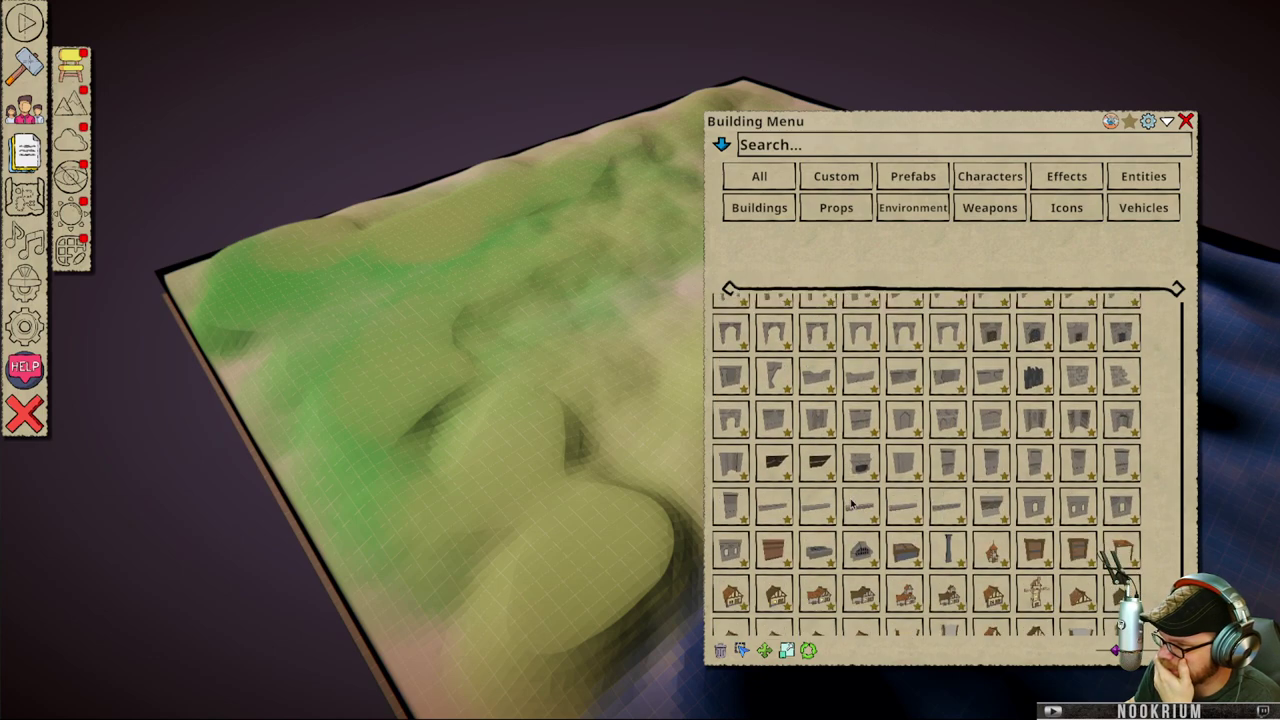
pyautogui.scroll(-3, 870, 495)
pyautogui.click(993, 422)
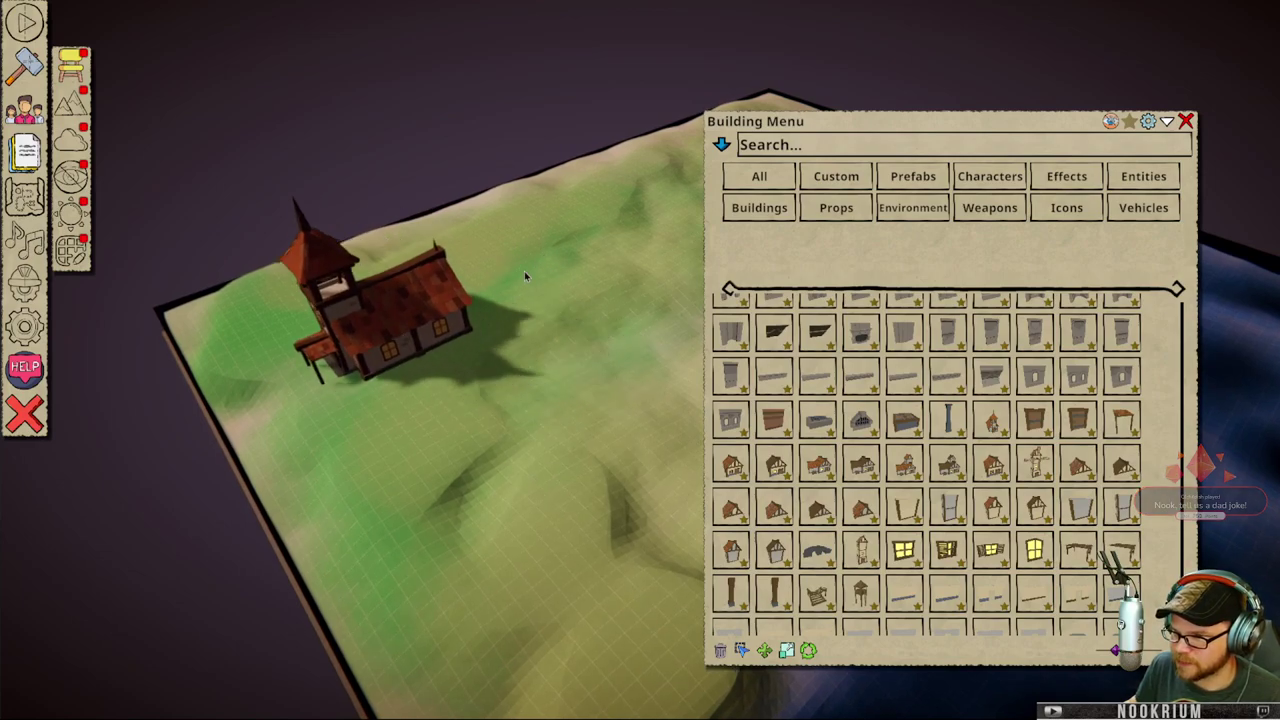
pyautogui.click(835, 177)
pyautogui.click(1186, 121)
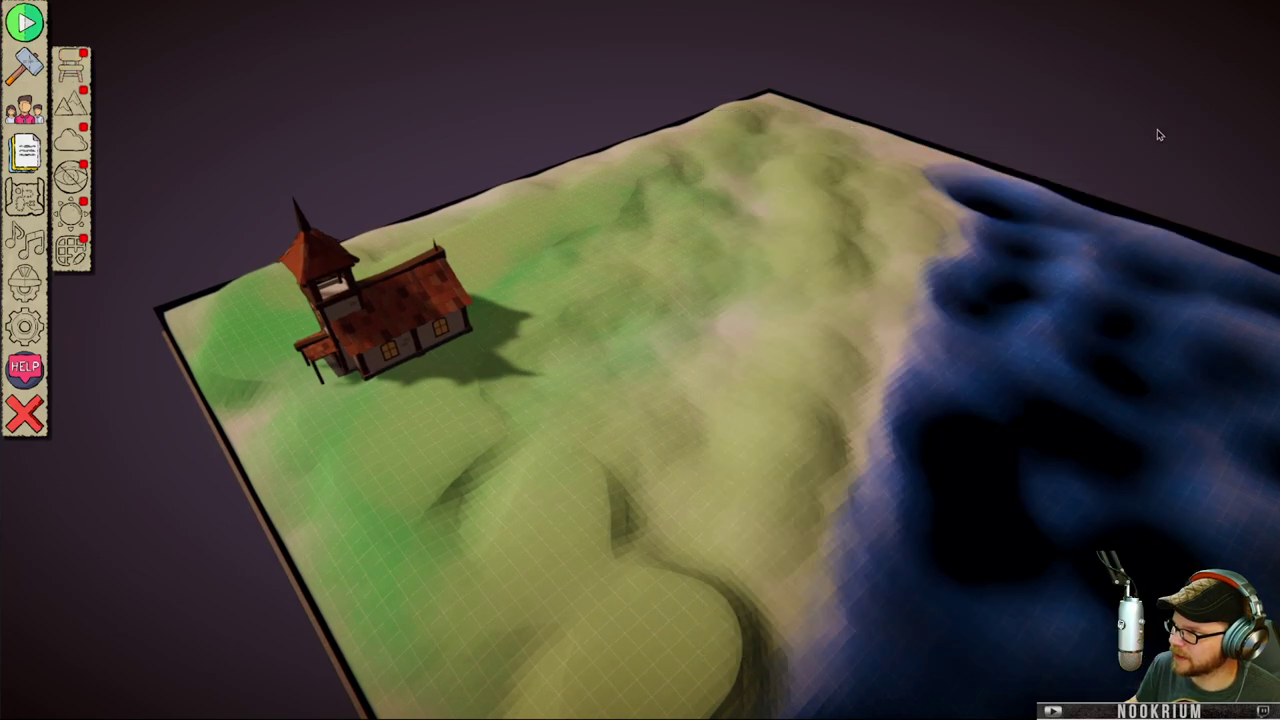
# - Select the church, bring up its play options and turn on Open Door
pyautogui.press('a')
pyautogui.press('w')
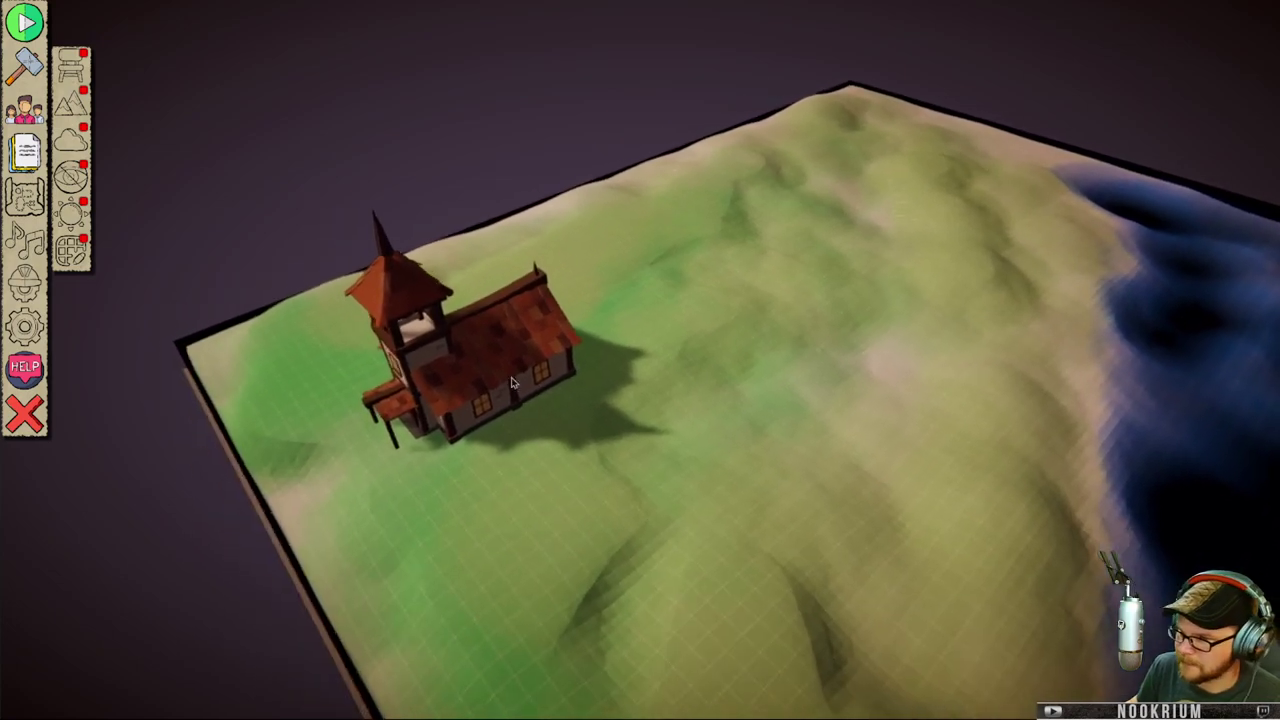
pyautogui.click(550, 380)
pyautogui.rightClick(471, 382)
pyautogui.press('a')
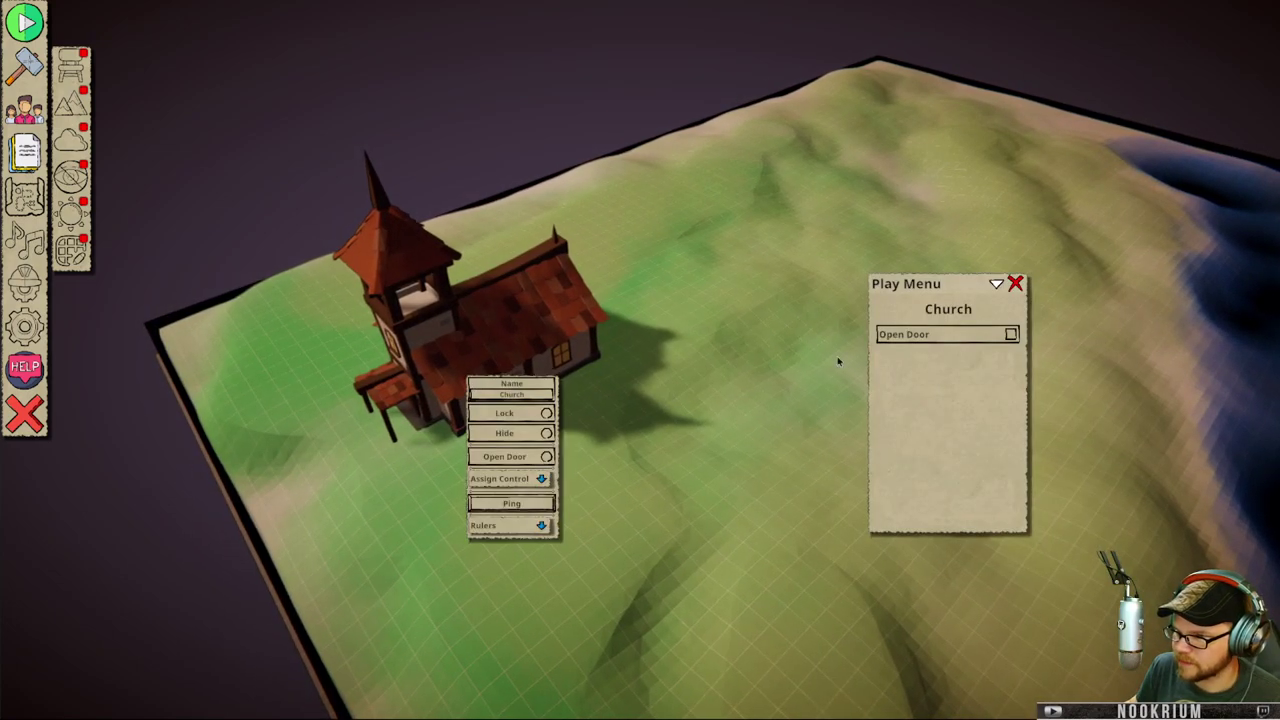
pyautogui.scroll(2, 728, 374)
pyautogui.scroll(2, 728, 374)
pyautogui.press('a')
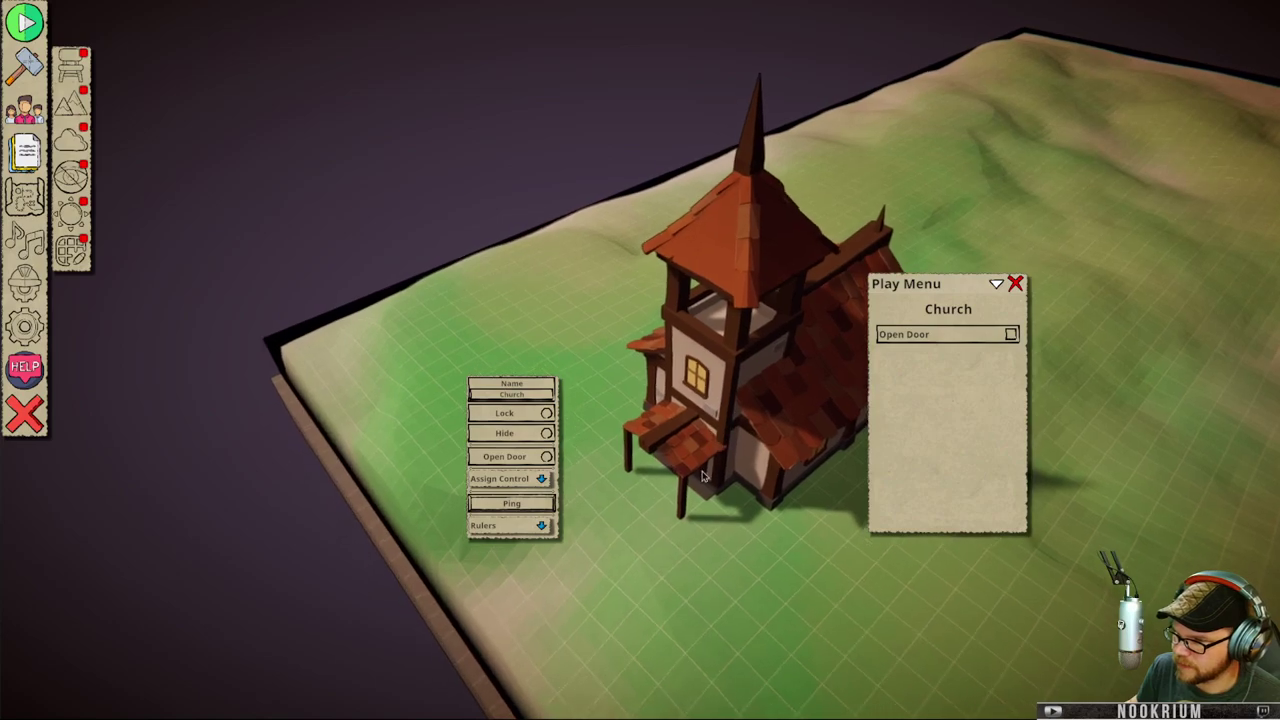
pyautogui.moveTo(708, 450); pyautogui.dragTo(760, 375, button='middle')
pyautogui.click(1011, 335)
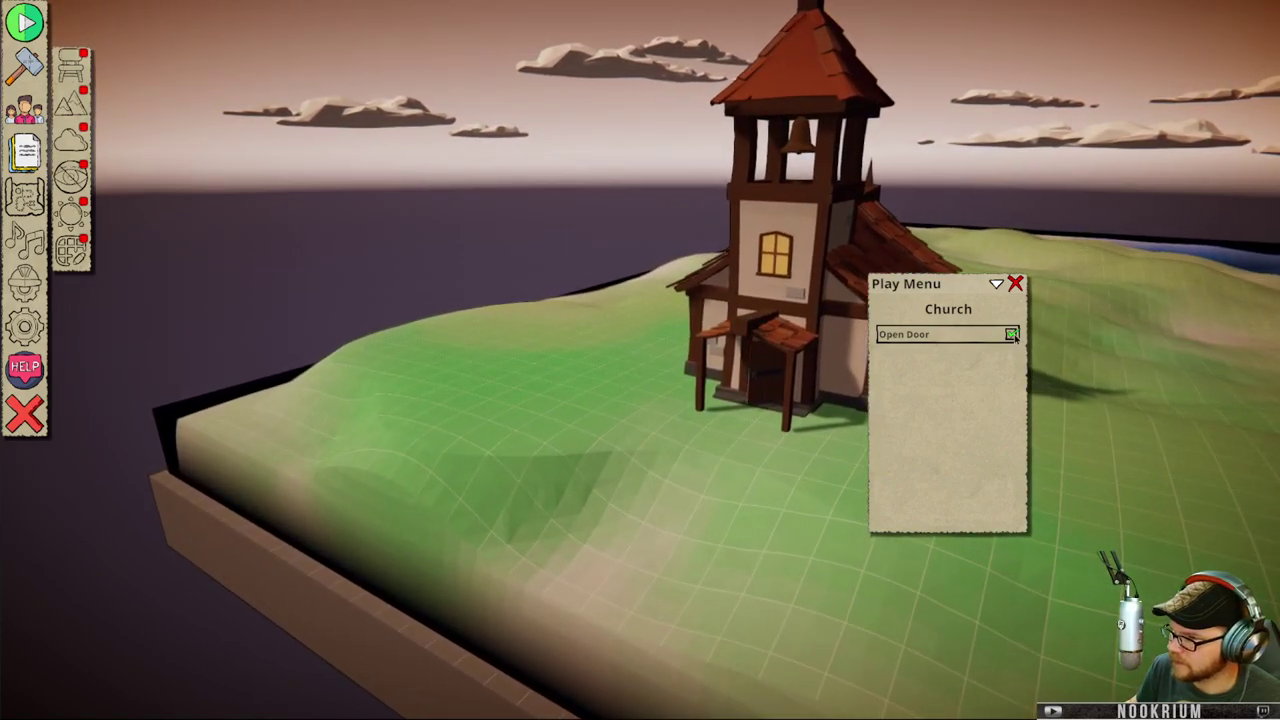
# - Examine the church from several sides and look through its Assign Control and Rulers options, choosing the Linear ruler
pyautogui.moveTo(697, 408); pyautogui.dragTo(680, 443, button='middle')
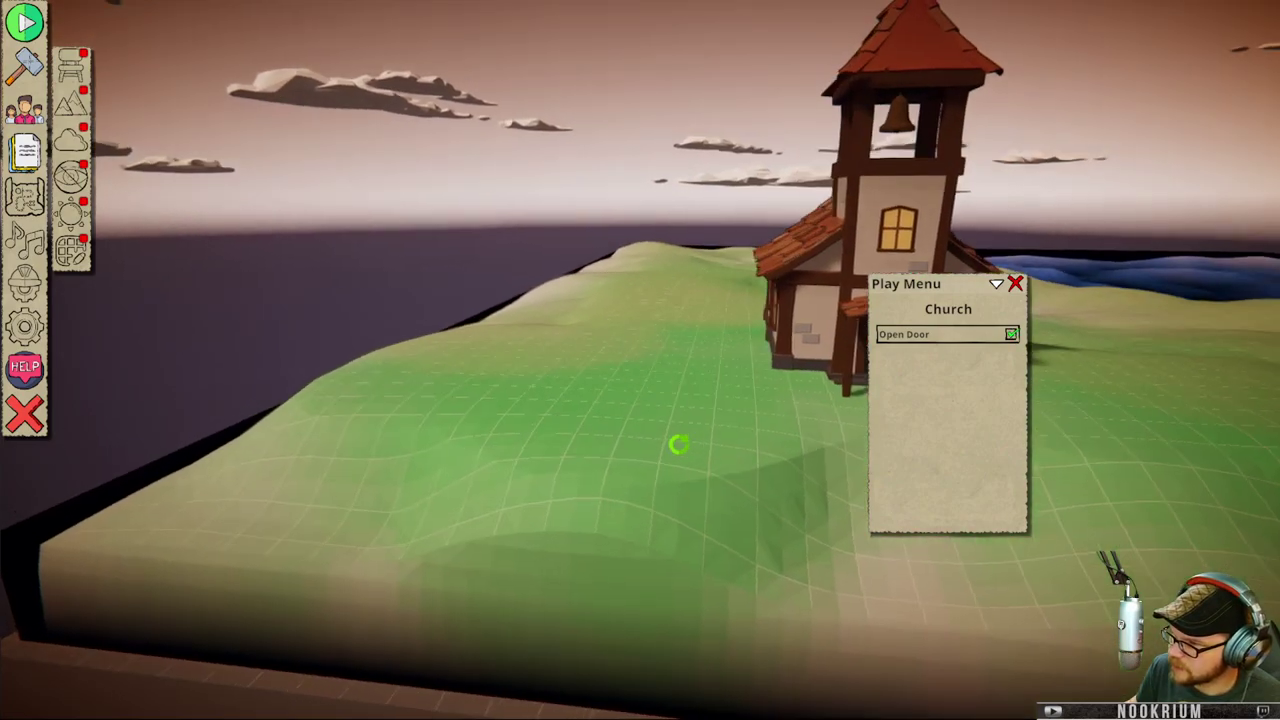
pyautogui.scroll(3, 761, 374)
pyautogui.scroll(-3, 761, 374)
pyautogui.moveTo(761, 374); pyautogui.dragTo(655, 402, button='middle')
pyautogui.rightClick(656, 398)
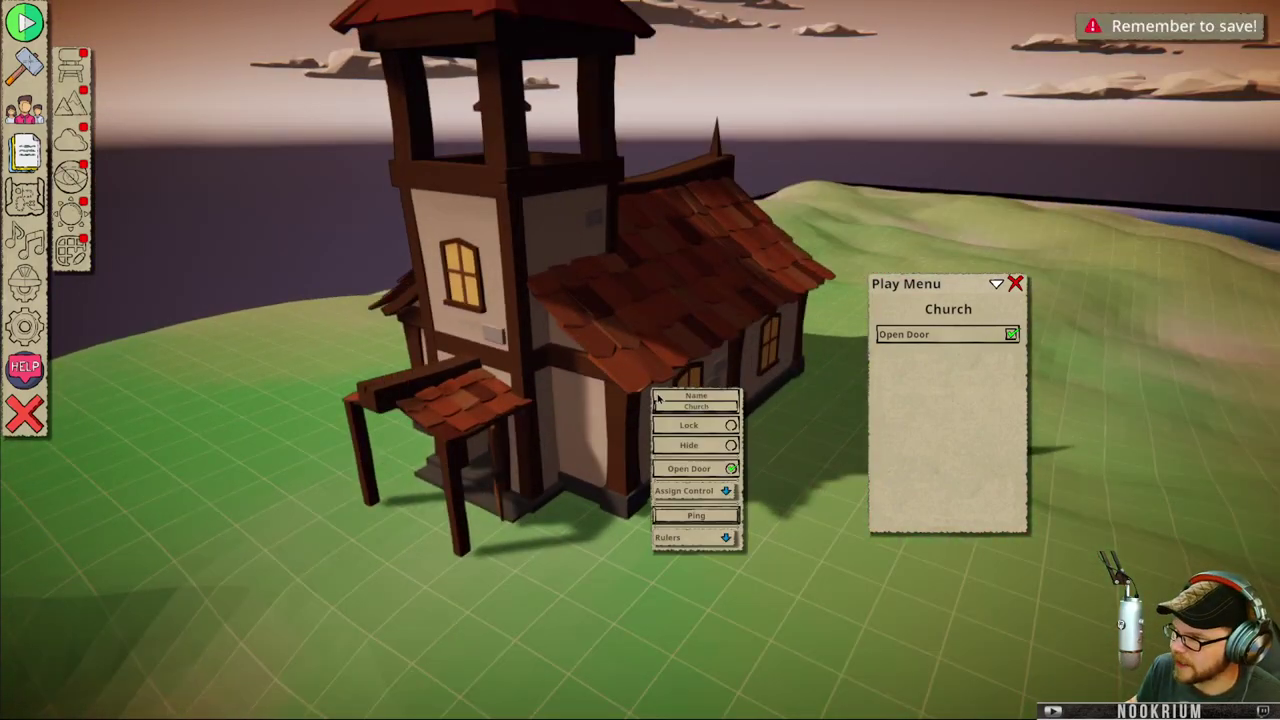
pyautogui.click(726, 491)
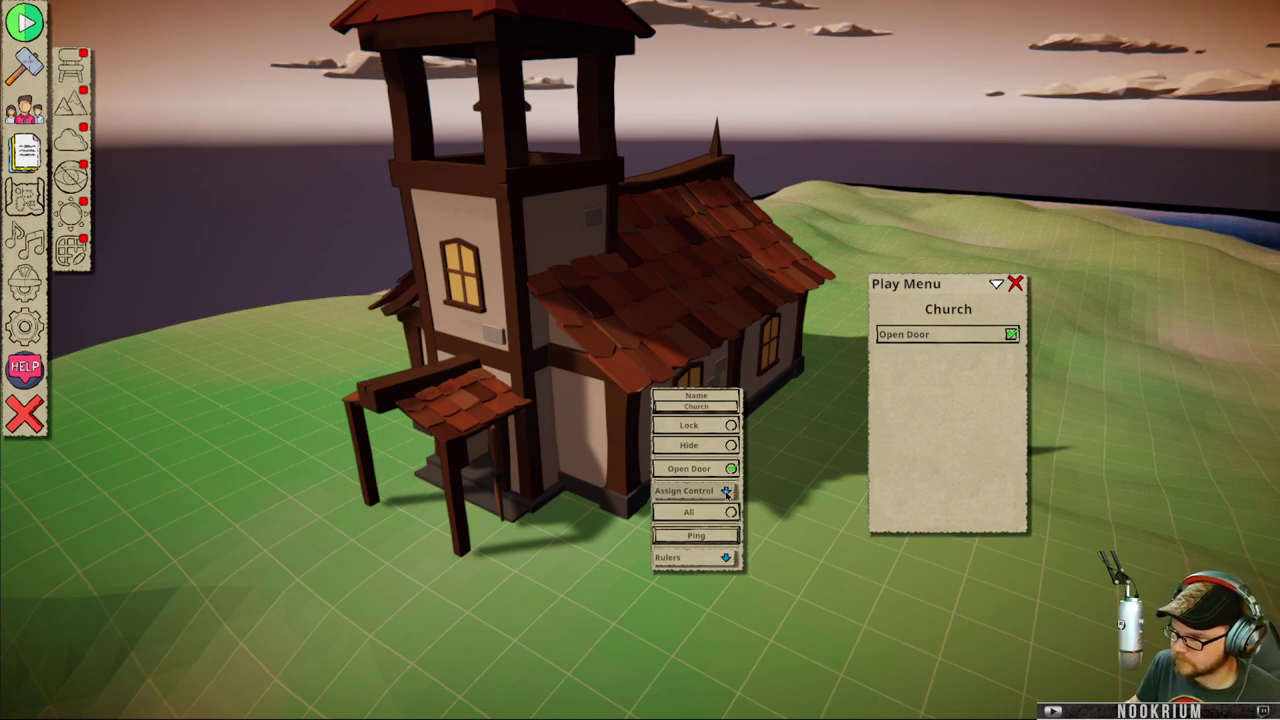
pyautogui.click(726, 491)
pyautogui.click(727, 538)
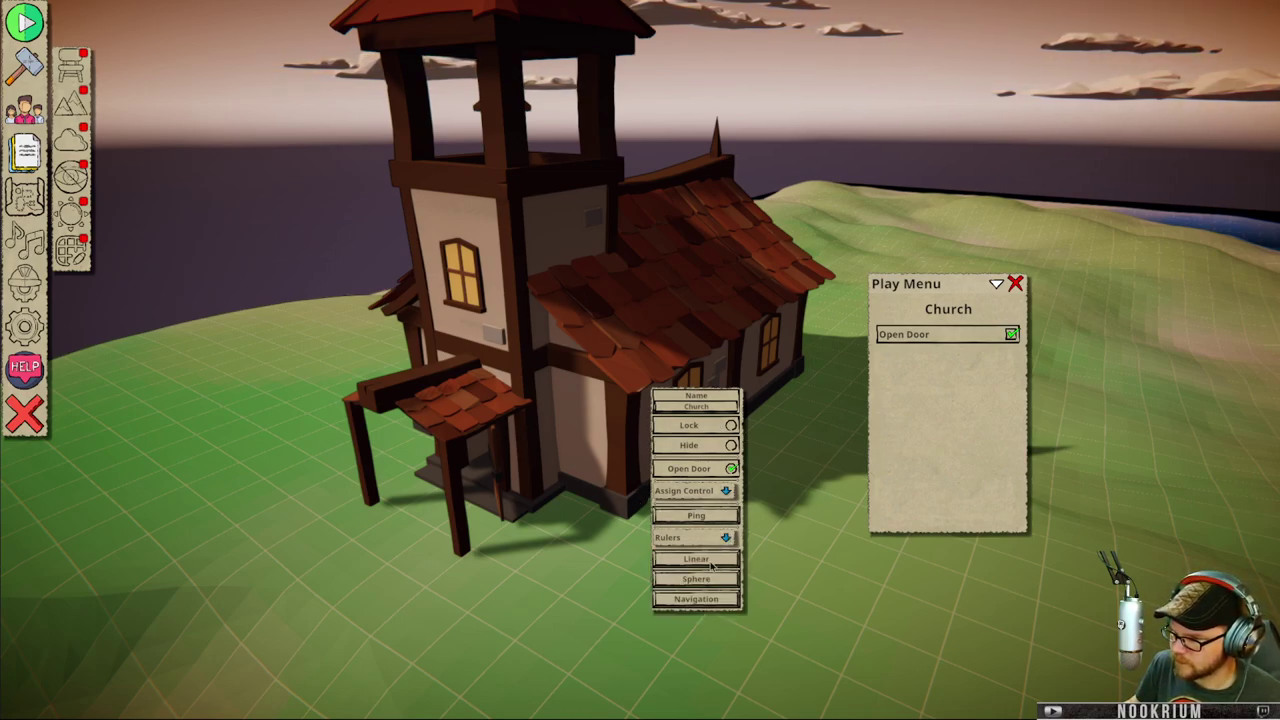
pyautogui.click(712, 562)
pyautogui.rightClick(793, 541)
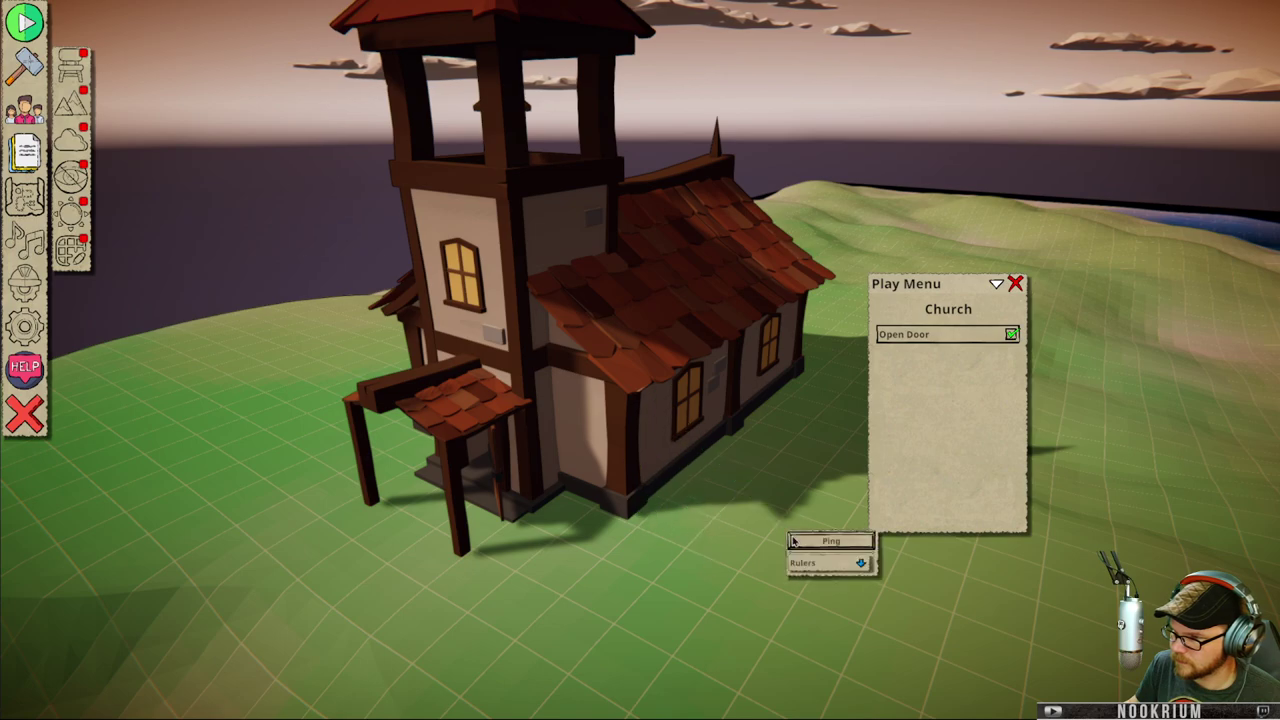
pyautogui.rightClick(465, 485)
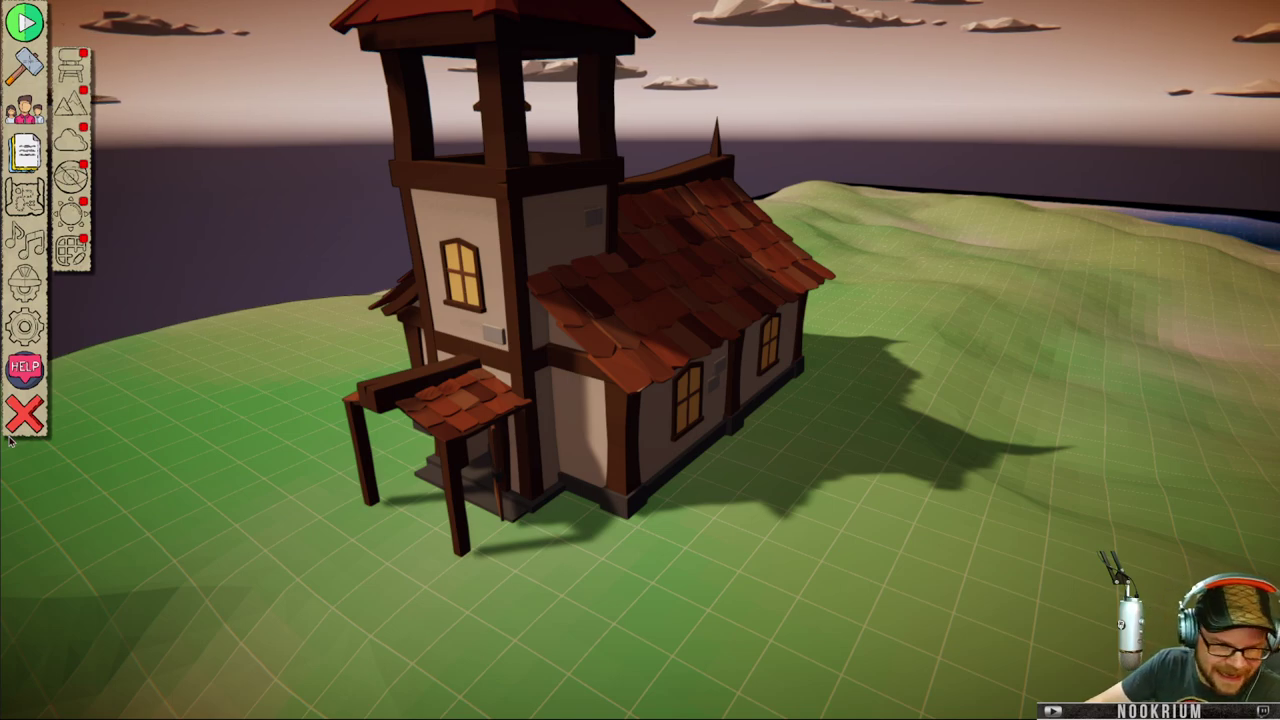
# - Reopen the Building Menu with the church entrance in view
pyautogui.moveTo(374, 455); pyautogui.dragTo(450, 460, button='right')
pyautogui.press('d')
pyautogui.click(76, 137)
pyautogui.click(71, 103)
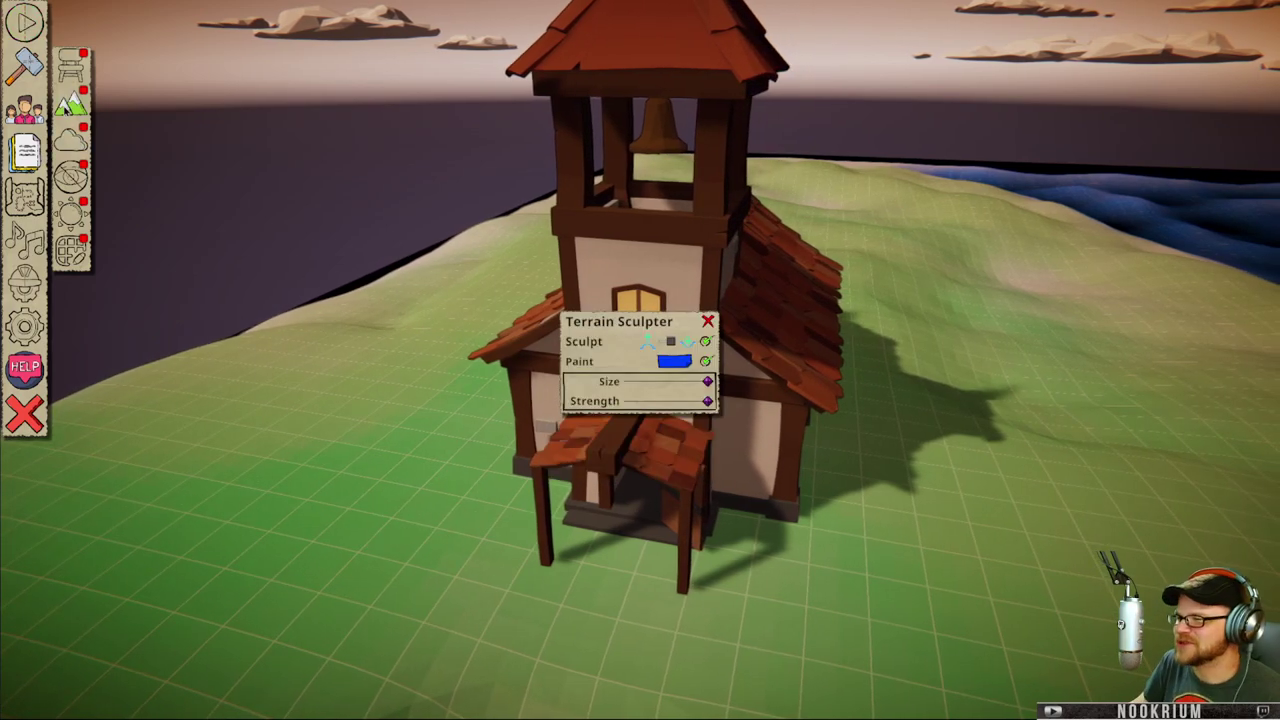
pyautogui.click(68, 70)
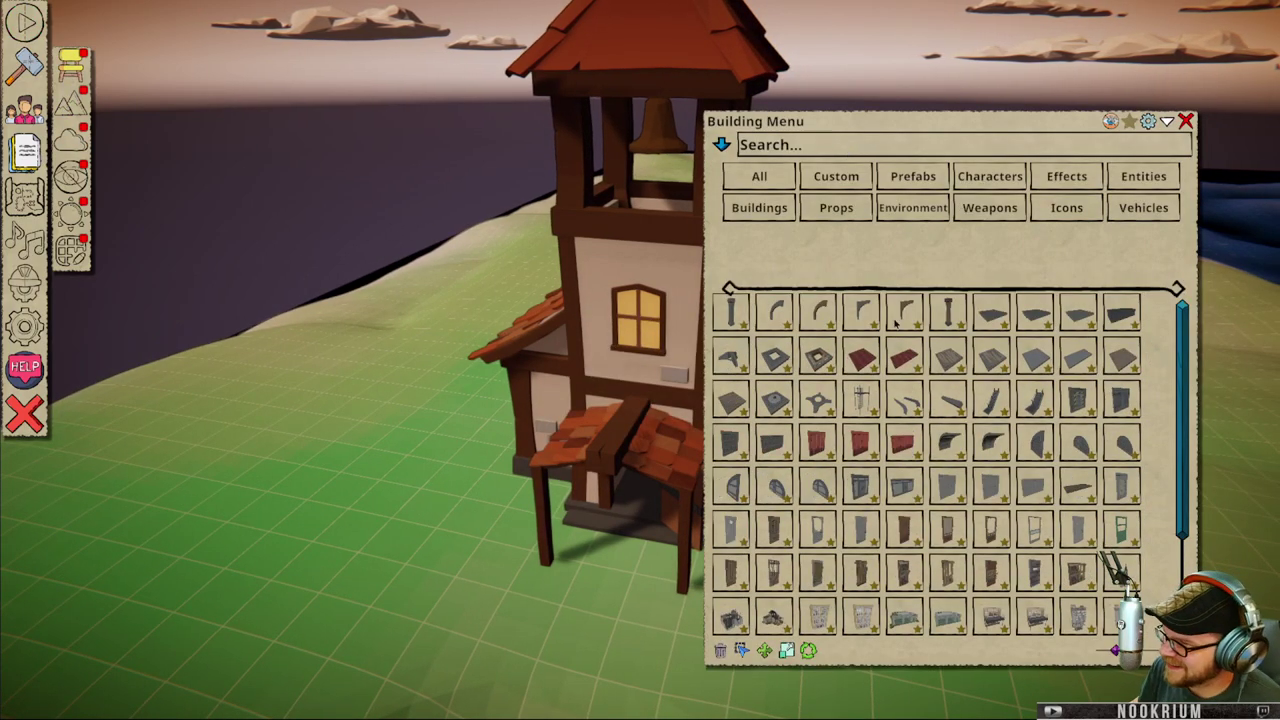
# - Try out a flat square building piece beside the church
pyautogui.press('d')
pyautogui.press('s')
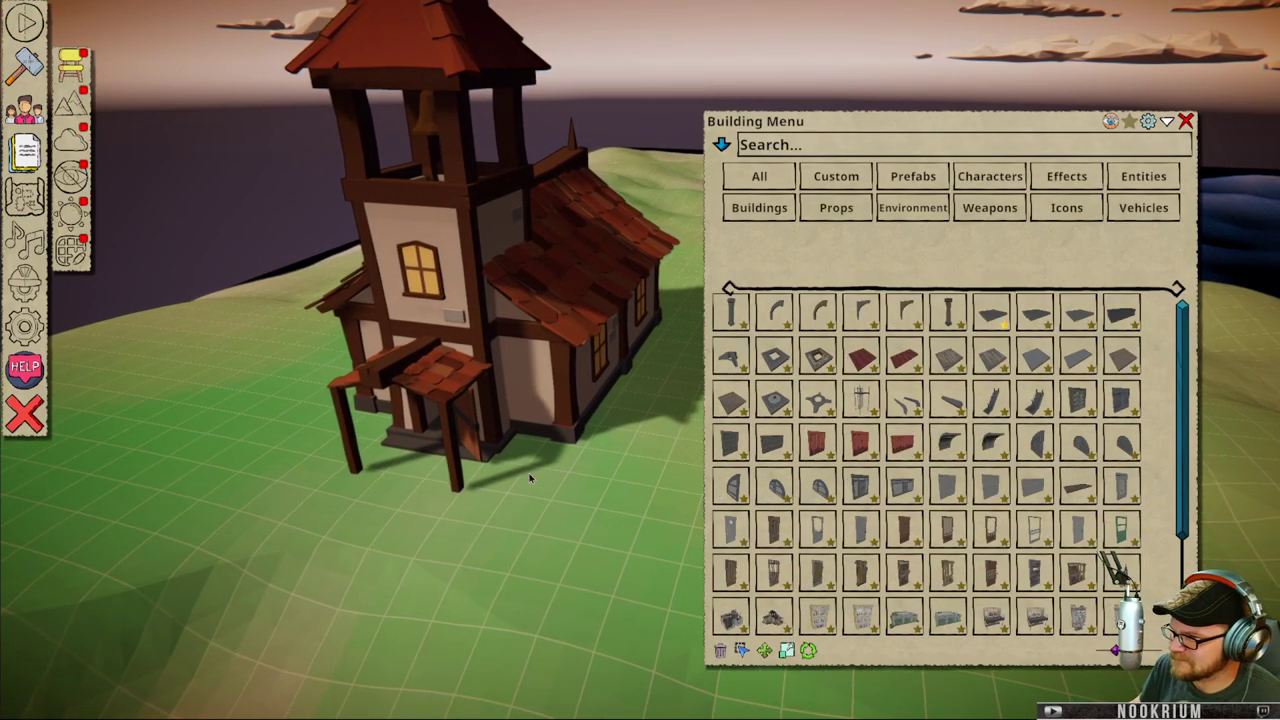
pyautogui.click(1000, 318)
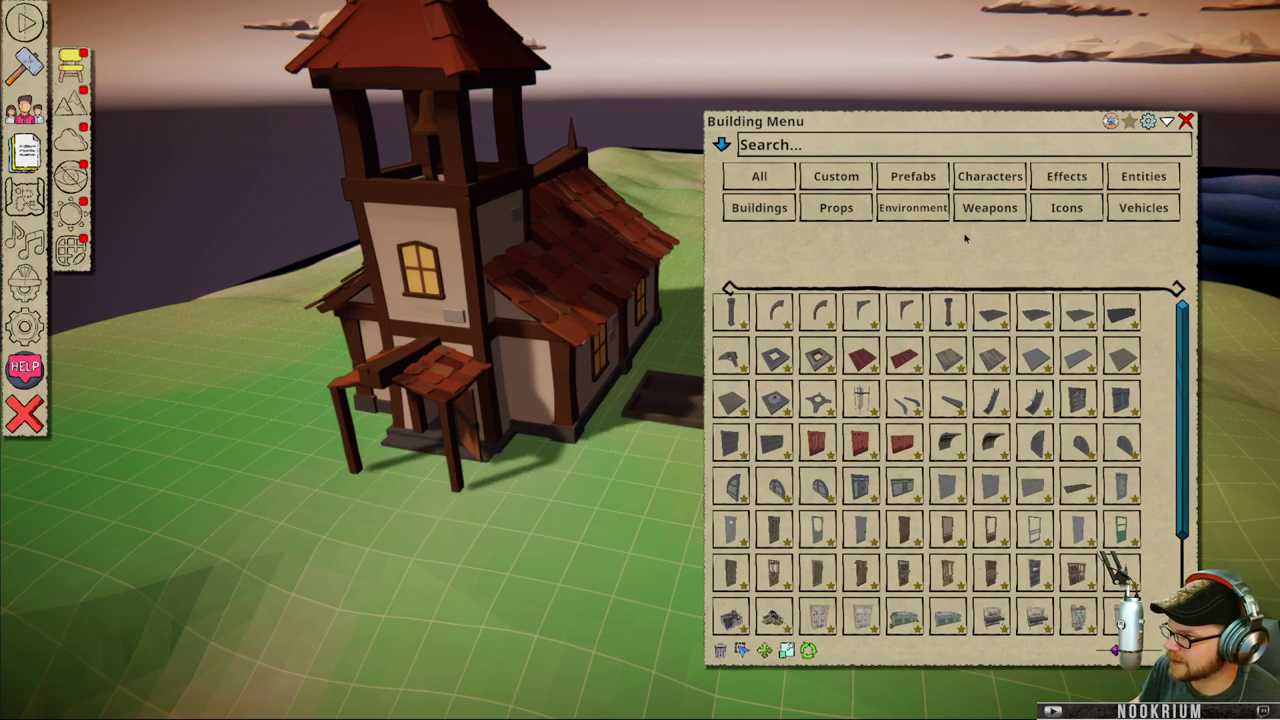
# - Look through the Entities and Icons categories, pick Dirt Round from Environment and place it in front of the church entrance
pyautogui.click(1127, 176)
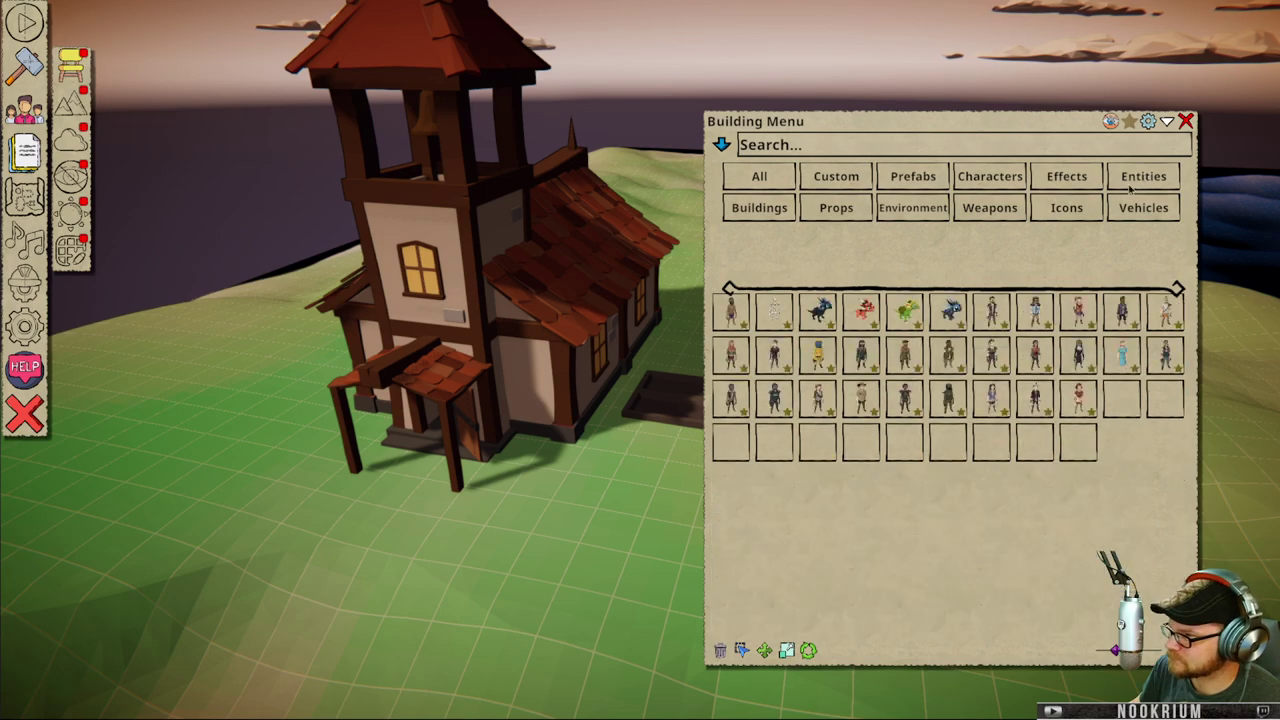
pyautogui.click(1086, 207)
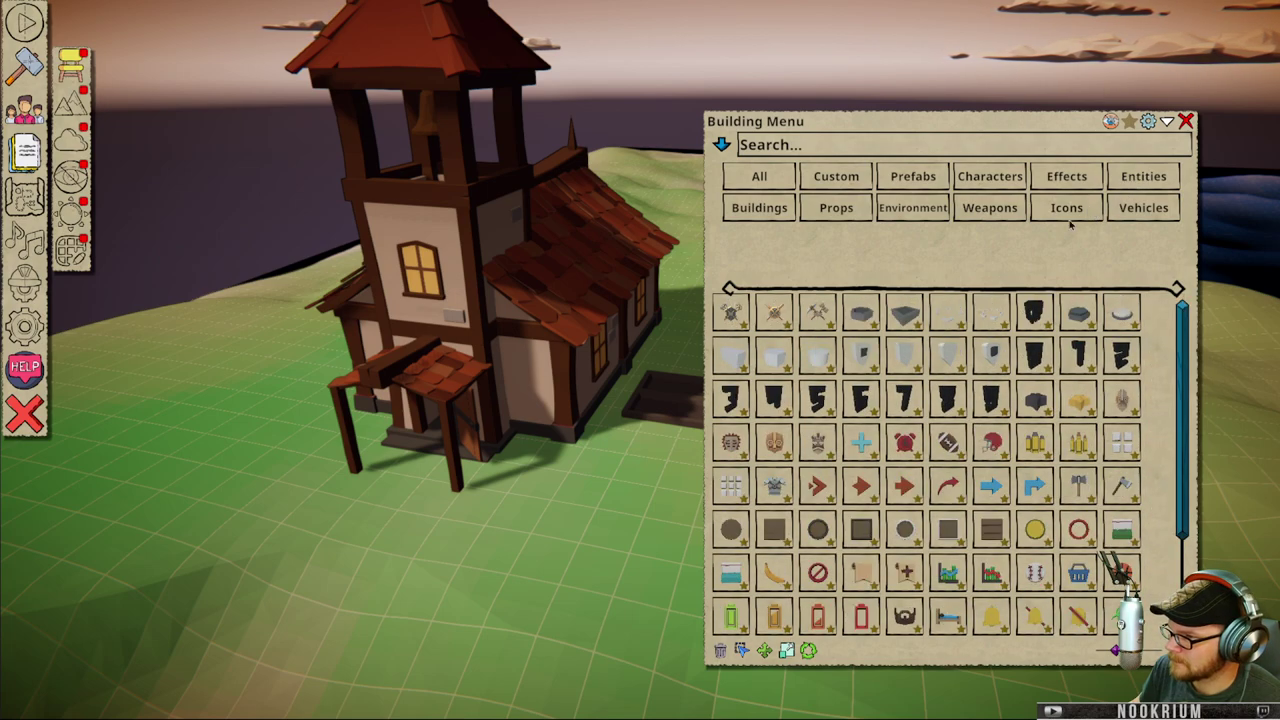
pyautogui.click(912, 208)
pyautogui.click(770, 535)
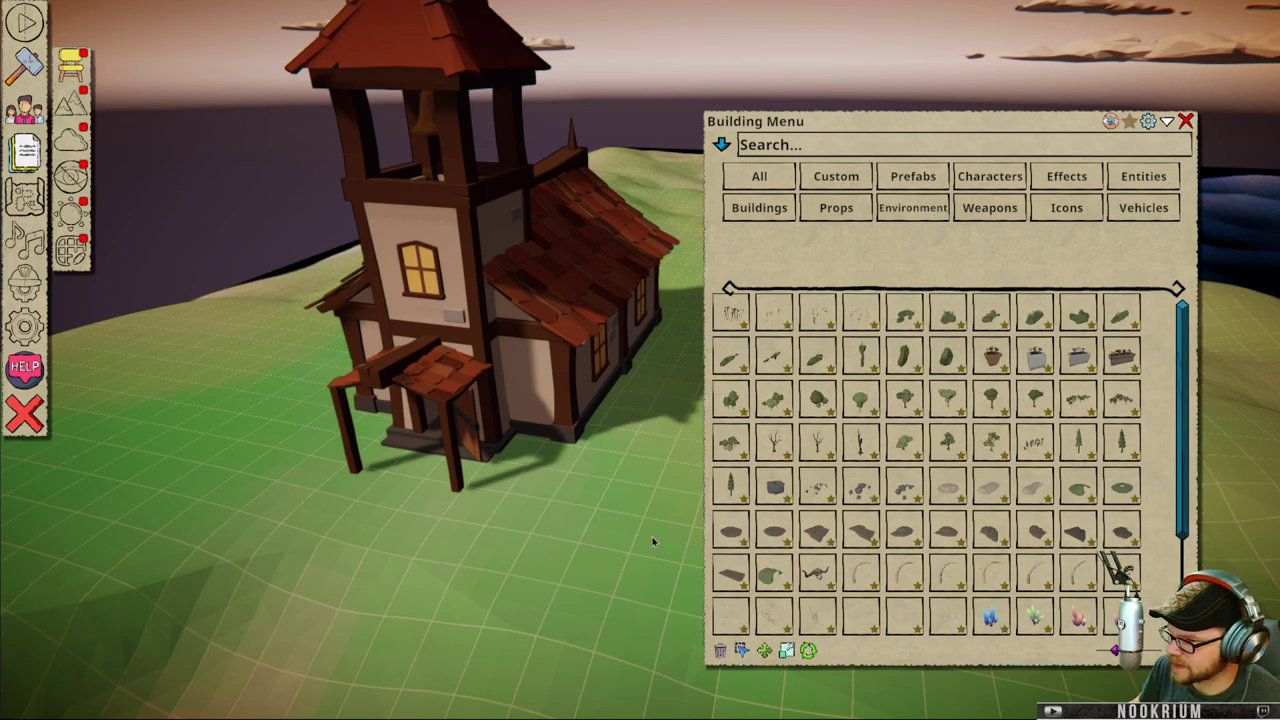
pyautogui.scroll(-1, 477, 431)
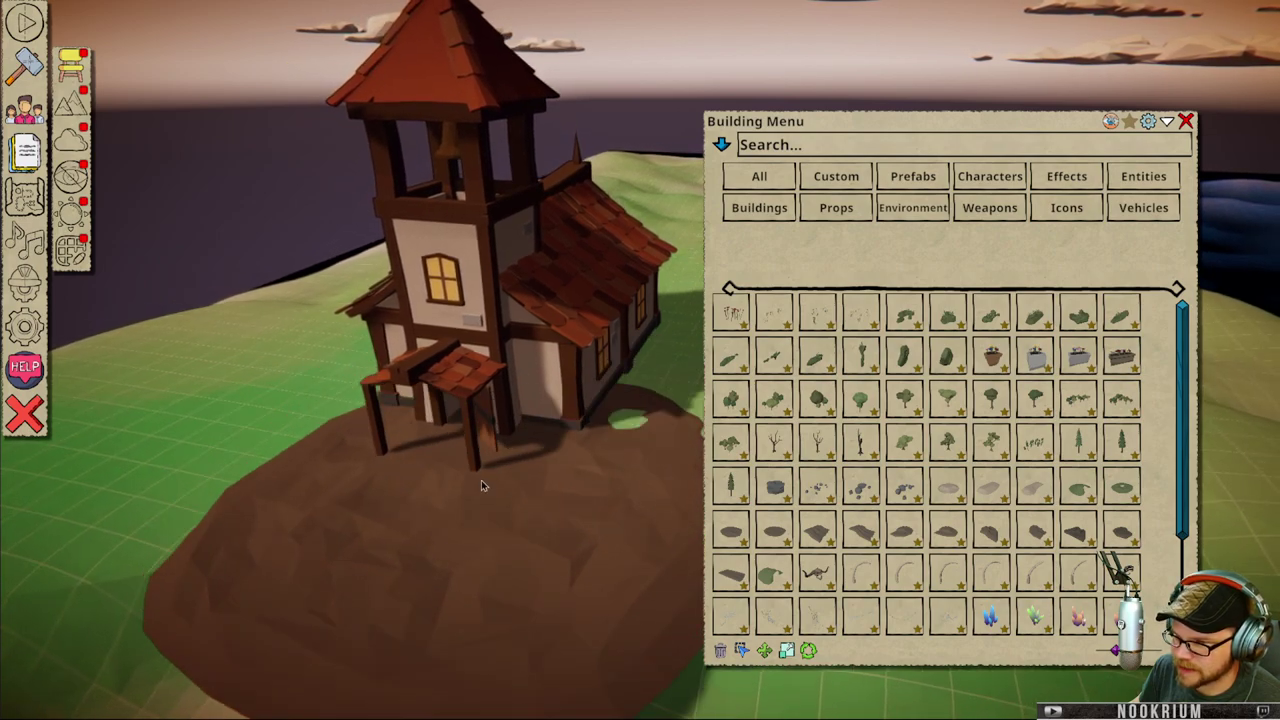
pyautogui.click(480, 441)
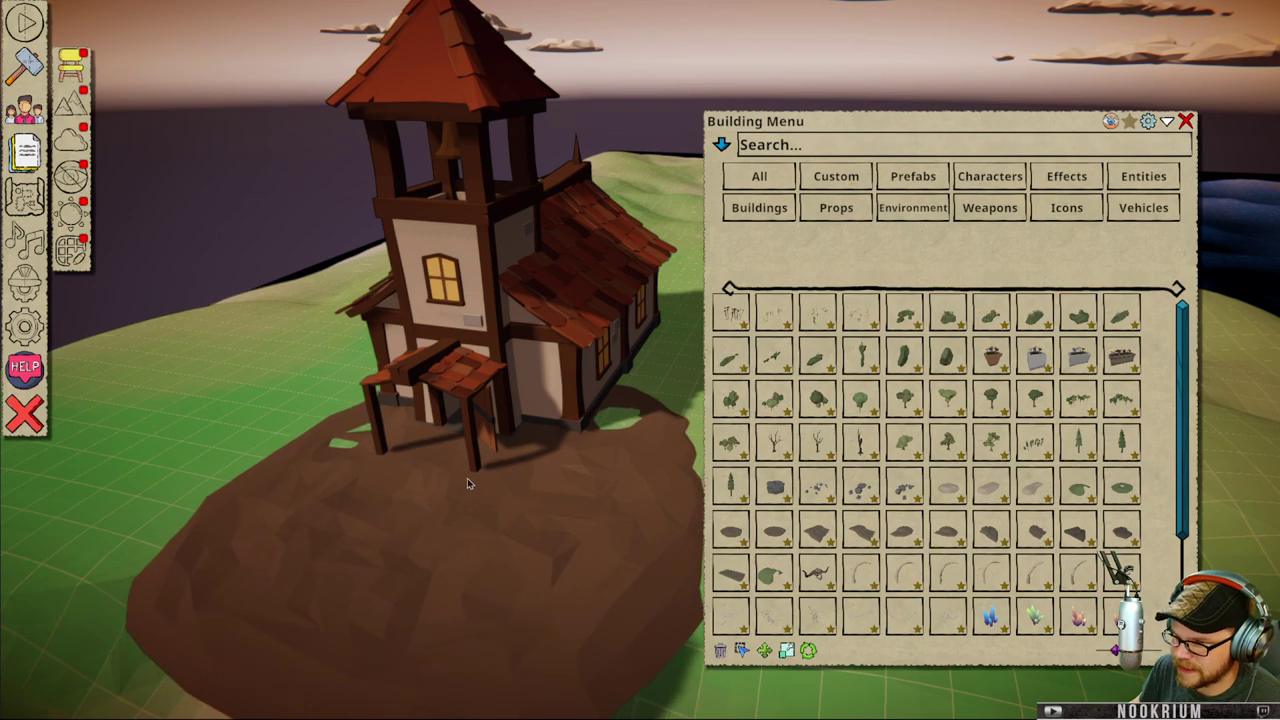
# - Select the dirt patch, collapse its Prop Settings, and sink it into the ground and shift it forward of the church porch
pyautogui.rightClick(470, 484)
pyautogui.press('s')
pyautogui.click(450, 438)
pyautogui.rightClick(451, 437)
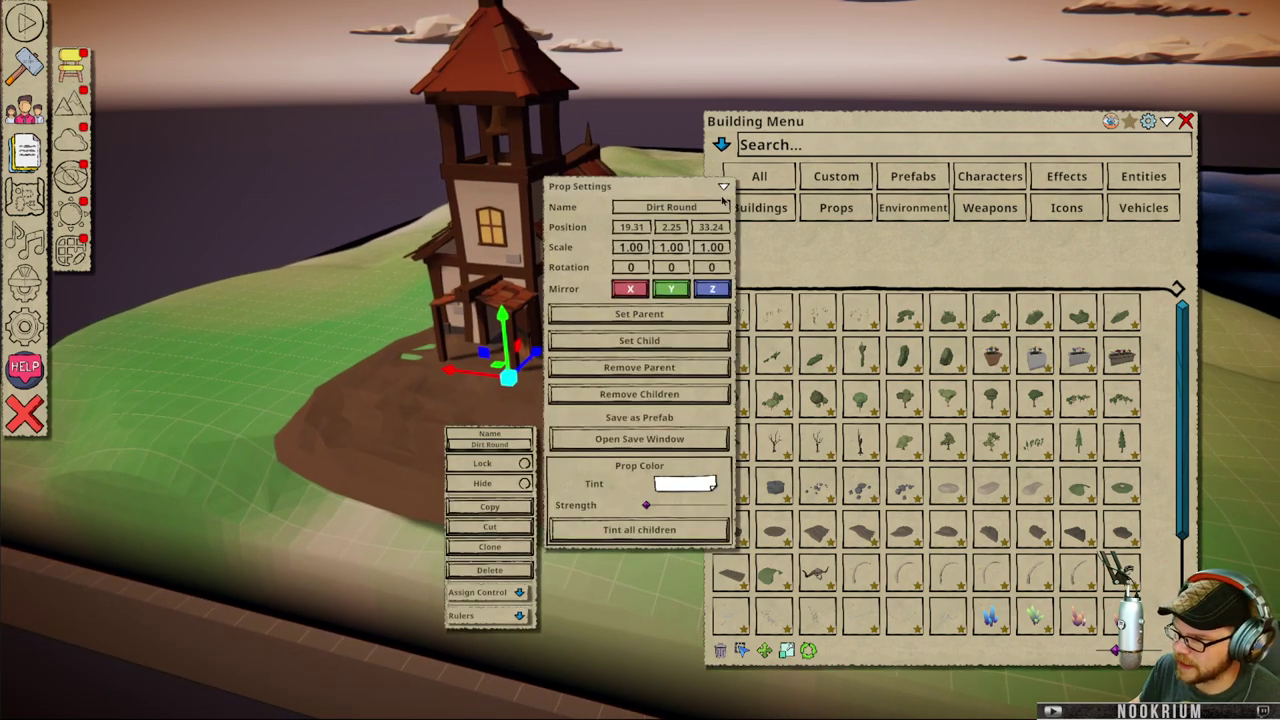
pyautogui.click(724, 187)
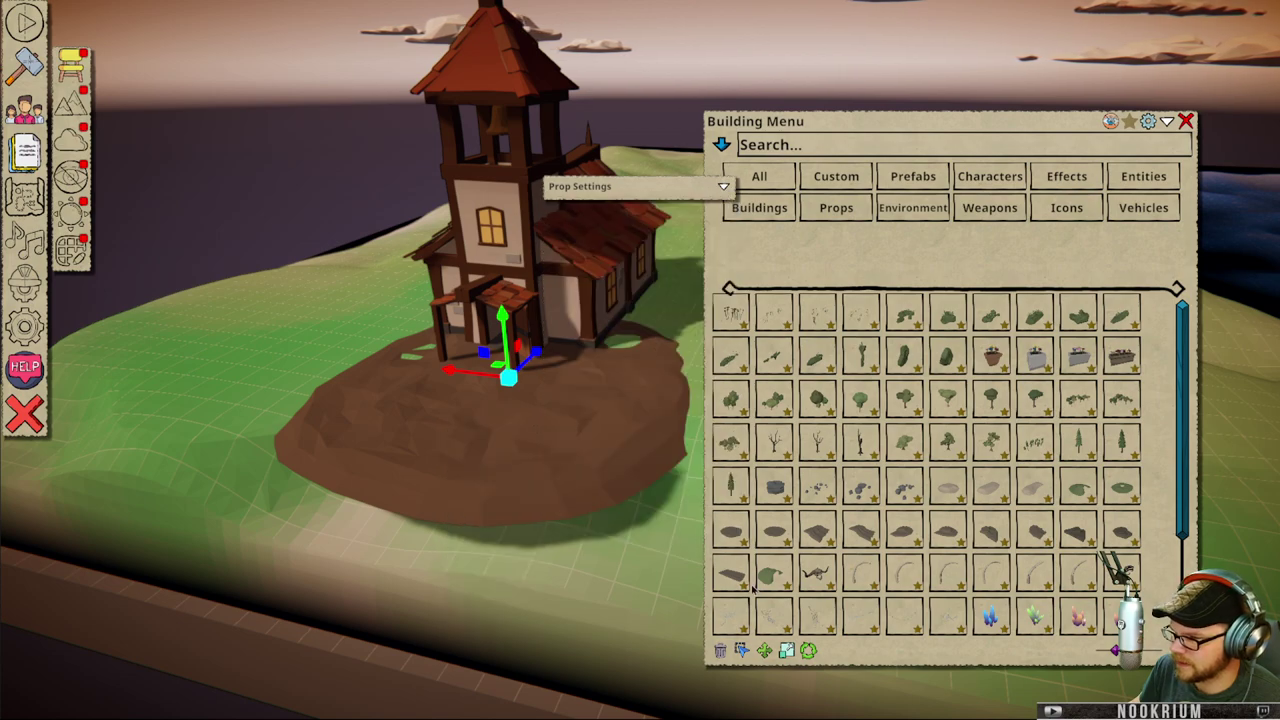
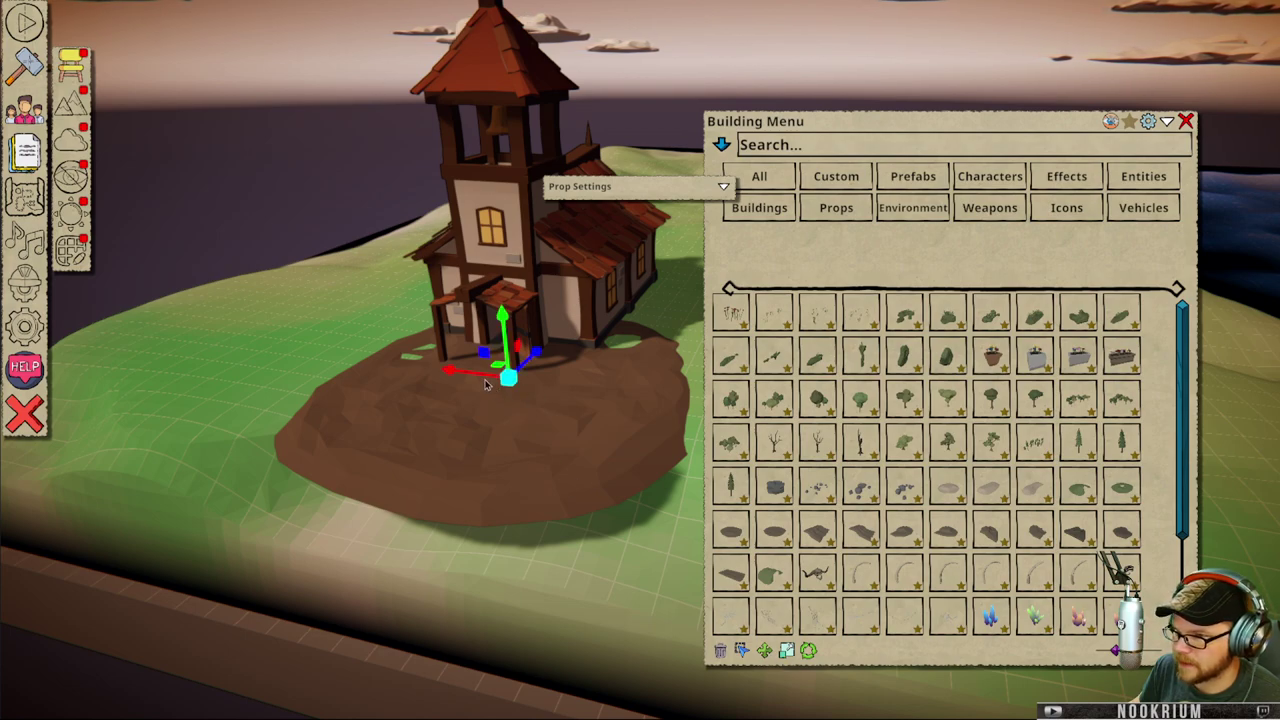
pyautogui.moveTo(461, 384); pyautogui.dragTo(509, 367)
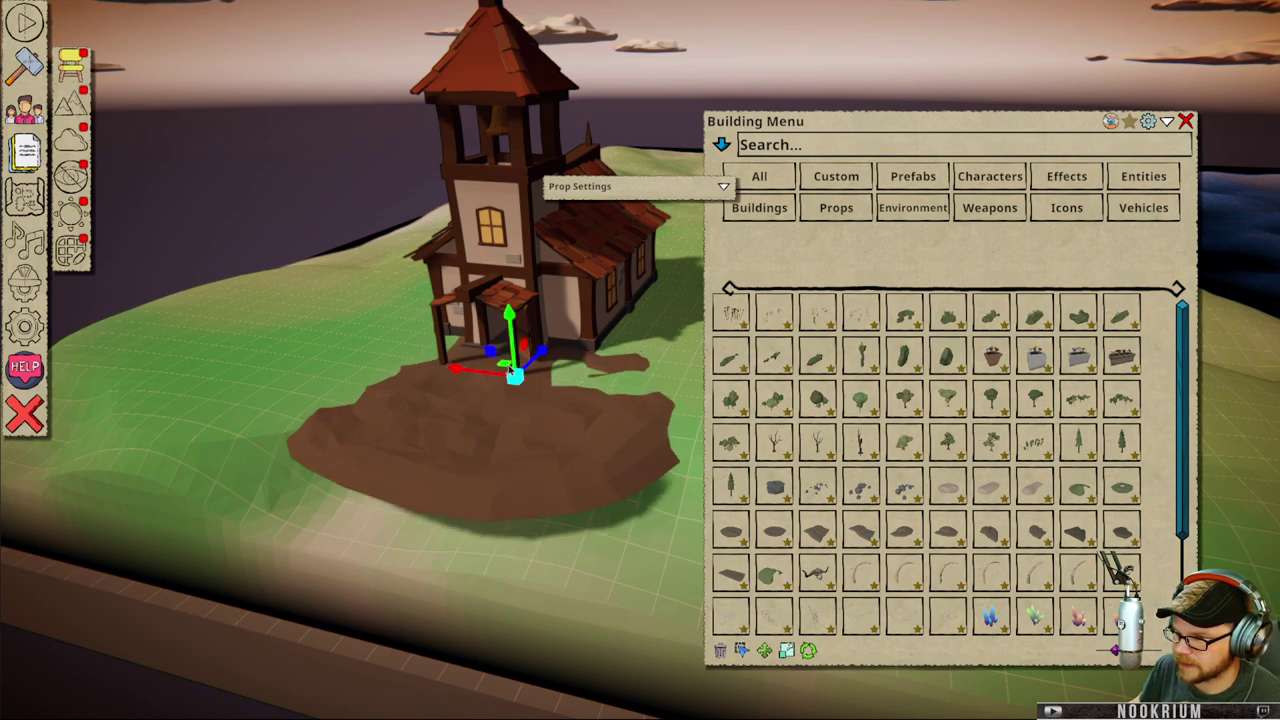
pyautogui.moveTo(526, 345); pyautogui.dragTo(547, 387, button='middle')
pyautogui.moveTo(547, 388); pyautogui.dragTo(487, 370, button='right')
pyautogui.moveTo(480, 370); pyautogui.dragTo(480, 372)
pyautogui.click(472, 490)
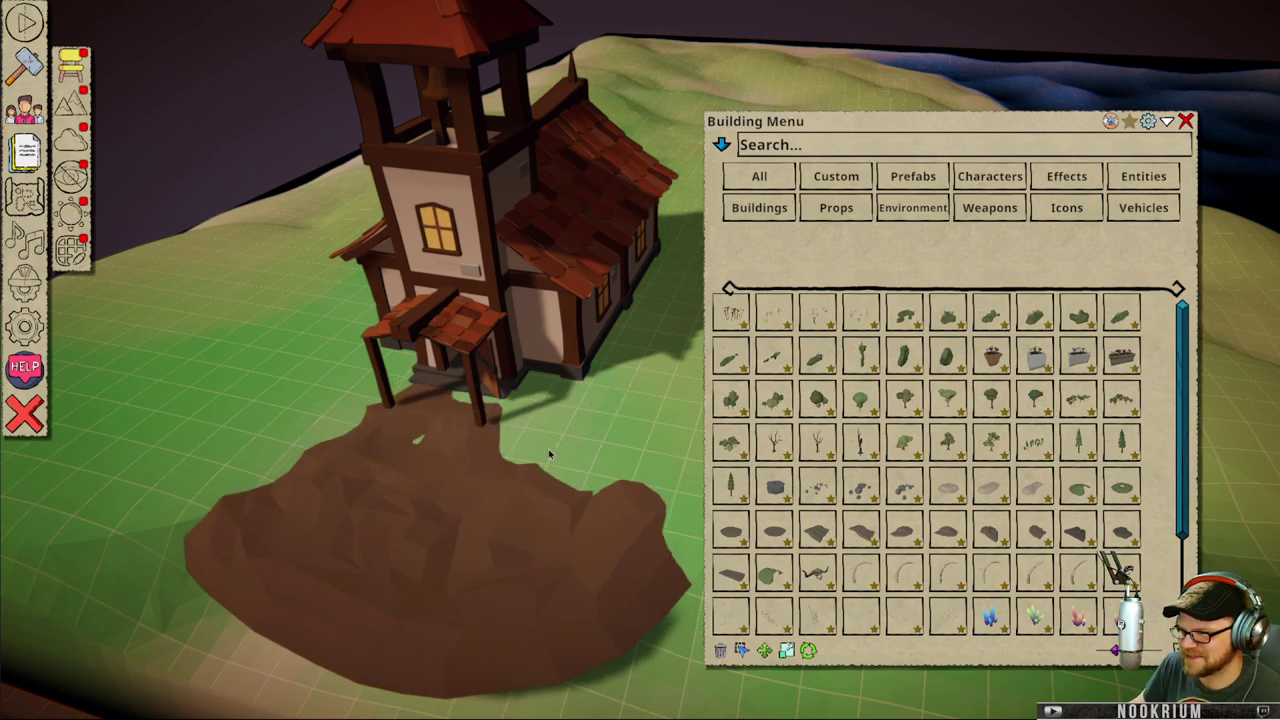
pyautogui.moveTo(548, 449); pyautogui.dragTo(788, 419, button='right')
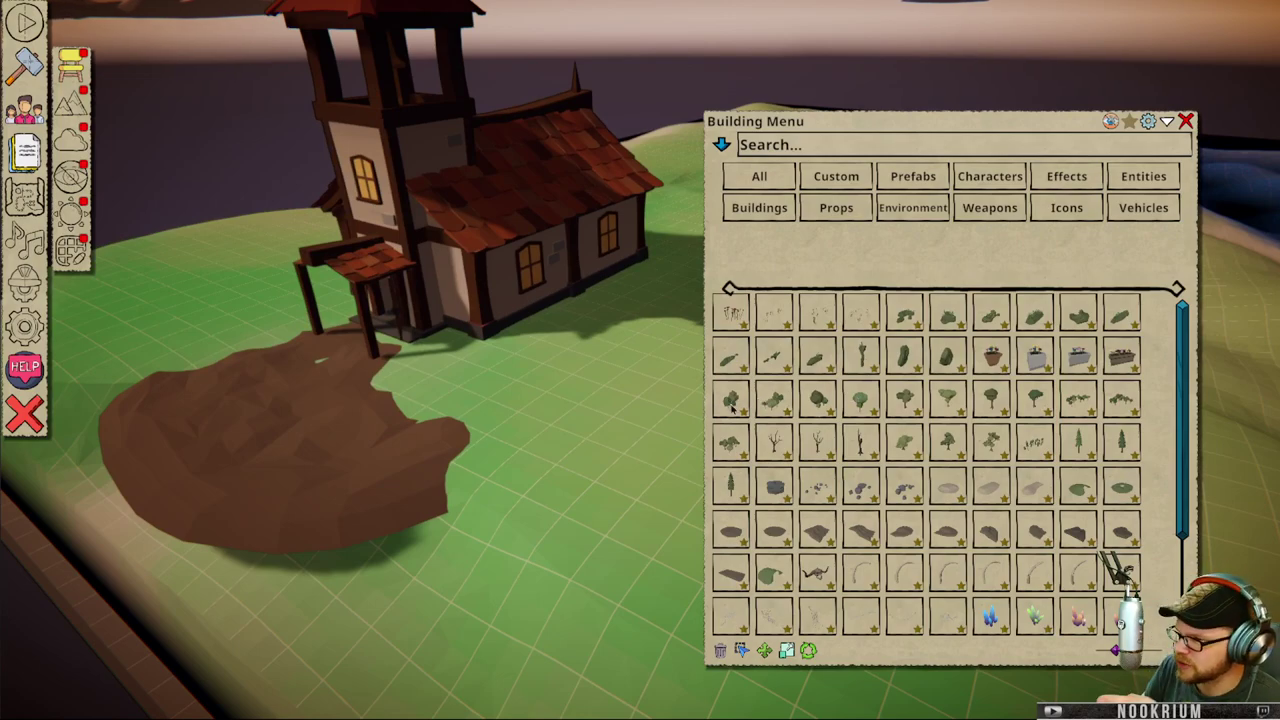
# - Pick a rock cluster from Environment and enable random rotation on X, Y and Z in the build settings
pyautogui.click(747, 362)
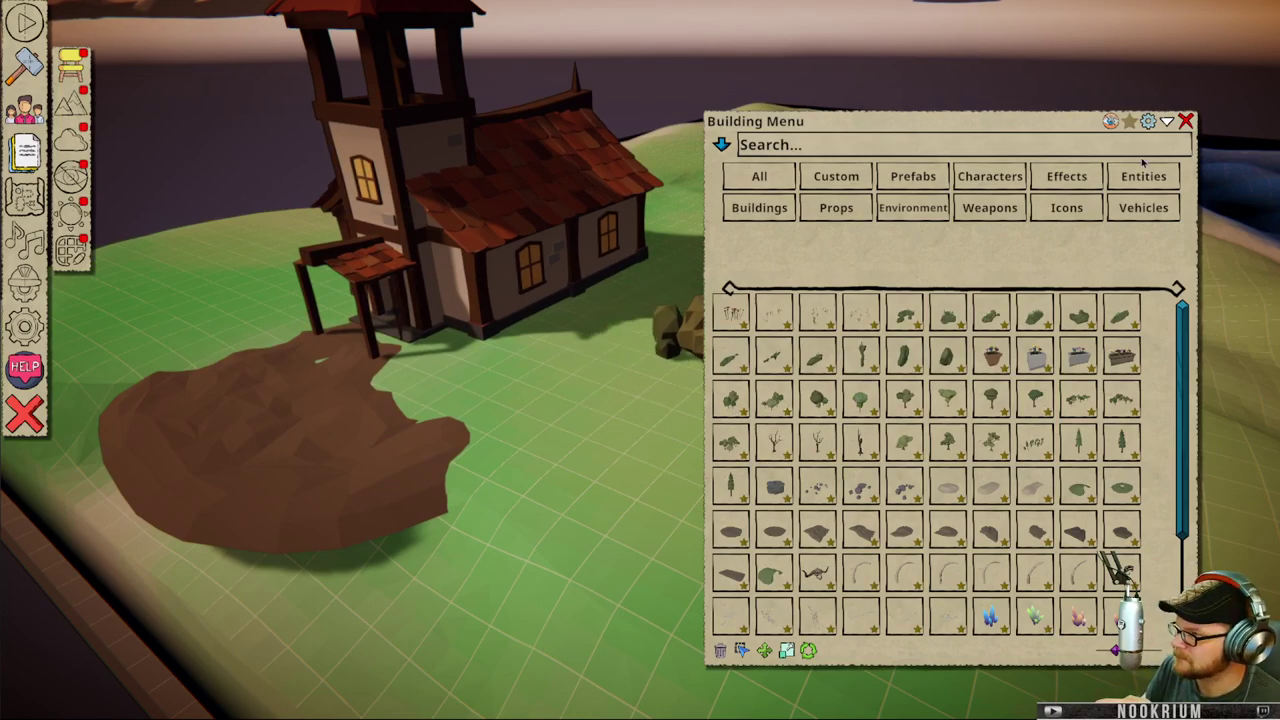
pyautogui.click(1150, 121)
pyautogui.scroll(-5, 633, 292)
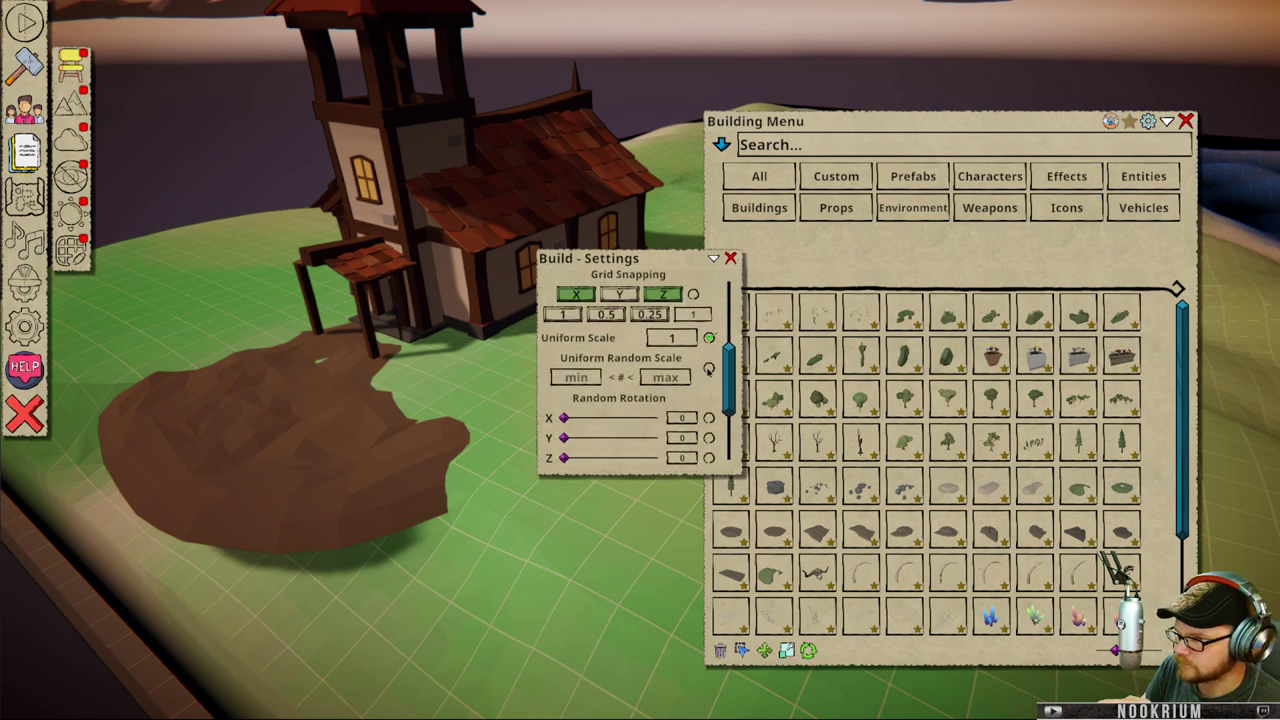
pyautogui.scroll(2, 633, 292)
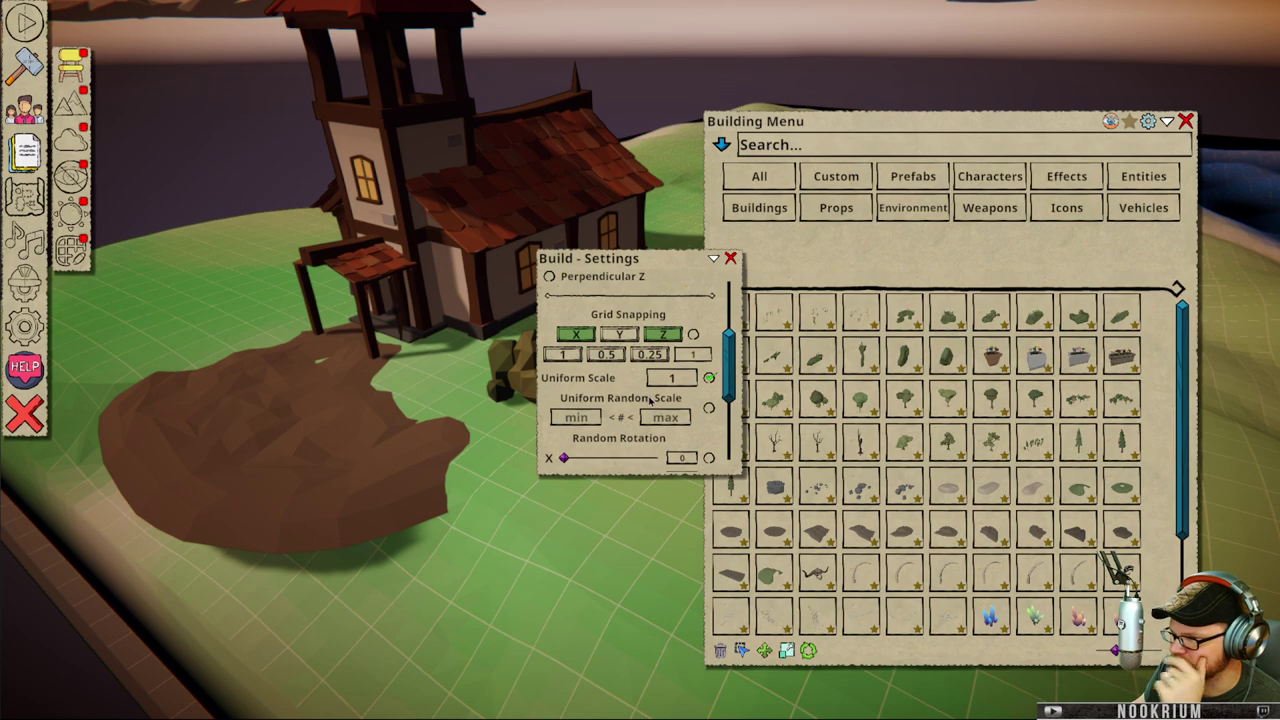
pyautogui.scroll(-2, 630, 368)
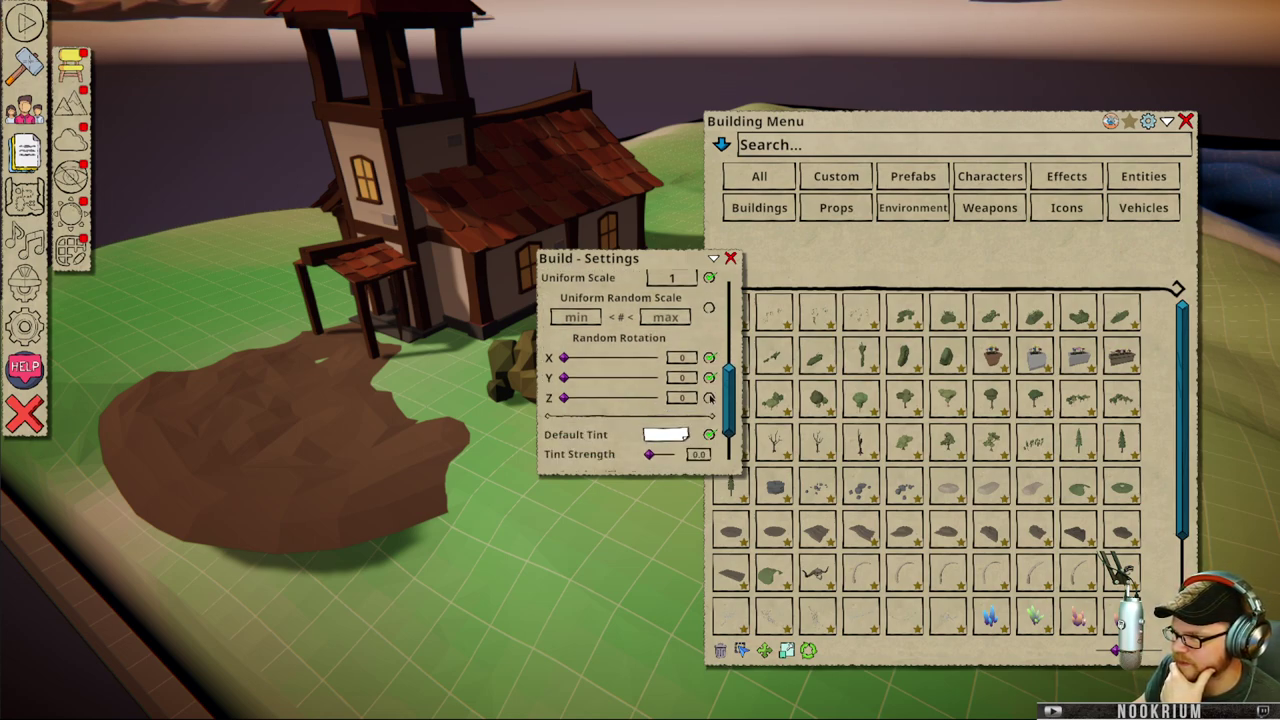
pyautogui.scroll(-1, 659, 389)
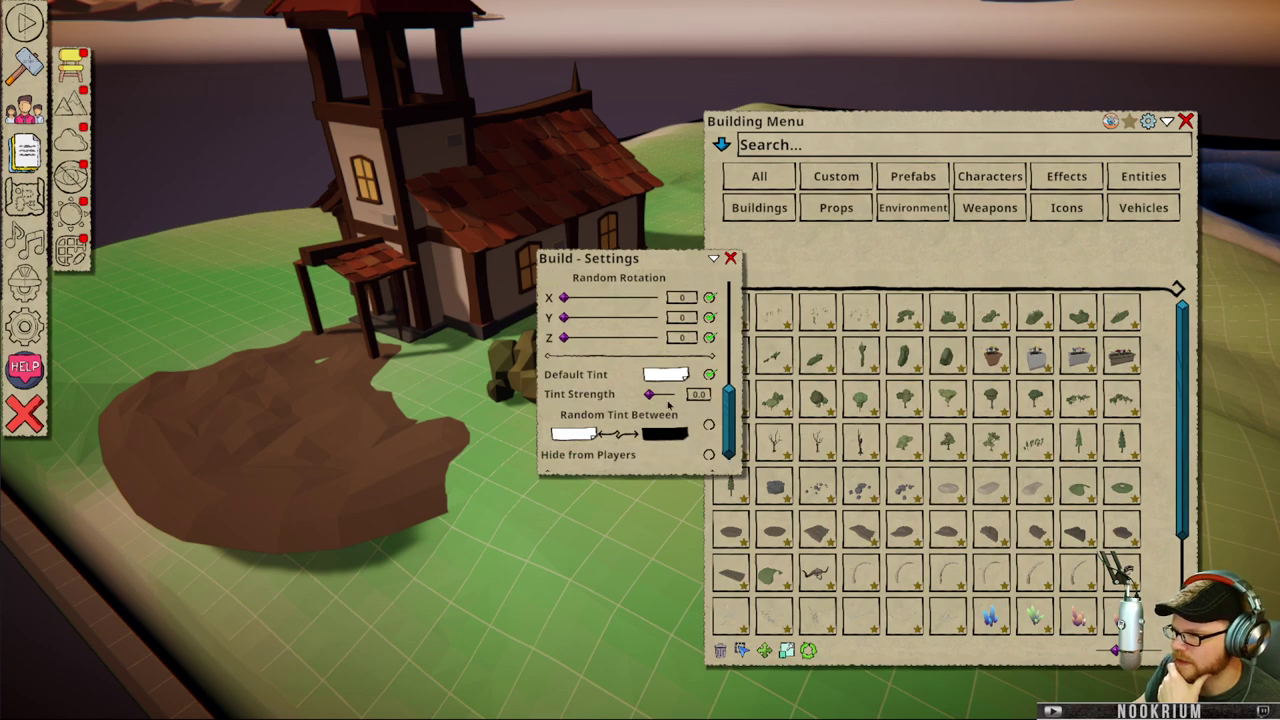
pyautogui.scroll(-1, 672, 413)
pyautogui.scroll(3, 678, 395)
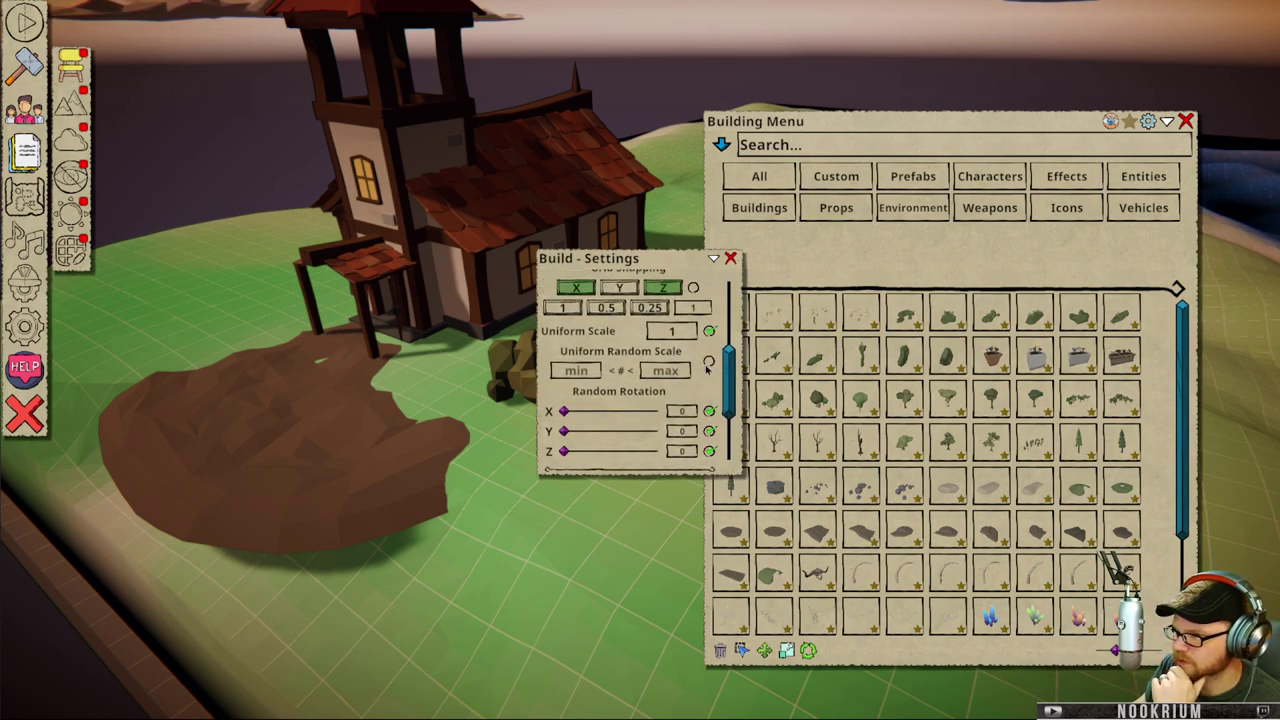
pyautogui.scroll(1, 709, 364)
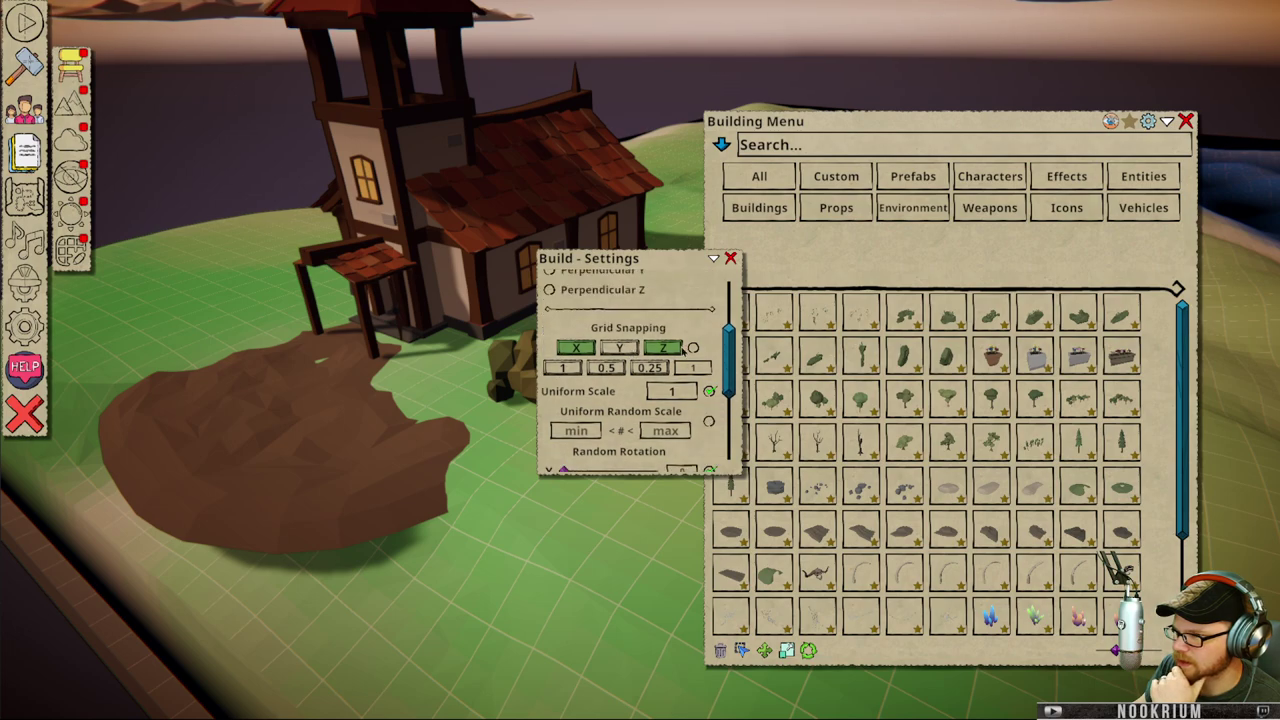
pyautogui.scroll(2, 683, 345)
pyautogui.scroll(-3, 660, 400)
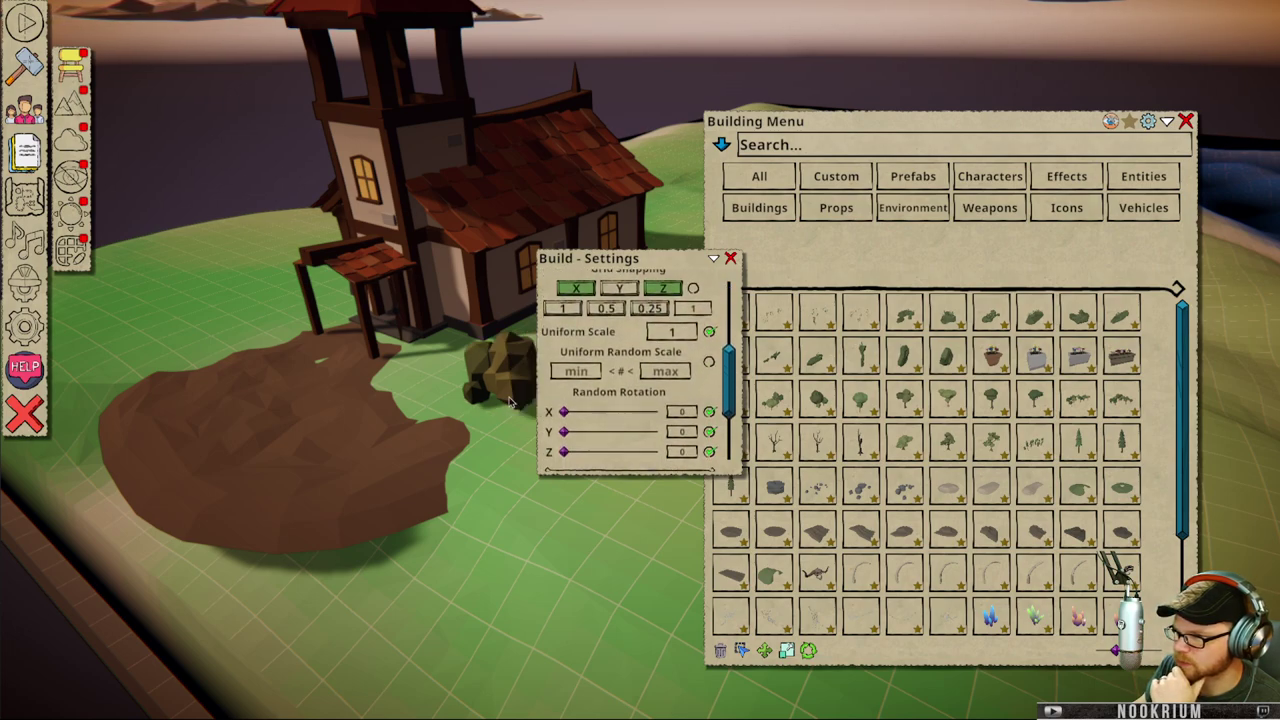
# - Place a rock cluster near the church porch and a broad leafy tree on the grass beyond the church
pyautogui.press('d')
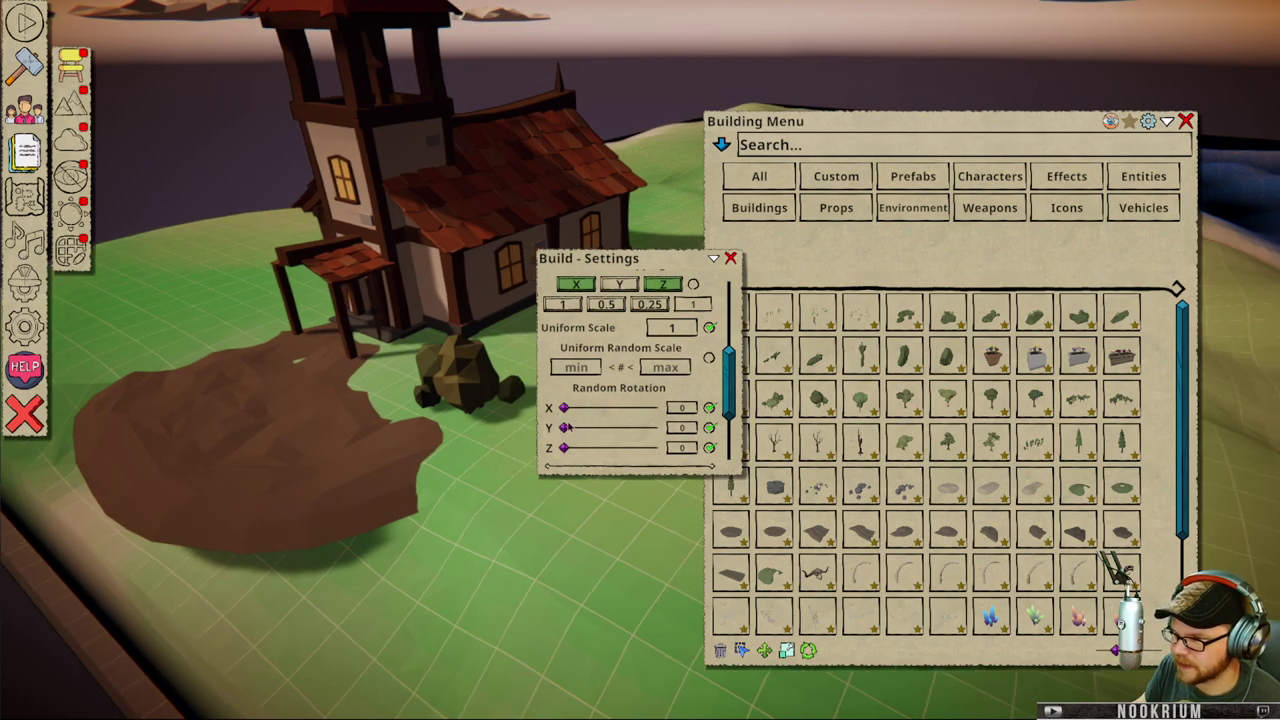
pyautogui.press('w')
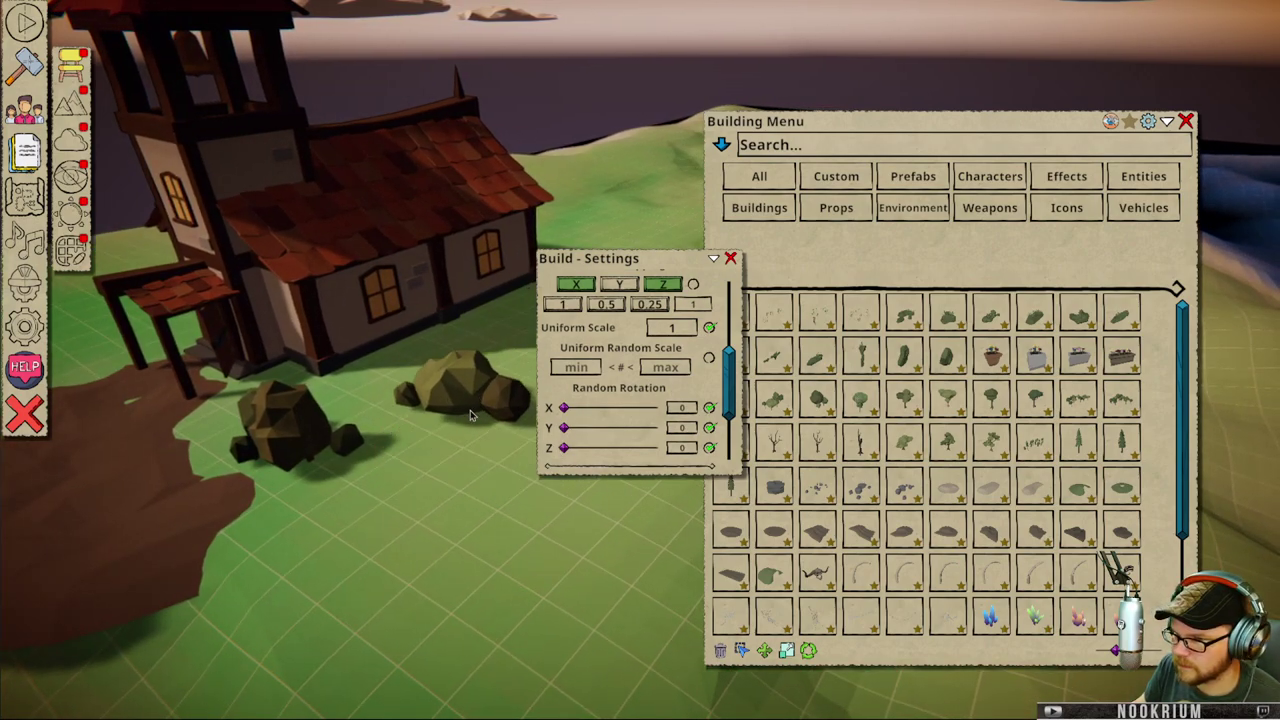
pyautogui.click(999, 406)
pyautogui.press('d')
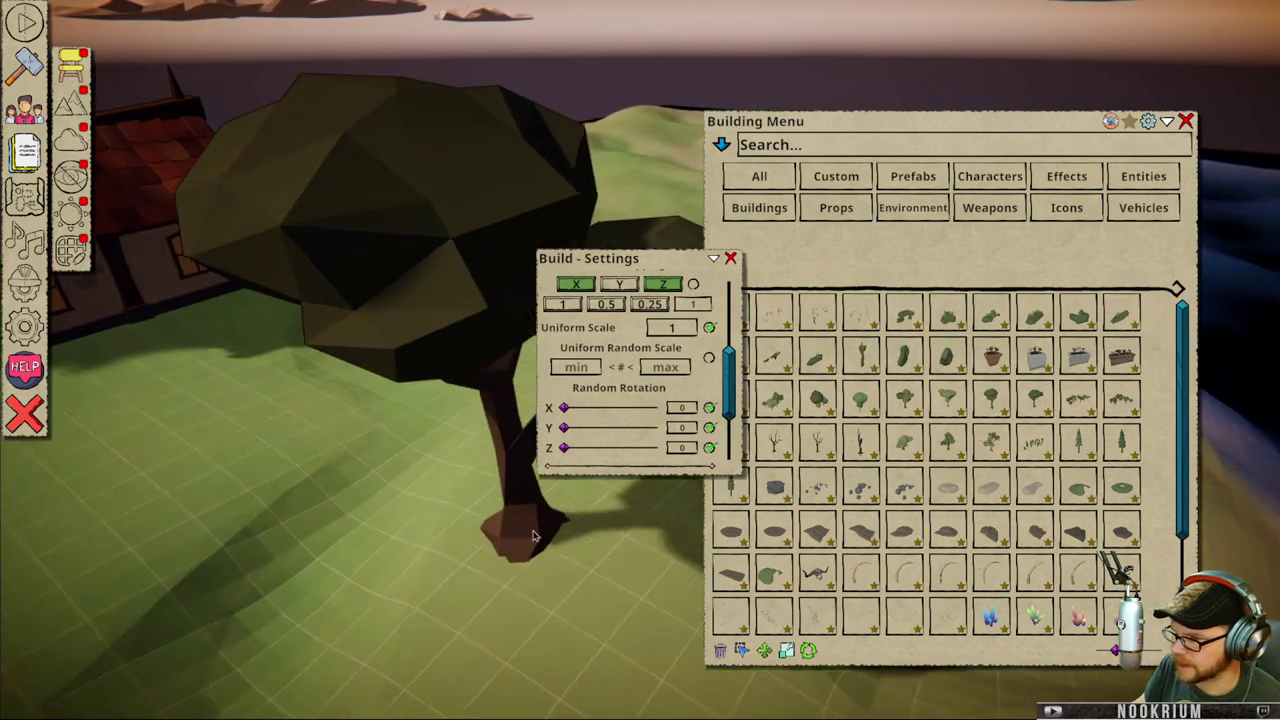
pyautogui.press('s')
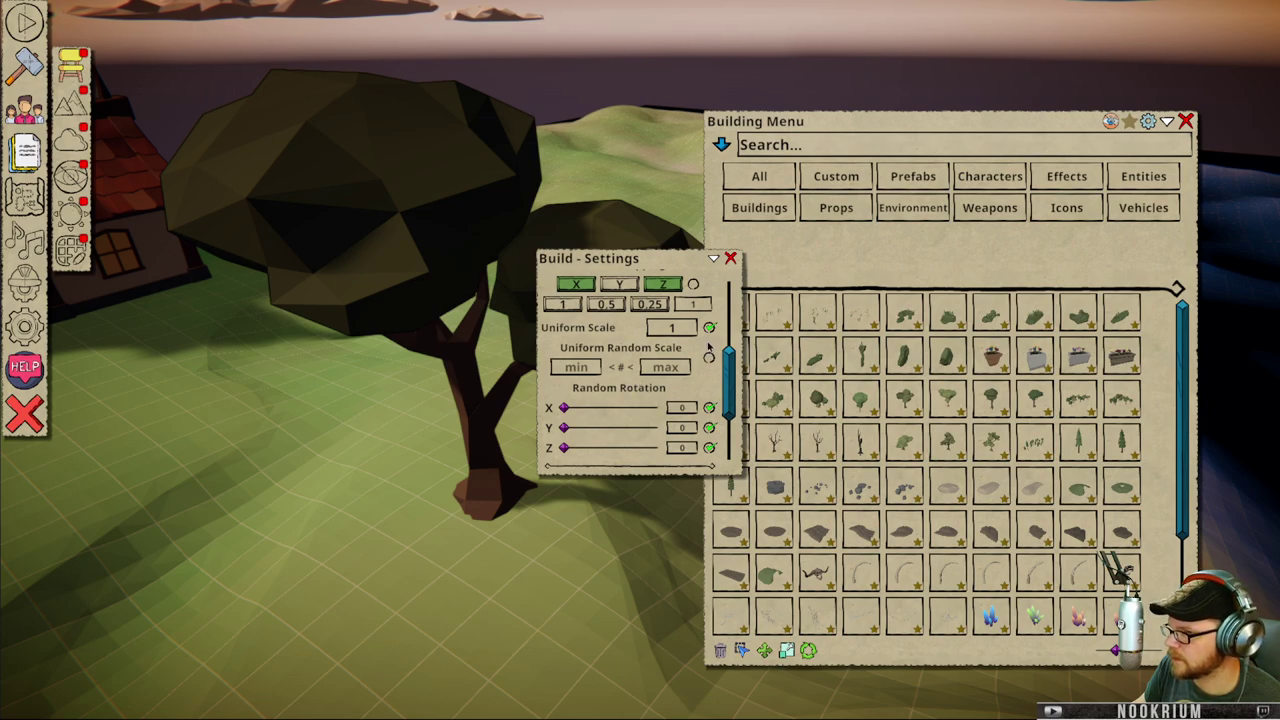
# - Set the maximum random rotation to 72 on X, 115 on Y and 143 on Z
pyautogui.scroll(2, 680, 366)
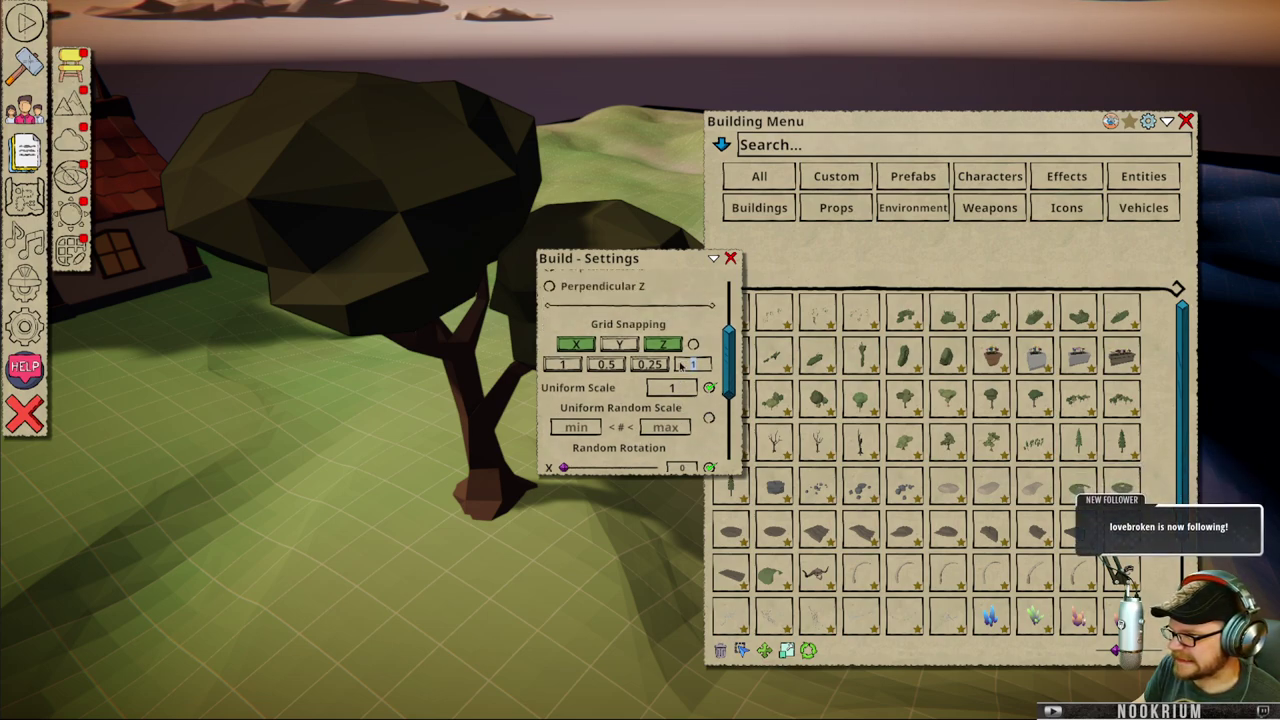
pyautogui.scroll(3, 693, 343)
pyautogui.scroll(-7, 670, 345)
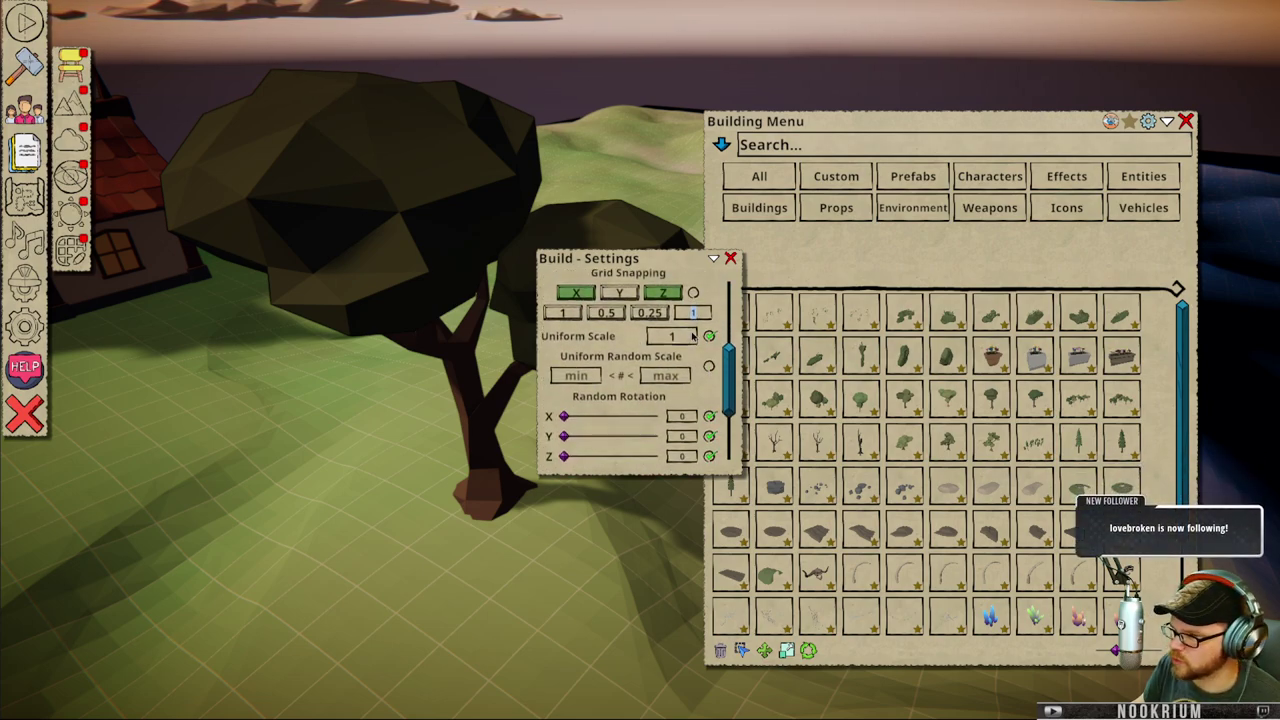
pyautogui.moveTo(646, 315); pyautogui.dragTo(641, 358)
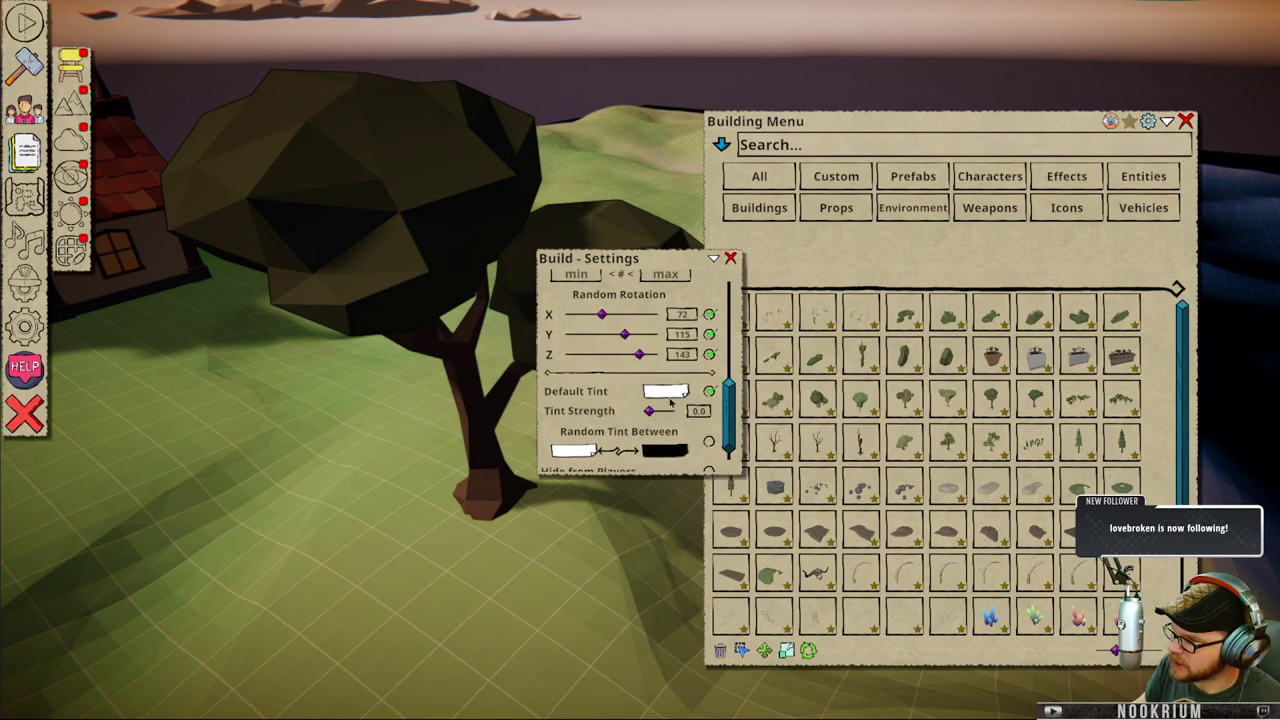
pyautogui.scroll(-1, 715, 443)
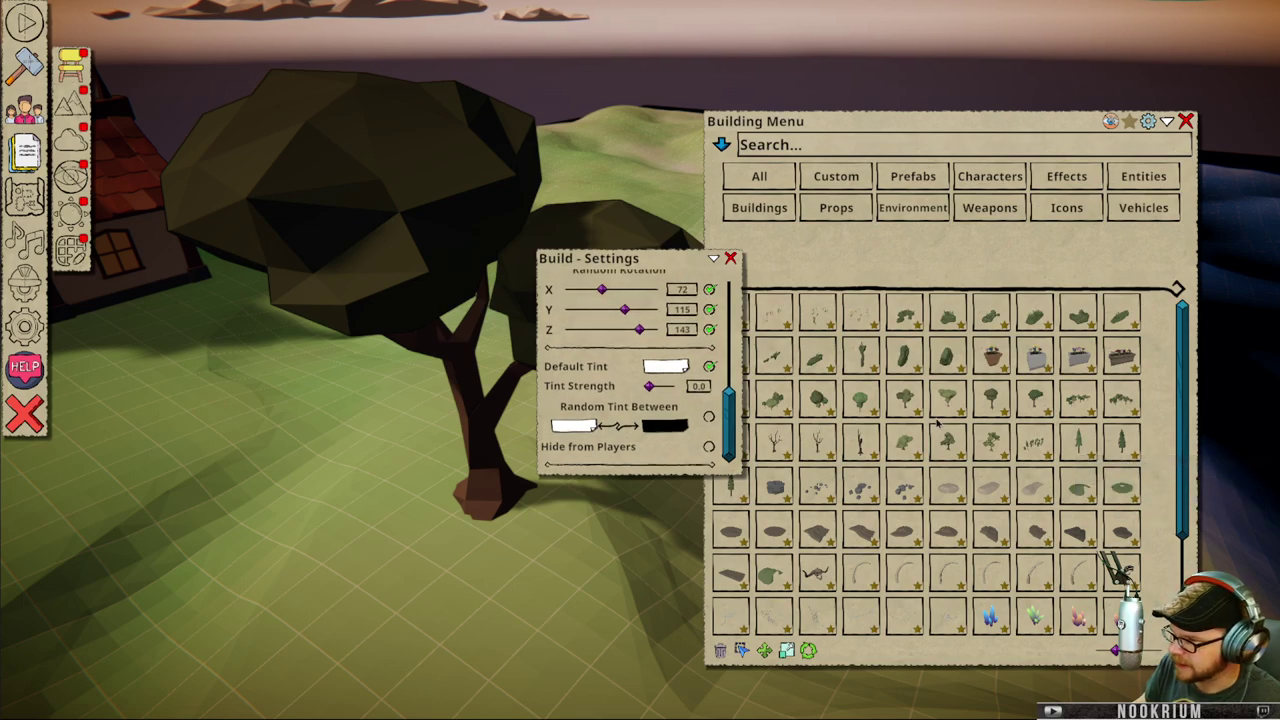
# - Try out other Environment trees with the random rotation on the hillside behind the church
pyautogui.click(906, 402)
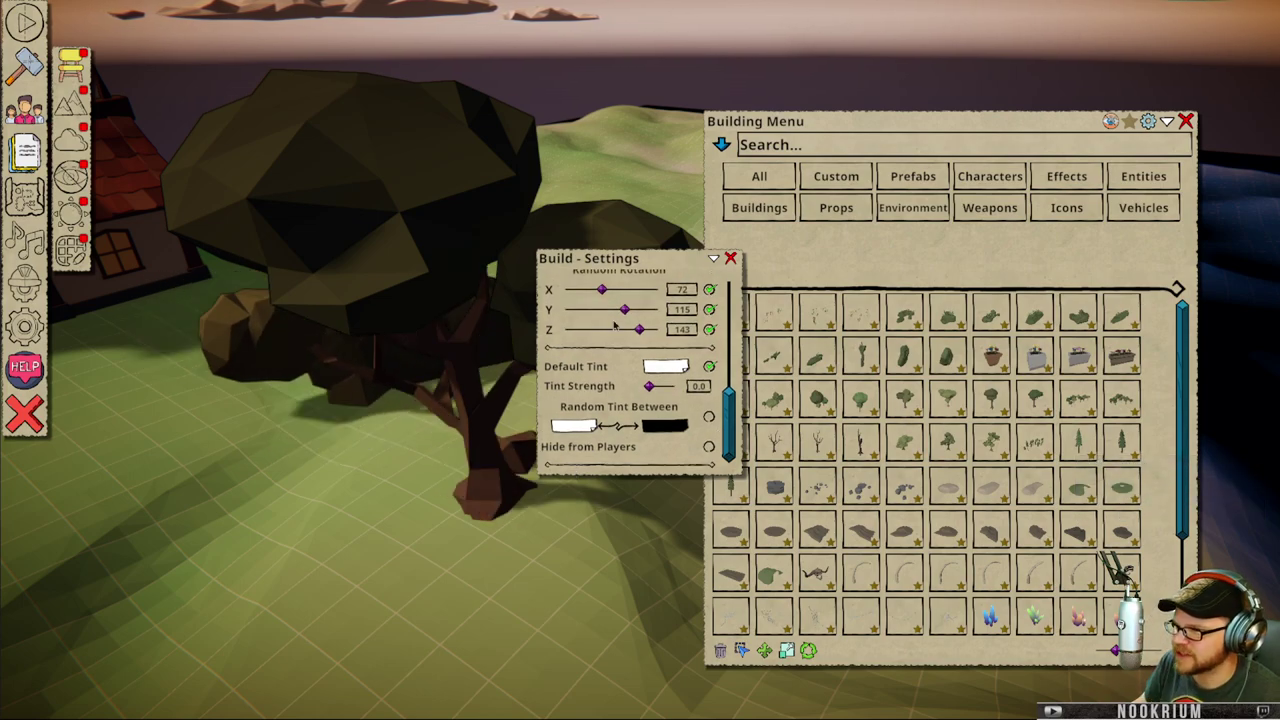
pyautogui.click(952, 449)
pyautogui.press('d')
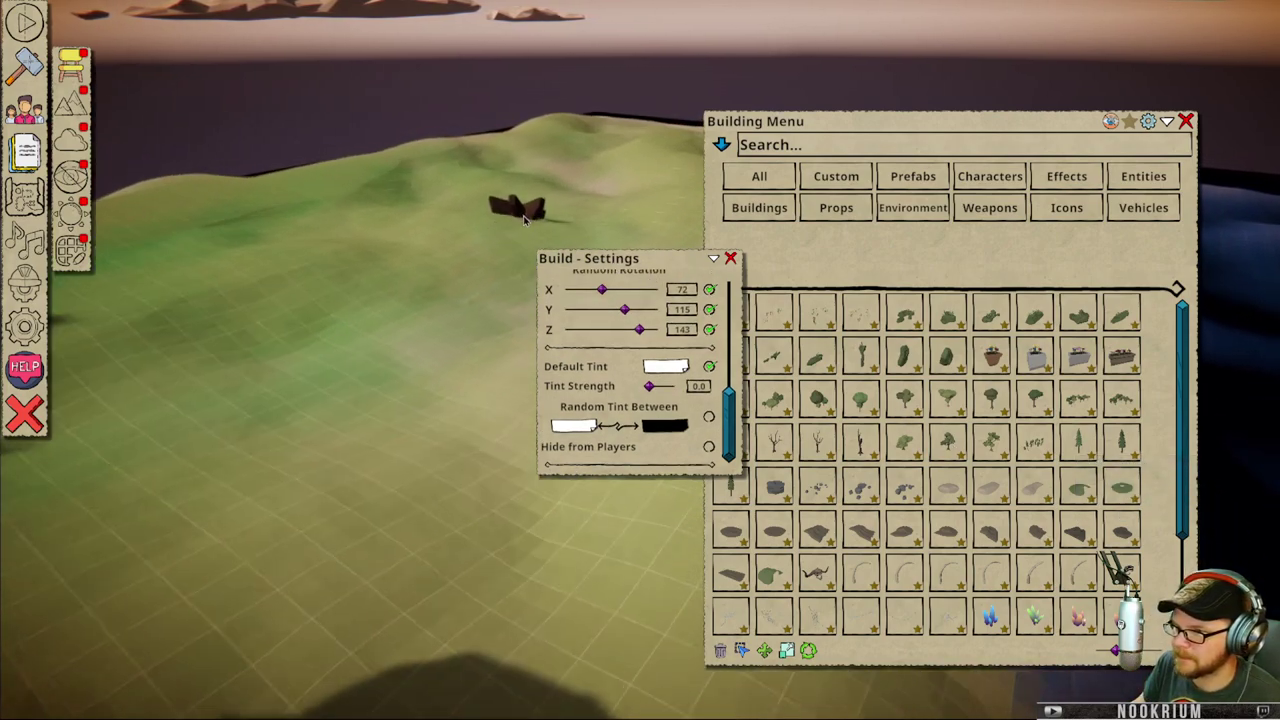
pyautogui.press('s')
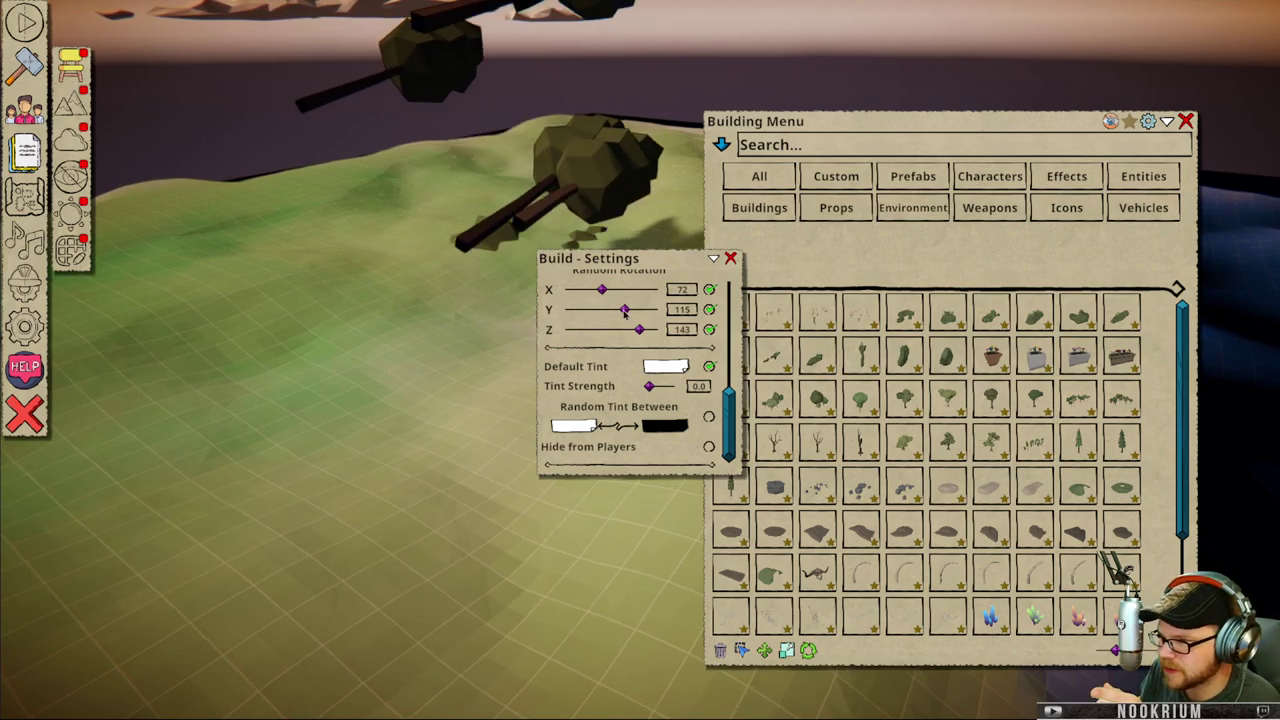
# - Set random rotation to X 70, Y 0 and Z 127 while planting a grove of tall conifers on the hillside
pyautogui.moveTo(625, 311); pyautogui.dragTo(560, 311)
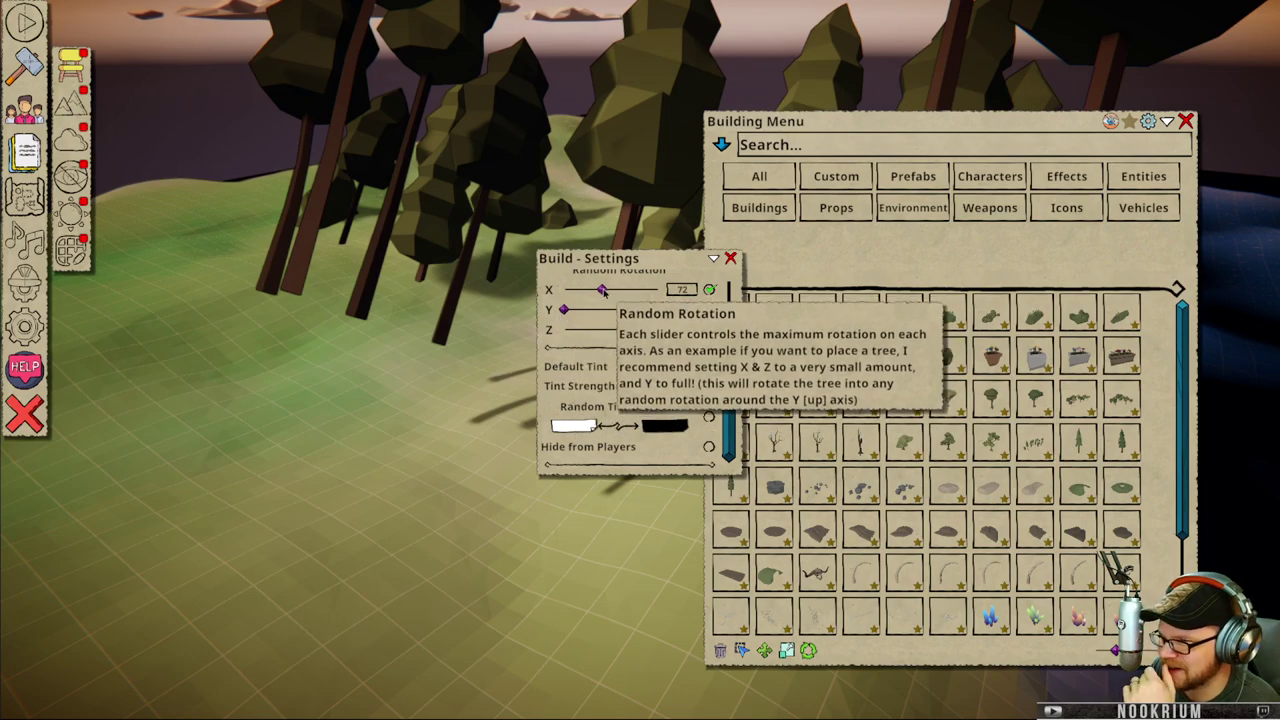
pyautogui.moveTo(601, 289); pyautogui.dragTo(600, 289)
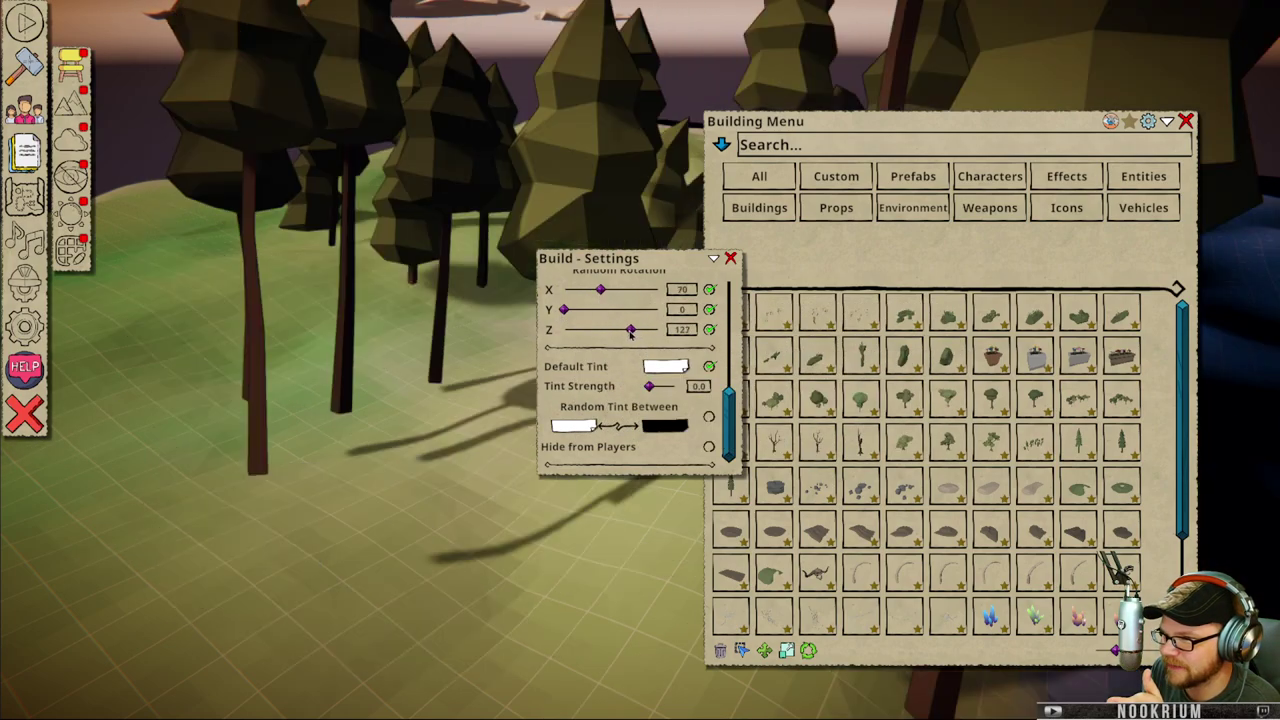
pyautogui.press('w')
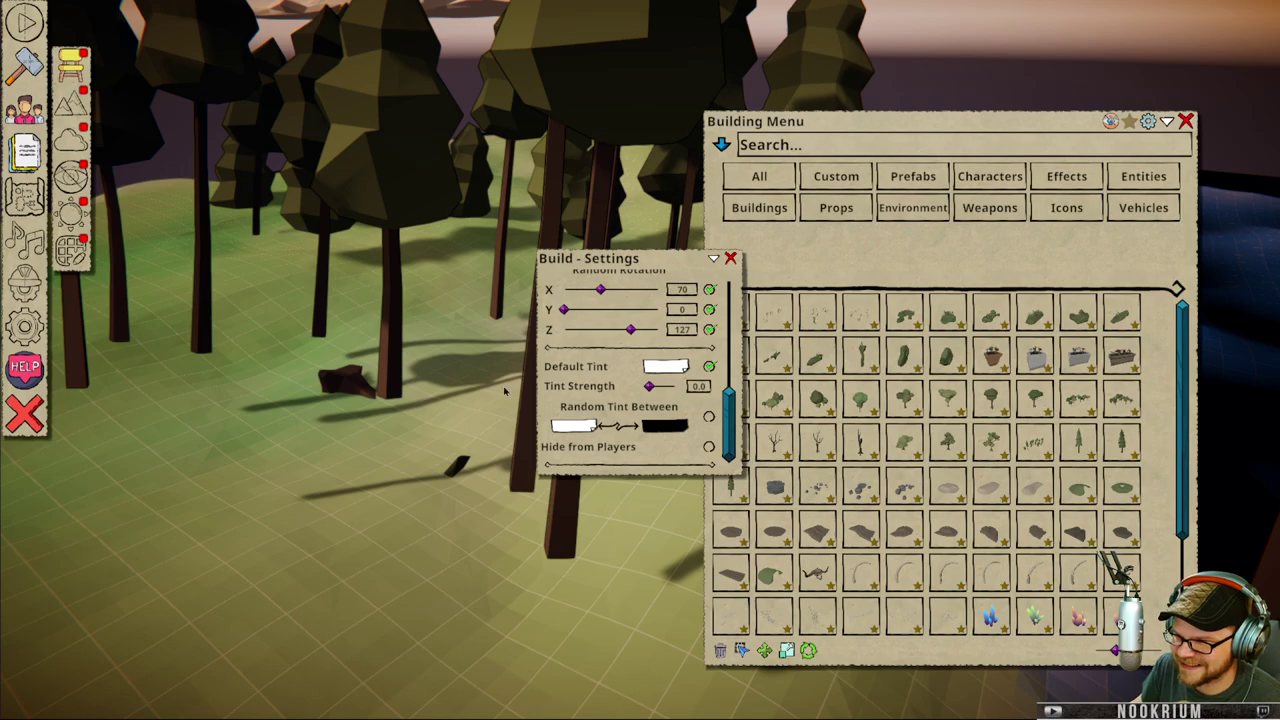
pyautogui.press('s')
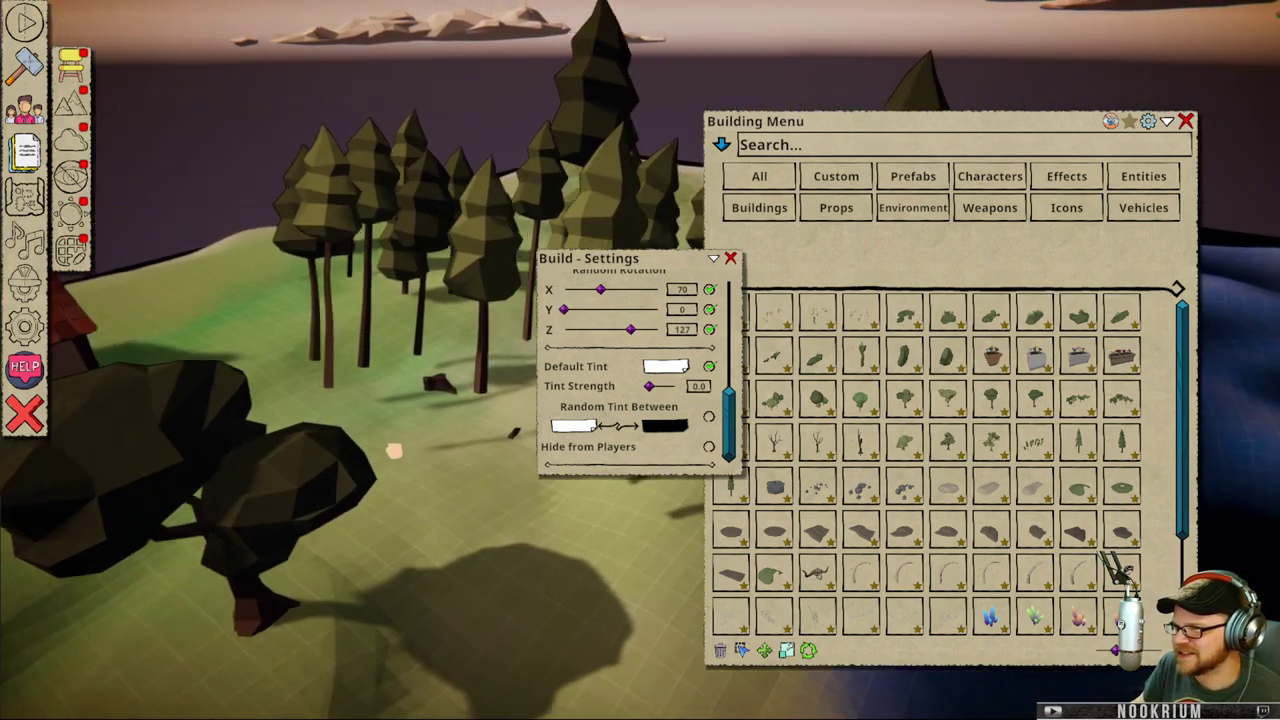
pyautogui.moveTo(395, 449); pyautogui.dragTo(512, 466, button='middle')
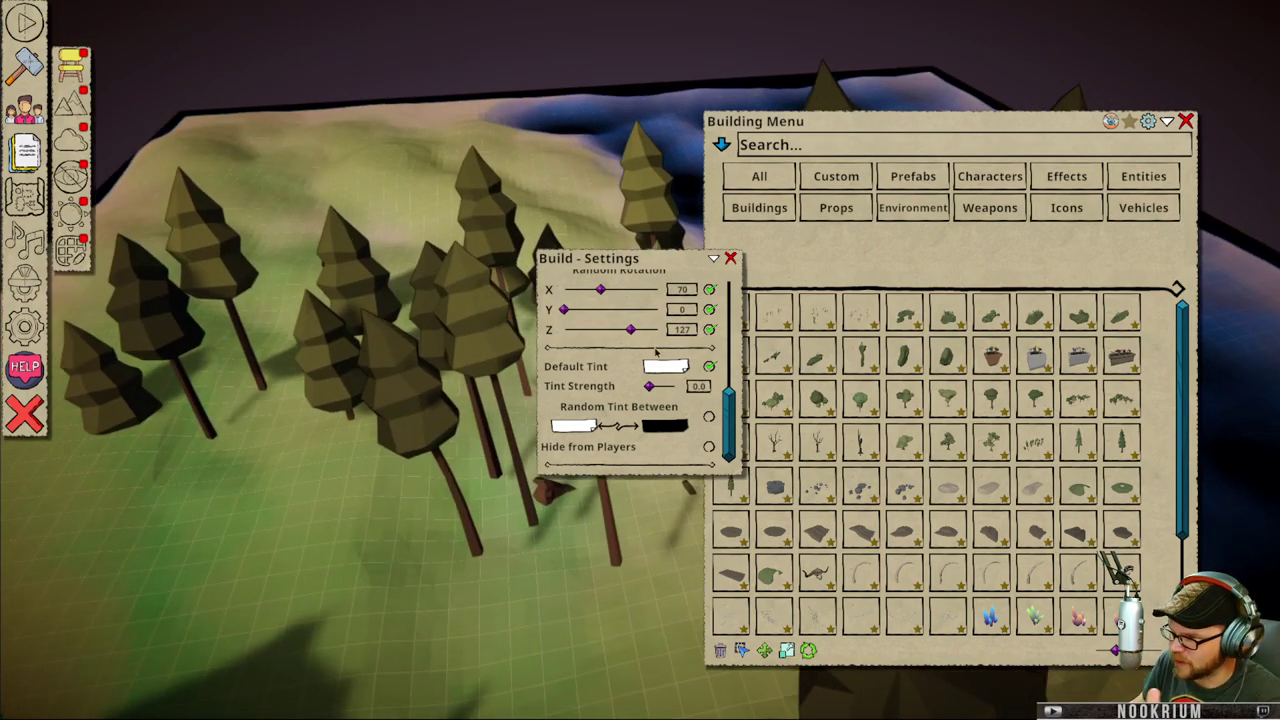
# - Close the build settings and stop placing the current prop at the edge of the grove
pyautogui.click(731, 259)
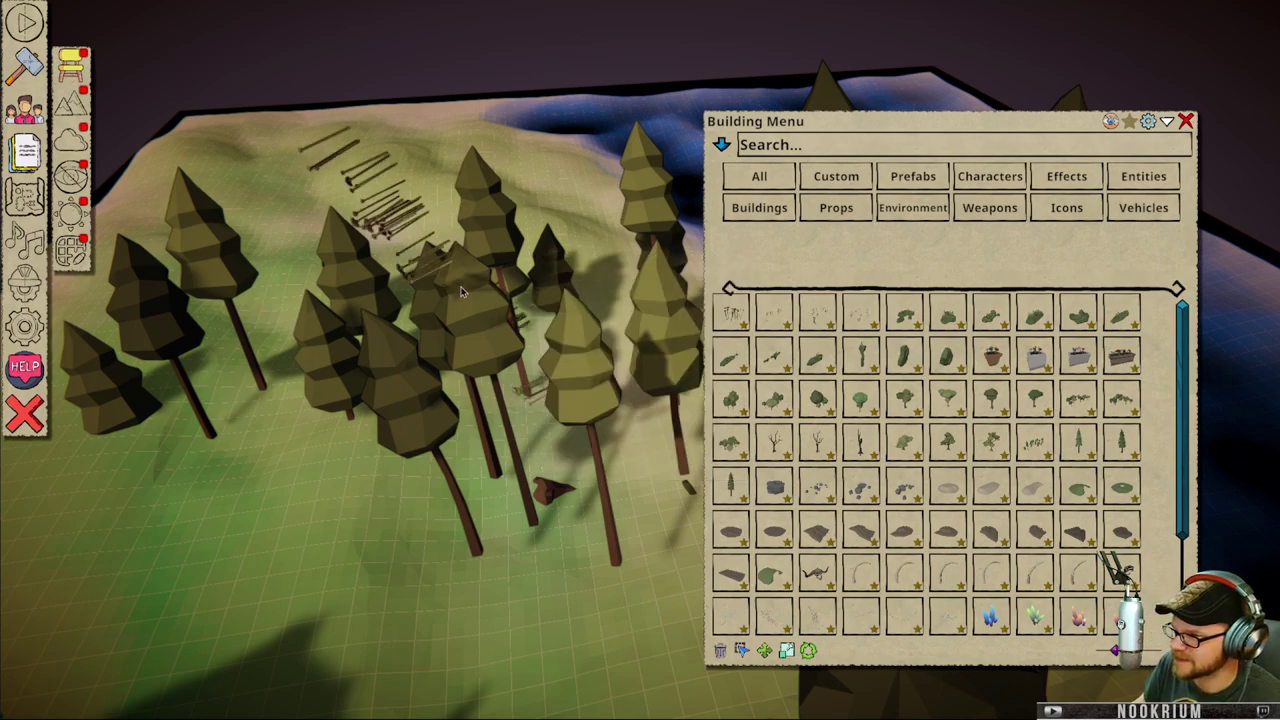
pyautogui.press('s')
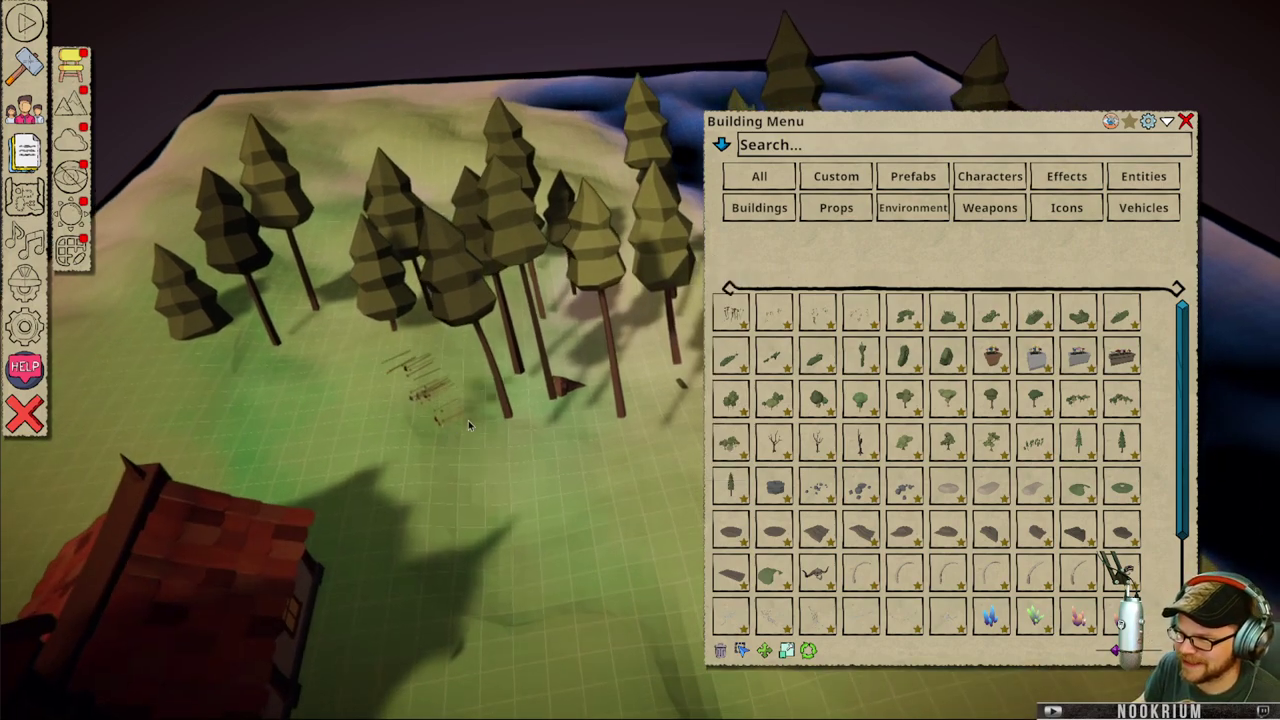
pyautogui.rightClick(556, 382)
pyautogui.moveTo(580, 390); pyautogui.dragTo(637, 390, button='middle')
pyautogui.press('s')
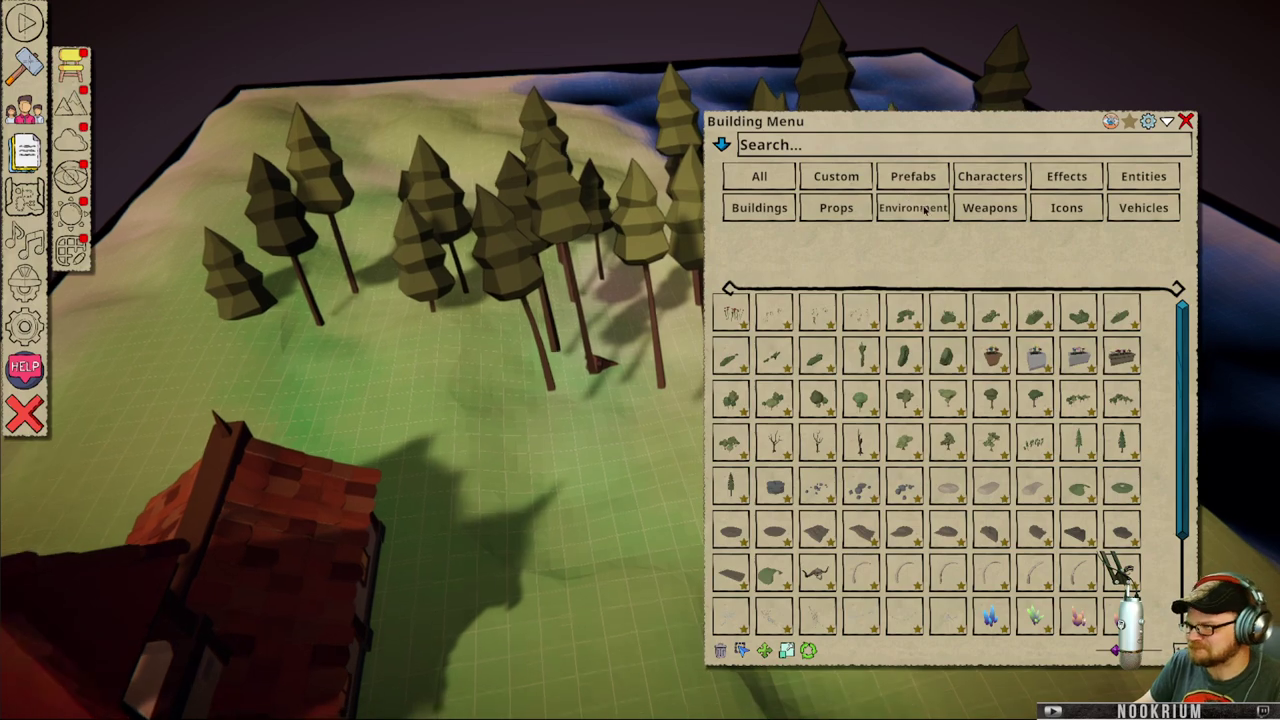
# - Look through the Environment and Weapons categories and place a small weapon on the grass between the church and the grove
pyautogui.click(921, 209)
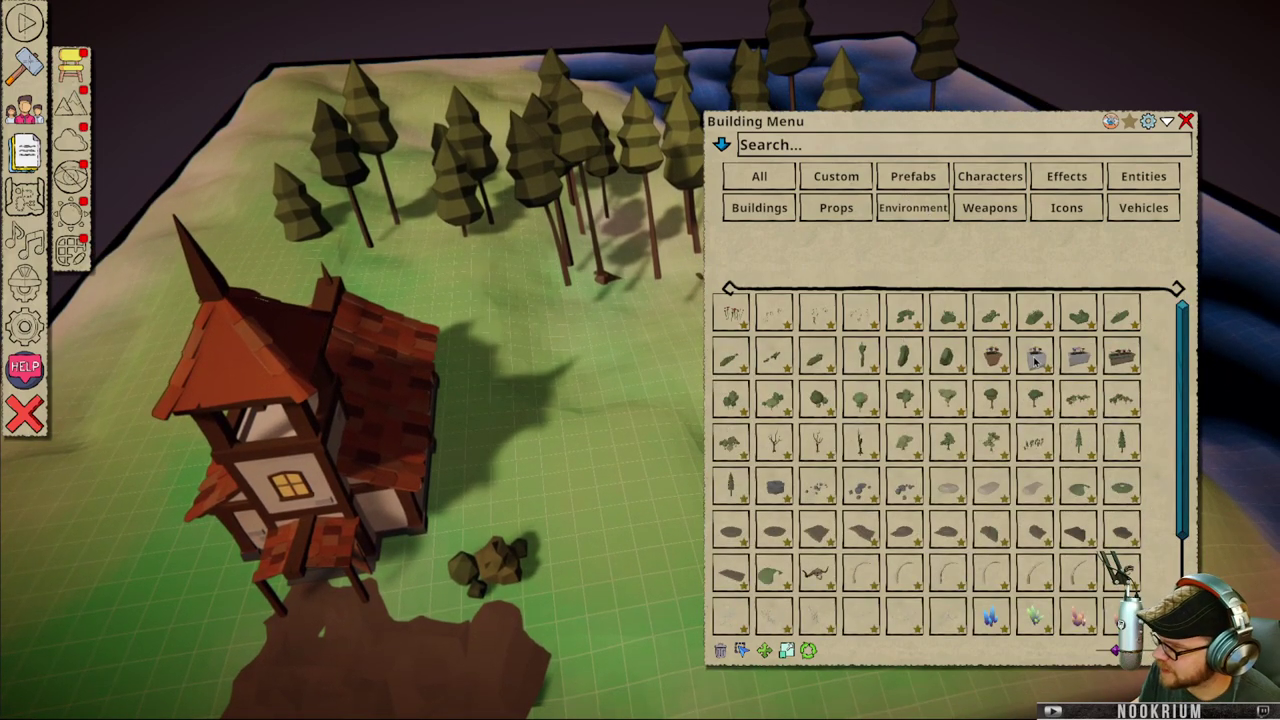
pyautogui.scroll(-2, 920, 546)
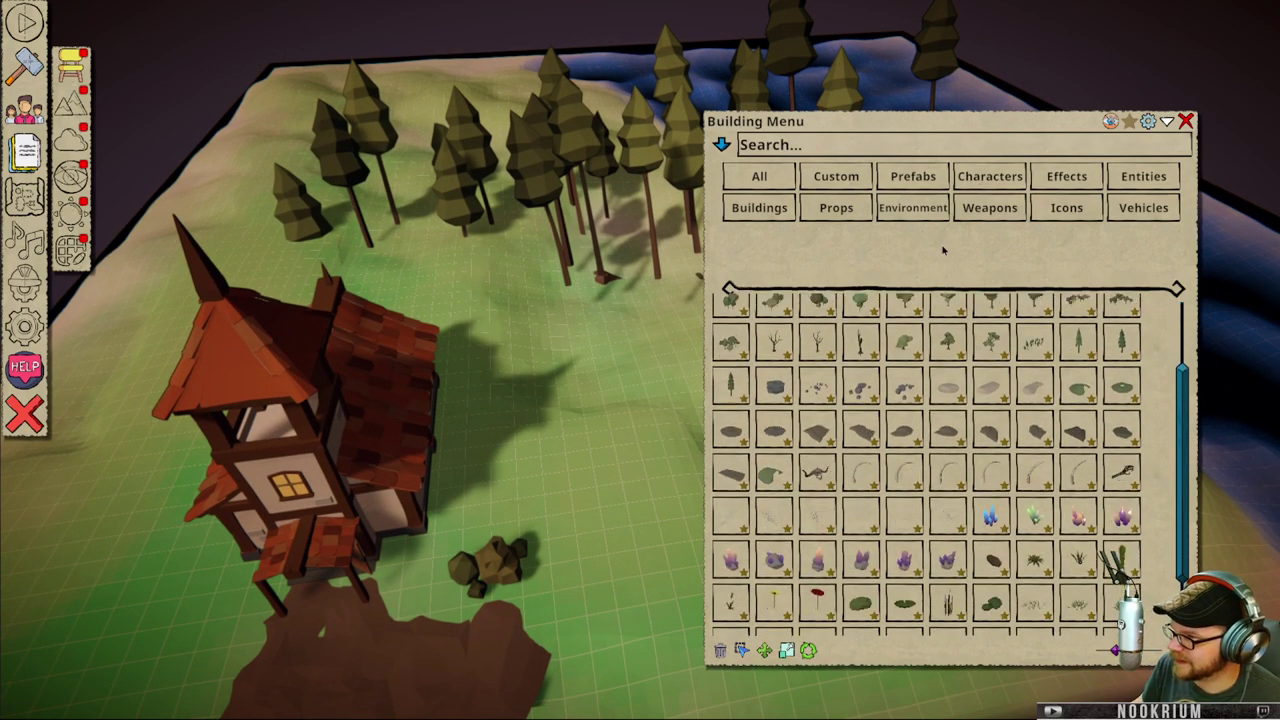
pyautogui.click(988, 212)
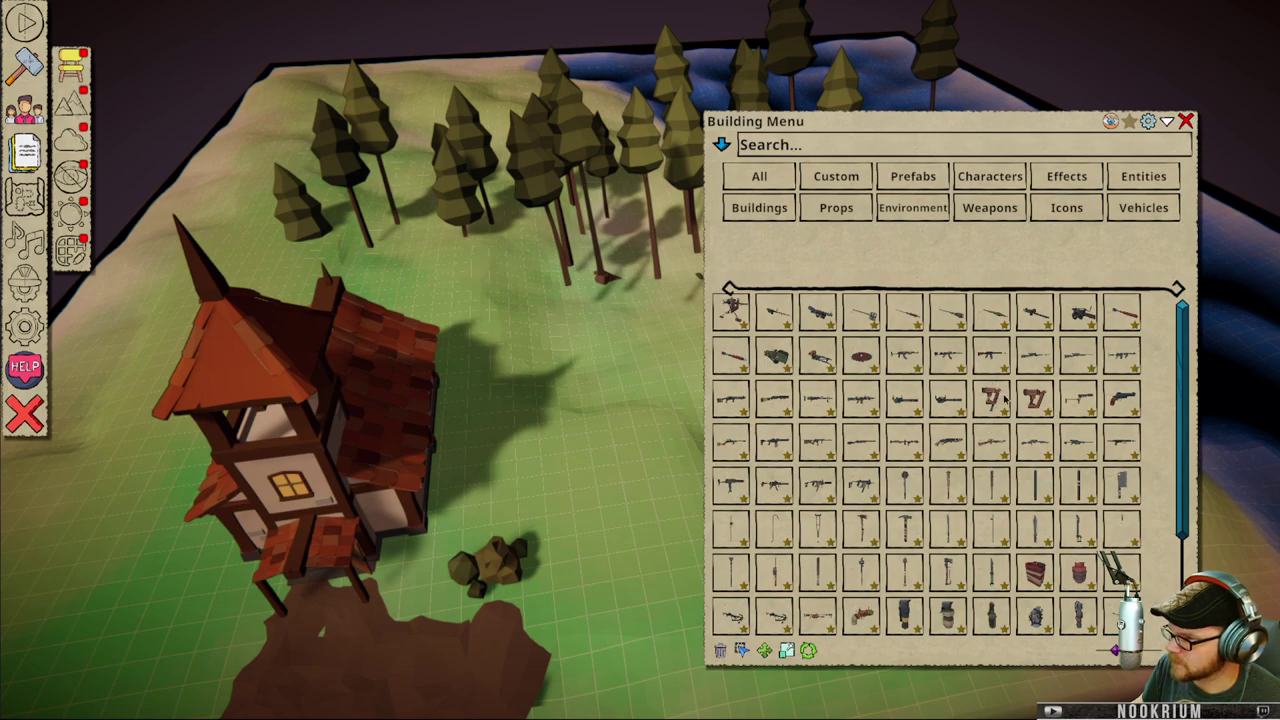
pyautogui.scroll(10, 590, 436)
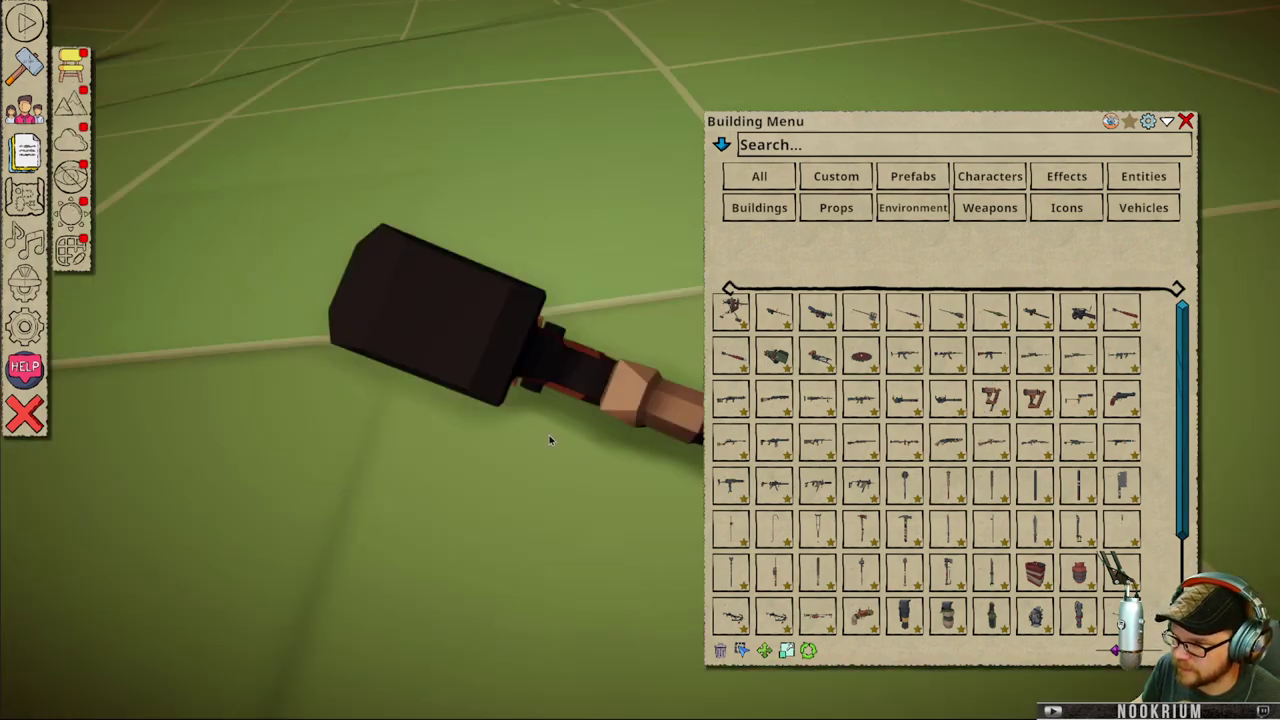
pyautogui.scroll(-5, 549, 438)
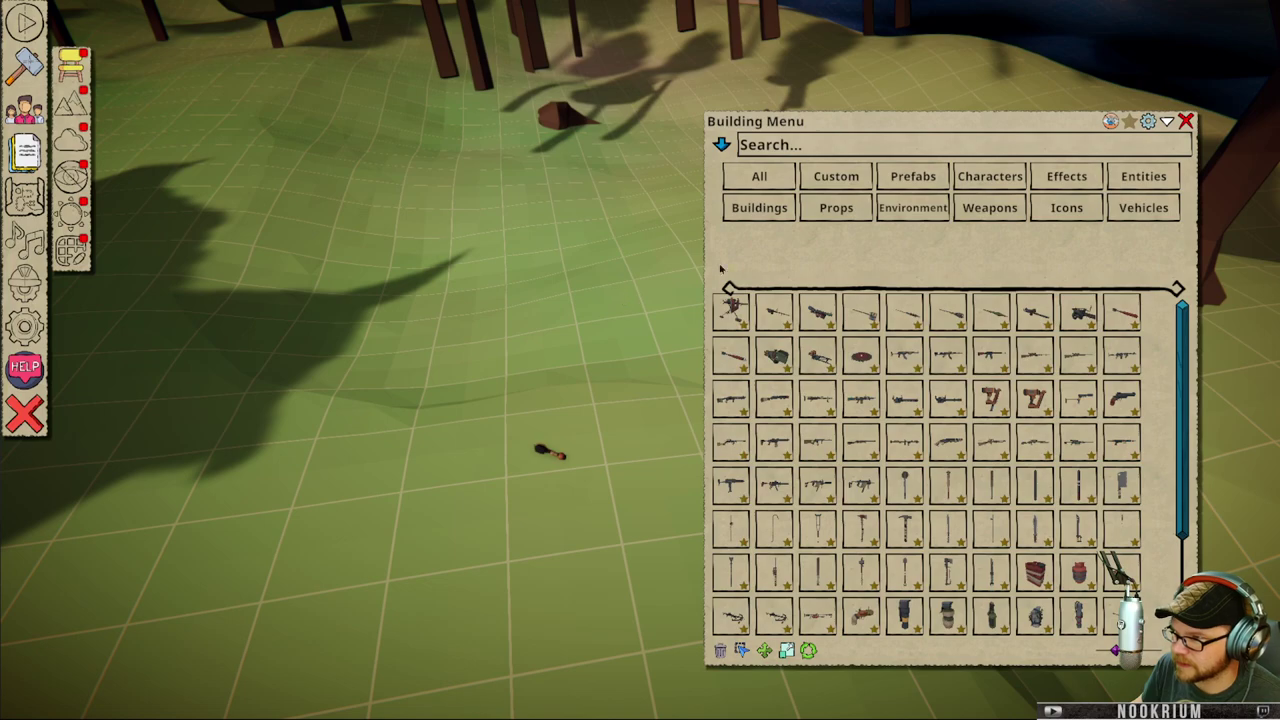
# - Try to place a white horse from the Entities category on the grass beside the small weapon
pyautogui.click(1137, 181)
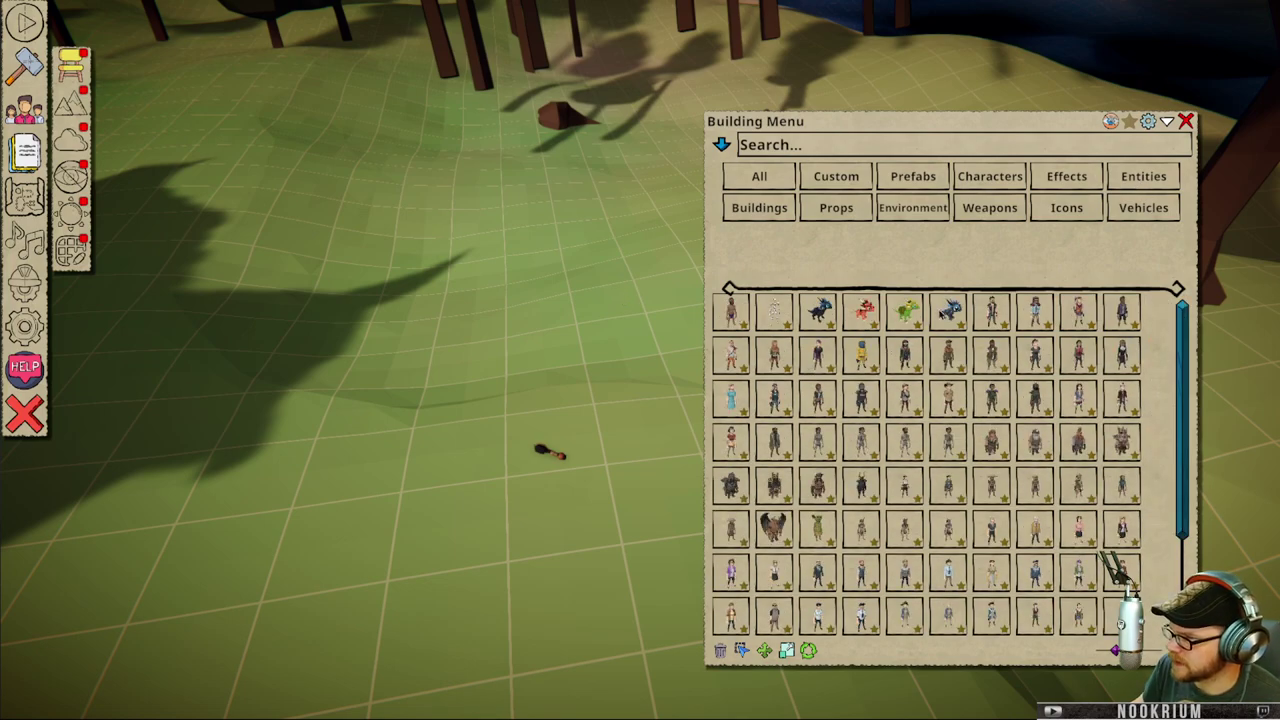
pyautogui.scroll(-3, 841, 463)
pyautogui.scroll(-6, 841, 463)
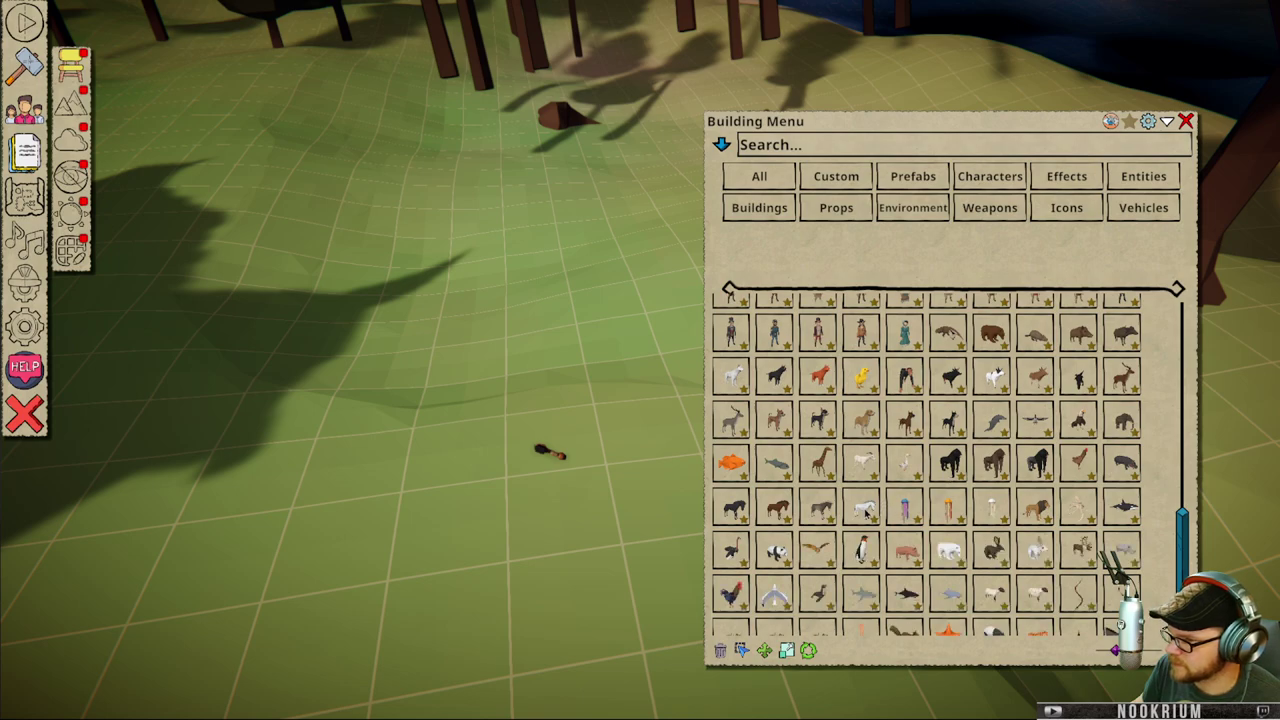
pyautogui.click(867, 513)
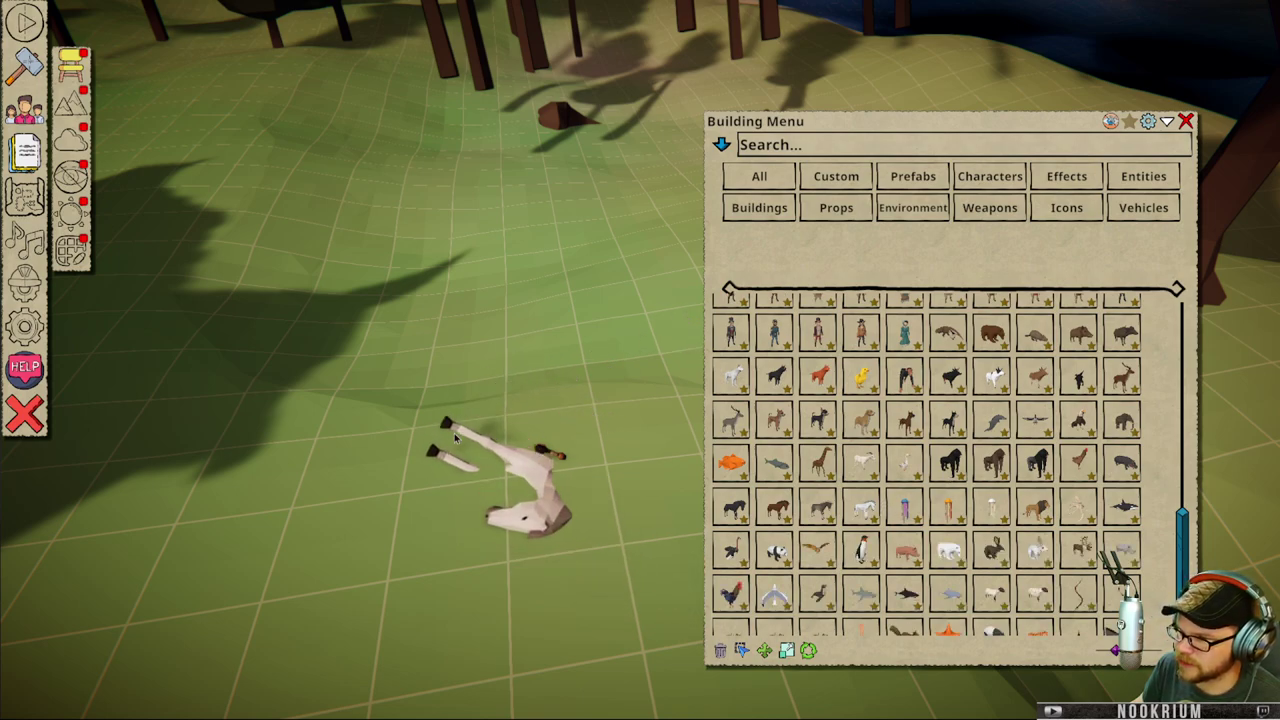
pyautogui.press('Delete')
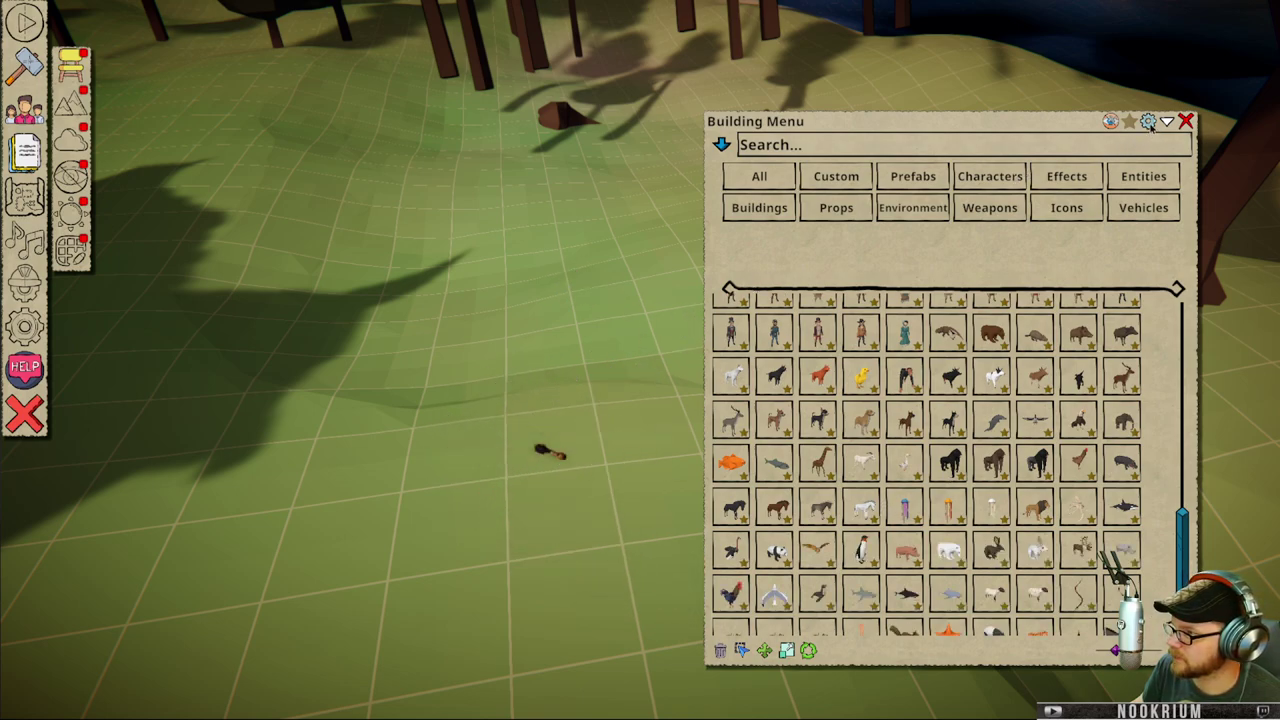
# - Set the Z random rotation to 0 and place a golden retriever on the grass beside the small weapon
pyautogui.click(1148, 121)
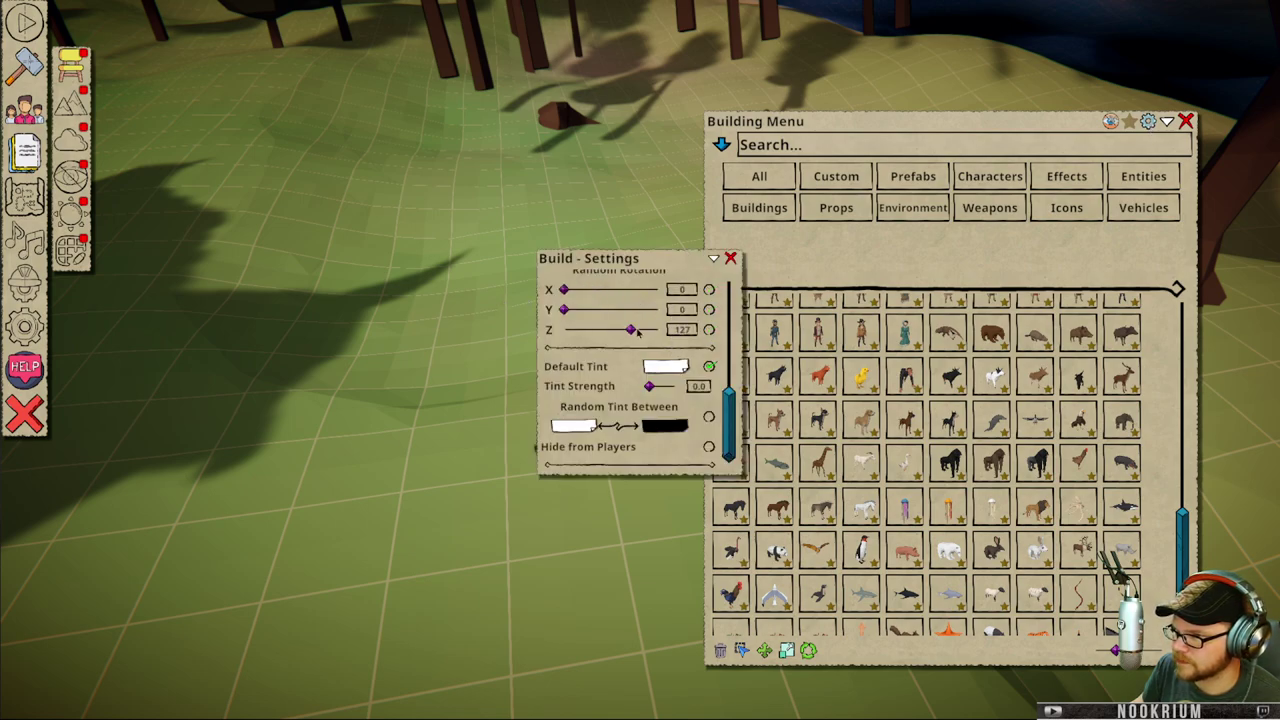
pyautogui.moveTo(838, 428); pyautogui.dragTo(447, 507)
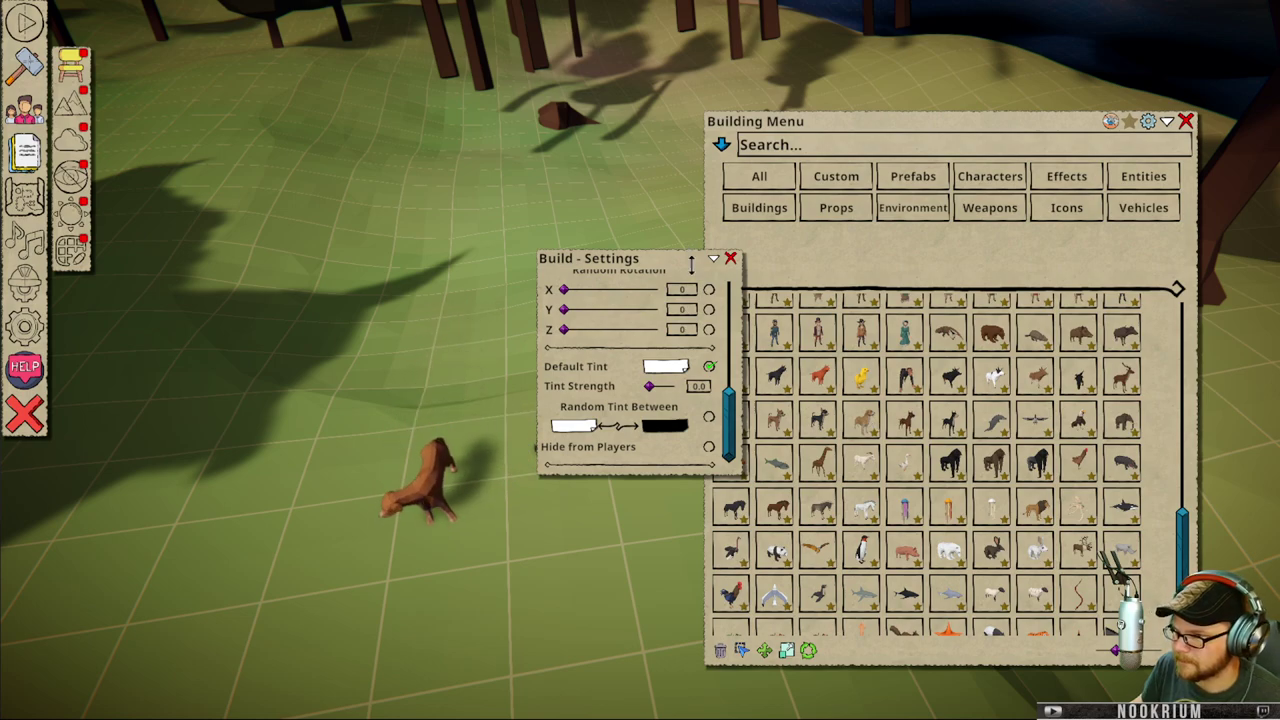
pyautogui.click(731, 258)
pyautogui.moveTo(486, 360); pyautogui.dragTo(537, 337, button='middle')
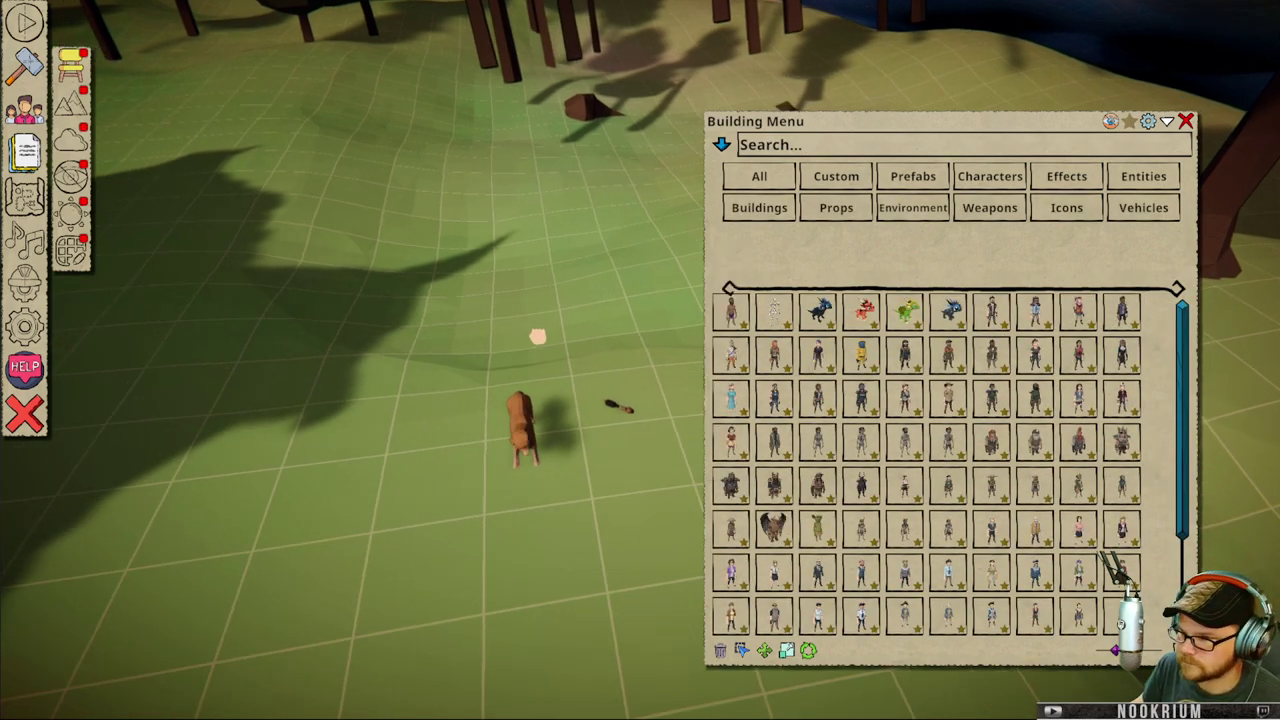
pyautogui.moveTo(537, 337); pyautogui.dragTo(449, 349, button='right')
pyautogui.press('a')
pyautogui.press('w')
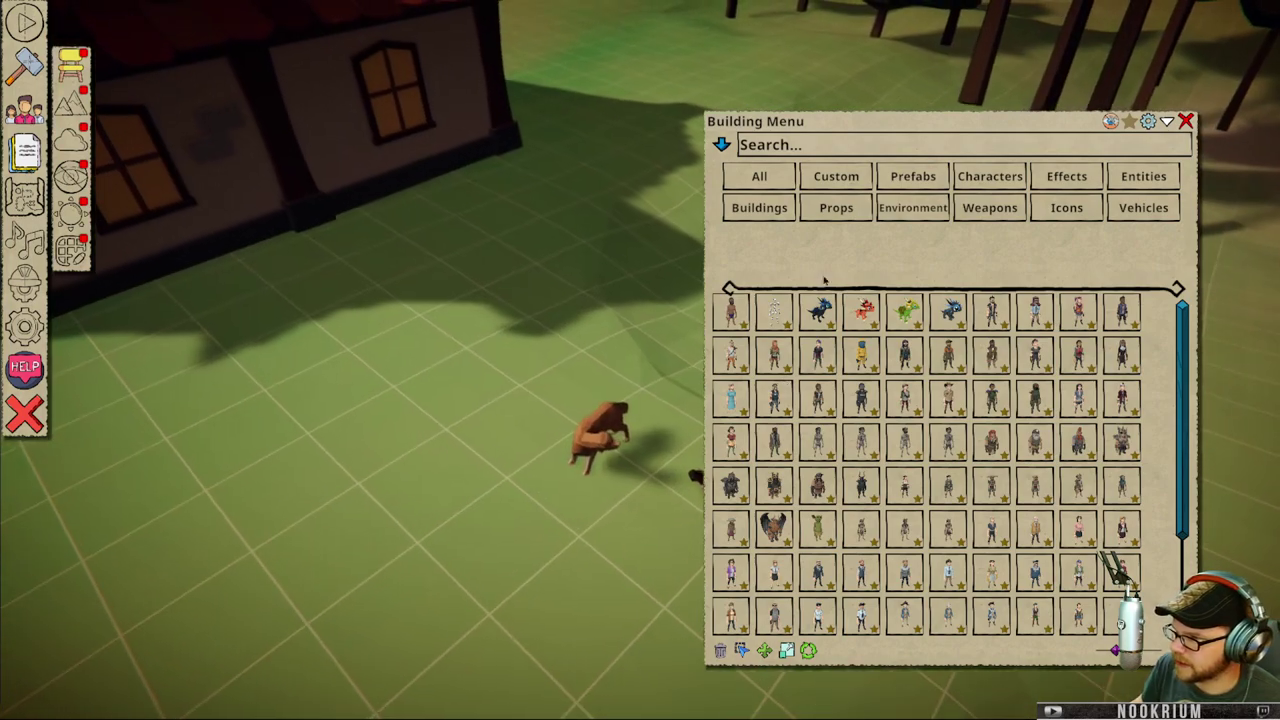
# - Place a minigun from the Weapons category on the golden retriever's back and inspect it from several sides
pyautogui.press('s')
pyautogui.click(826, 209)
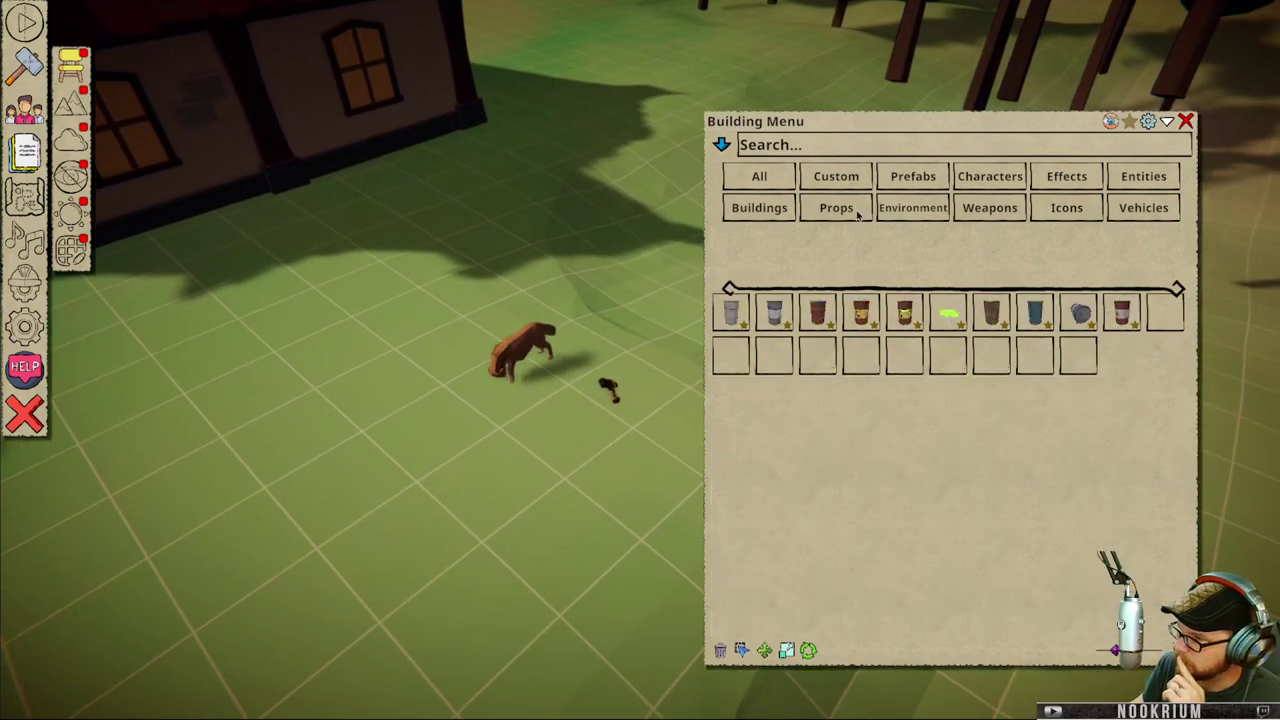
pyautogui.click(1000, 210)
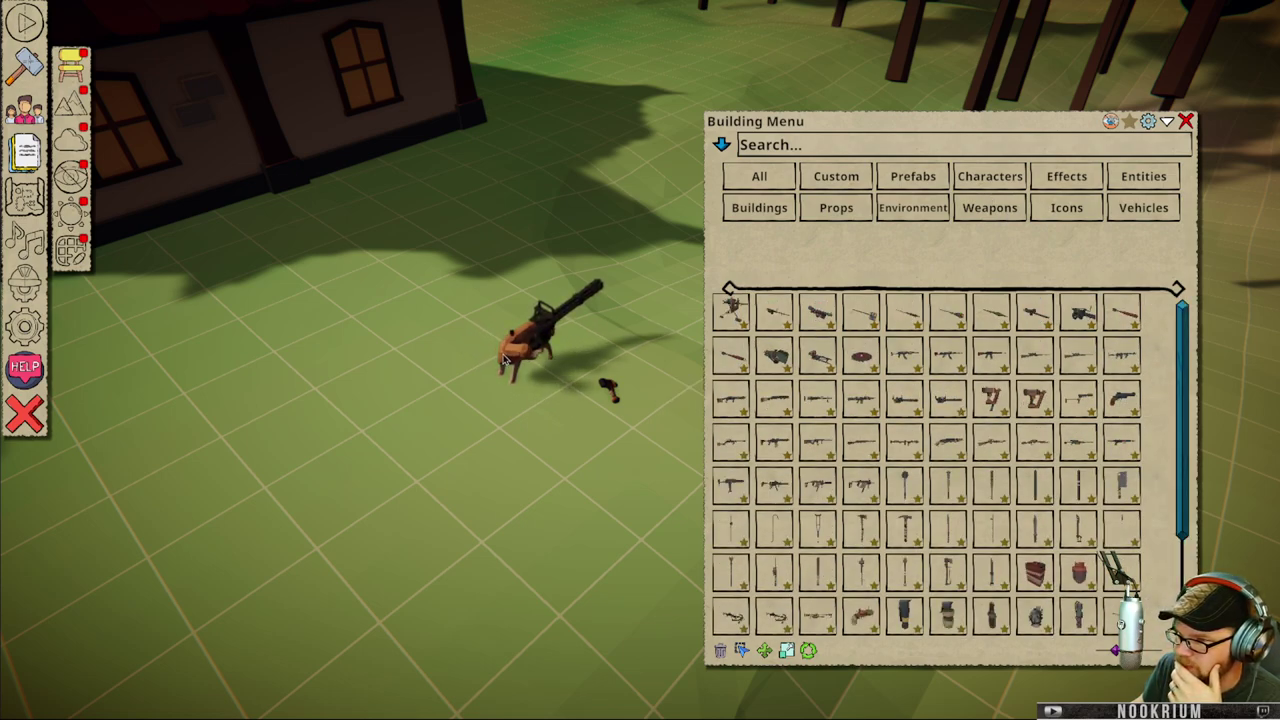
pyautogui.moveTo(545, 430); pyautogui.dragTo(531, 480, button='right')
pyautogui.moveTo(531, 480); pyautogui.dragTo(480, 437, button='middle')
pyautogui.press('w')
pyautogui.press('d')
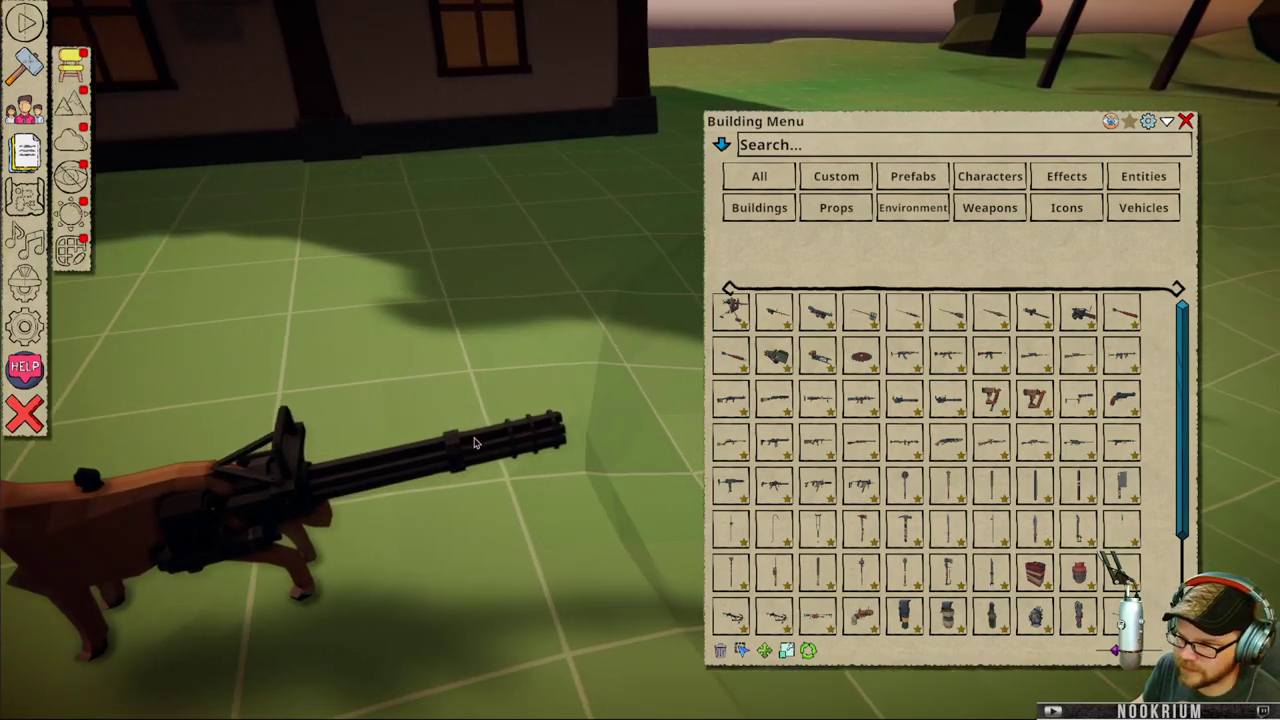
pyautogui.press('s')
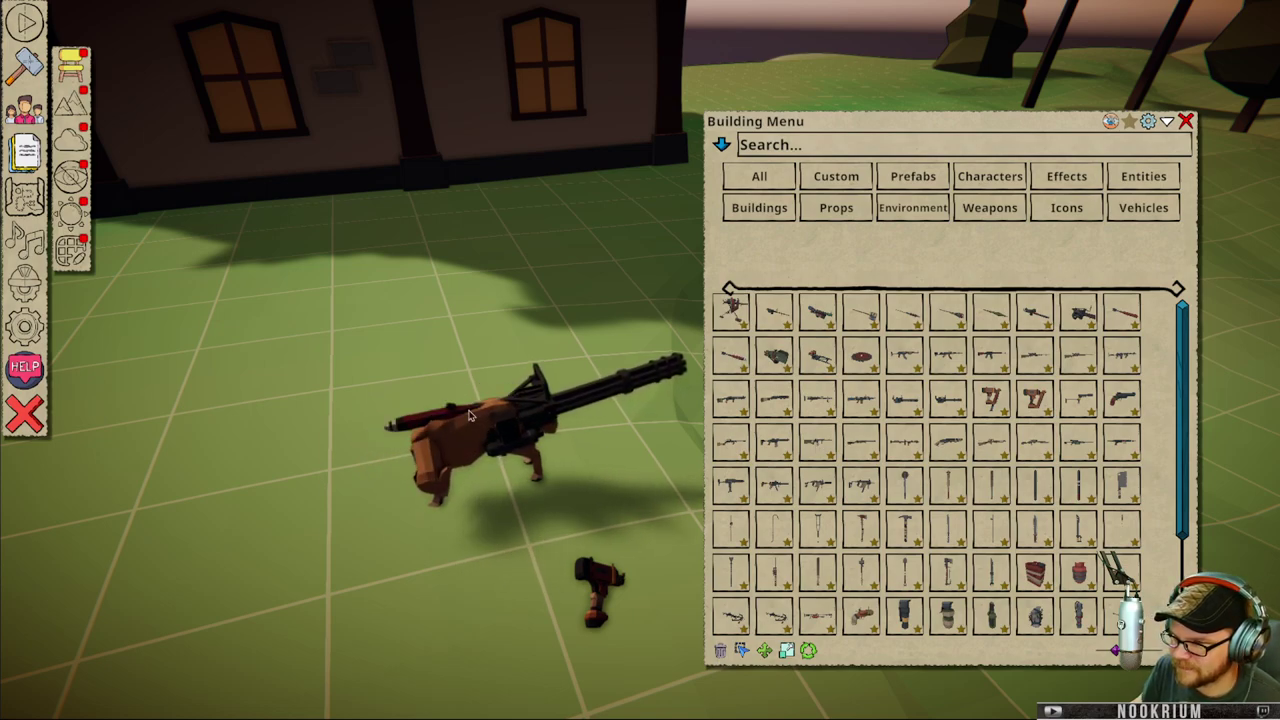
pyautogui.moveTo(320, 393); pyautogui.dragTo(491, 366, button='right')
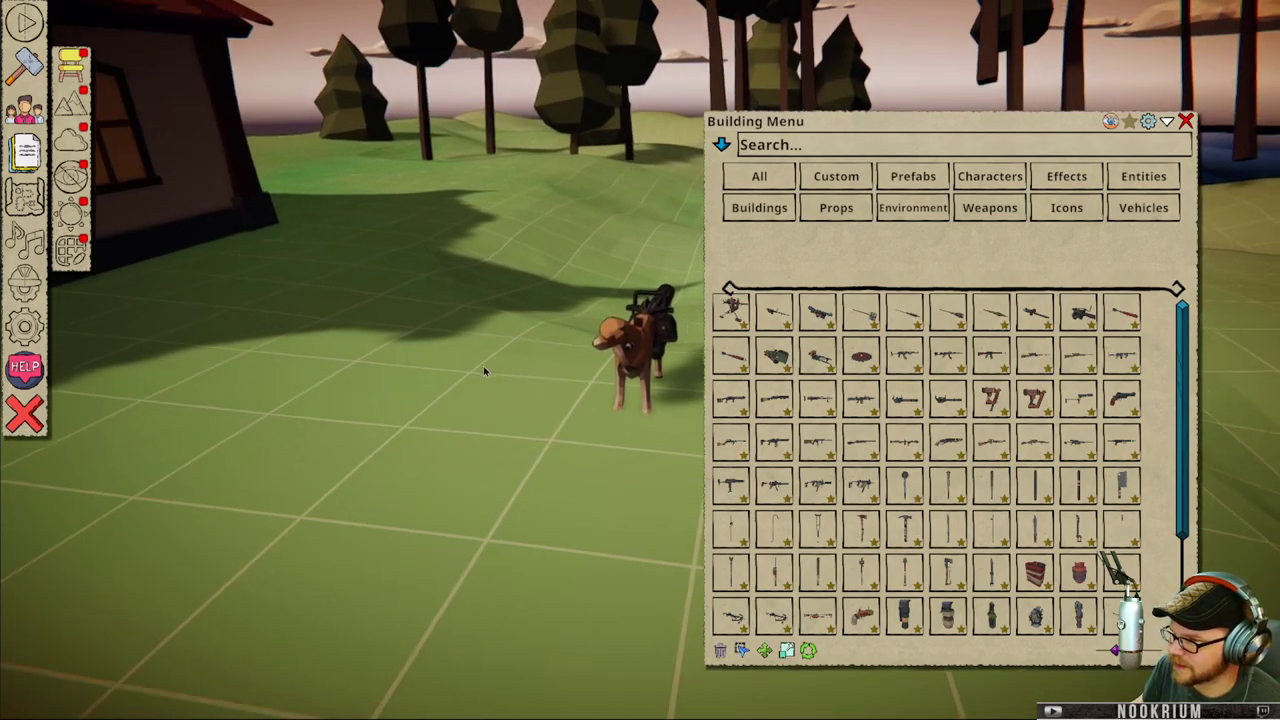
# - Leave build mode, turn on the golden retriever's Barking animation and watch it up close before deselecting the dog
pyautogui.click(1187, 122)
pyautogui.moveTo(940, 234); pyautogui.dragTo(794, 288, button='right')
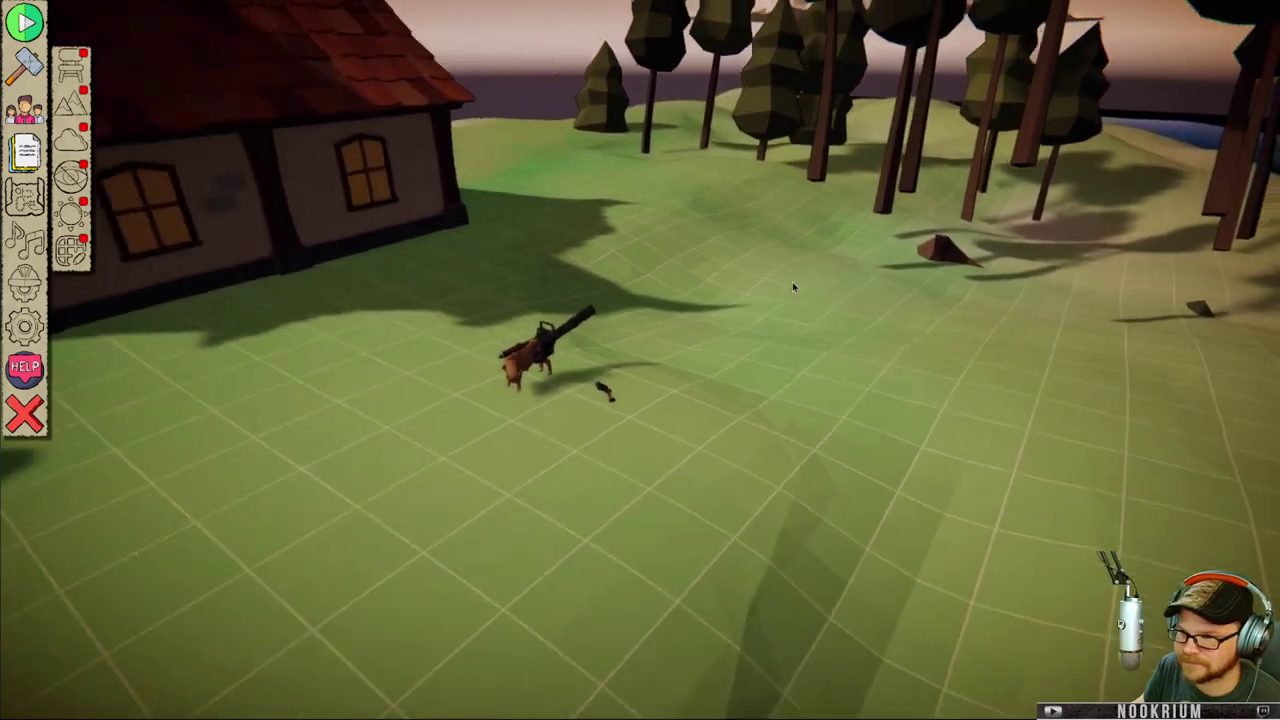
pyautogui.scroll(-5, 793, 285)
pyautogui.click(720, 360)
pyautogui.scroll(2, 797, 349)
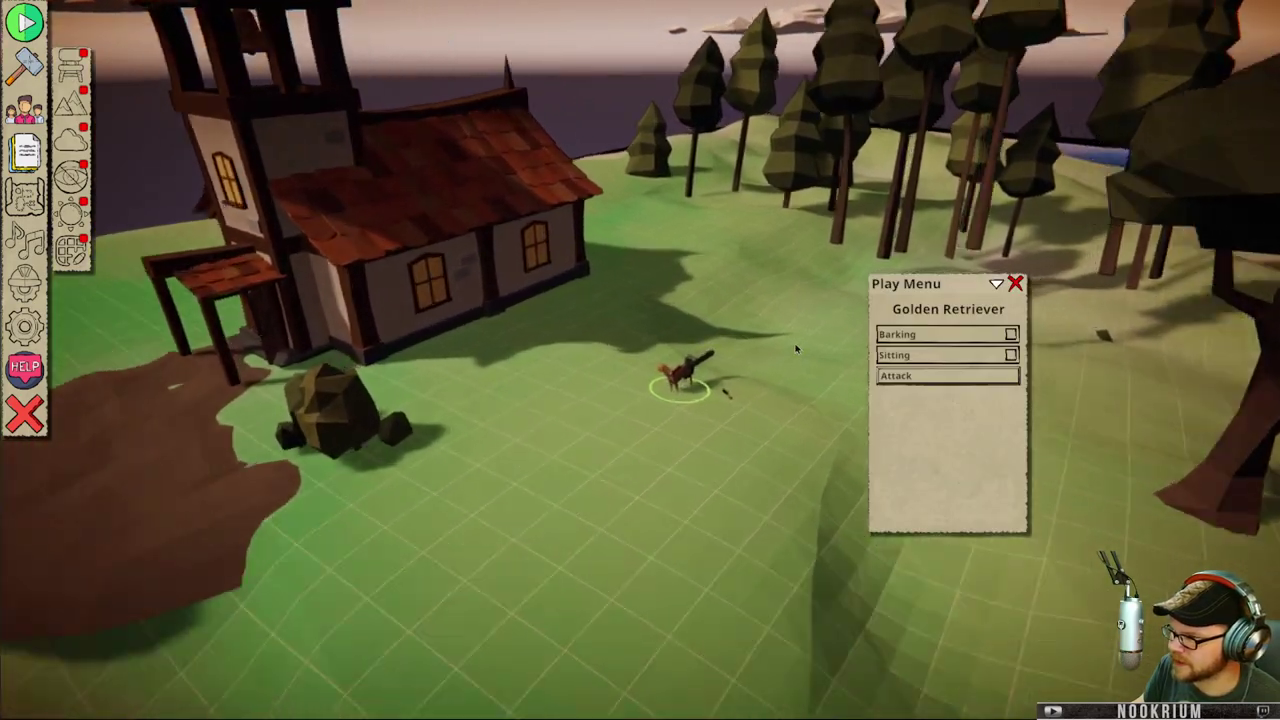
pyautogui.scroll(3, 797, 349)
pyautogui.click(1011, 336)
pyautogui.scroll(2, 683, 455)
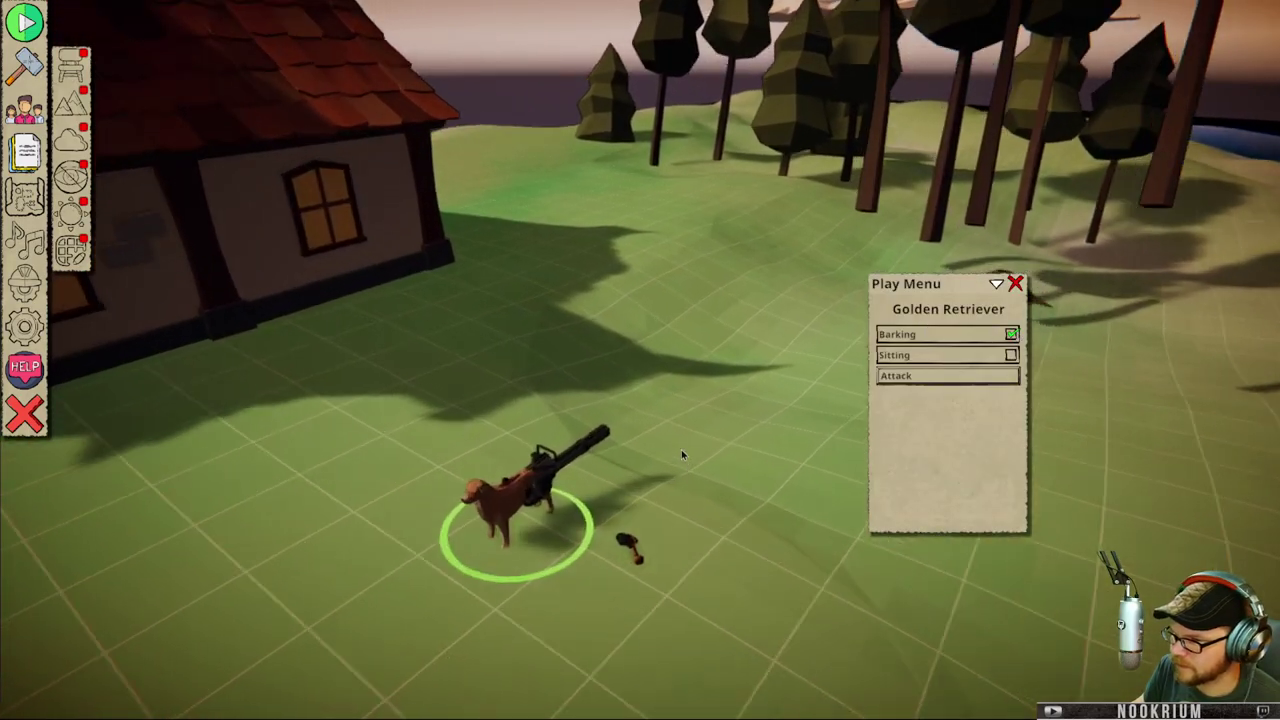
pyautogui.scroll(3, 683, 455)
pyautogui.moveTo(627, 527); pyautogui.dragTo(651, 506, button='right')
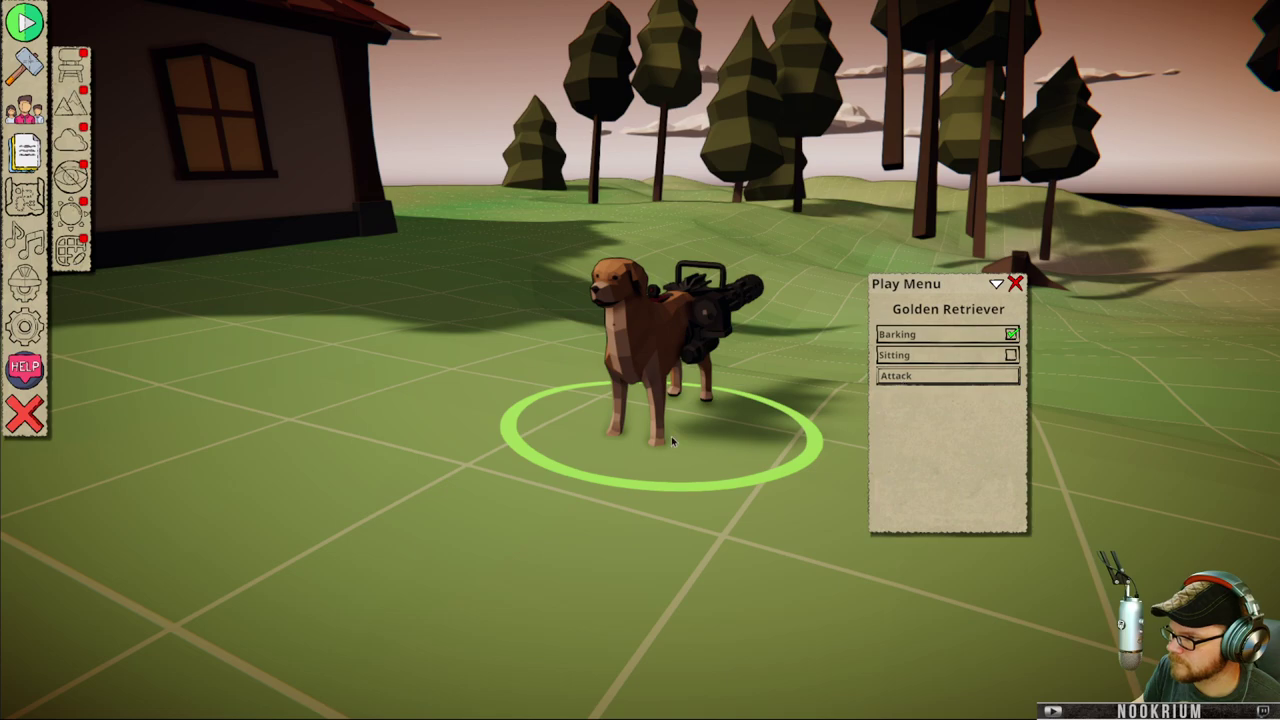
pyautogui.scroll(-5, 671, 436)
pyautogui.click(623, 364)
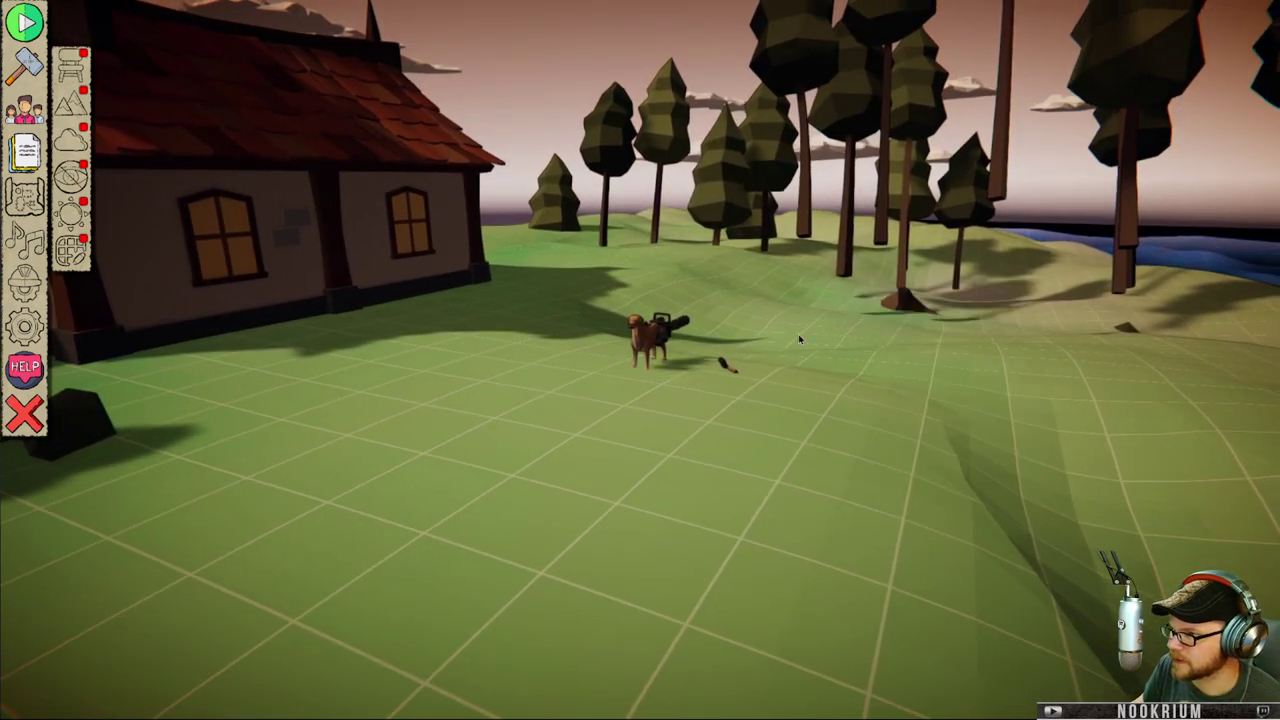
# - Place a Hazmat Male character from the Entities category on the grass near the dog and close the Building Menu
pyautogui.click(72, 70)
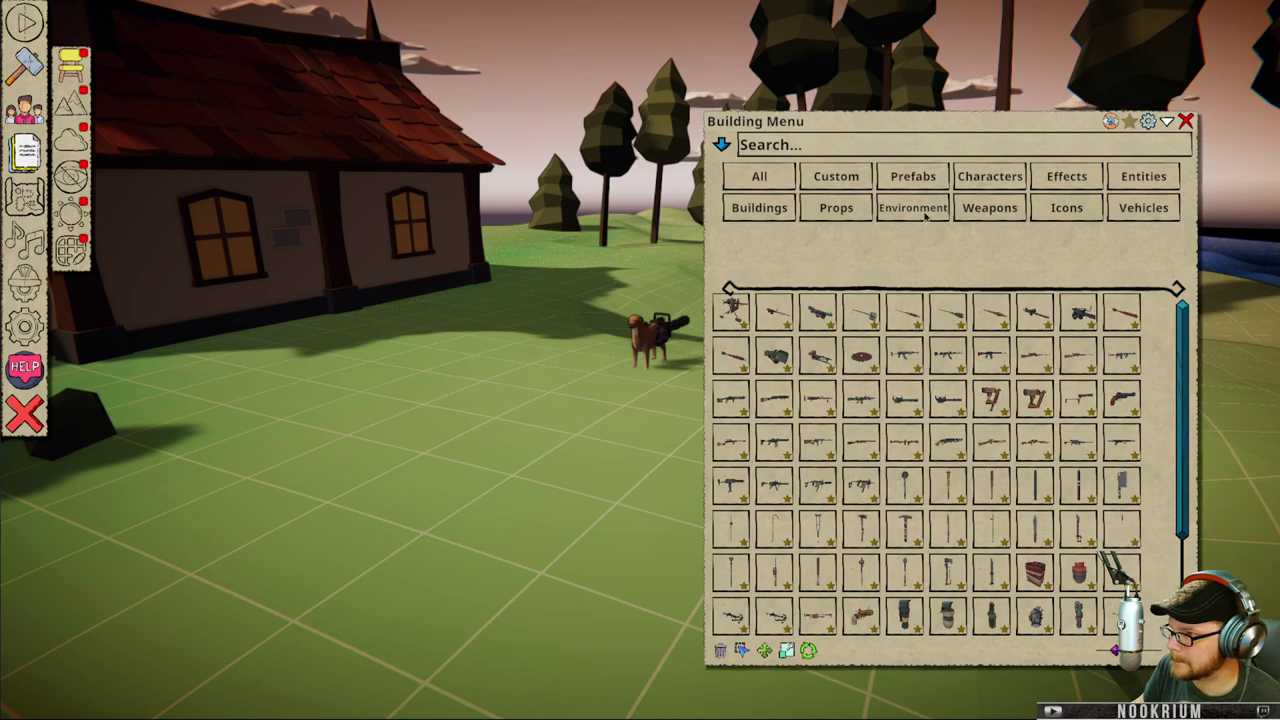
pyautogui.click(1140, 176)
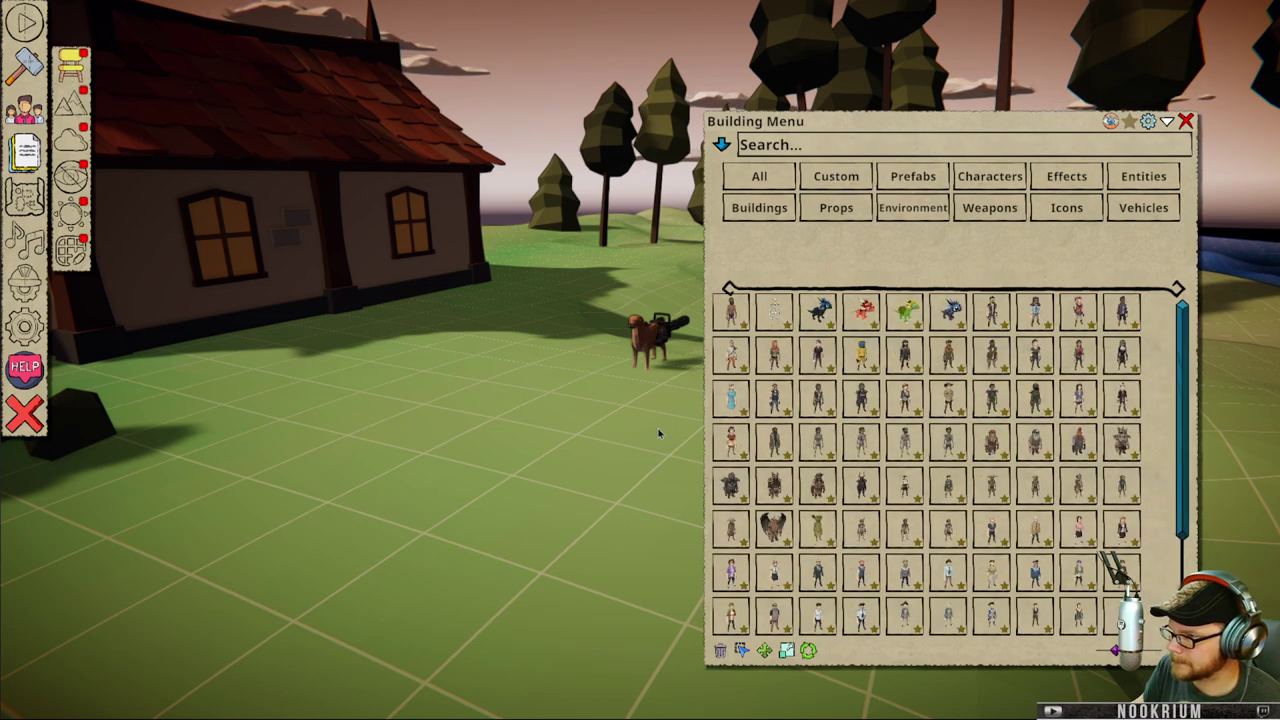
pyautogui.click(859, 356)
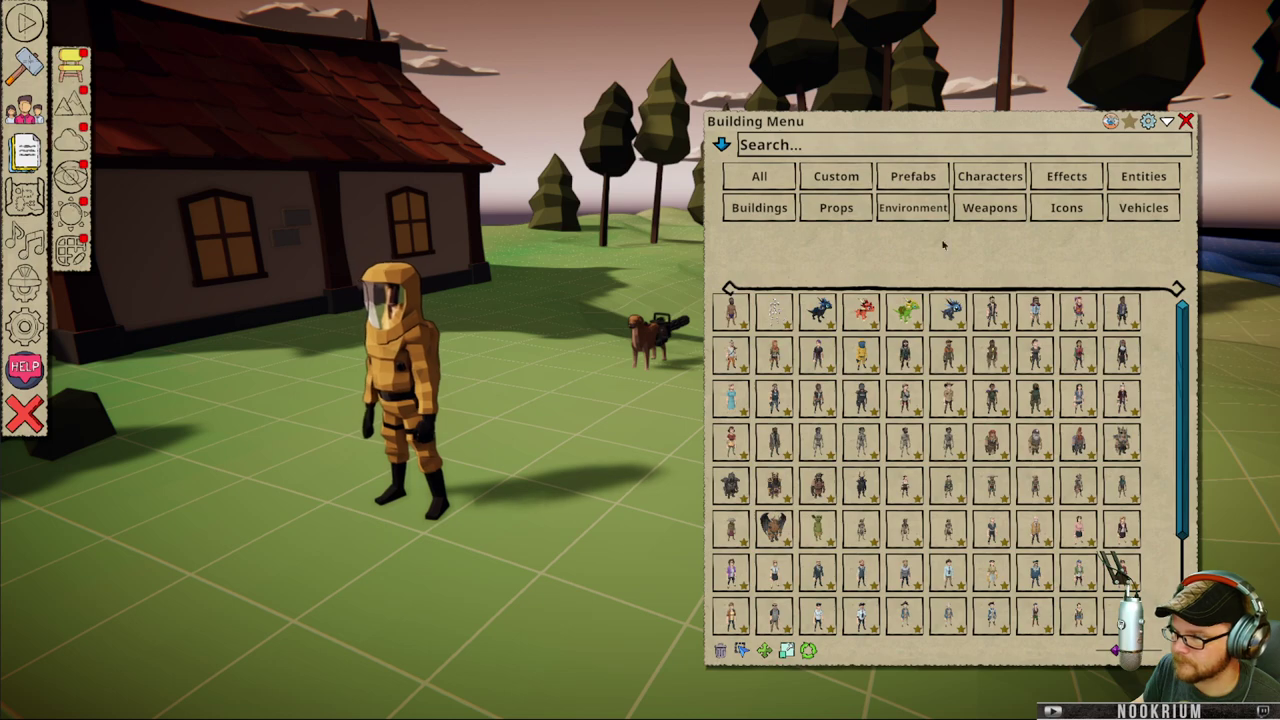
pyautogui.click(1185, 122)
# - Select the hazmat character, try out one of its combat animations and look through its other actions
pyautogui.click(646, 353)
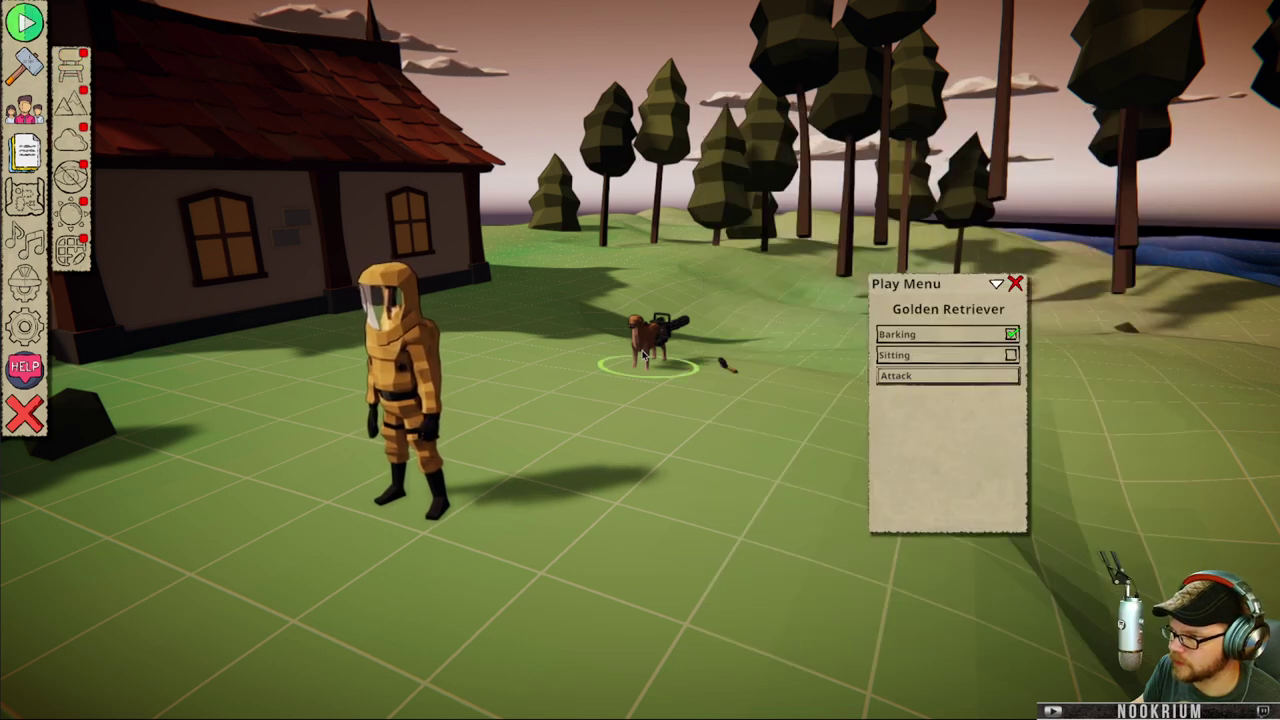
pyautogui.rightClick(419, 388)
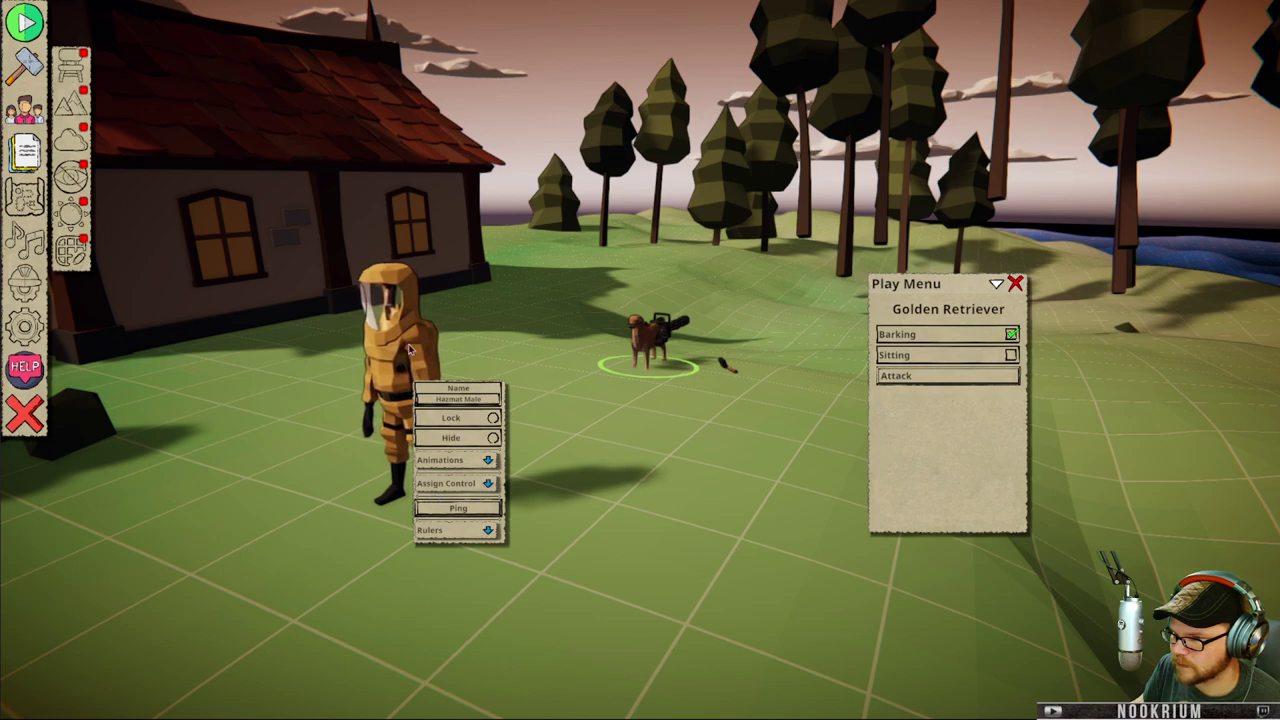
pyautogui.click(408, 347)
pyautogui.scroll(-1, 927, 452)
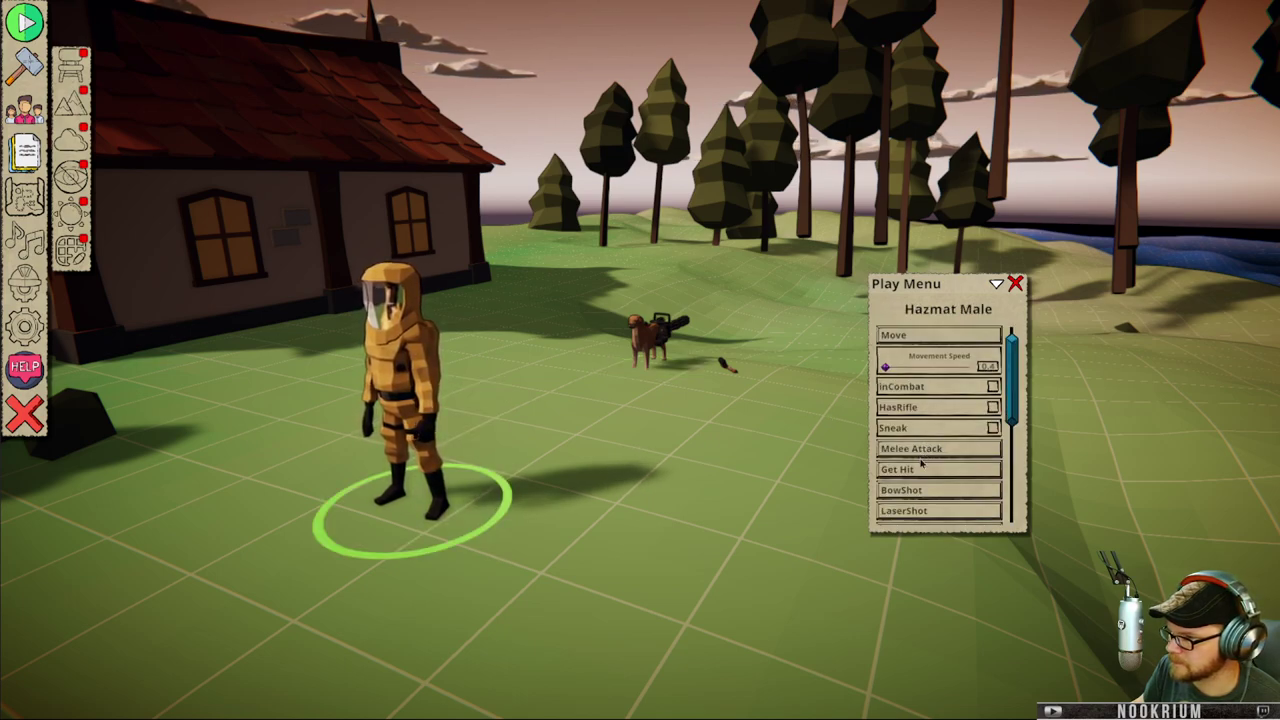
pyautogui.click(922, 466)
pyautogui.scroll(-3, 927, 445)
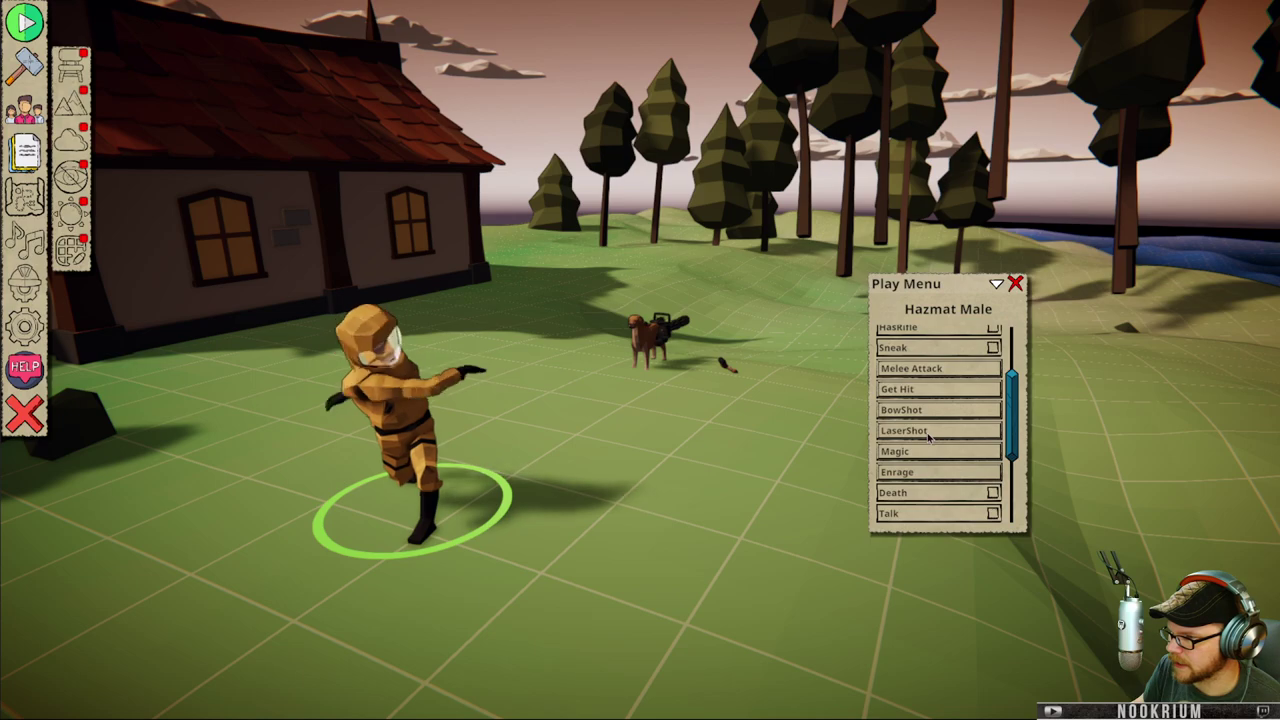
pyautogui.scroll(-2, 928, 437)
# - Turn off the golden retriever's Barking, try its Sitting pose and play its Attack animation
pyautogui.click(648, 343)
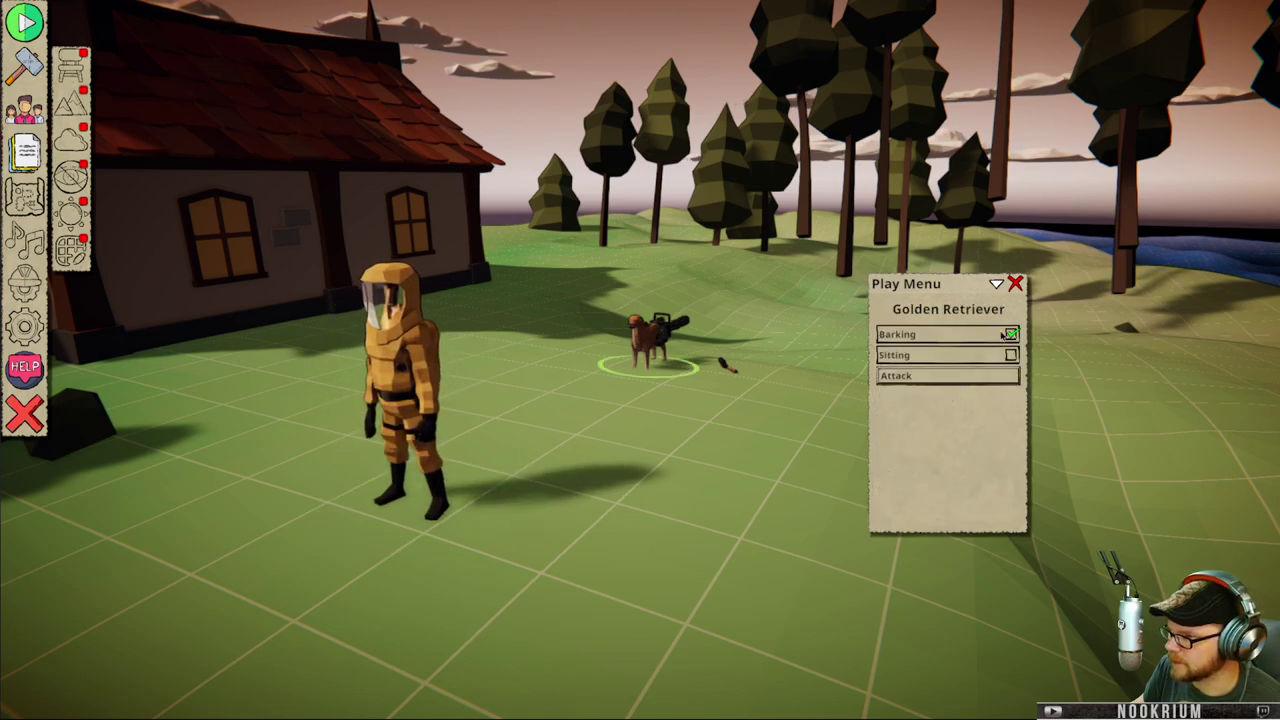
pyautogui.click(941, 385)
pyautogui.press('w')
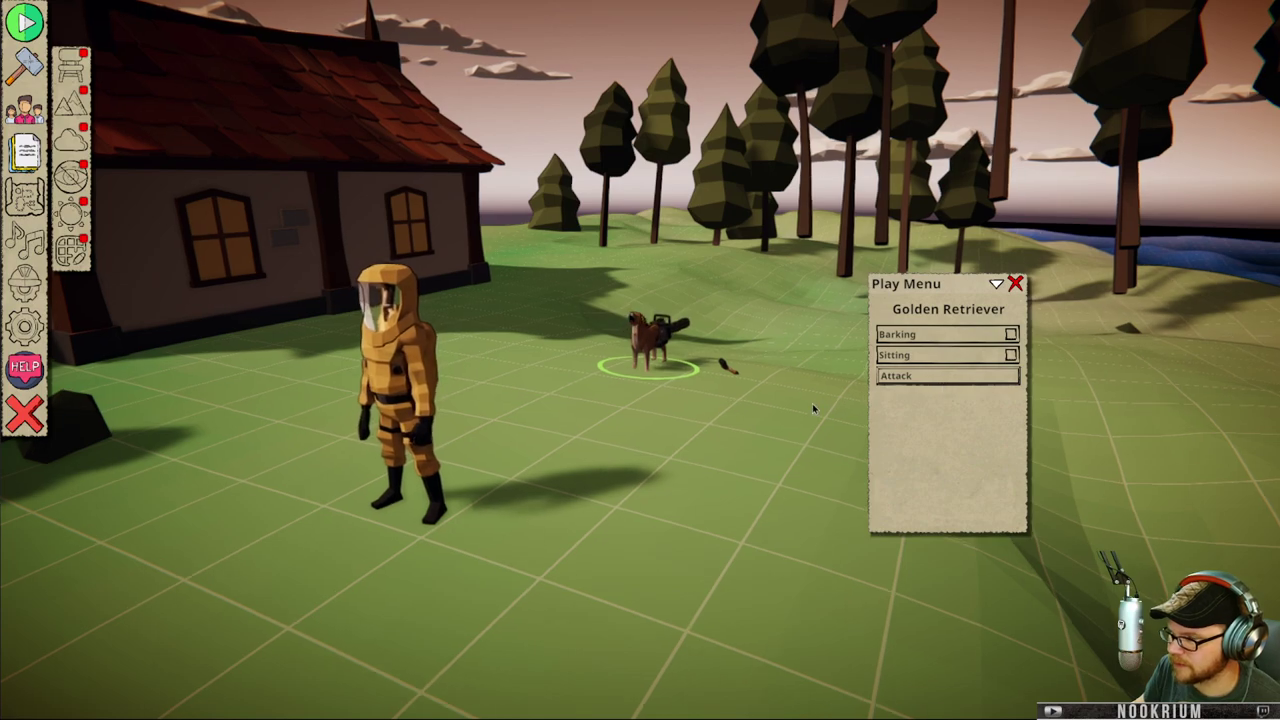
pyautogui.click(1011, 355)
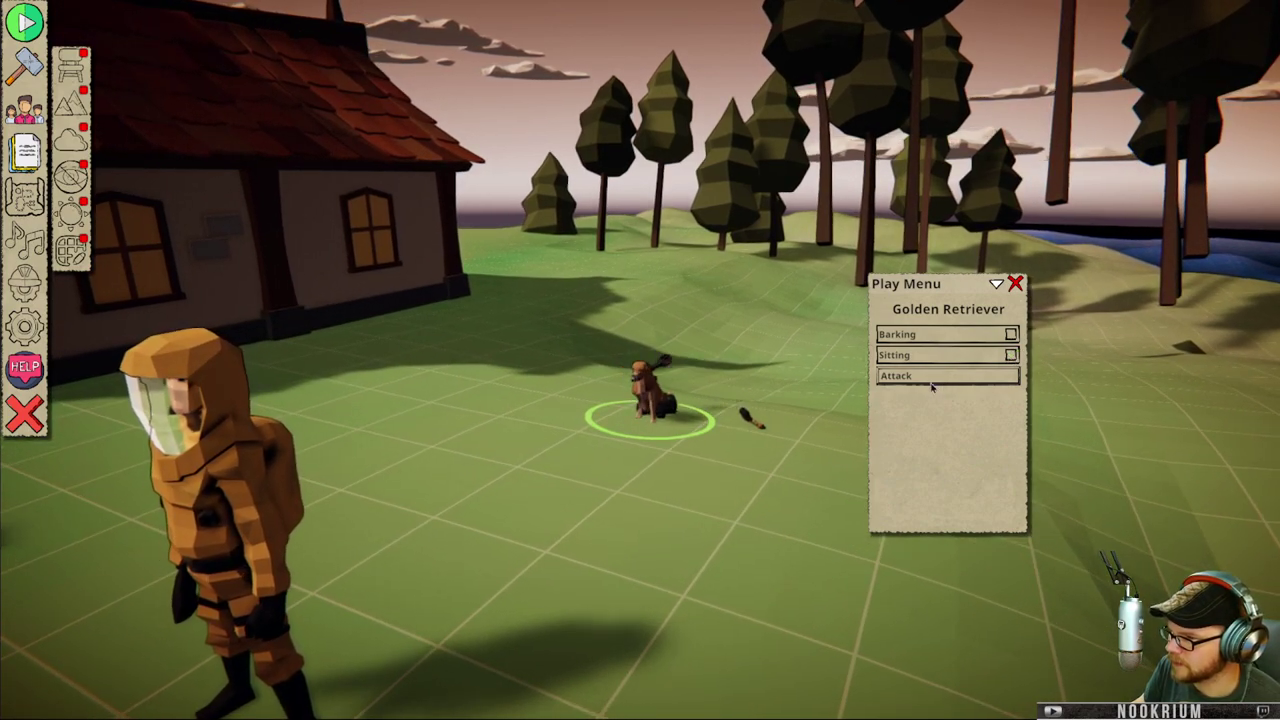
pyautogui.click(931, 382)
# - Move the hazmat character closer to the dog, play its BowShot animation and close the Play Menu
pyautogui.click(232, 510)
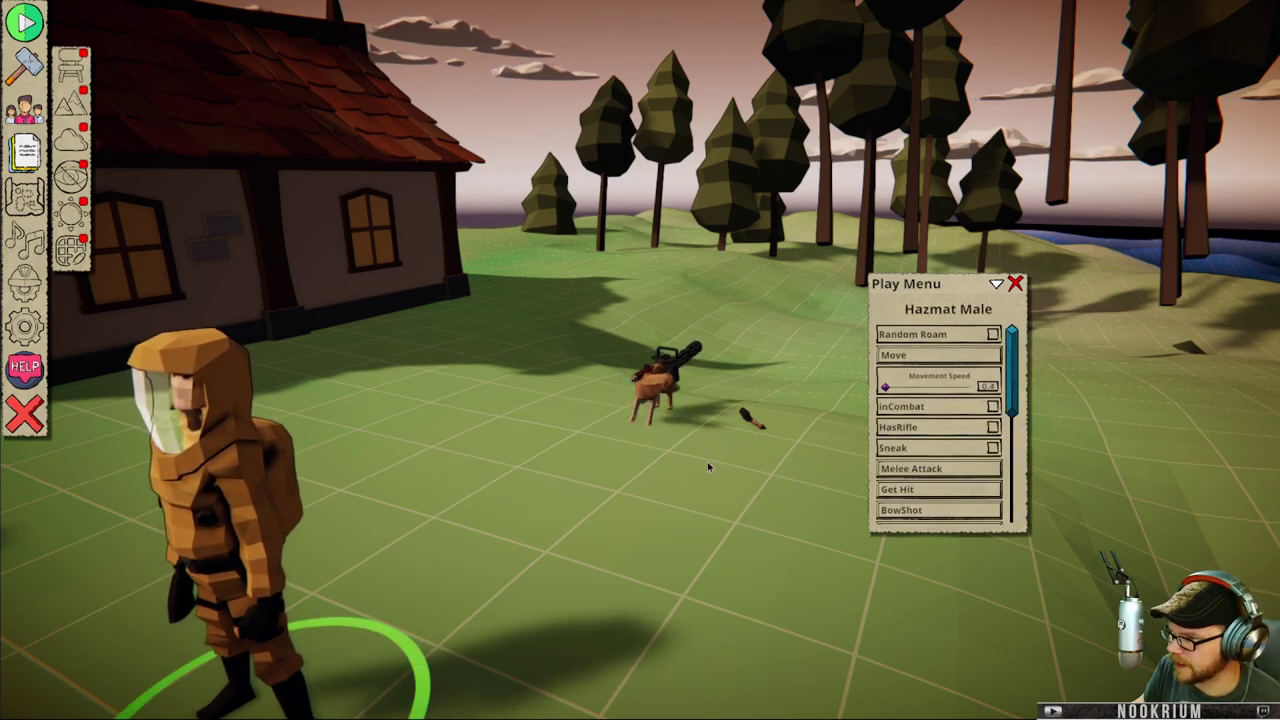
pyautogui.rightClick(548, 499)
pyautogui.click(588, 505)
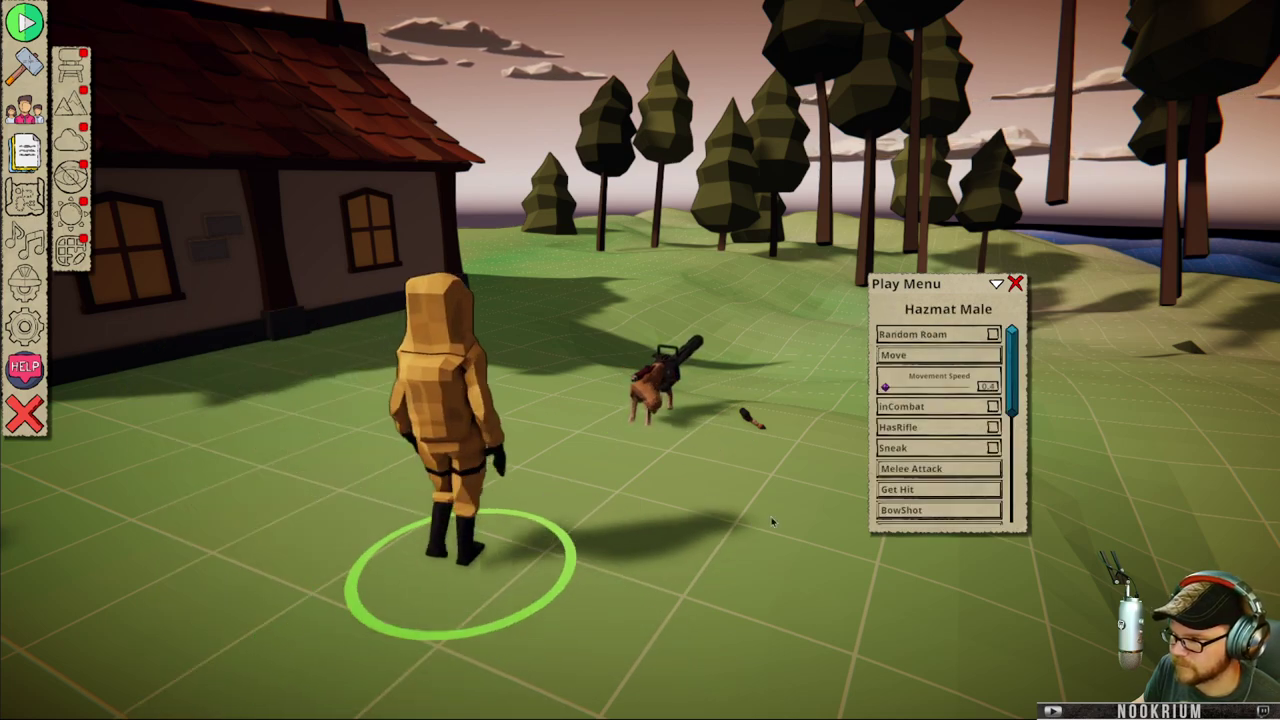
pyautogui.click(929, 511)
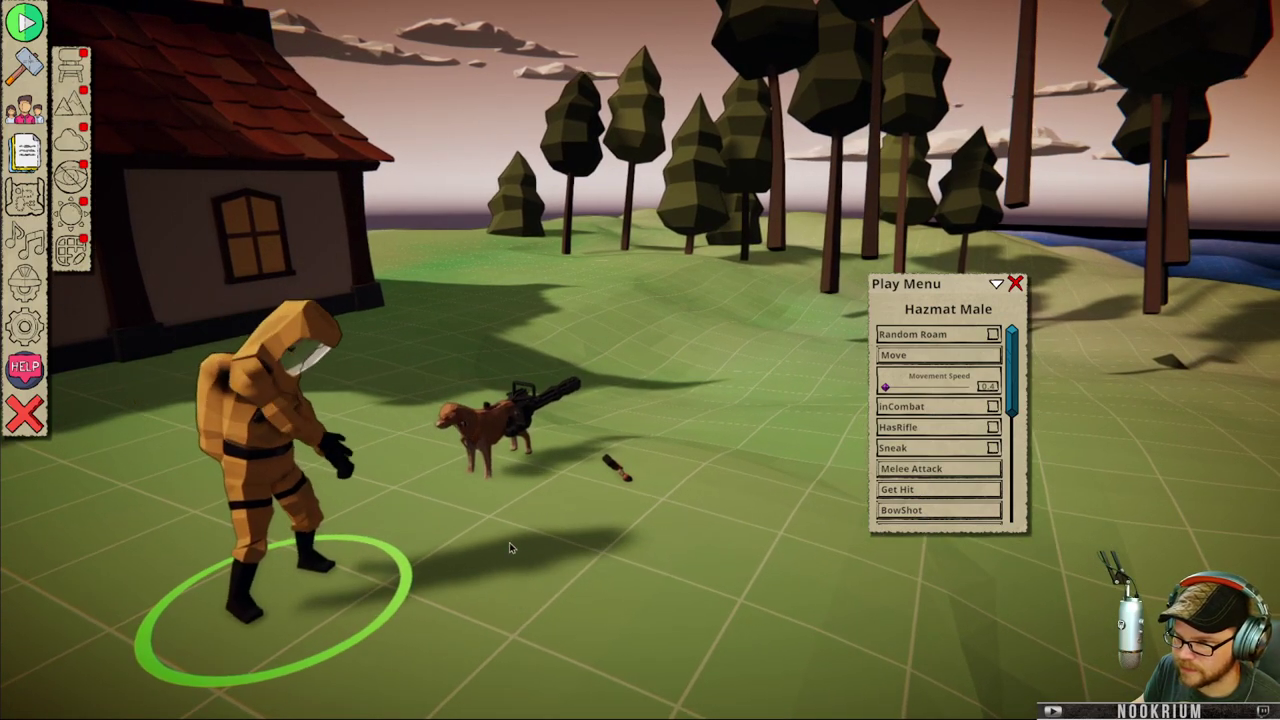
pyautogui.moveTo(511, 542); pyautogui.dragTo(460, 533, button='middle')
pyautogui.scroll(-4, 500, 532)
pyautogui.moveTo(550, 542); pyautogui.dragTo(687, 498, button='middle')
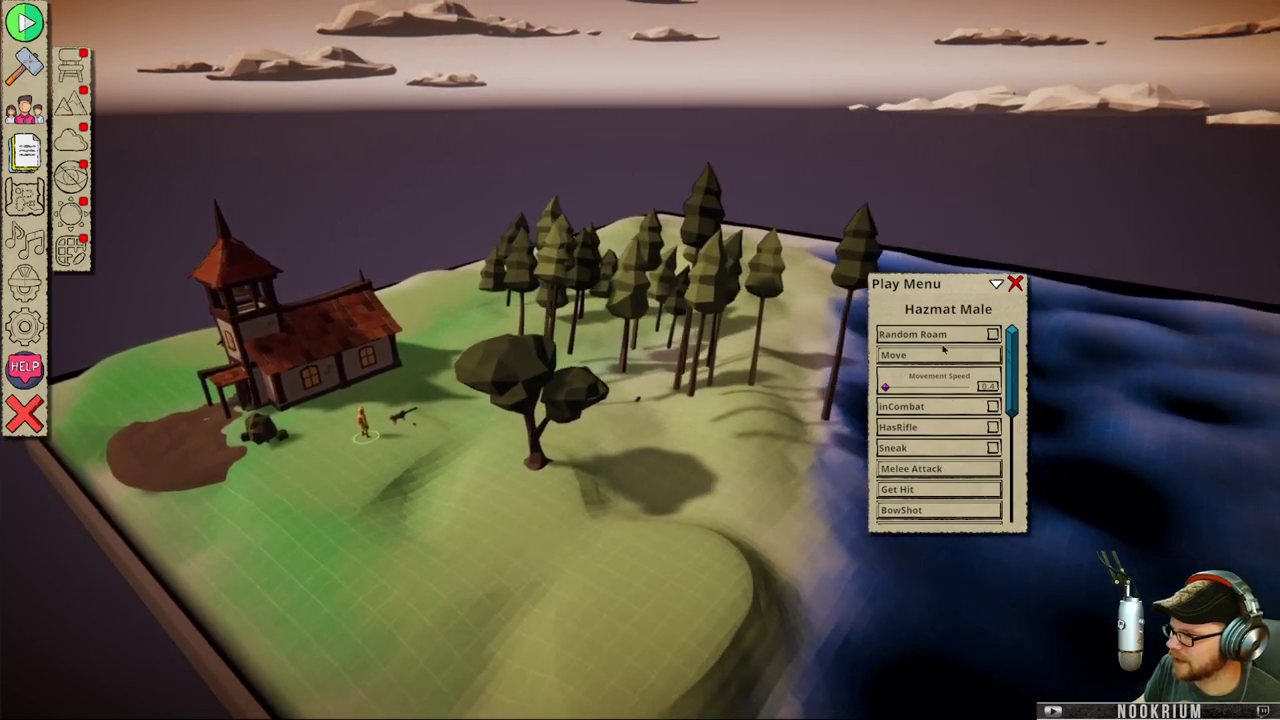
pyautogui.click(1015, 283)
# - Search the Building Menu for "boat" and for "ship", and clear the search
pyautogui.moveTo(892, 408); pyautogui.dragTo(780, 390, button='middle')
pyautogui.moveTo(780, 390); pyautogui.dragTo(664, 371, button='middle')
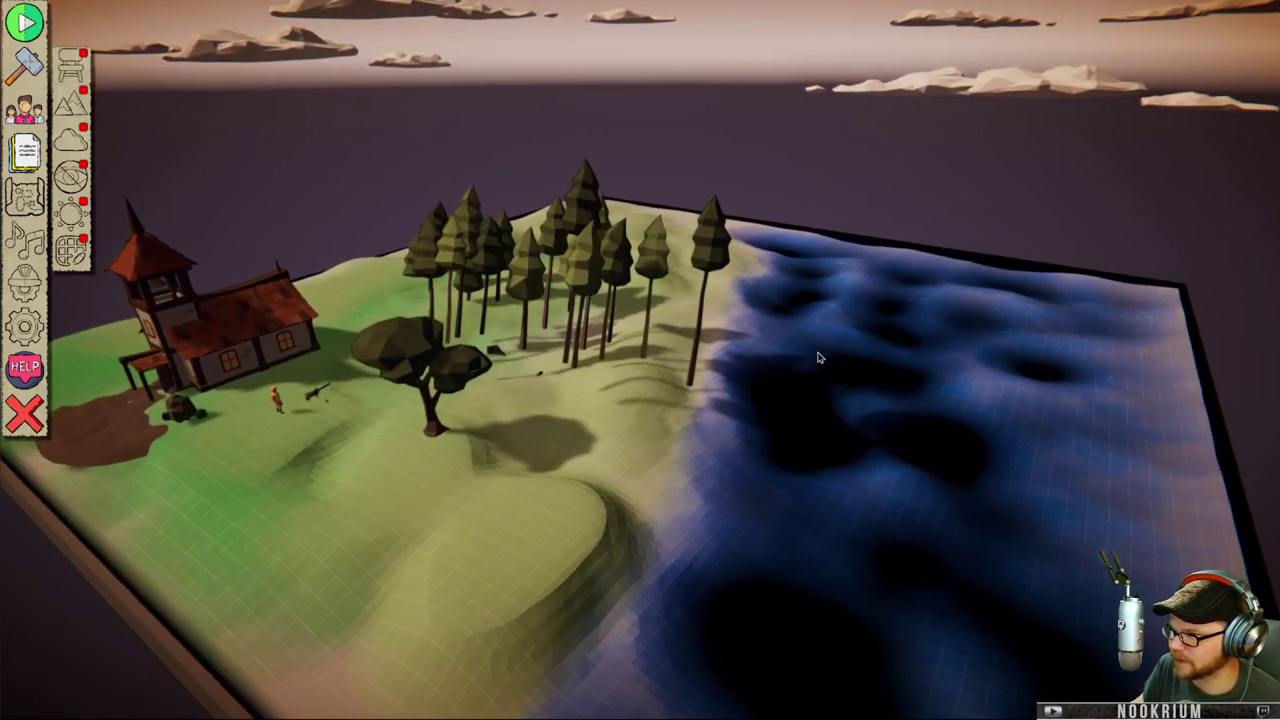
pyautogui.click(62, 66)
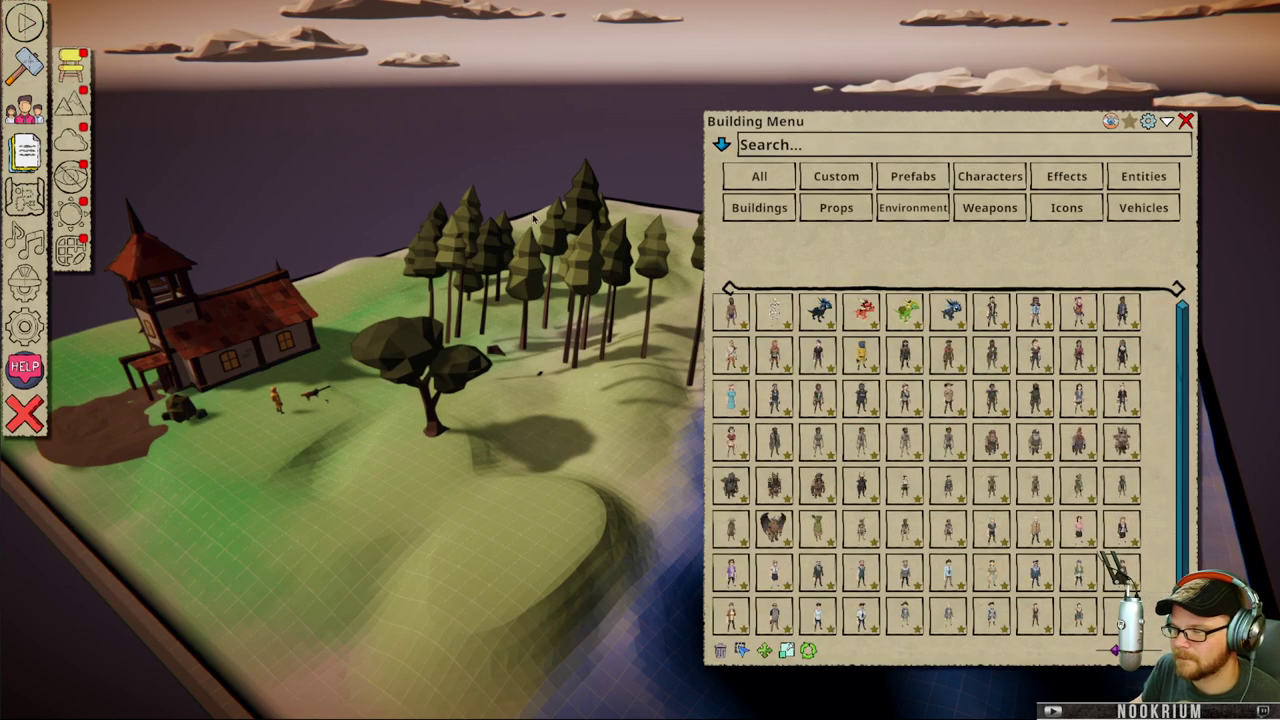
pyautogui.click(835, 146)
pyautogui.write('boat')
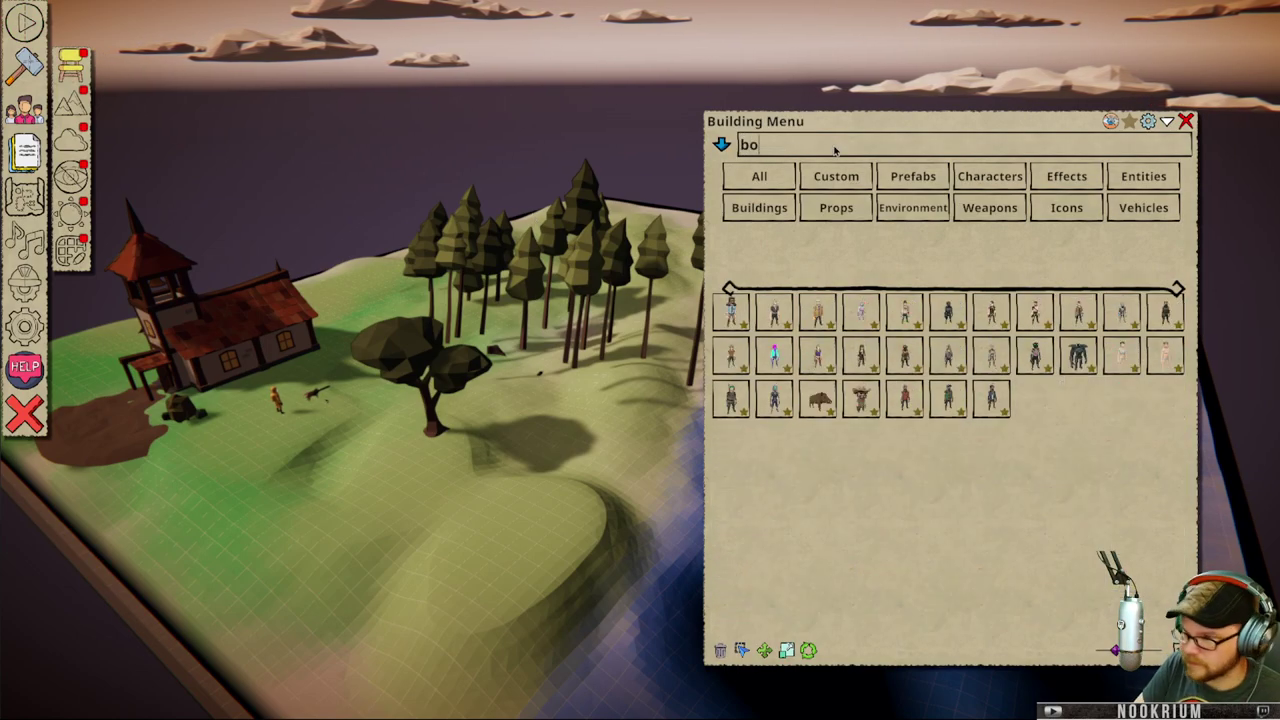
pyautogui.press('BackSpace')
pyautogui.press('BackSpace')
pyautogui.press('BackSpace')
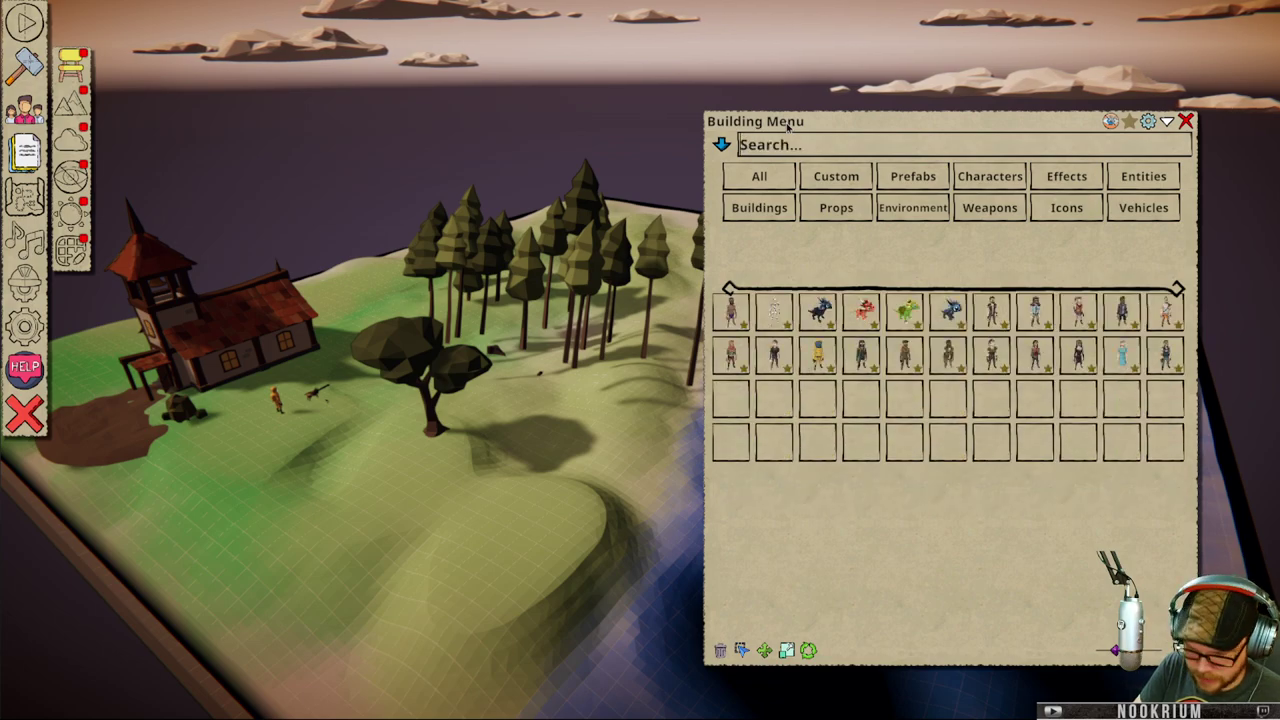
pyautogui.write('ship')
pyautogui.press('BackSpace')
pyautogui.press('BackSpace')
pyautogui.press('BackSpace')
pyautogui.press('BackSpace')
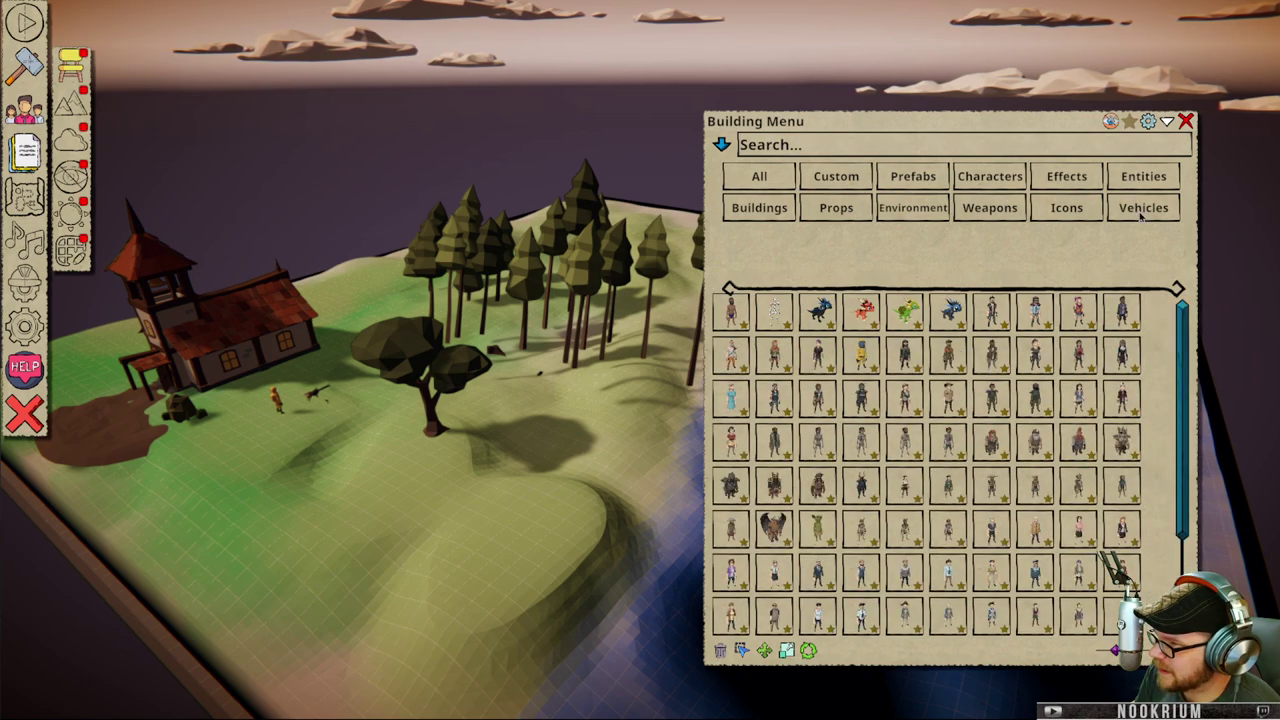
# - Pick a two-masted sailing ship from the vehicle assets and place it on the water beside the hills
pyautogui.click(1128, 176)
pyautogui.scroll(-5, 898, 425)
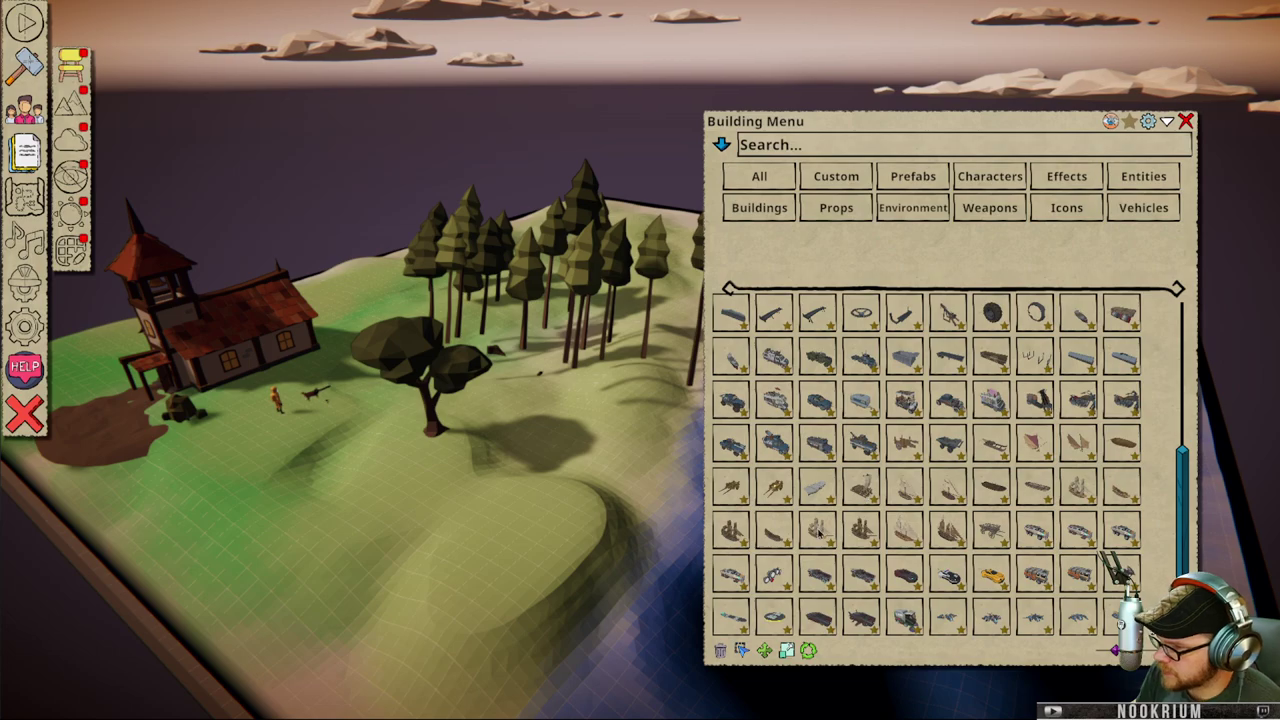
pyautogui.click(946, 538)
pyautogui.press('d')
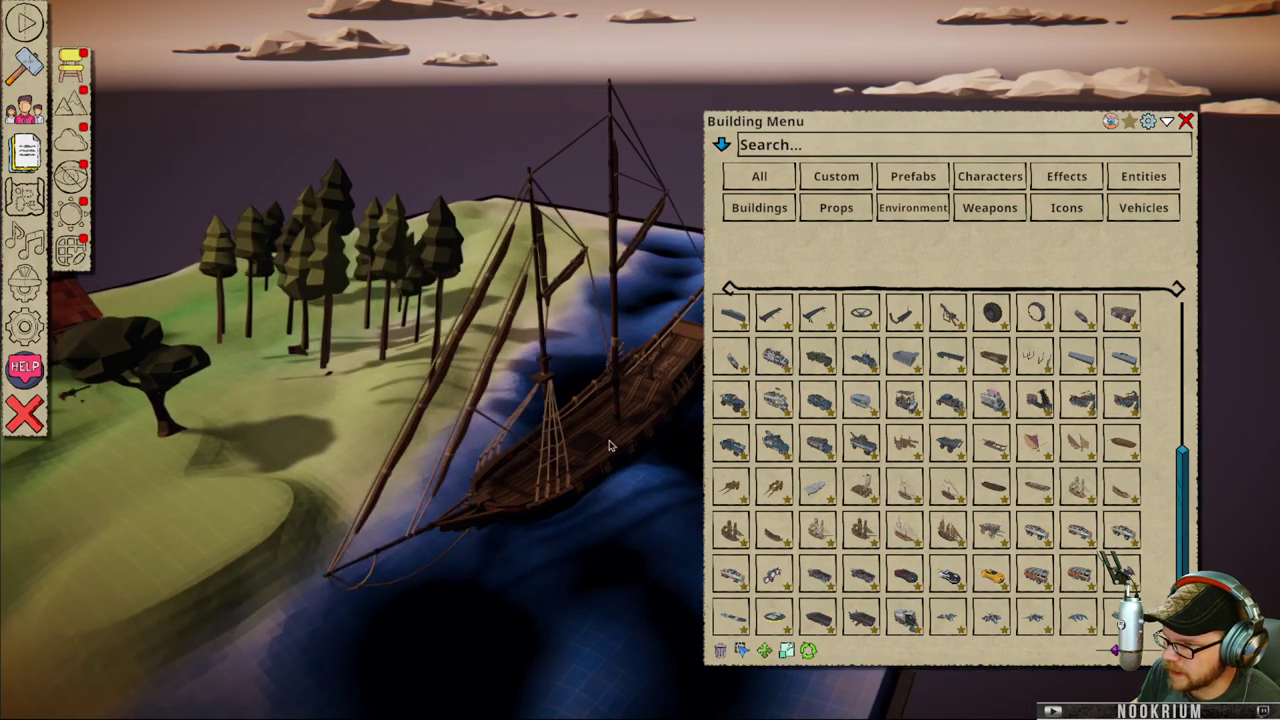
pyautogui.press('d')
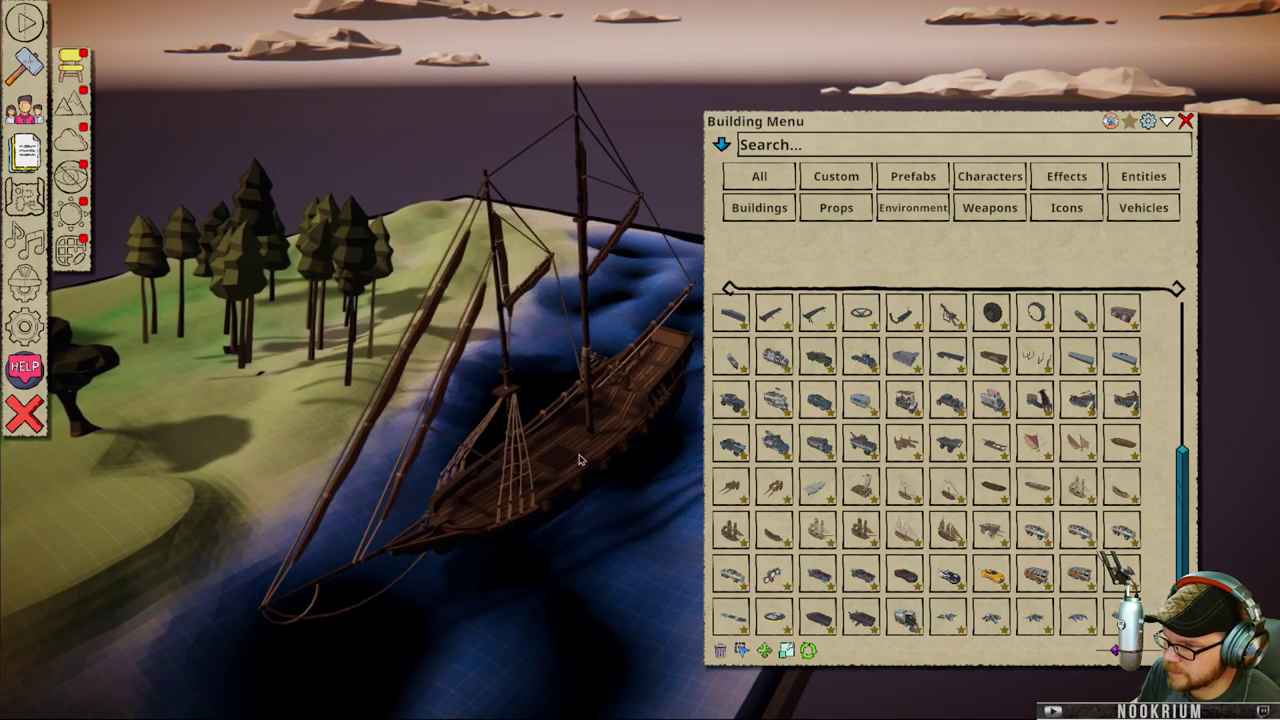
# - Place an Armored Hover Truck and a Golf Cart on the grass near the hazmat character and close the Building Menu
pyautogui.moveTo(532, 433); pyautogui.dragTo(580, 400, button='middle')
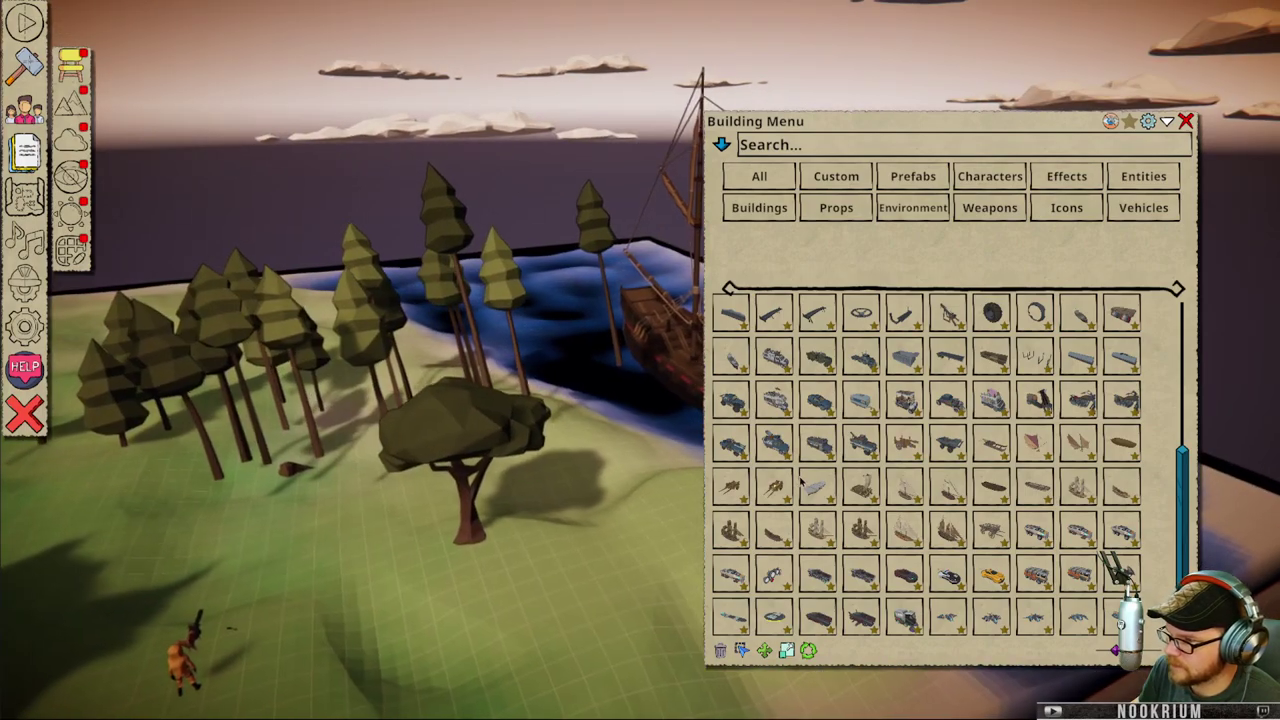
pyautogui.press('d')
pyautogui.press('s')
pyautogui.click(722, 568)
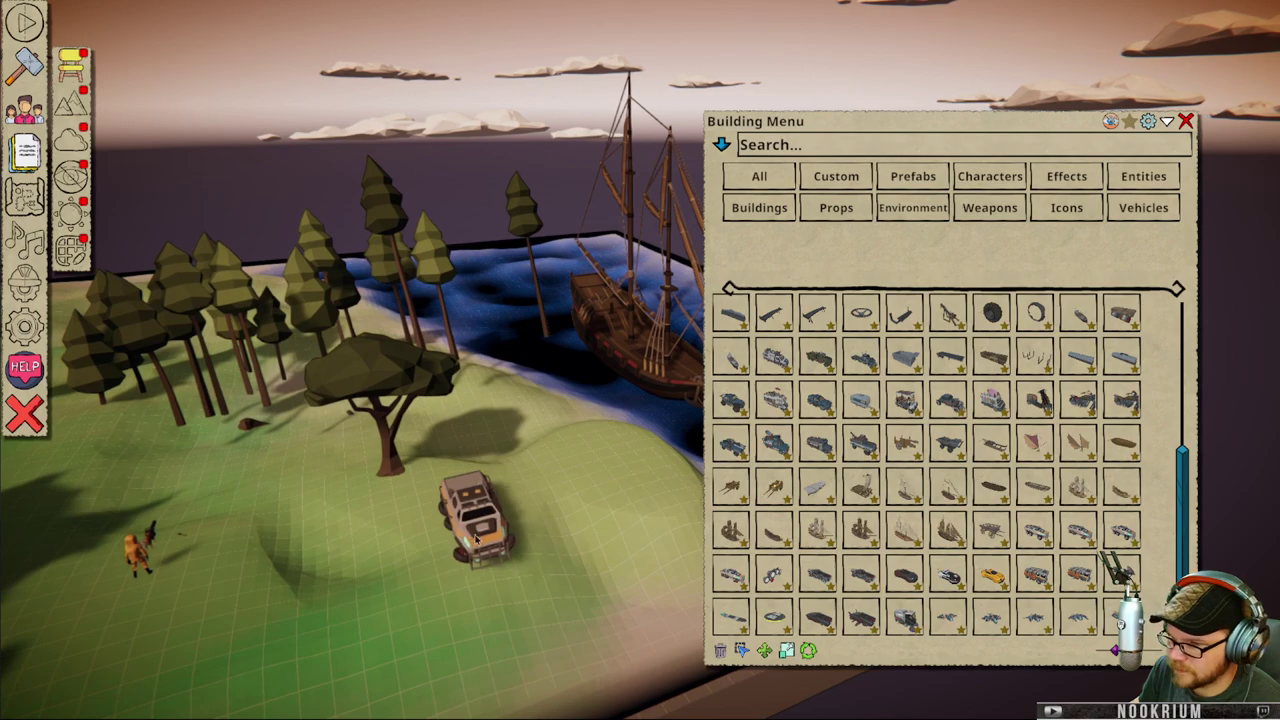
pyautogui.press('s')
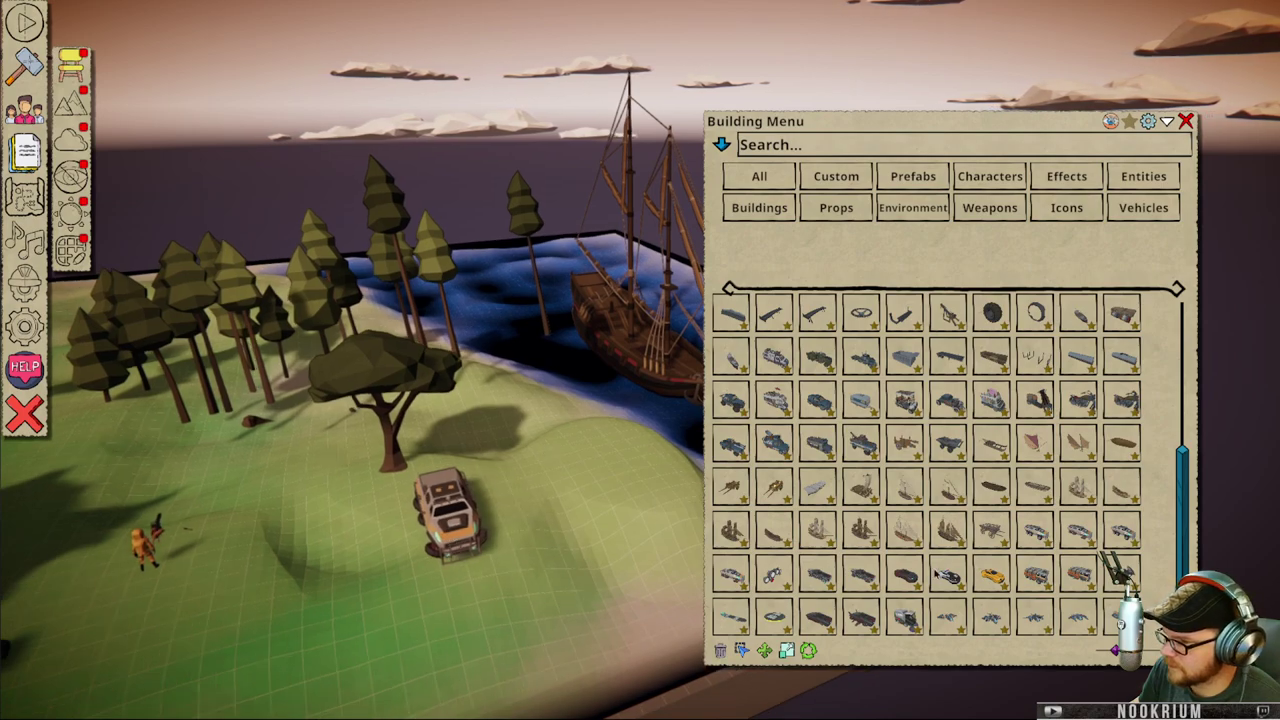
pyautogui.scroll(2, 905, 608)
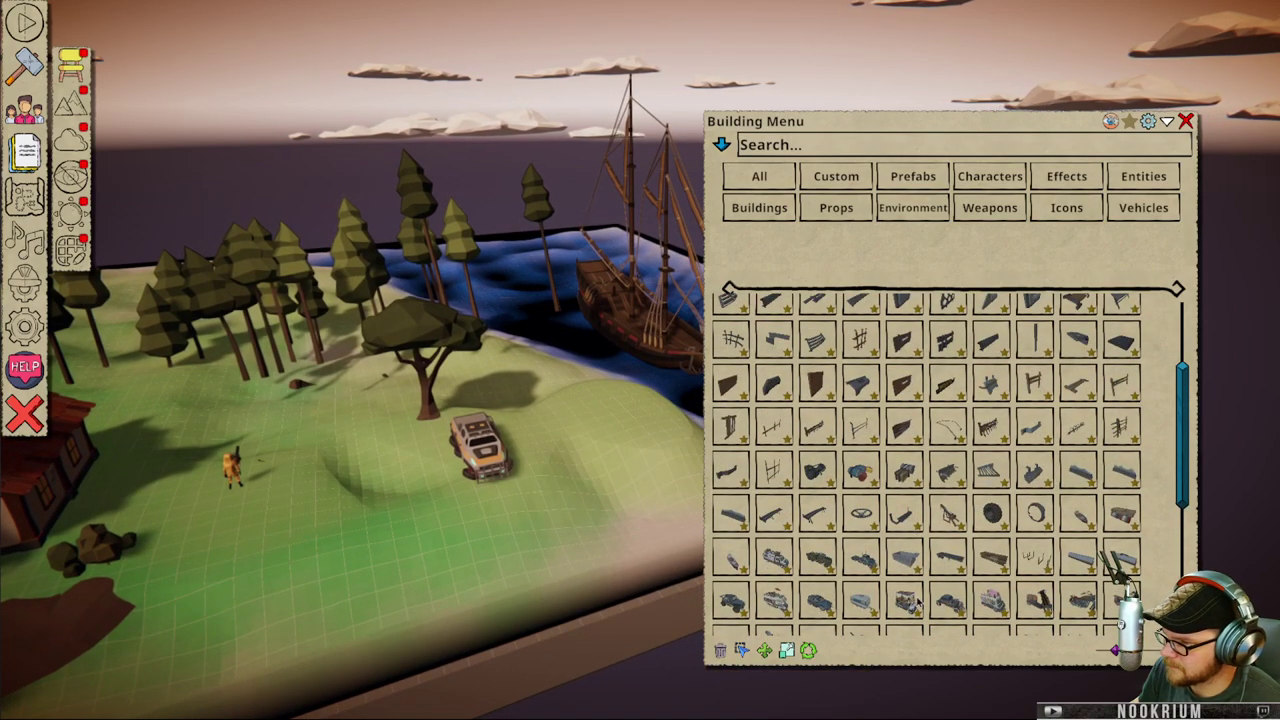
pyautogui.click(918, 601)
pyautogui.click(984, 210)
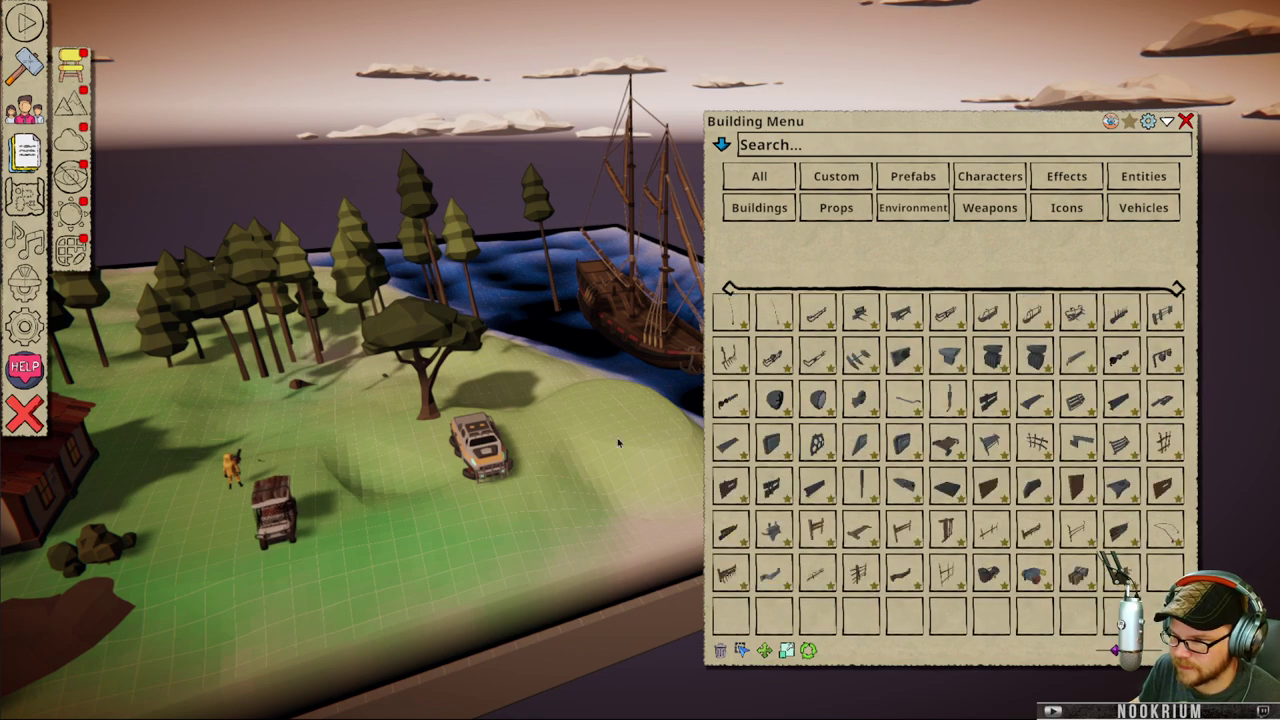
pyautogui.press('Escape')
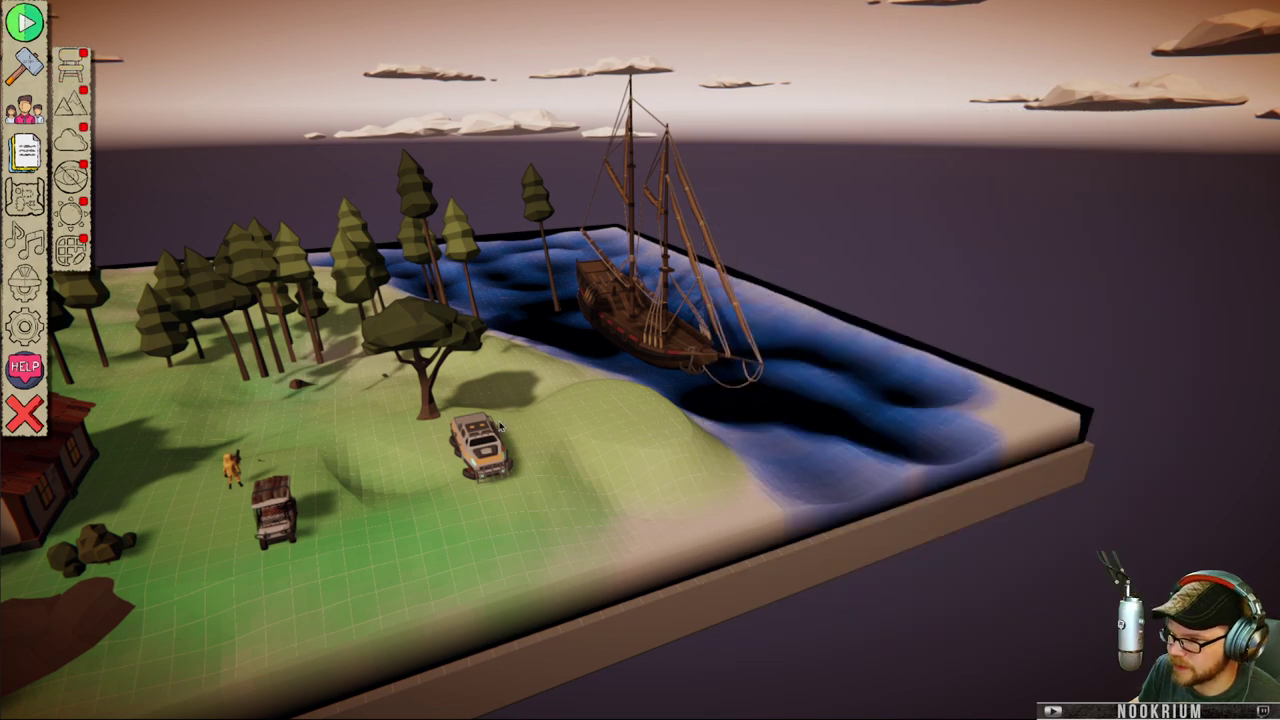
# - Look through the object options of the armored hover truck, the golf cart and the sailing ship
pyautogui.rightClick(466, 458)
pyautogui.press('a')
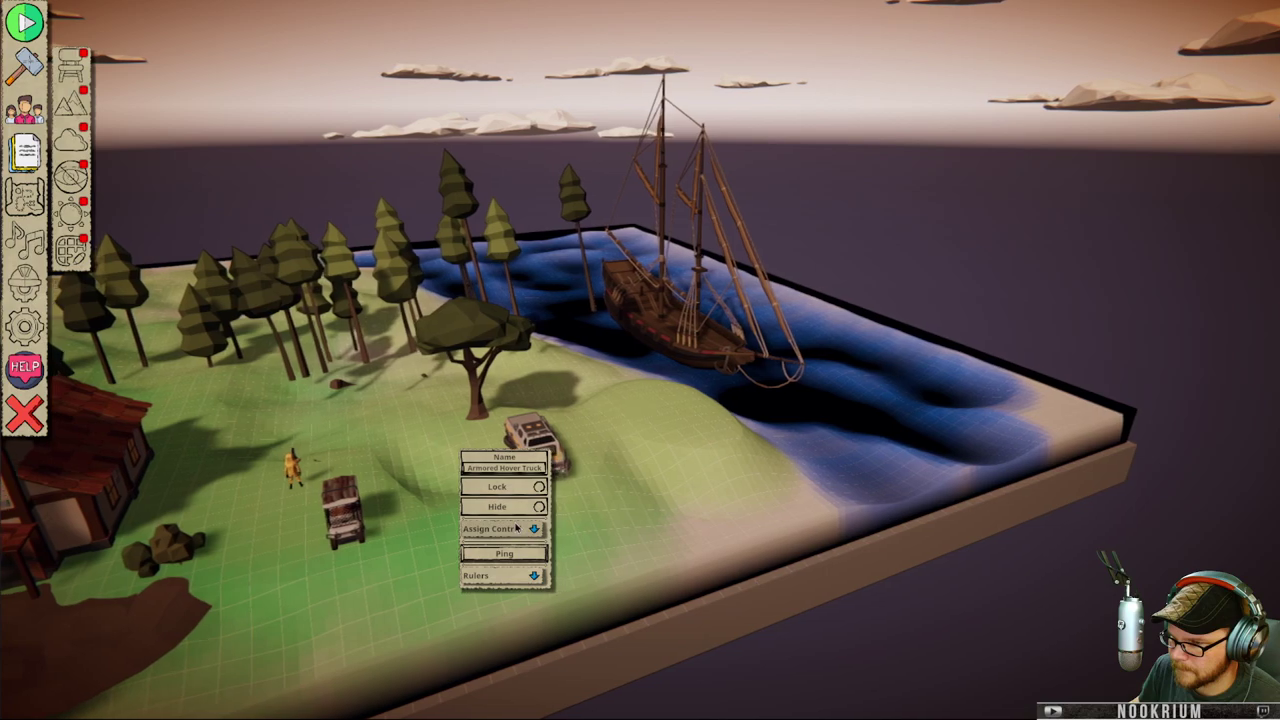
pyautogui.click(351, 513)
pyautogui.rightClick(351, 513)
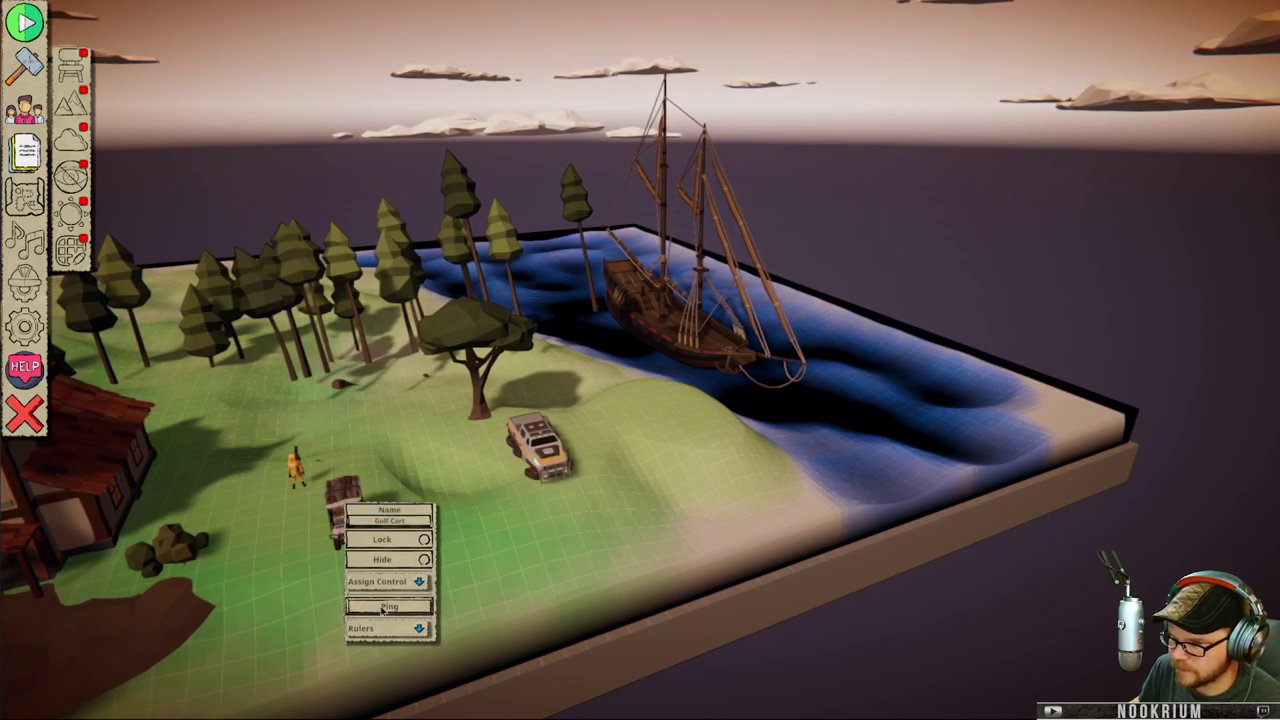
pyautogui.rightClick(707, 358)
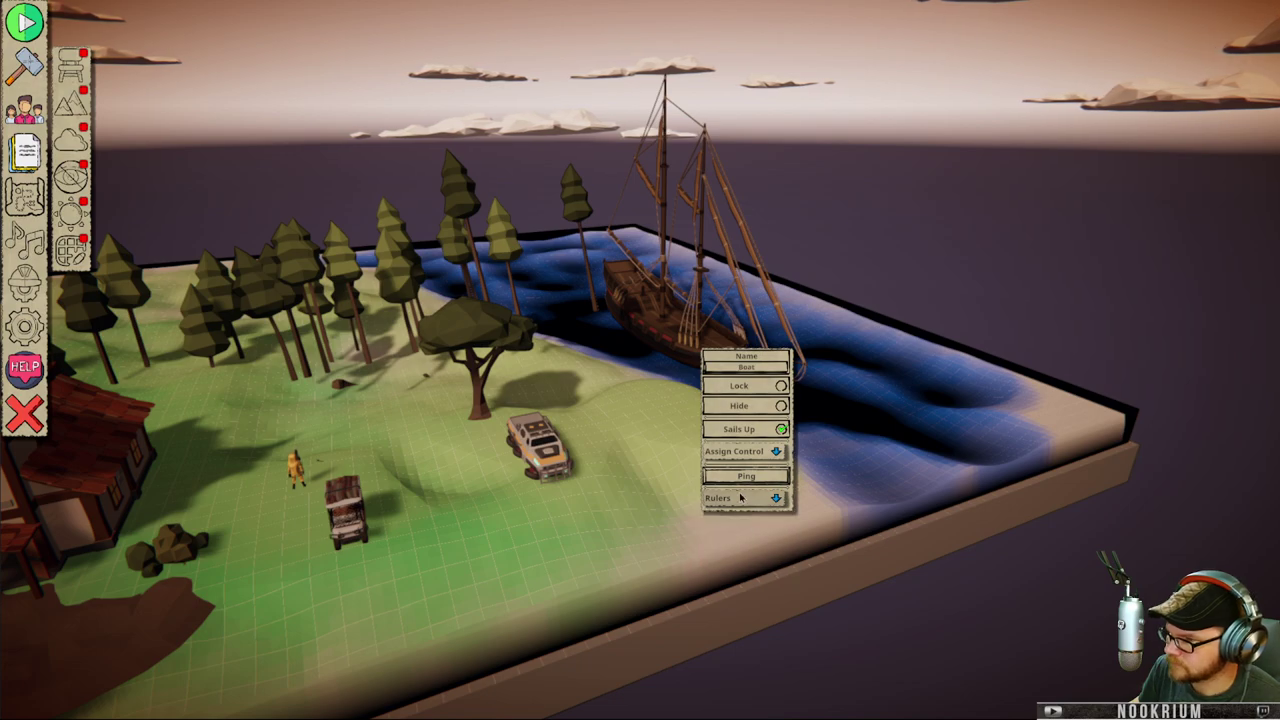
pyautogui.rightClick(690, 345)
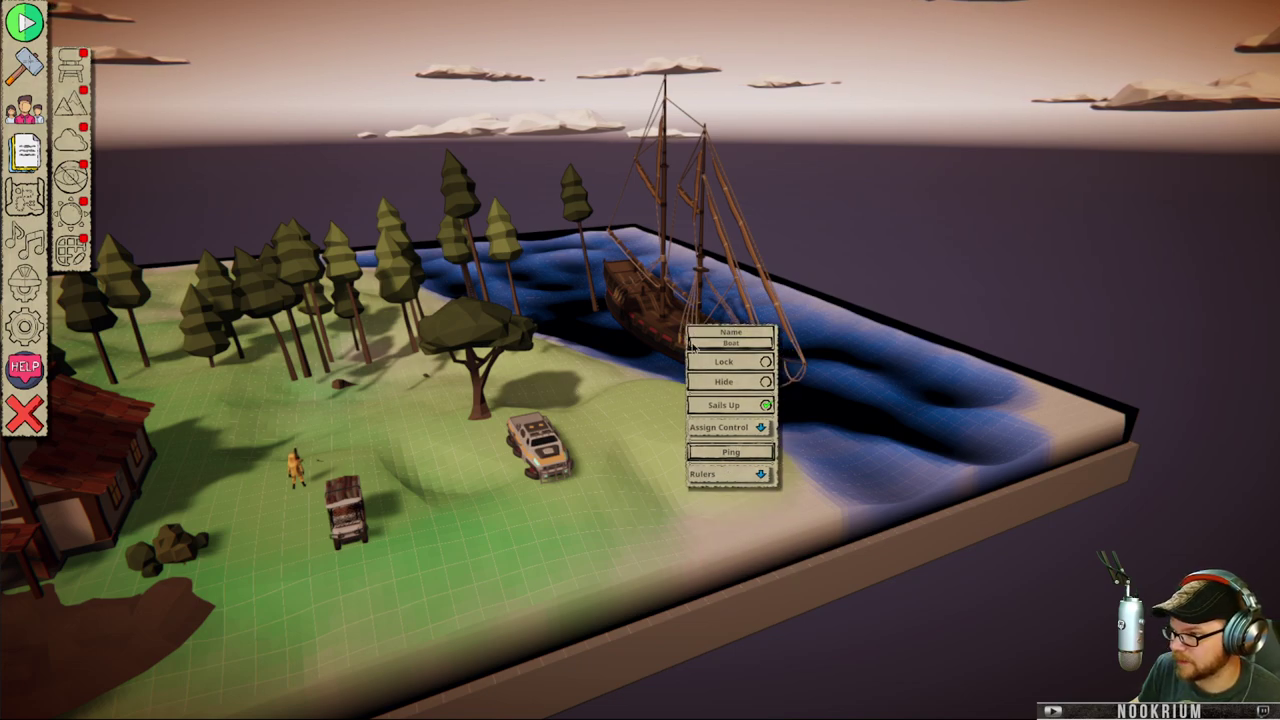
pyautogui.rightClick(641, 398)
pyautogui.click(562, 349)
# - Try the Hex grid type in Grid Settings, change the grid type to Vertical and close the settings
pyautogui.moveTo(508, 348); pyautogui.dragTo(656, 362, button='middle')
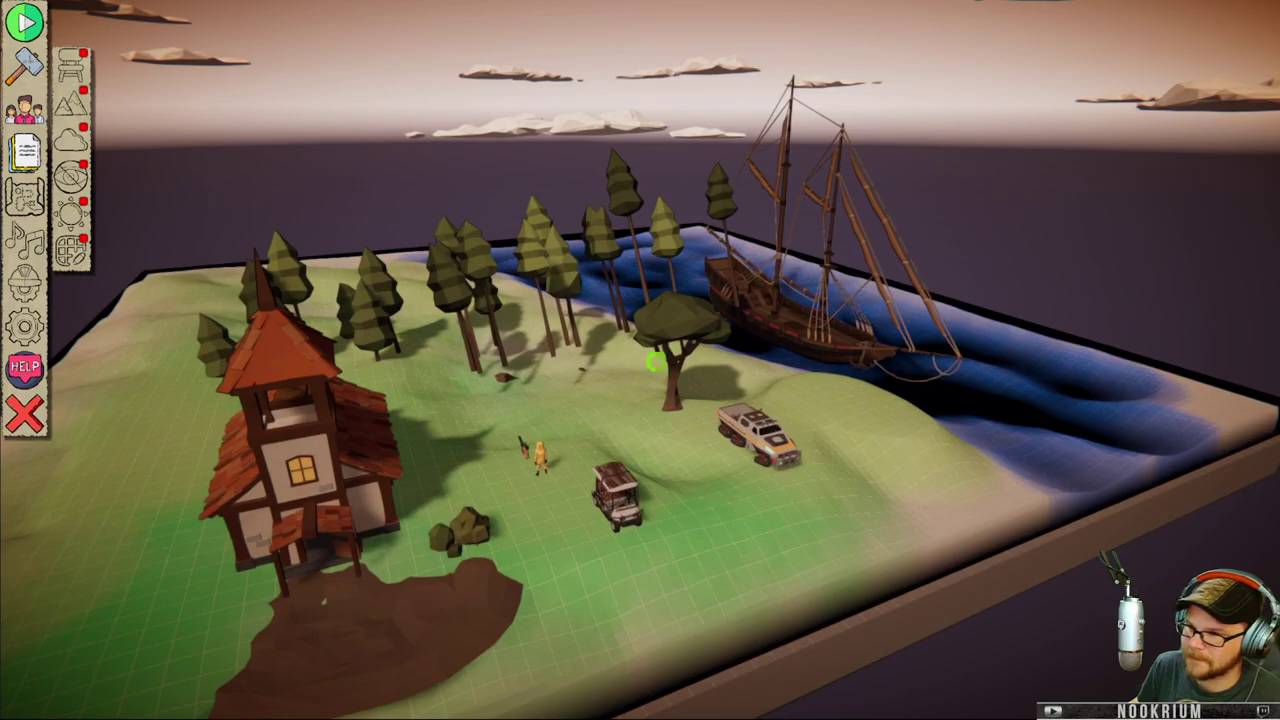
pyautogui.moveTo(655, 363); pyautogui.dragTo(715, 333, button='right')
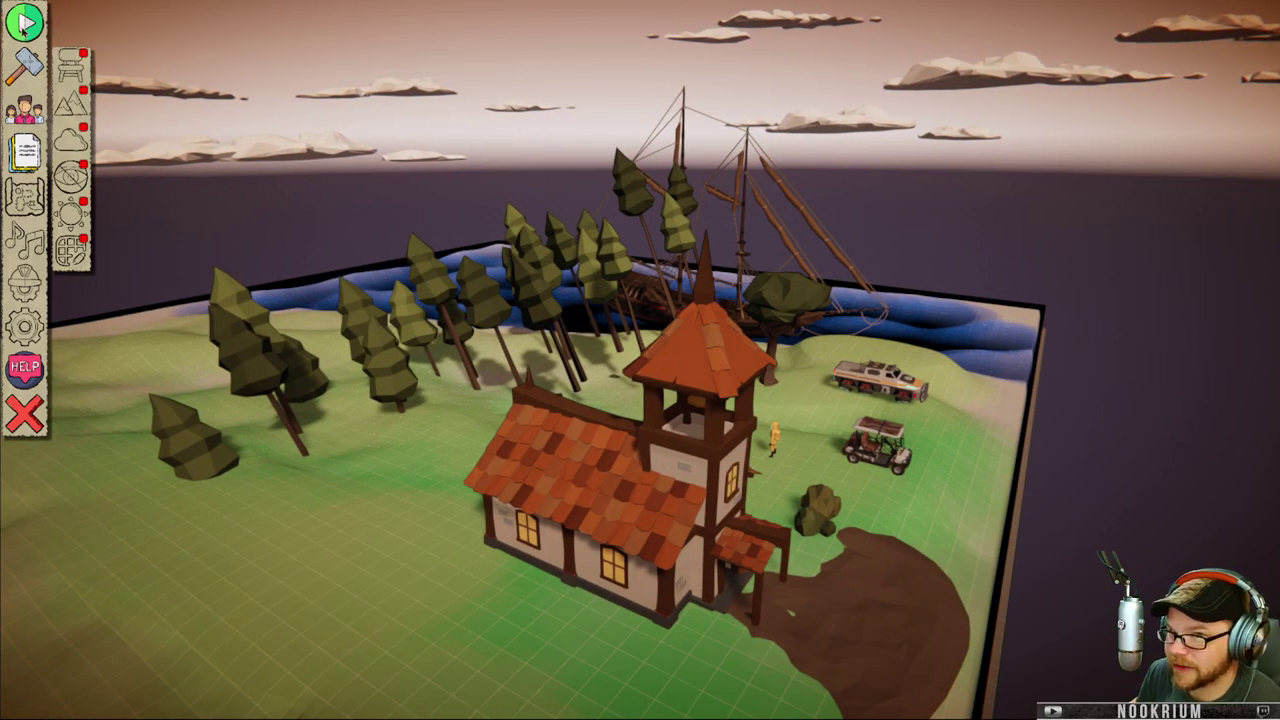
pyautogui.moveTo(26, 73)
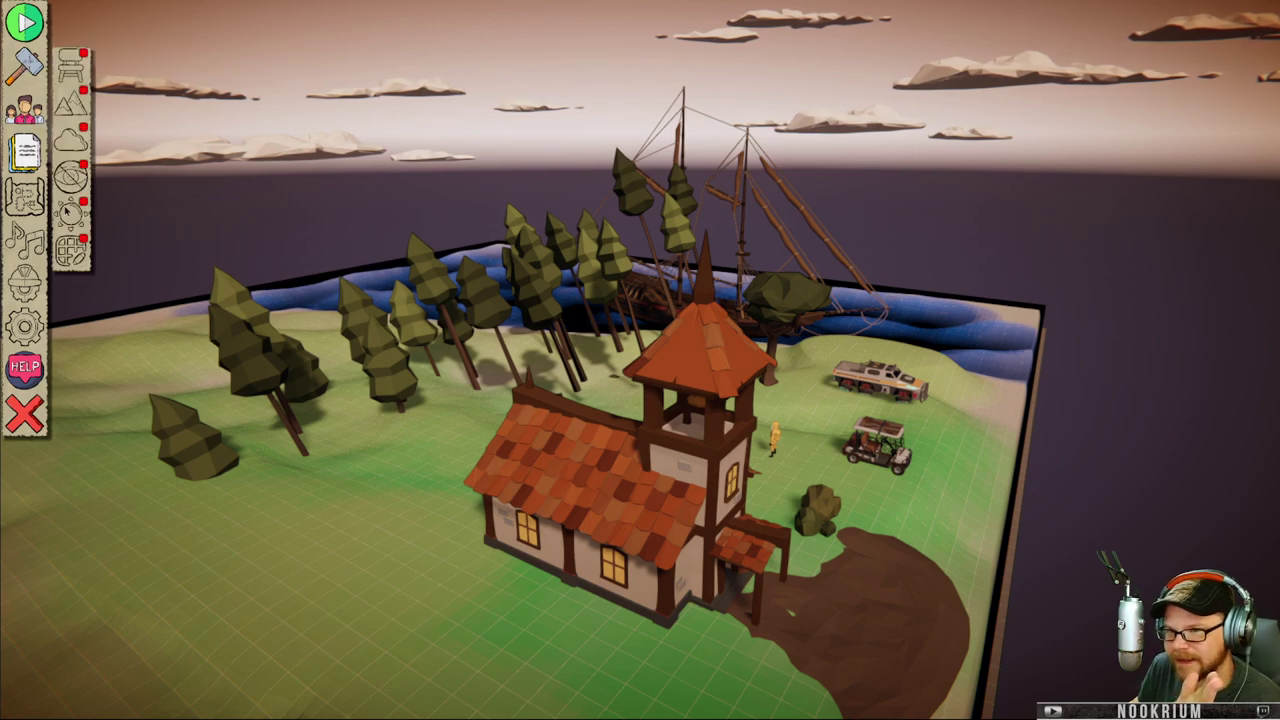
pyautogui.click(66, 249)
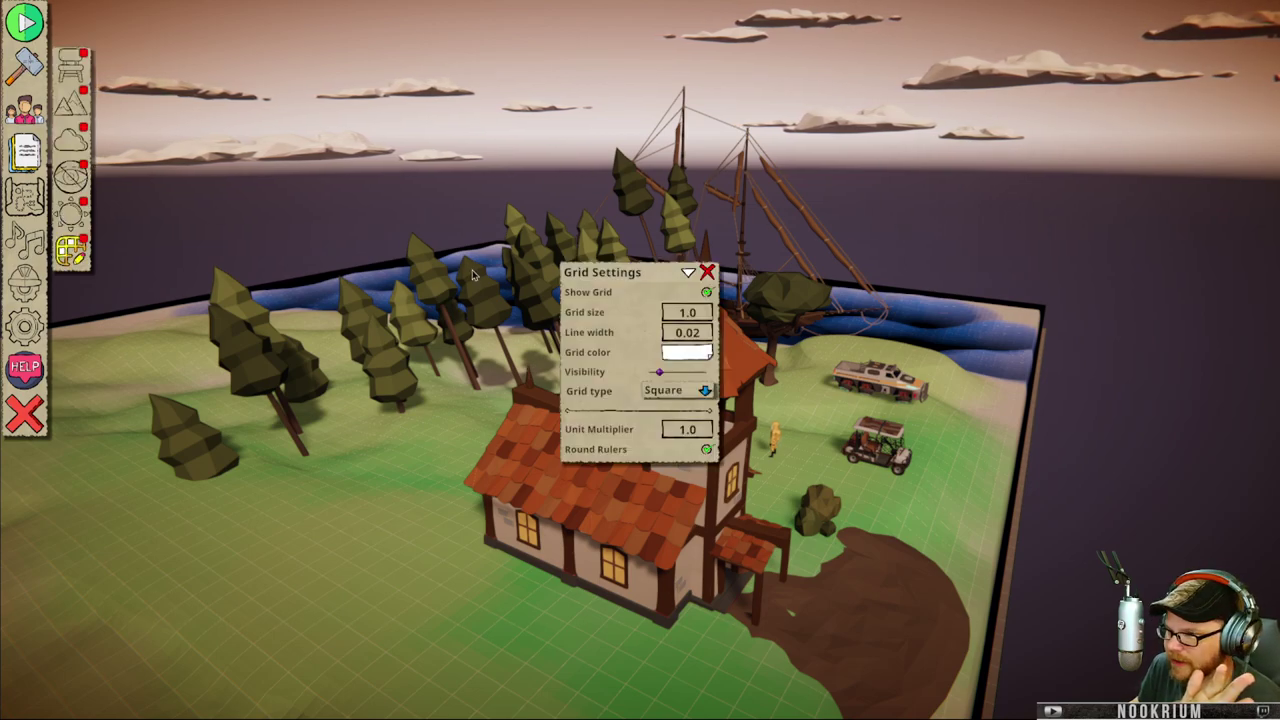
pyautogui.click(668, 391)
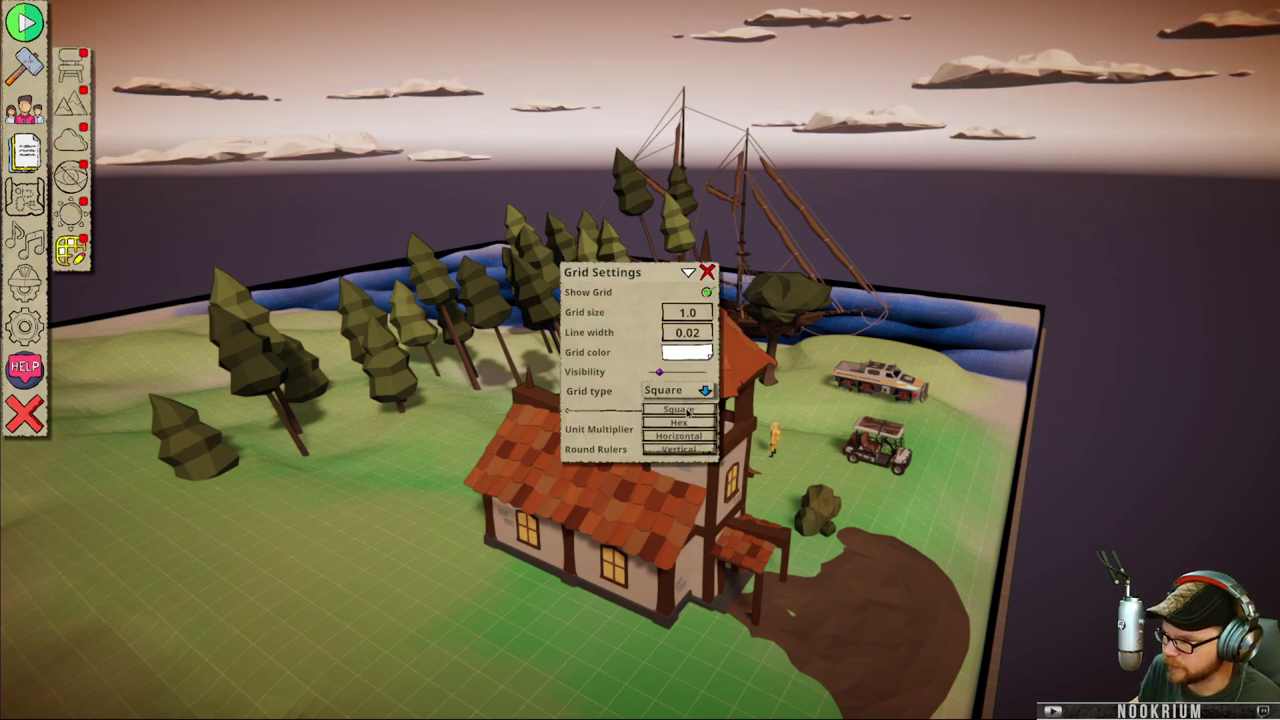
pyautogui.click(677, 424)
pyautogui.click(705, 392)
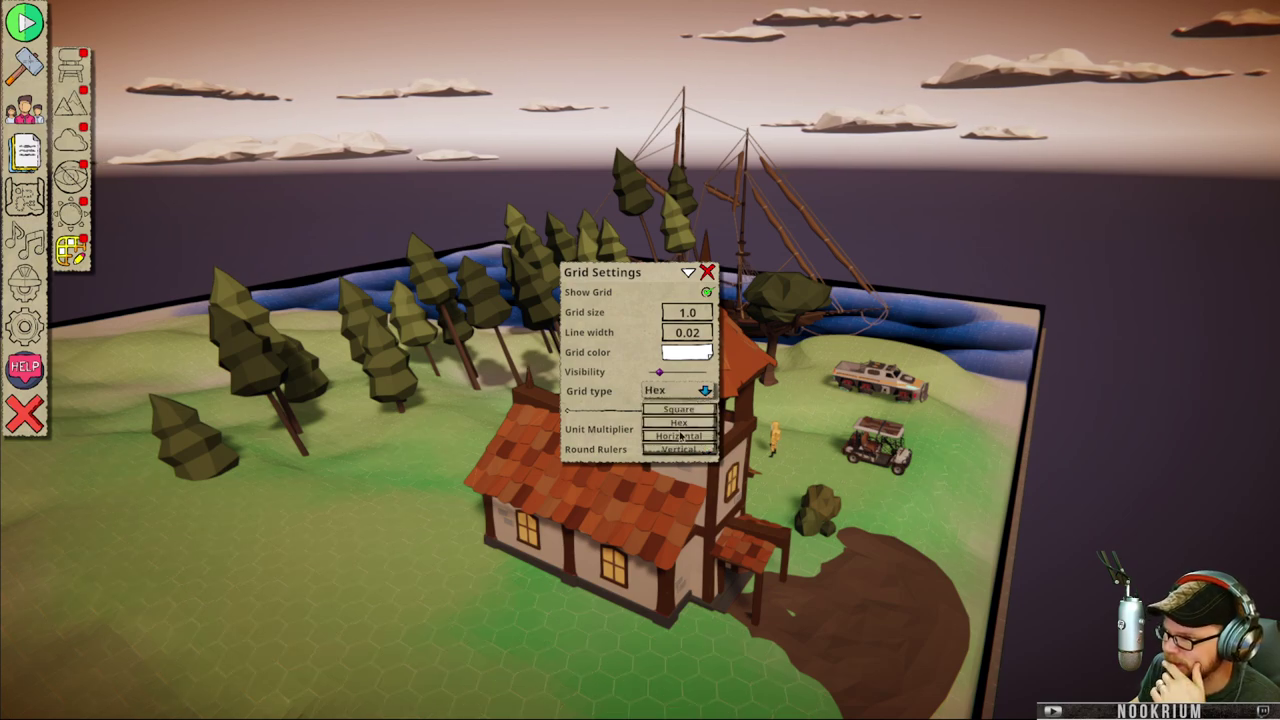
pyautogui.click(679, 450)
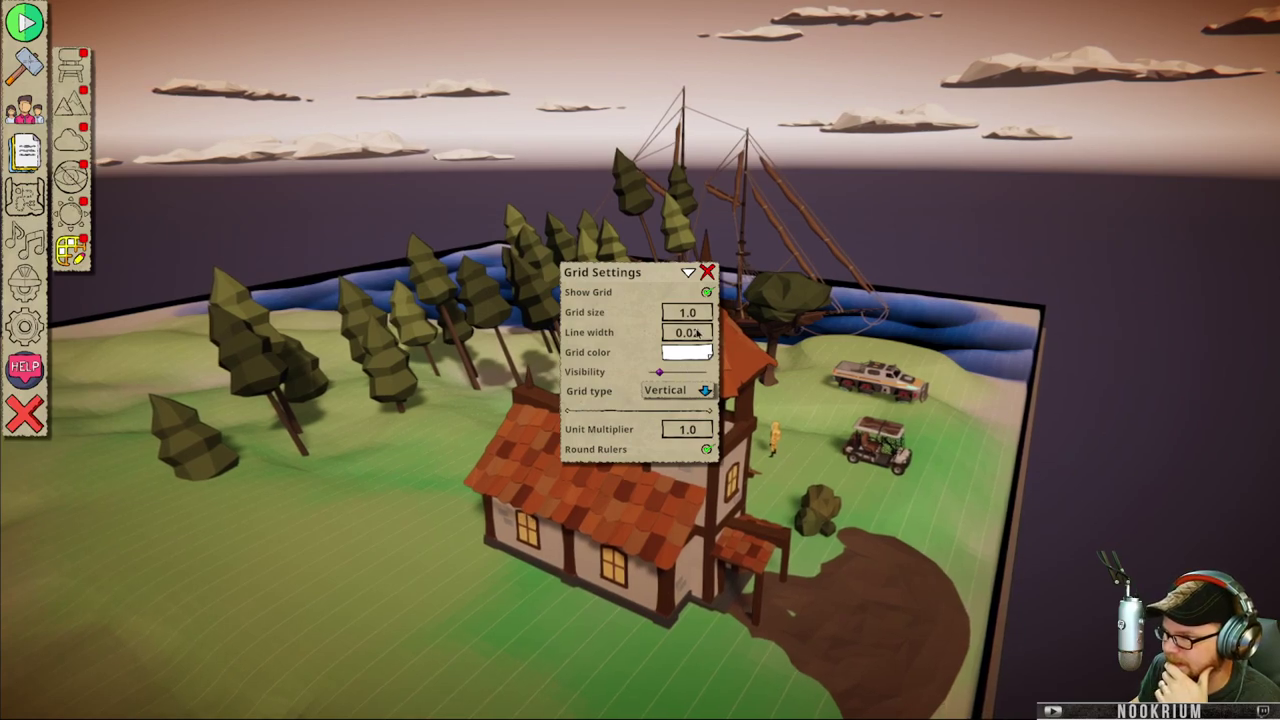
pyautogui.click(707, 271)
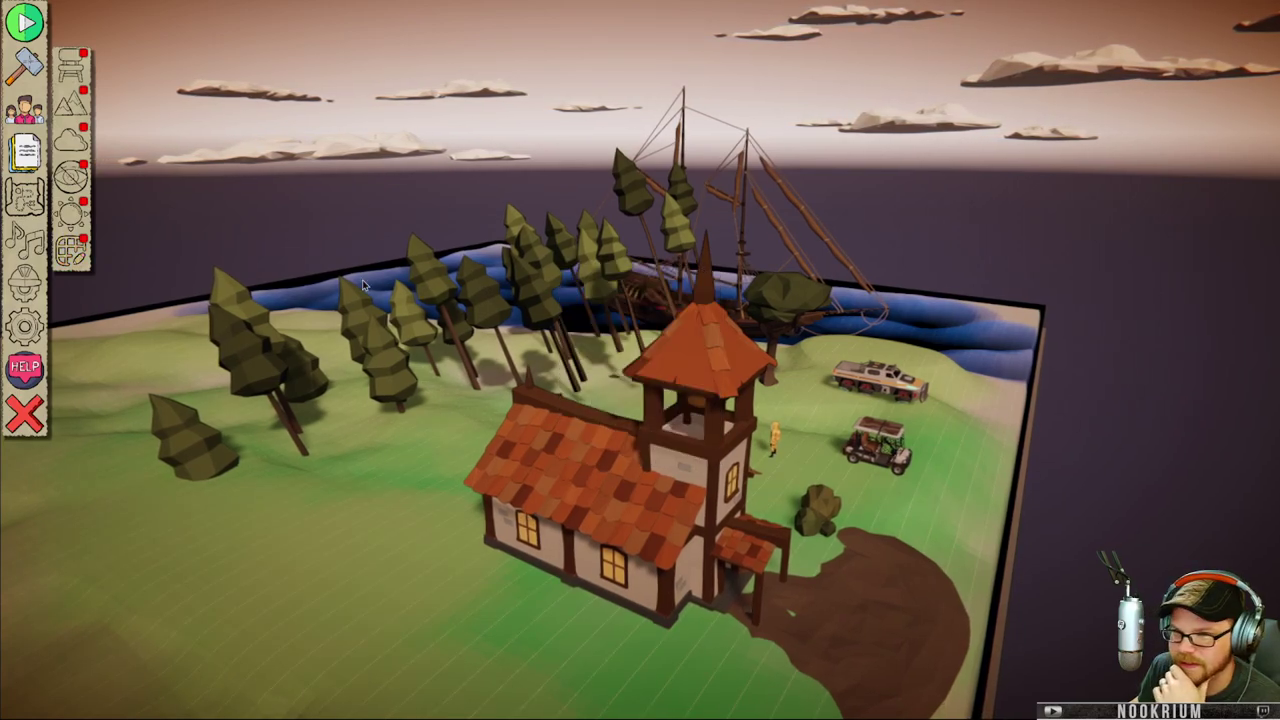
# - Open the Click effects library and trigger a glowing dome shield effect around the hazmat character and the dog
pyautogui.click(24, 108)
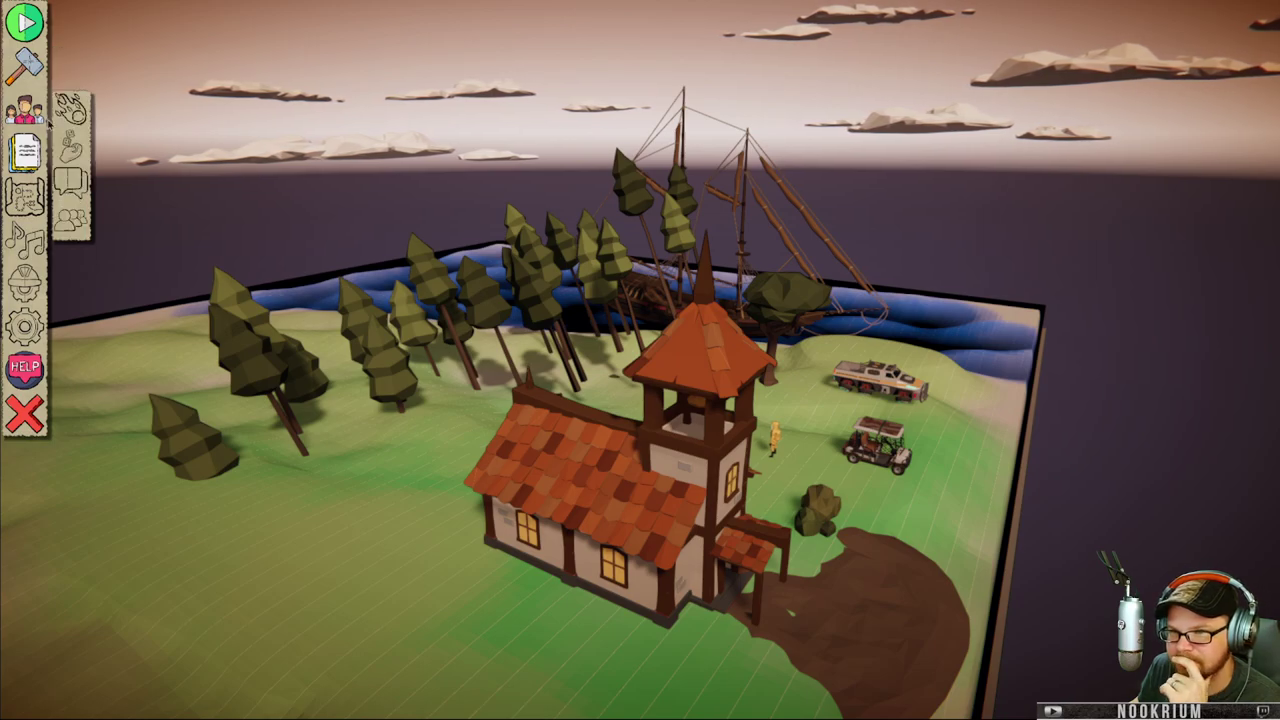
pyautogui.click(70, 108)
pyautogui.press('w')
pyautogui.press('d')
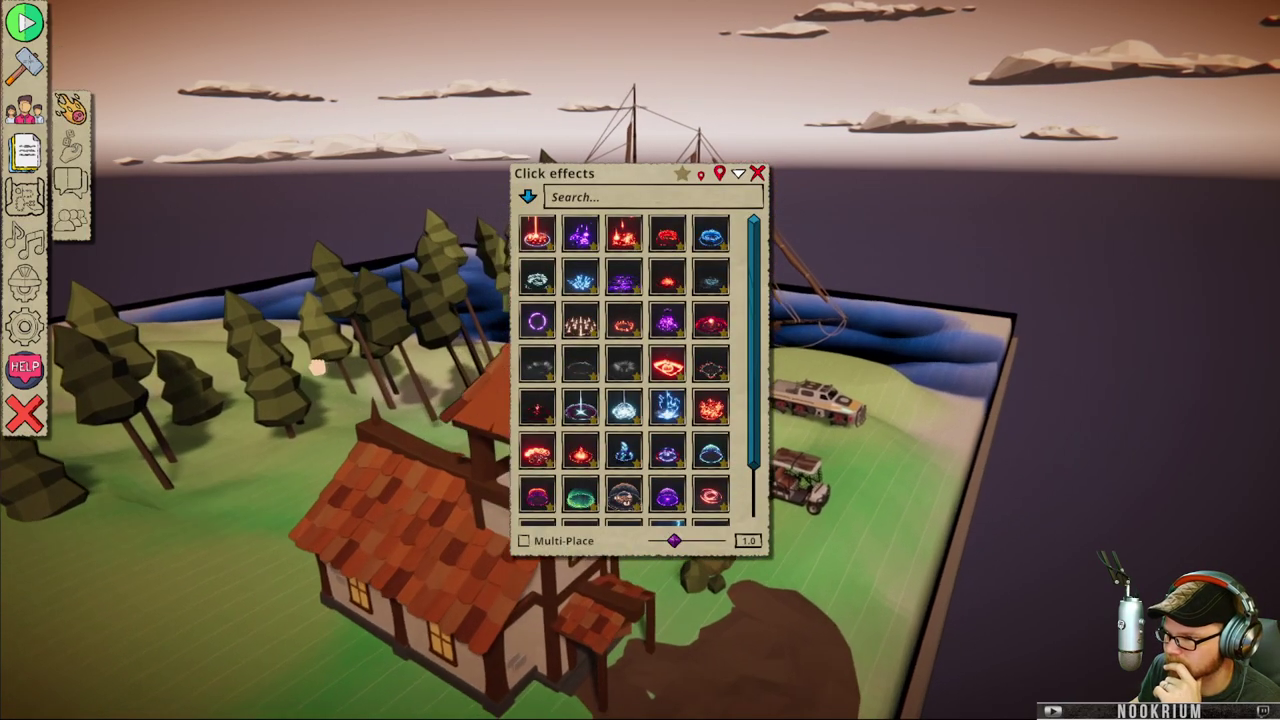
pyautogui.moveTo(385, 345); pyautogui.dragTo(307, 451, button='right')
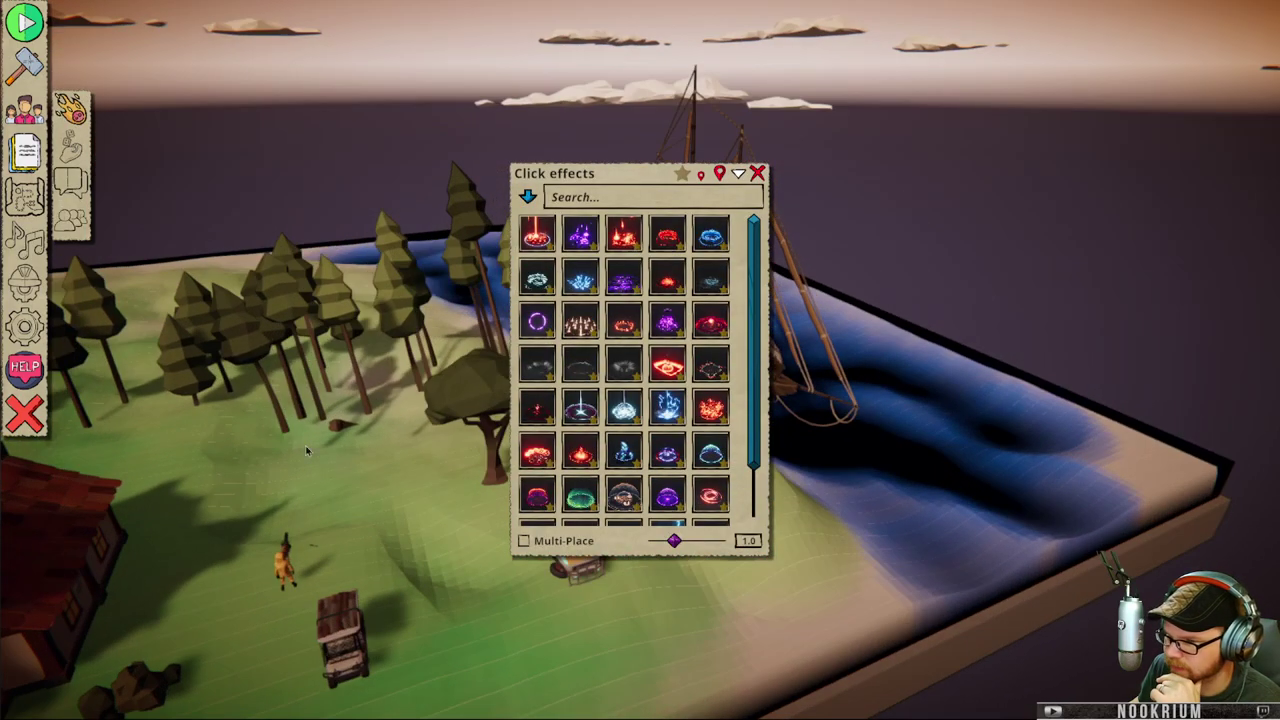
pyautogui.click(286, 547)
pyautogui.press('d')
pyautogui.moveTo(374, 563); pyautogui.dragTo(363, 484, button='right')
pyautogui.press('w')
pyautogui.press('a')
# - Try further click effects on the grass: a purple ring with a light beam by the golf cart, a fiery burst and a smoke puff
pyautogui.scroll(-5, 671, 393)
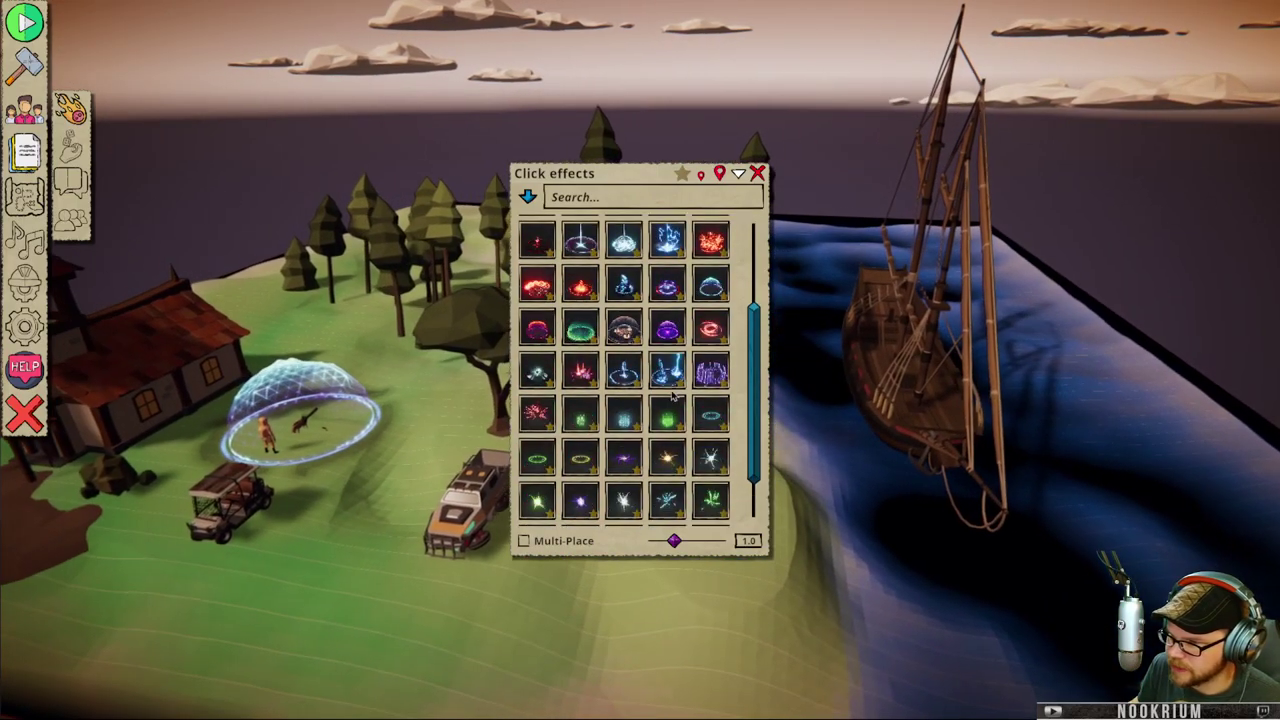
pyautogui.press('w')
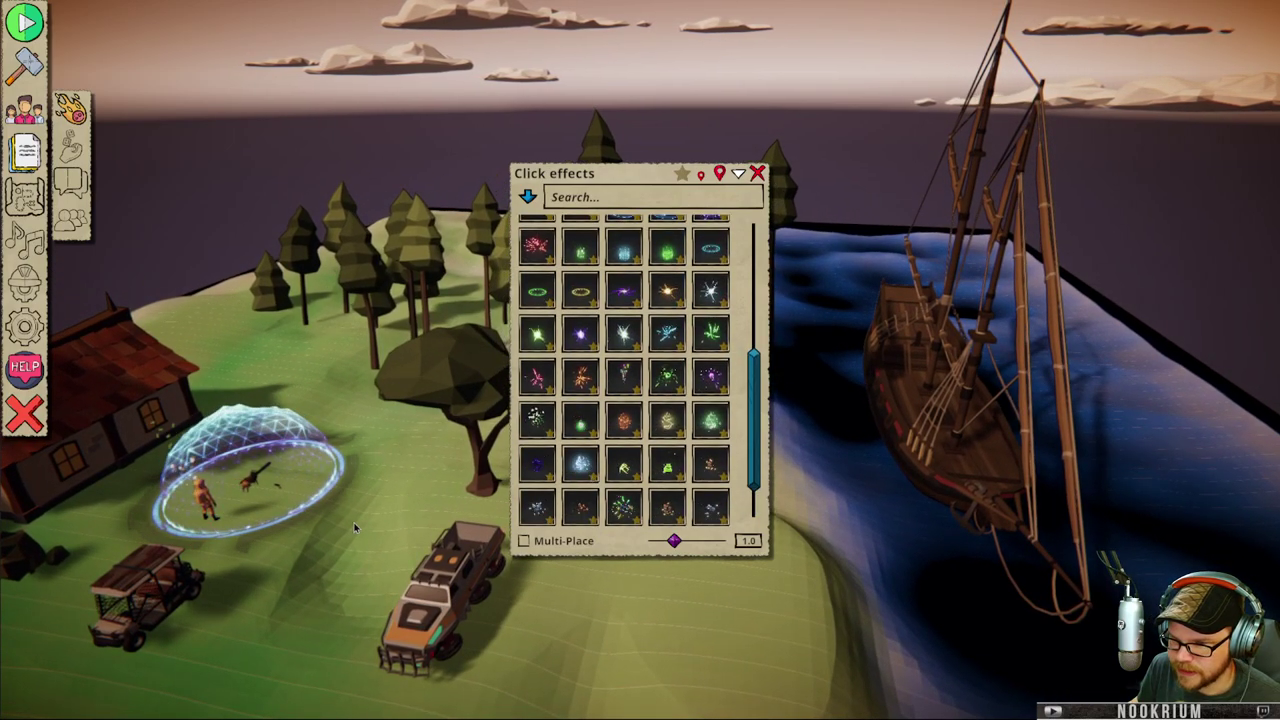
pyautogui.scroll(5, 590, 345)
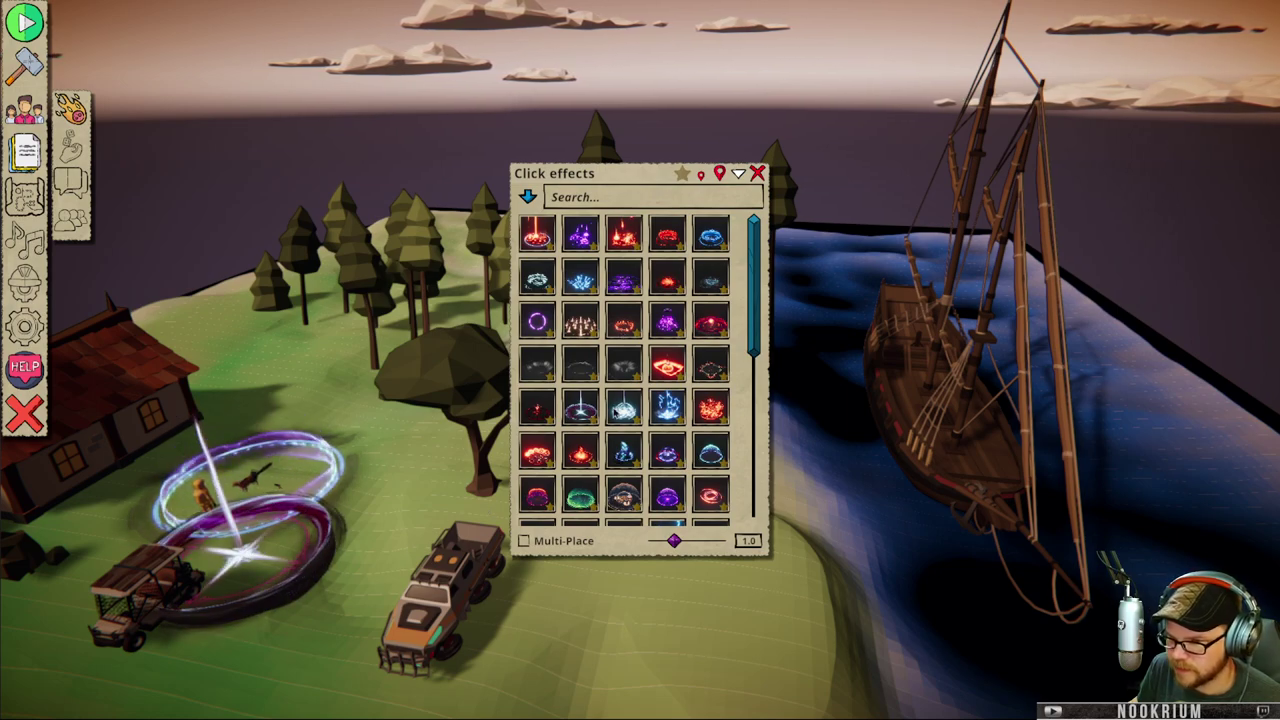
pyautogui.scroll(-5, 655, 395)
pyautogui.scroll(-5, 655, 395)
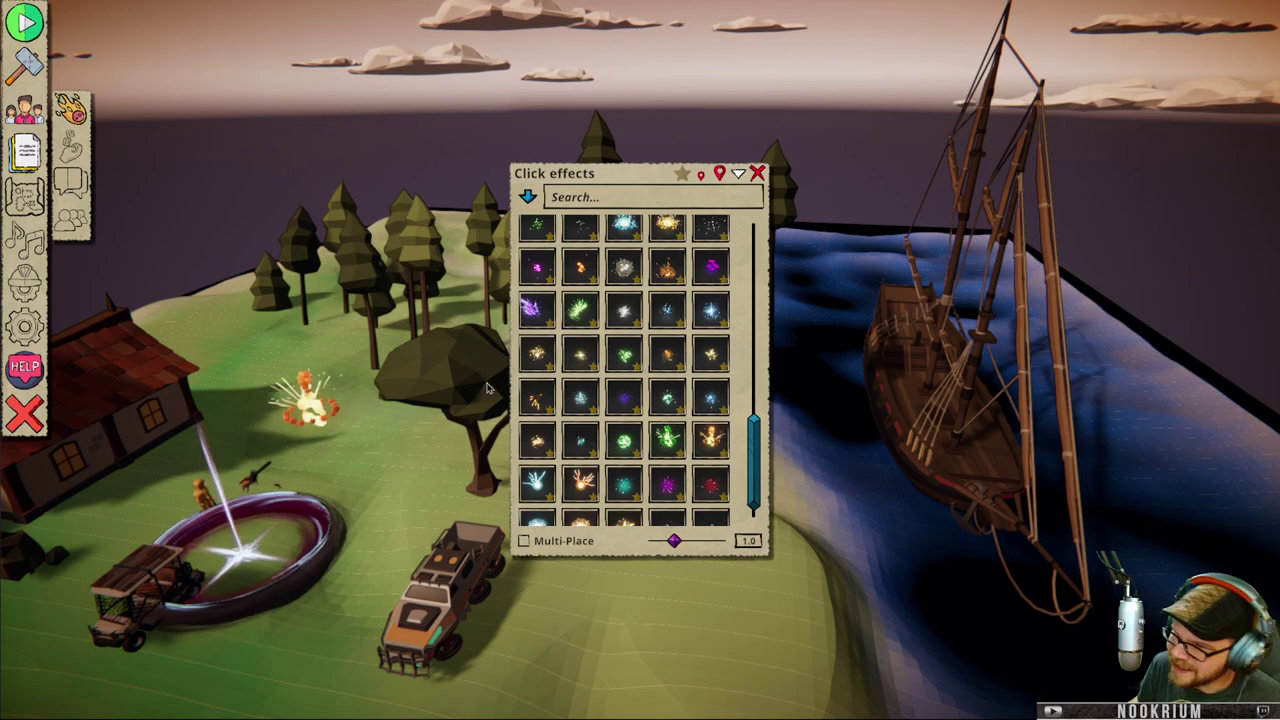
pyautogui.scroll(-5, 605, 450)
pyautogui.scroll(-5, 605, 450)
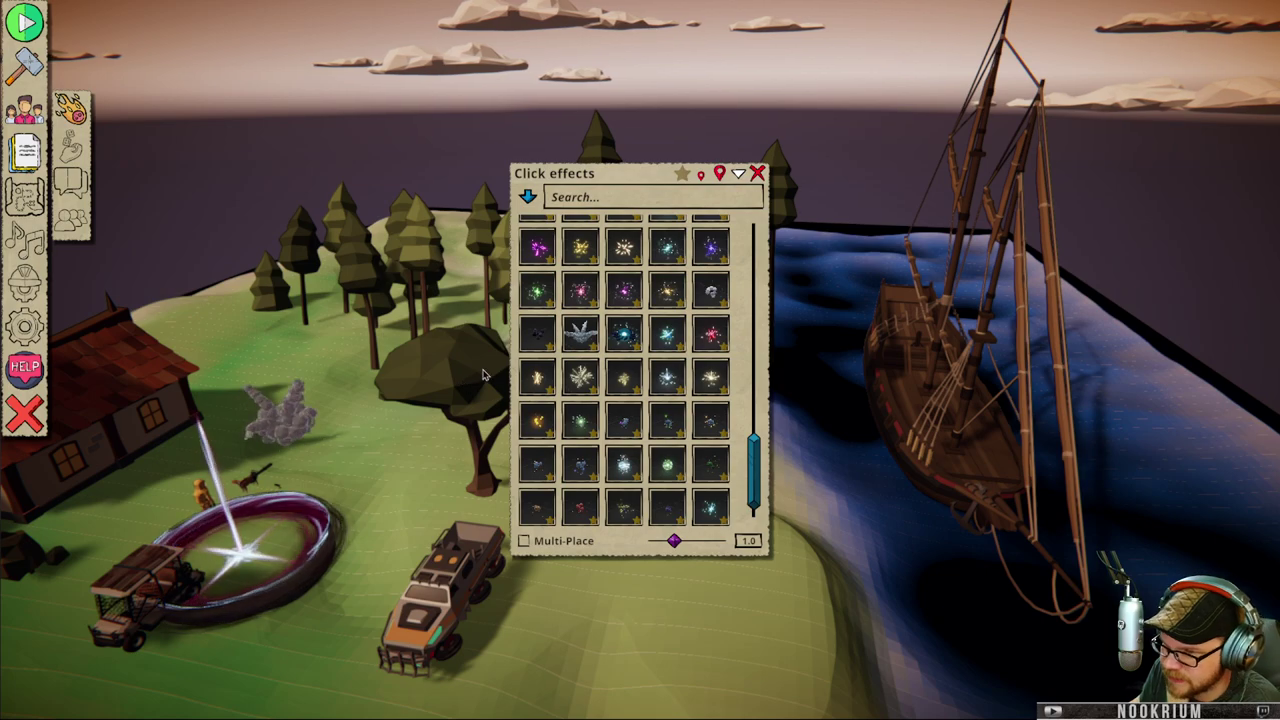
pyautogui.moveTo(364, 416); pyautogui.dragTo(418, 382, button='middle')
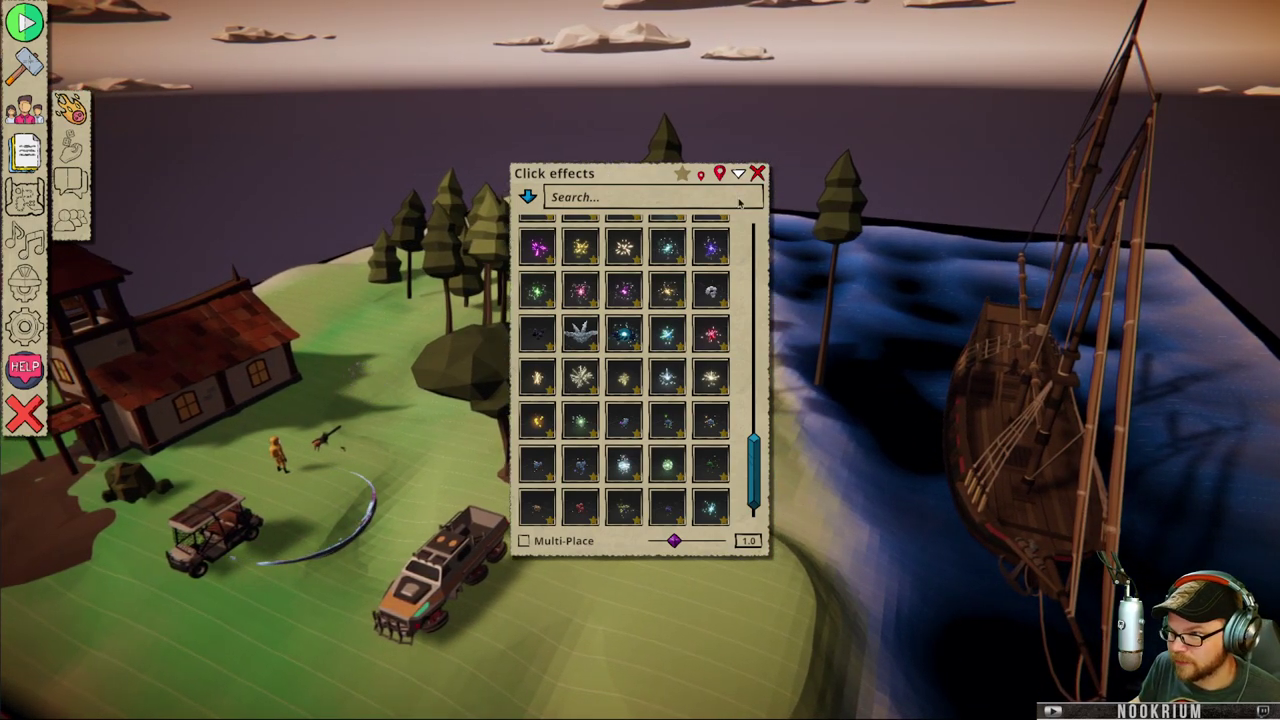
# - Close the Click effects library, view the map from a new angle and check the Settings and Play Menu options
pyautogui.click(757, 174)
pyautogui.press('w')
pyautogui.moveTo(660, 262); pyautogui.dragTo(569, 308, button='middle')
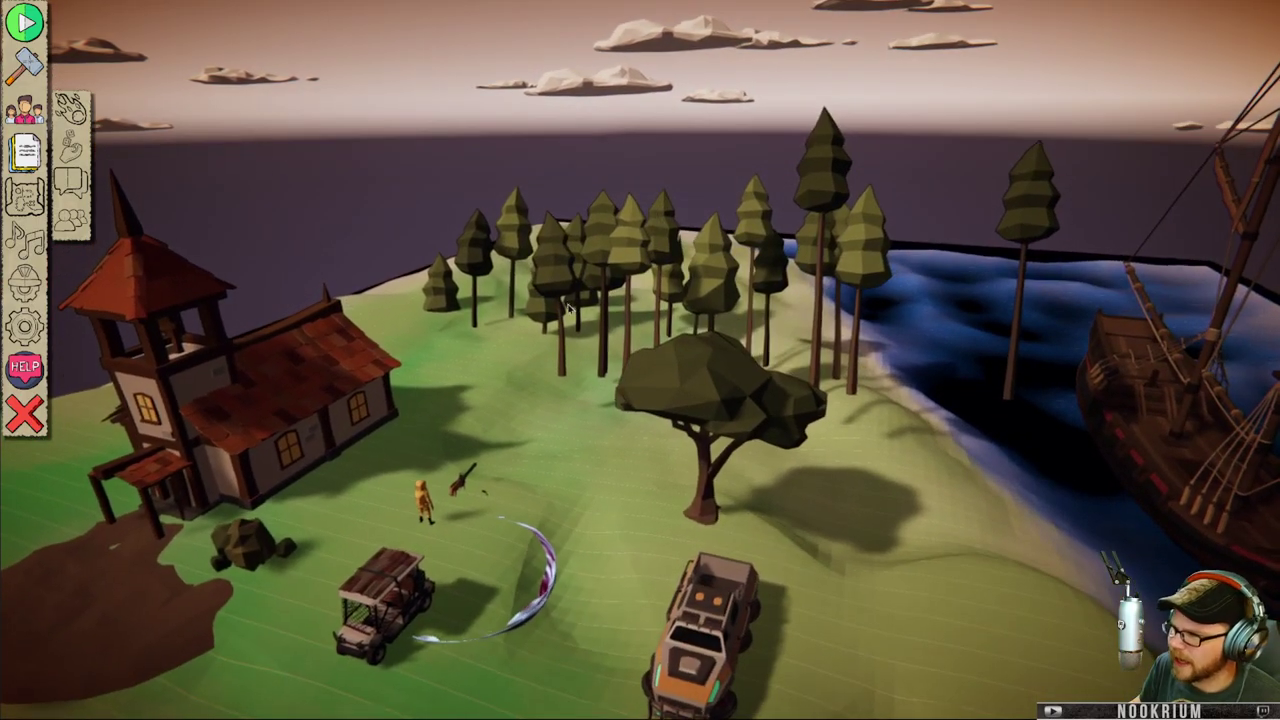
pyautogui.moveTo(568, 308); pyautogui.dragTo(170, 318, button='right')
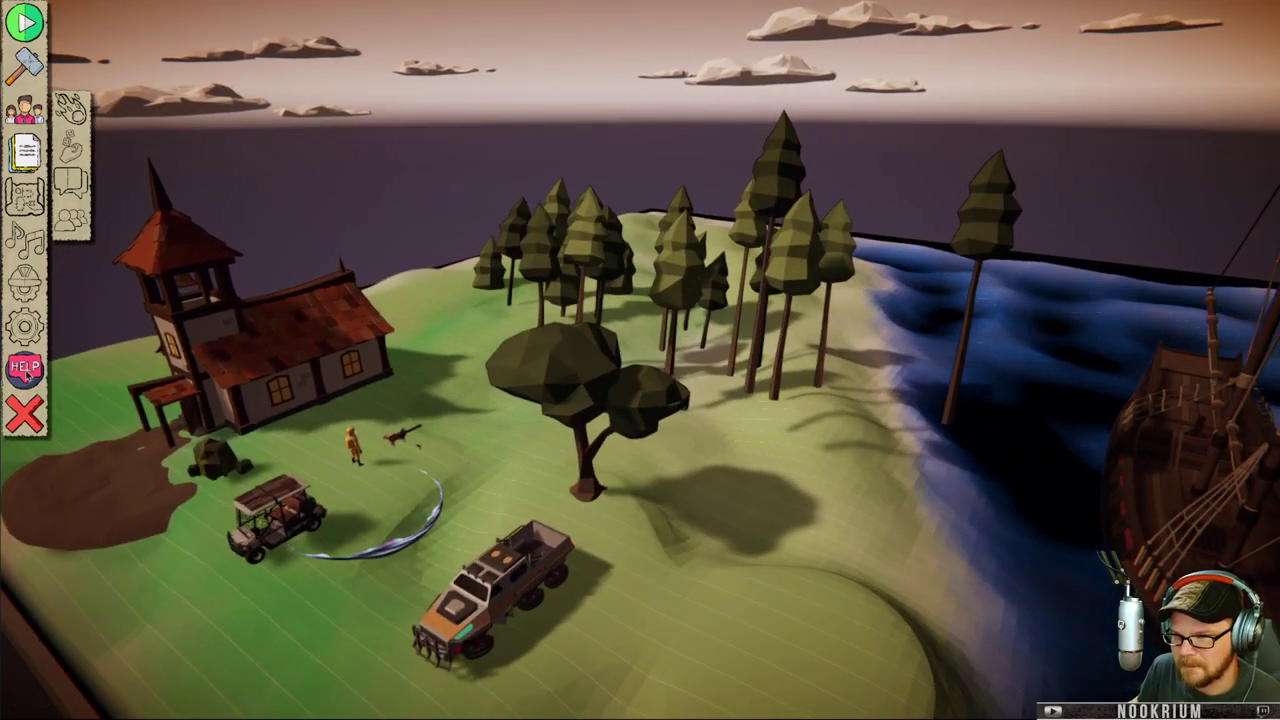
pyautogui.click(36, 333)
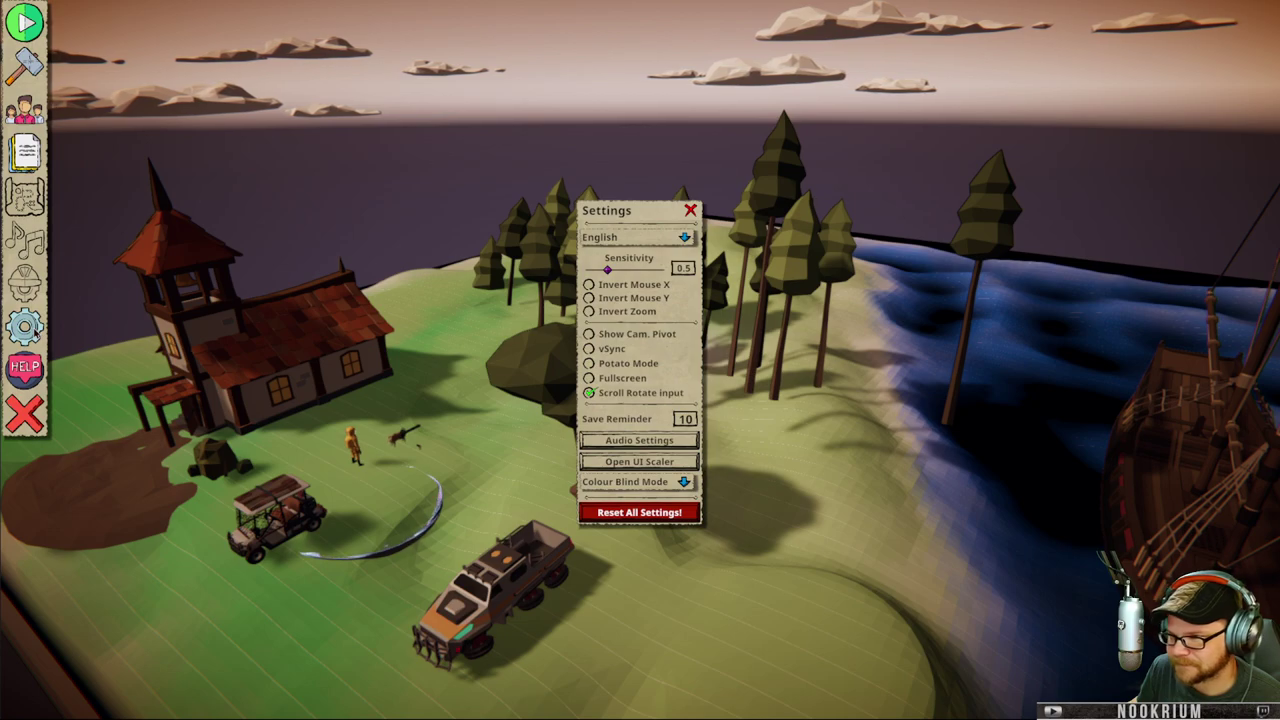
pyautogui.click(36, 292)
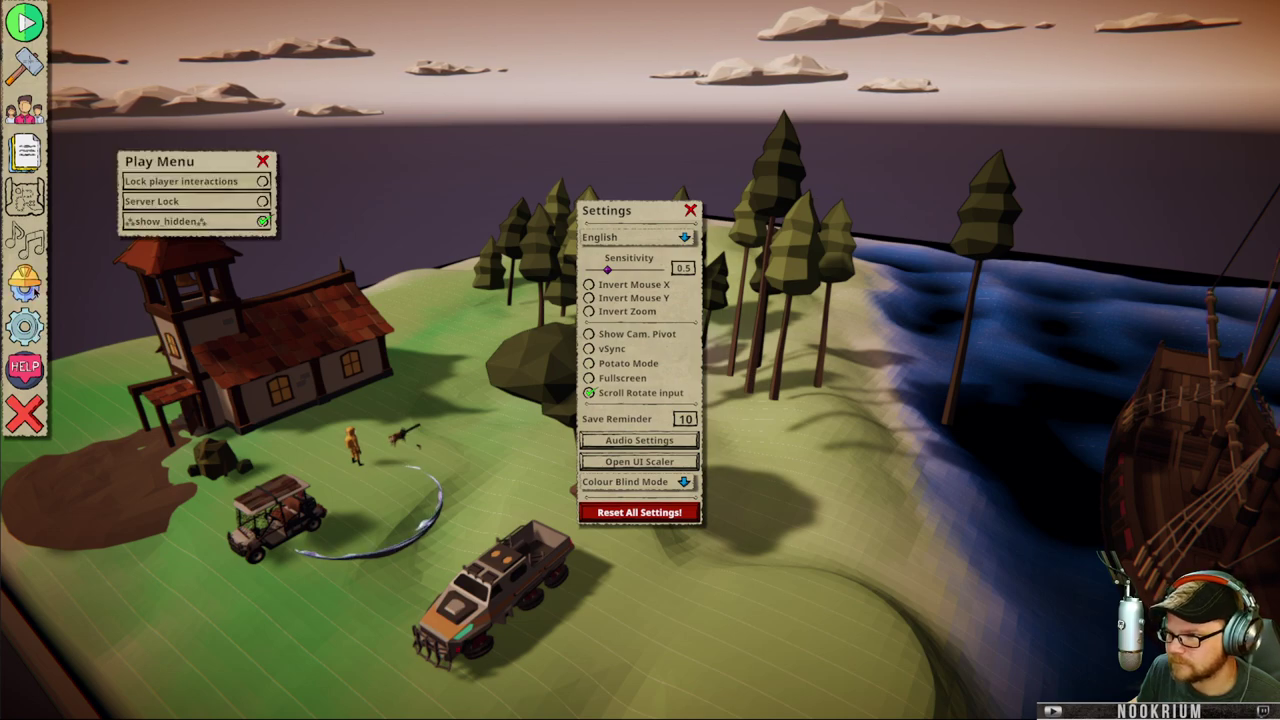
pyautogui.click(263, 161)
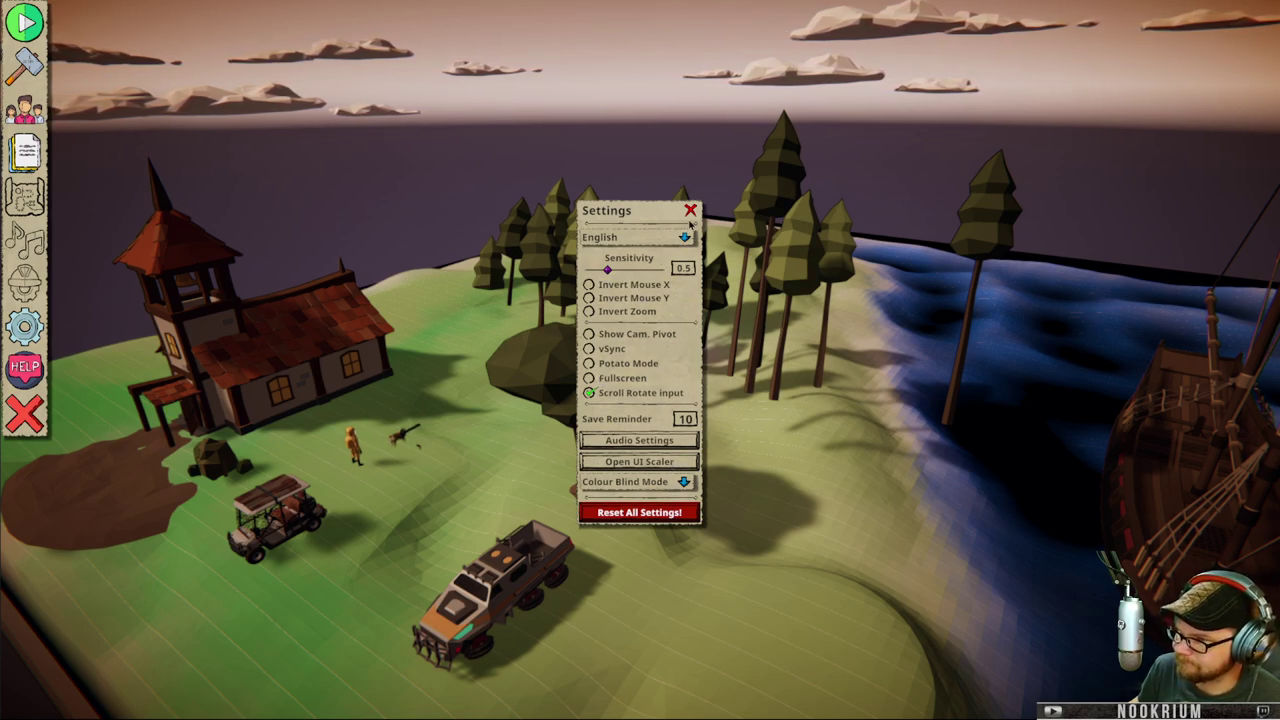
# - Exit to the main menu, saving the open documents and maps
pyautogui.click(24, 411)
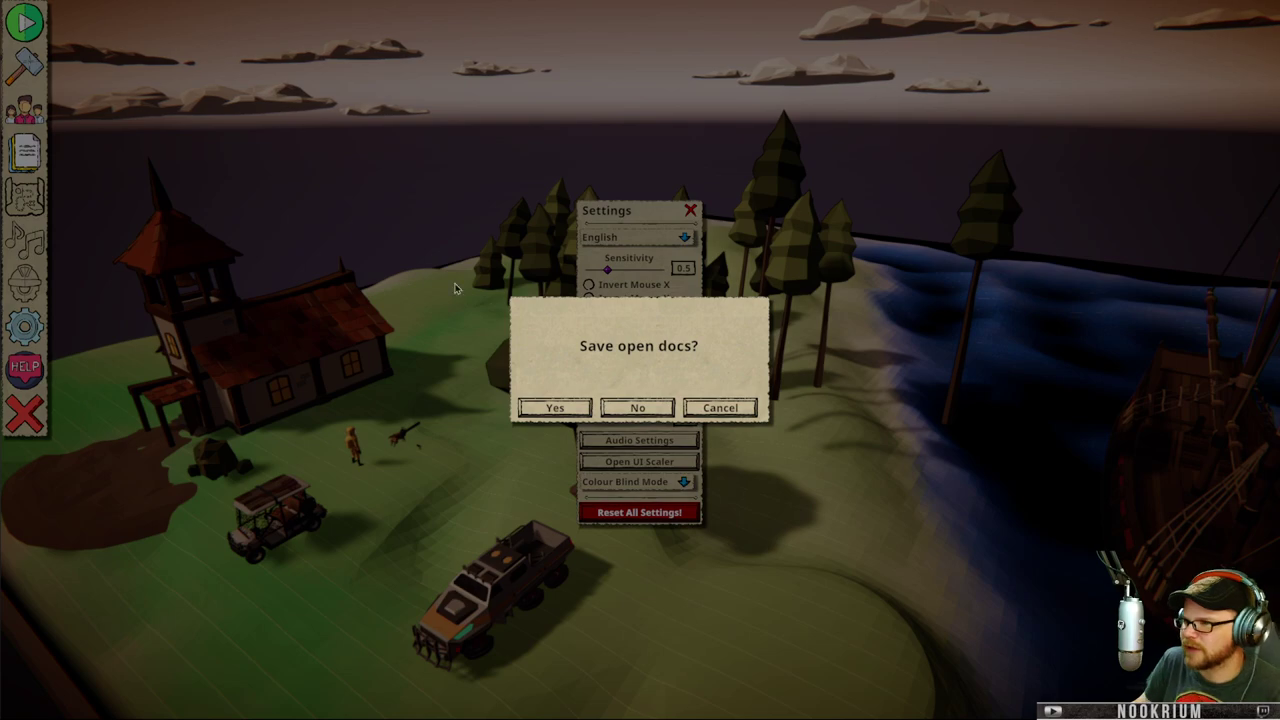
pyautogui.click(555, 408)
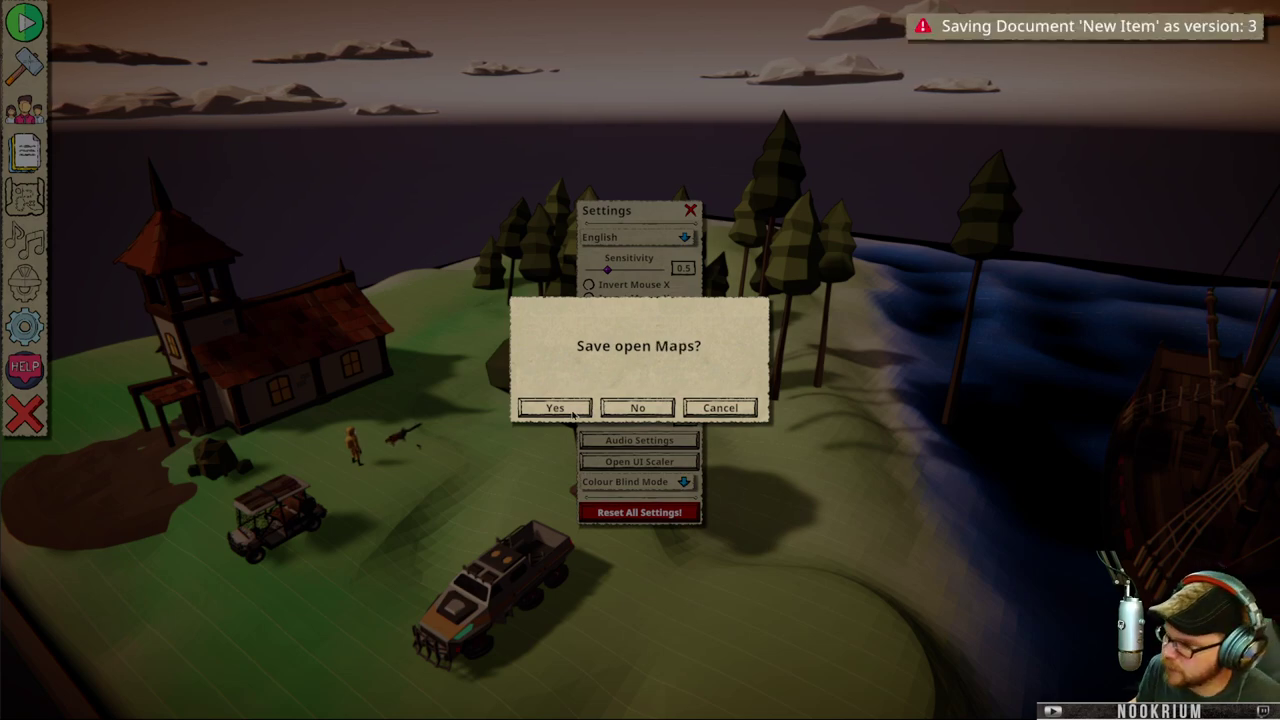
pyautogui.press('Return')
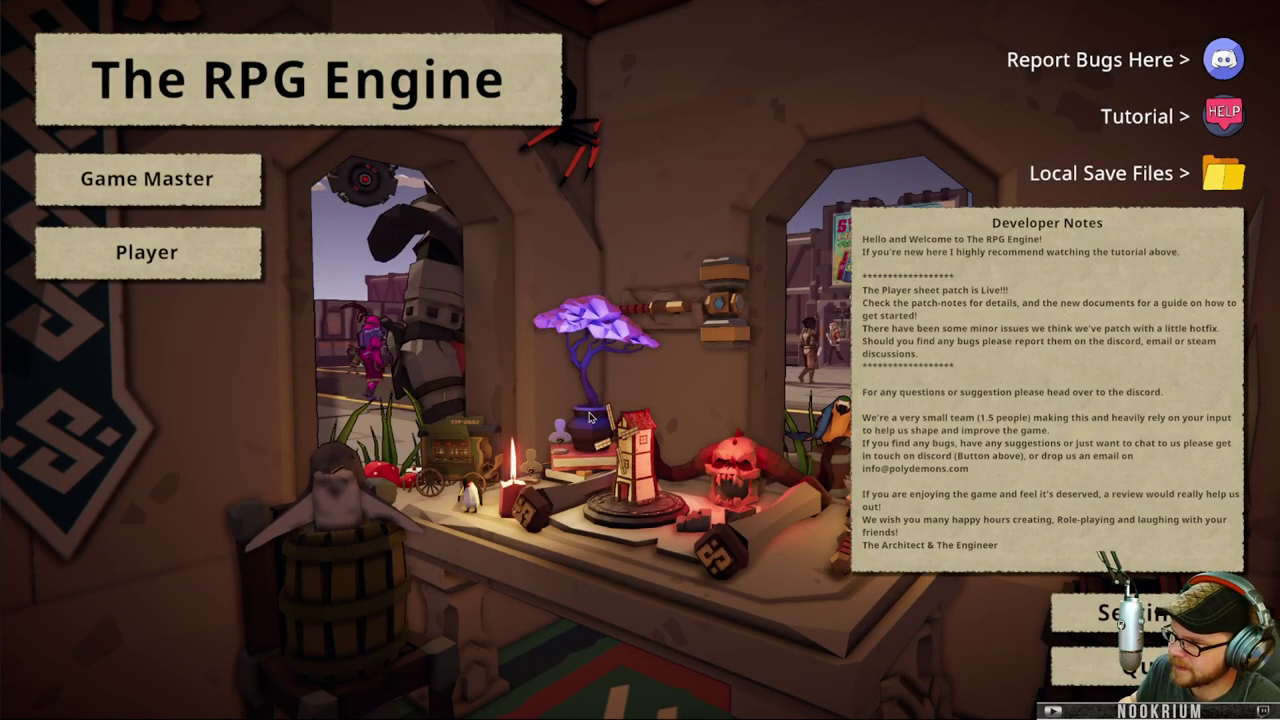
# - Check the Player lobby list, return to the main menu and quit the game
pyautogui.click(168, 257)
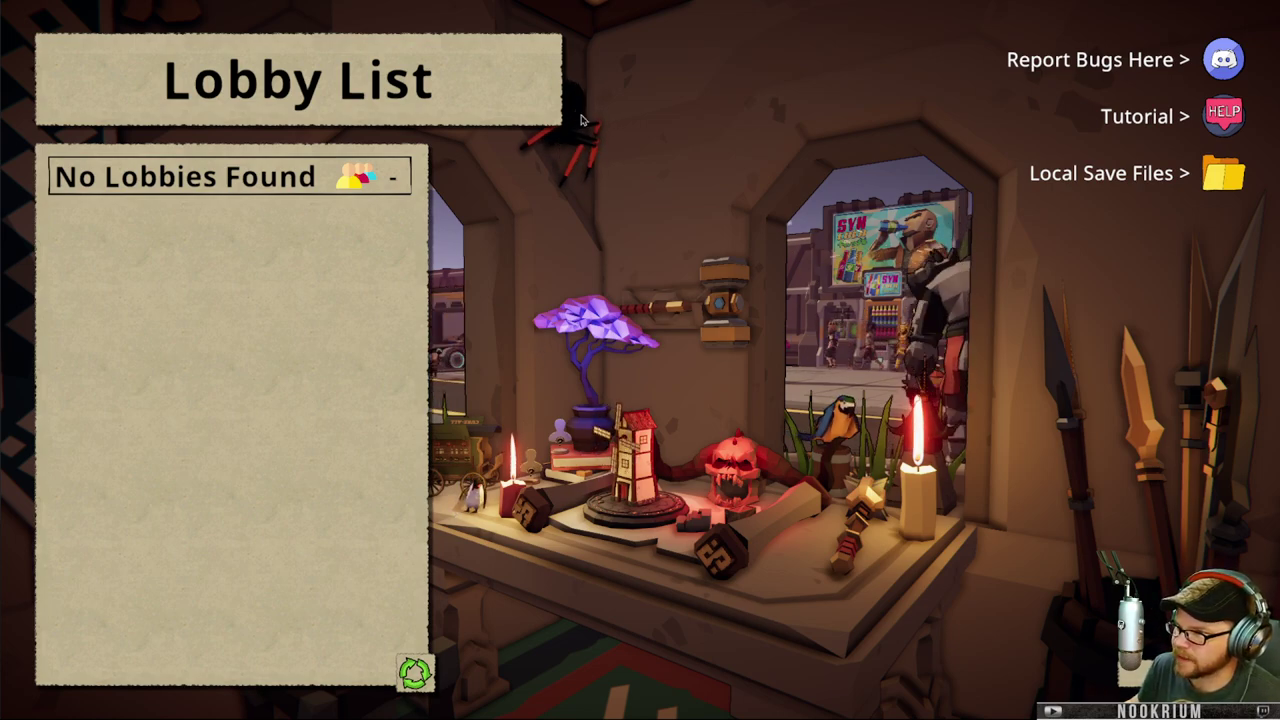
pyautogui.press('Escape')
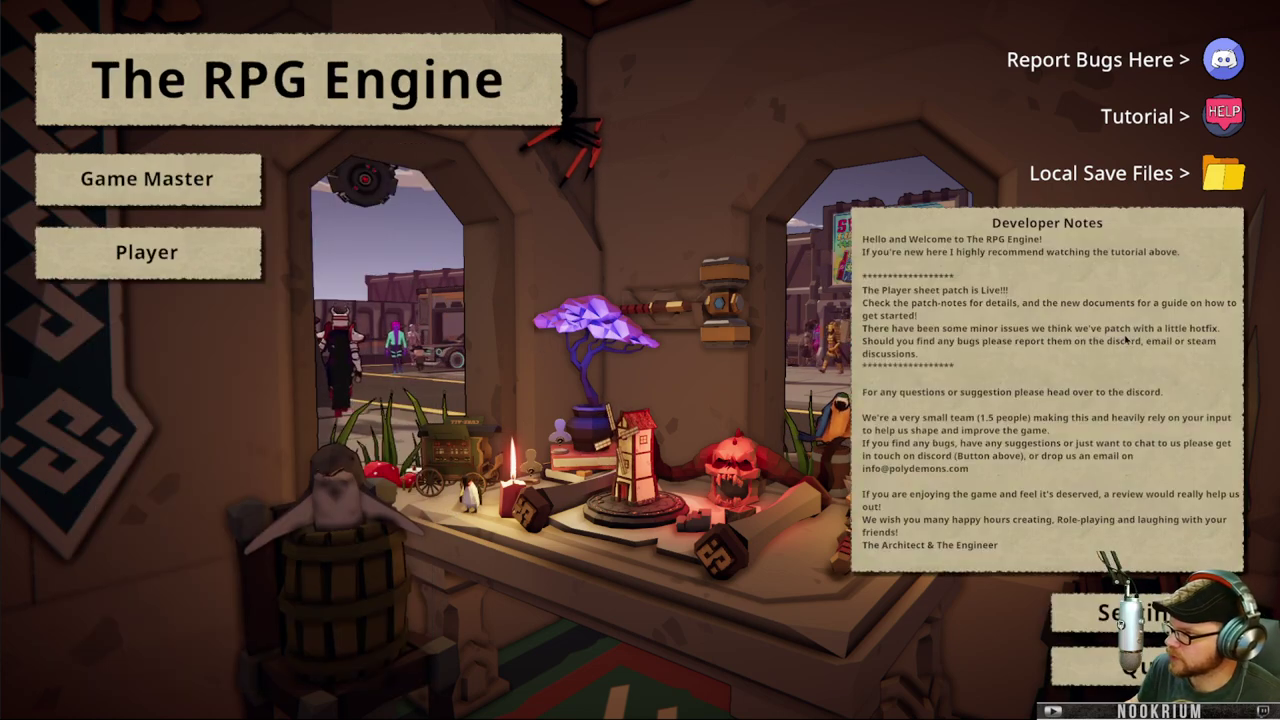
pyautogui.press('Escape')
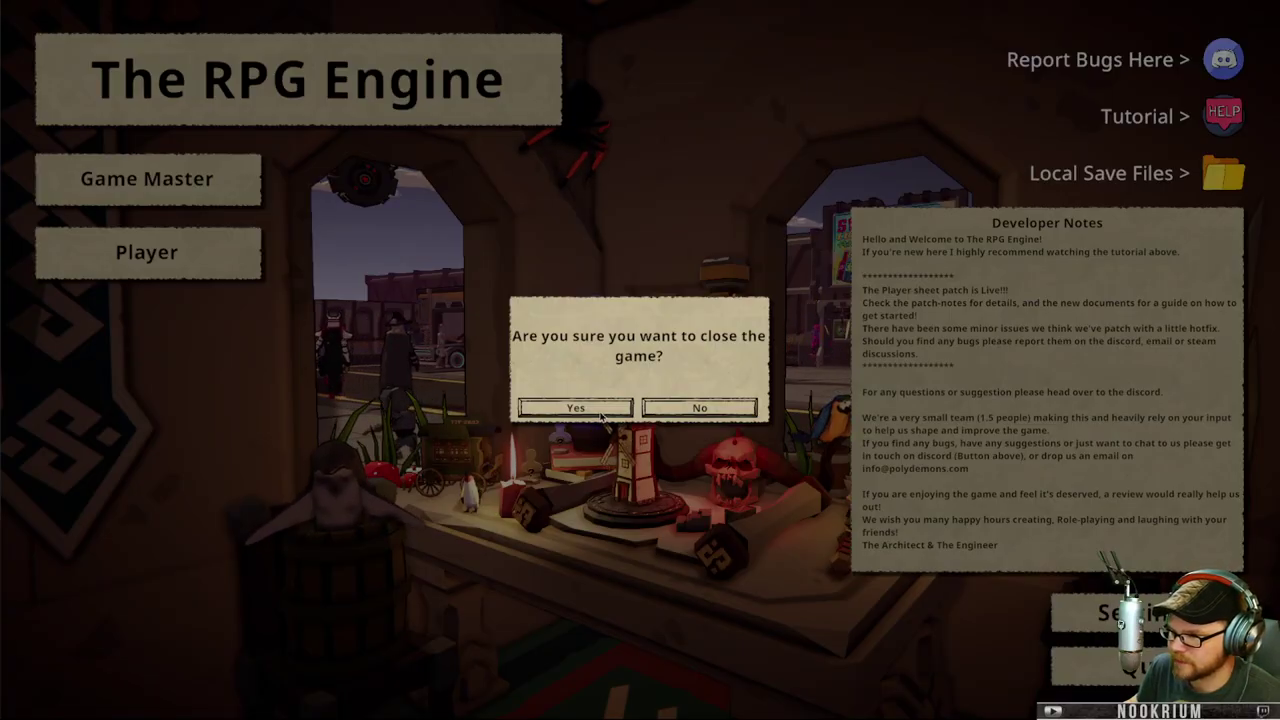
pyautogui.click(603, 411)
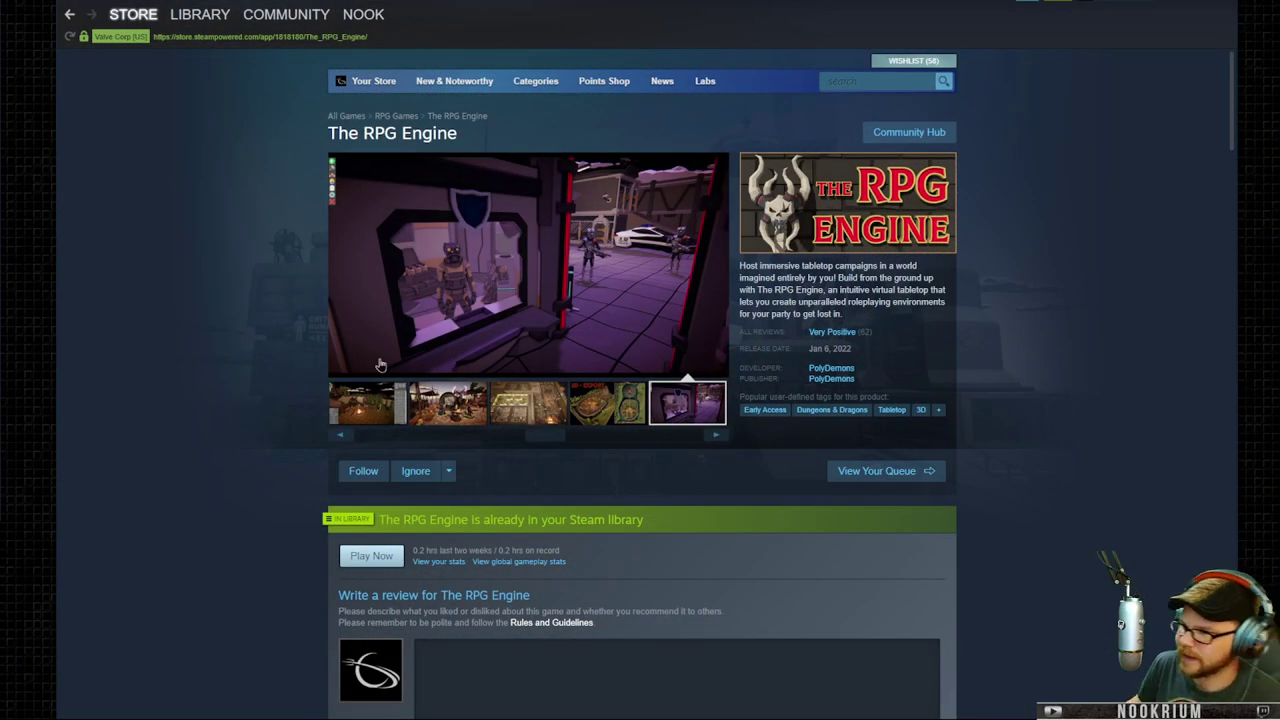
# - Read through The RPG Engine's Steam store page, expanding the full About This Game description down to the system requirements
pyautogui.scroll(-3, 380, 365)
pyautogui.scroll(3, 450, 350)
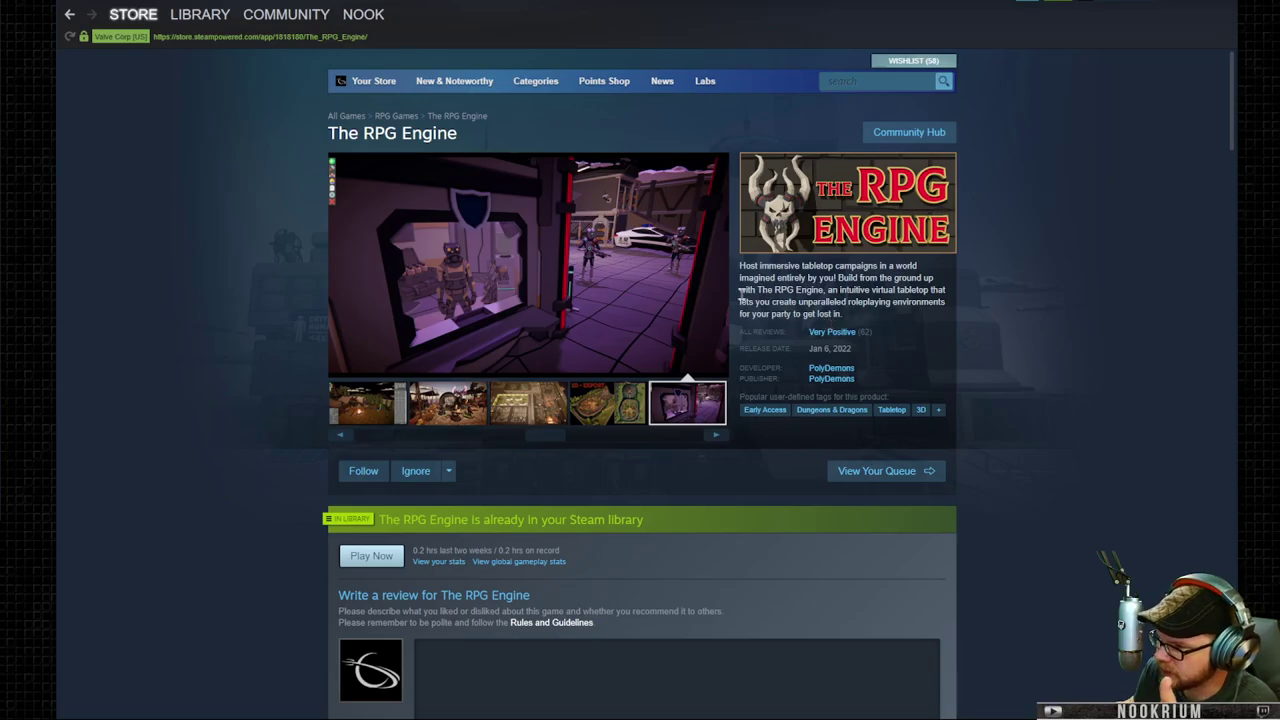
pyautogui.scroll(-15, 298, 294)
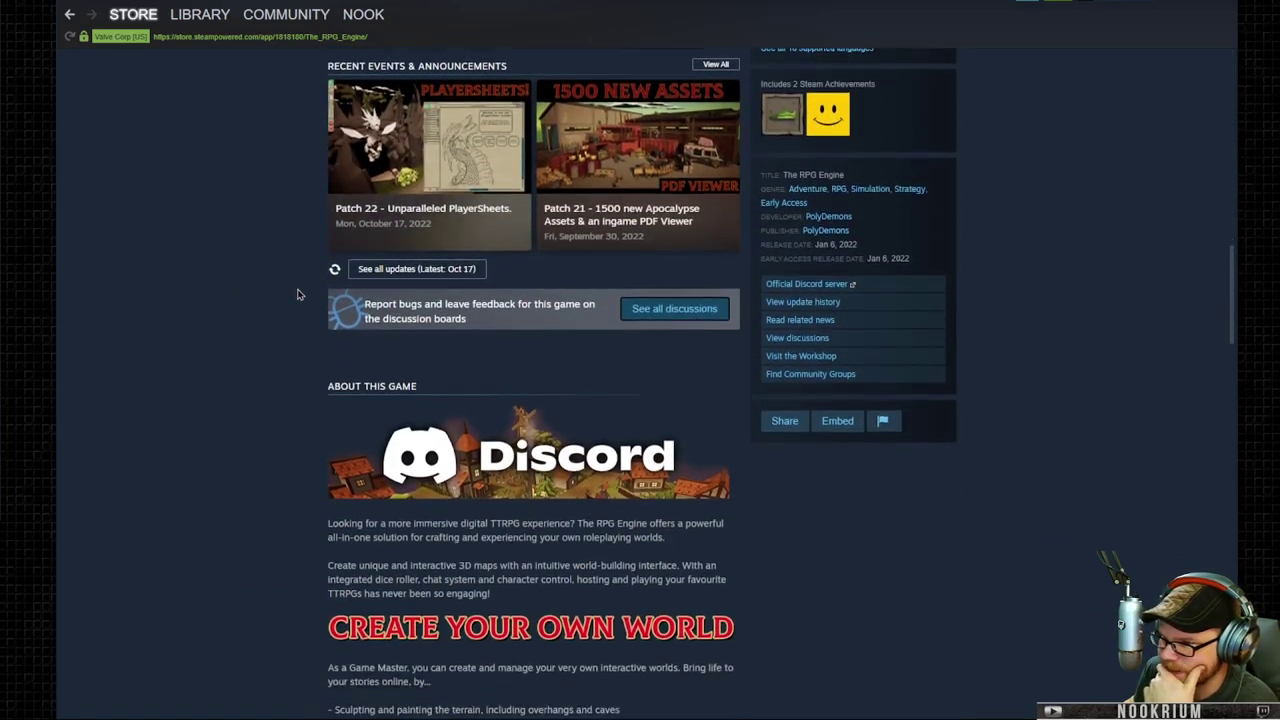
pyautogui.scroll(-4, 297, 294)
pyautogui.scroll(8, 300, 300)
pyautogui.scroll(-7, 487, 338)
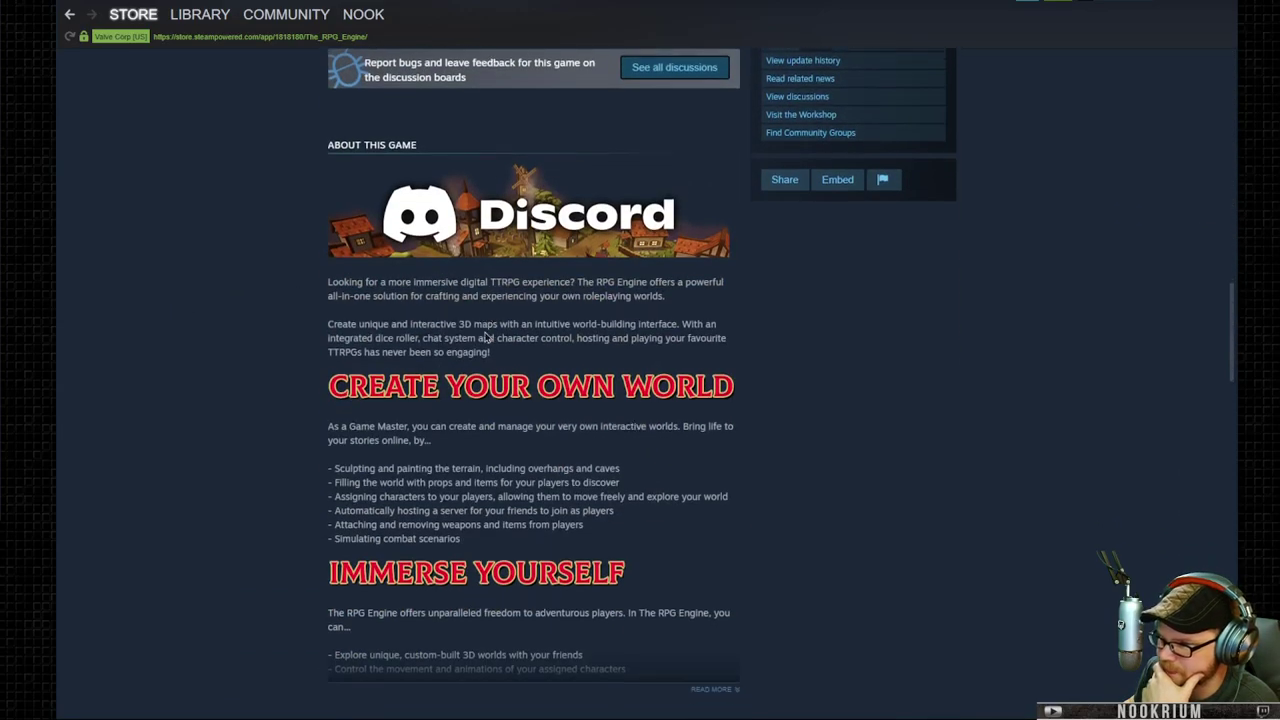
pyautogui.scroll(-2, 487, 338)
pyautogui.click(715, 511)
pyautogui.scroll(-3, 392, 367)
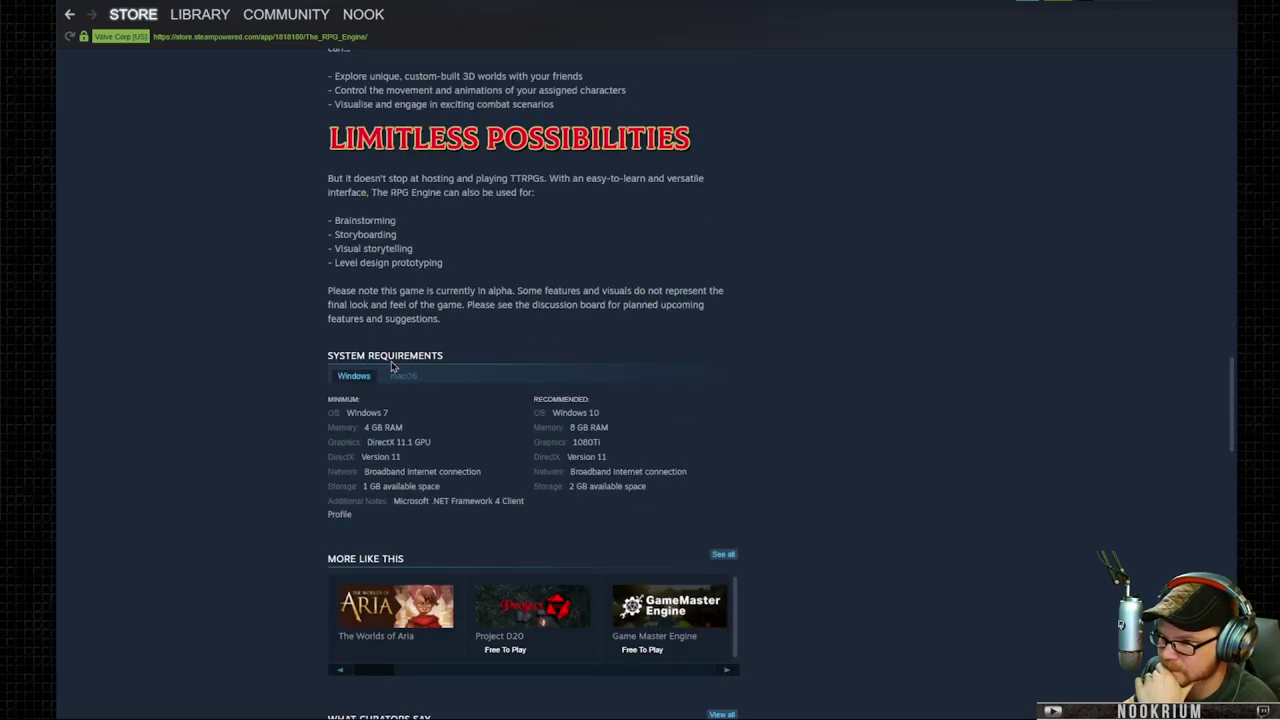
pyautogui.scroll(3, 330, 302)
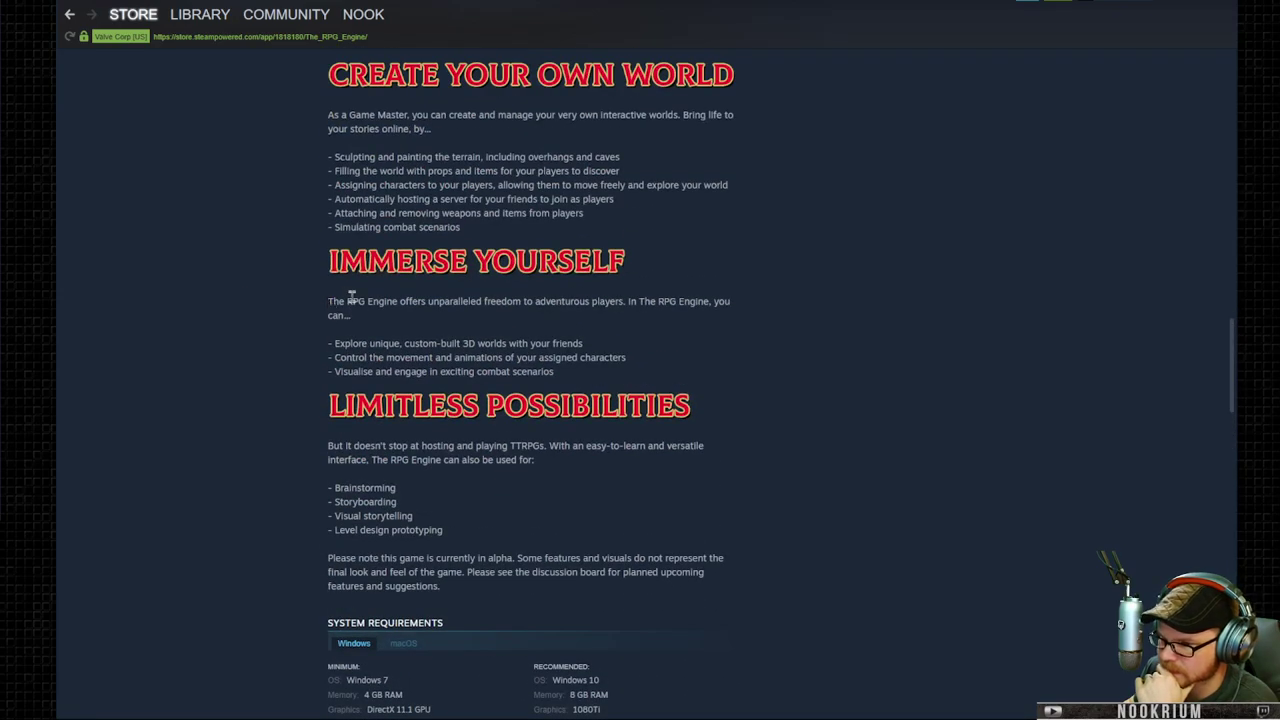
# - Review the purchase options, feature lists, system requirements and customer reviews on the store page
pyautogui.scroll(12, 351, 297)
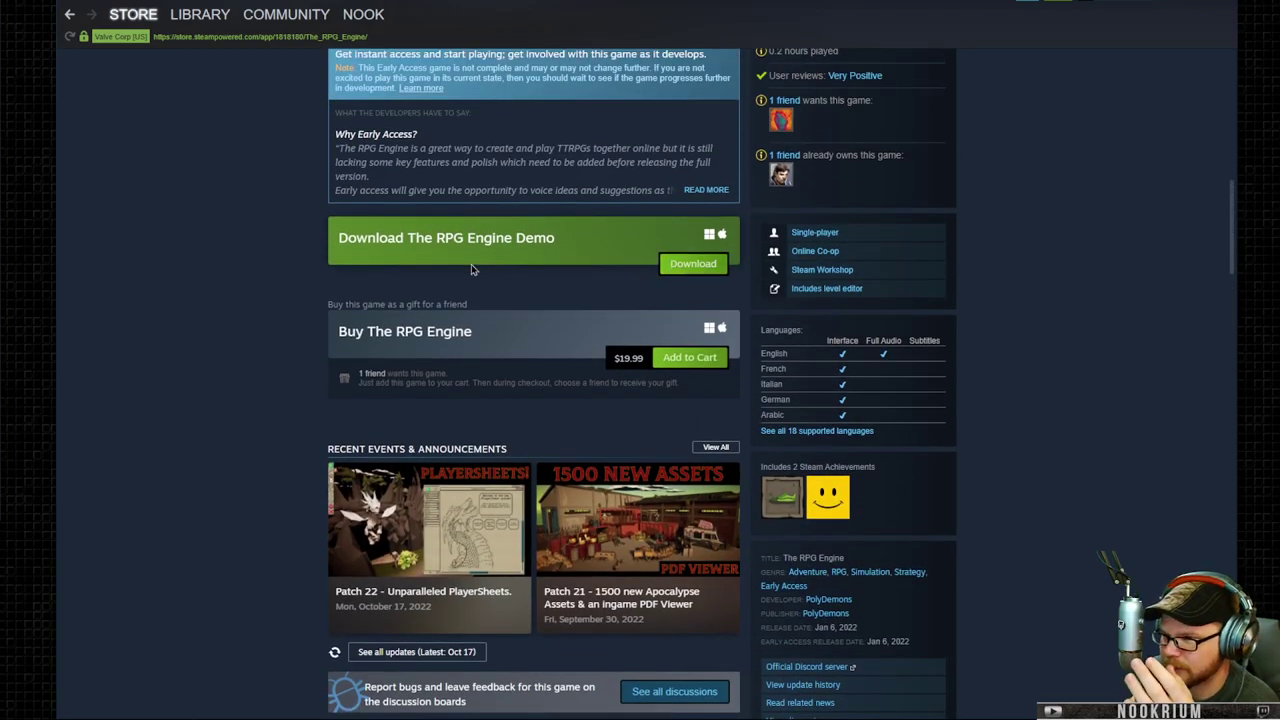
pyautogui.scroll(-3, 269, 261)
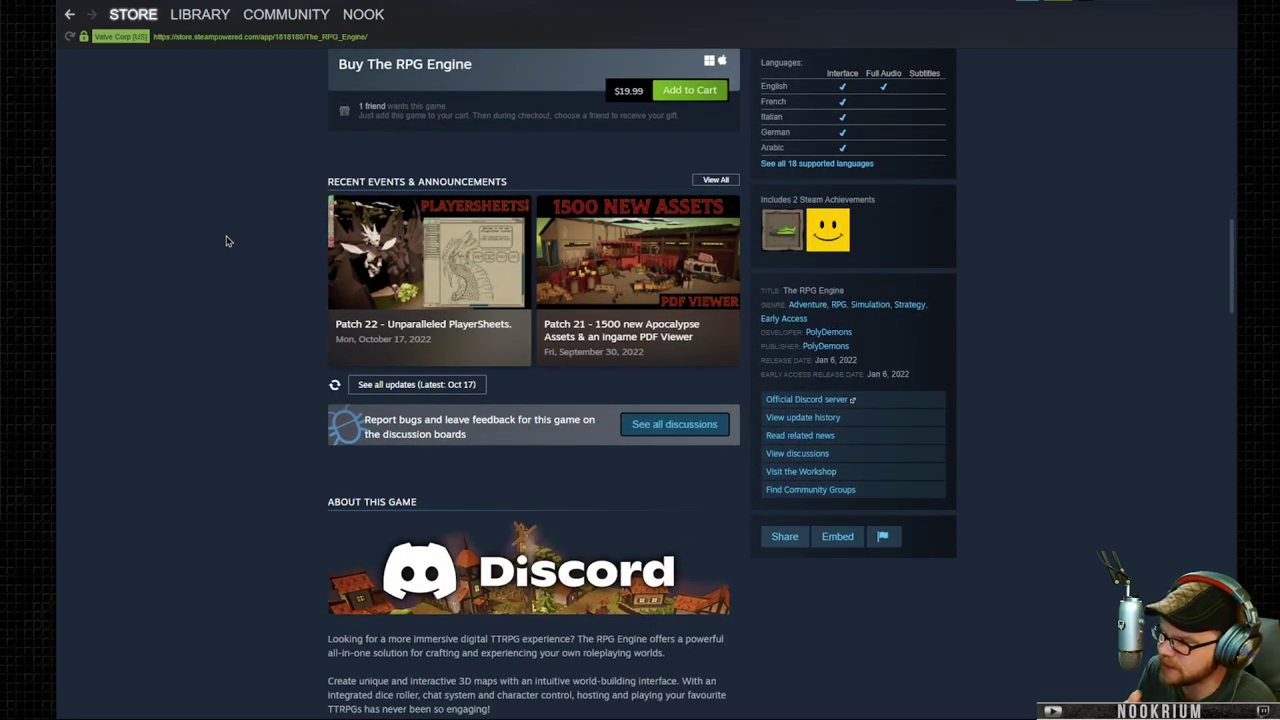
pyautogui.scroll(-2, 227, 241)
pyautogui.scroll(-1, 228, 234)
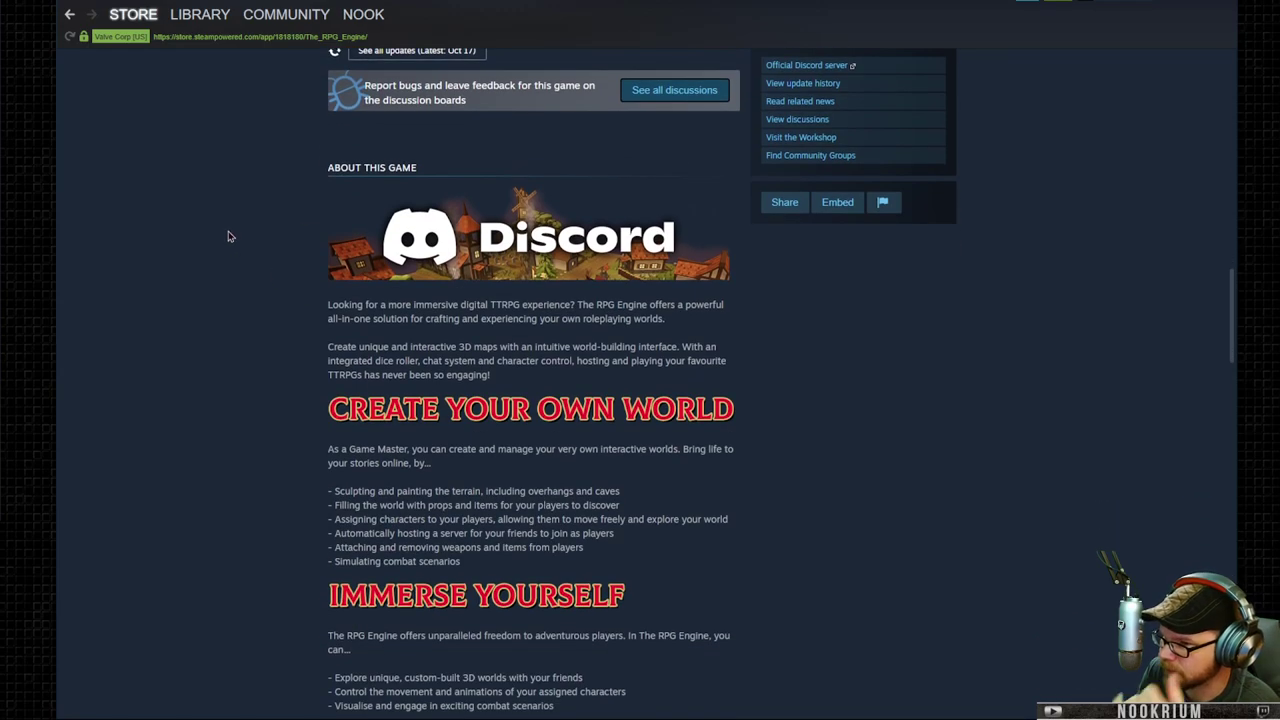
pyautogui.scroll(-3, 228, 236)
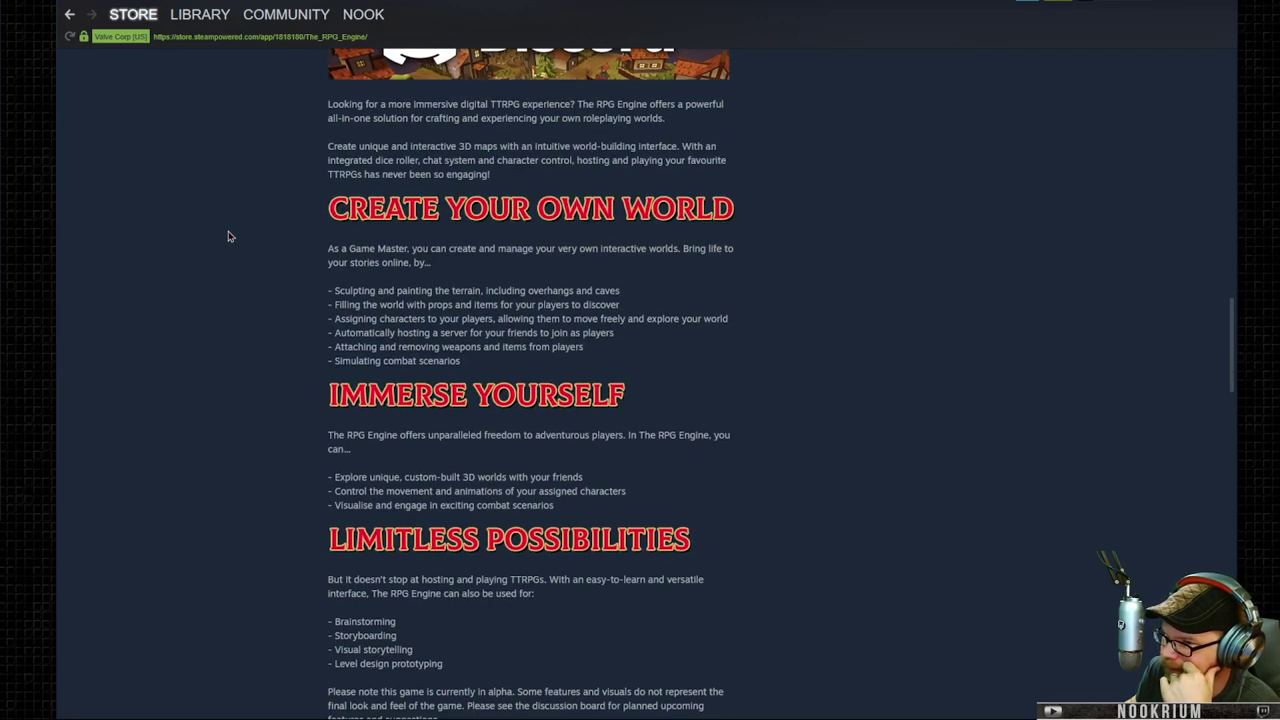
pyautogui.scroll(-1, 228, 236)
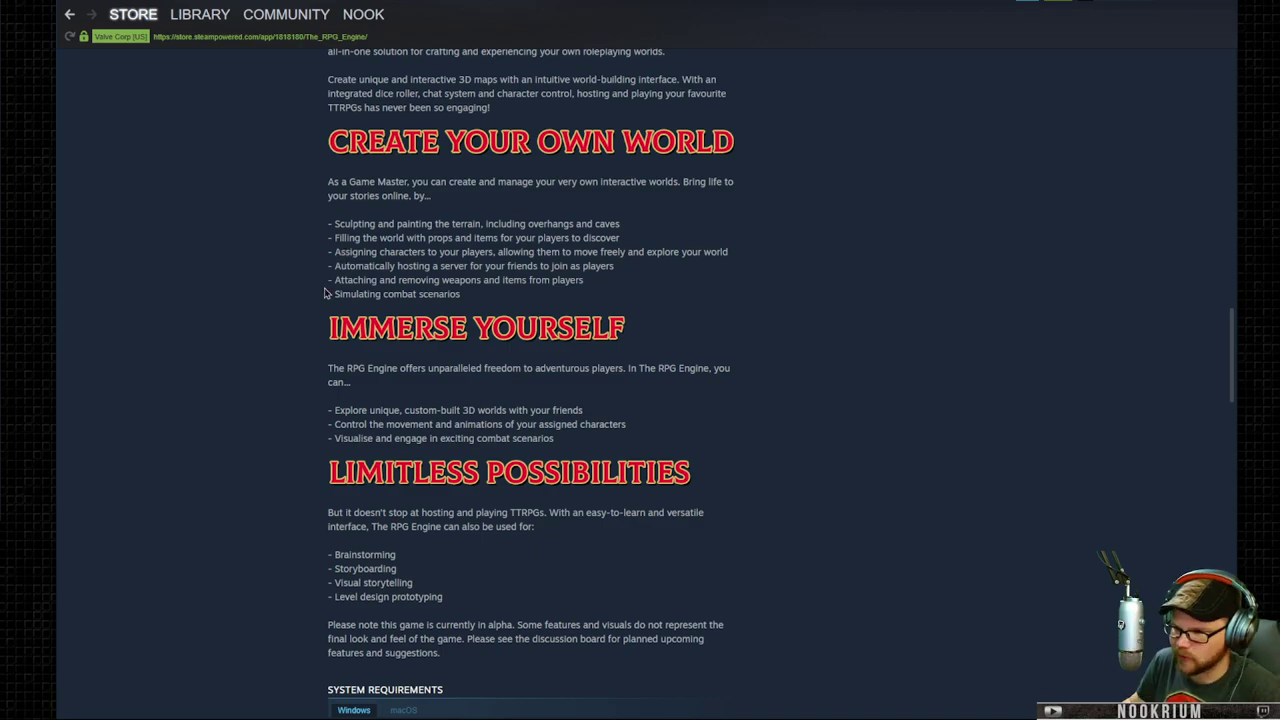
pyautogui.scroll(-1, 317, 281)
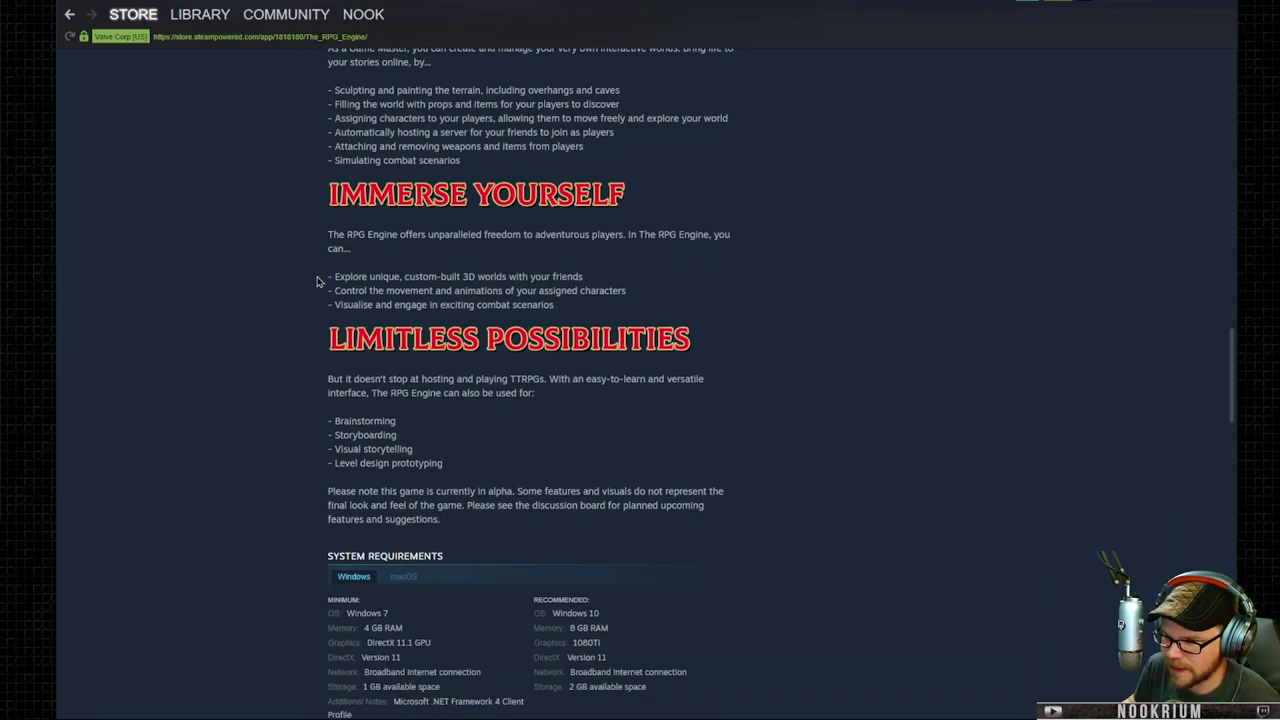
pyautogui.scroll(-1, 317, 272)
pyautogui.scroll(-3, 316, 272)
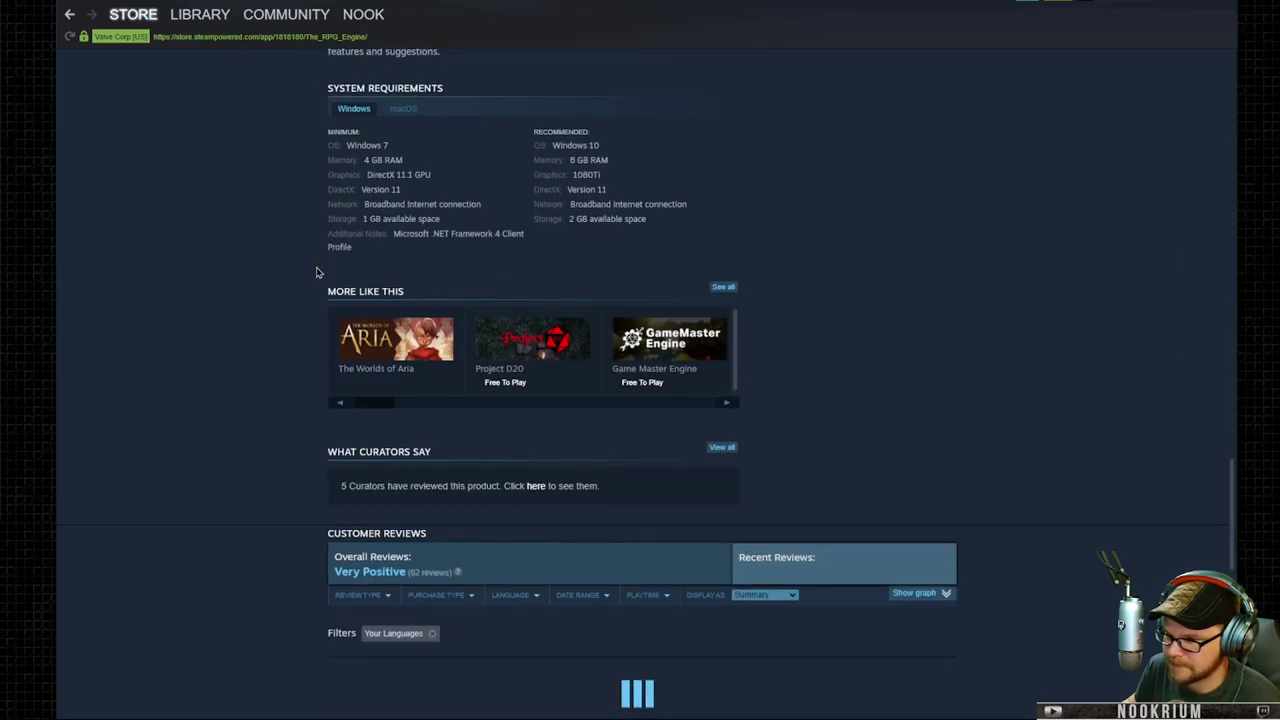
pyautogui.scroll(-3, 316, 272)
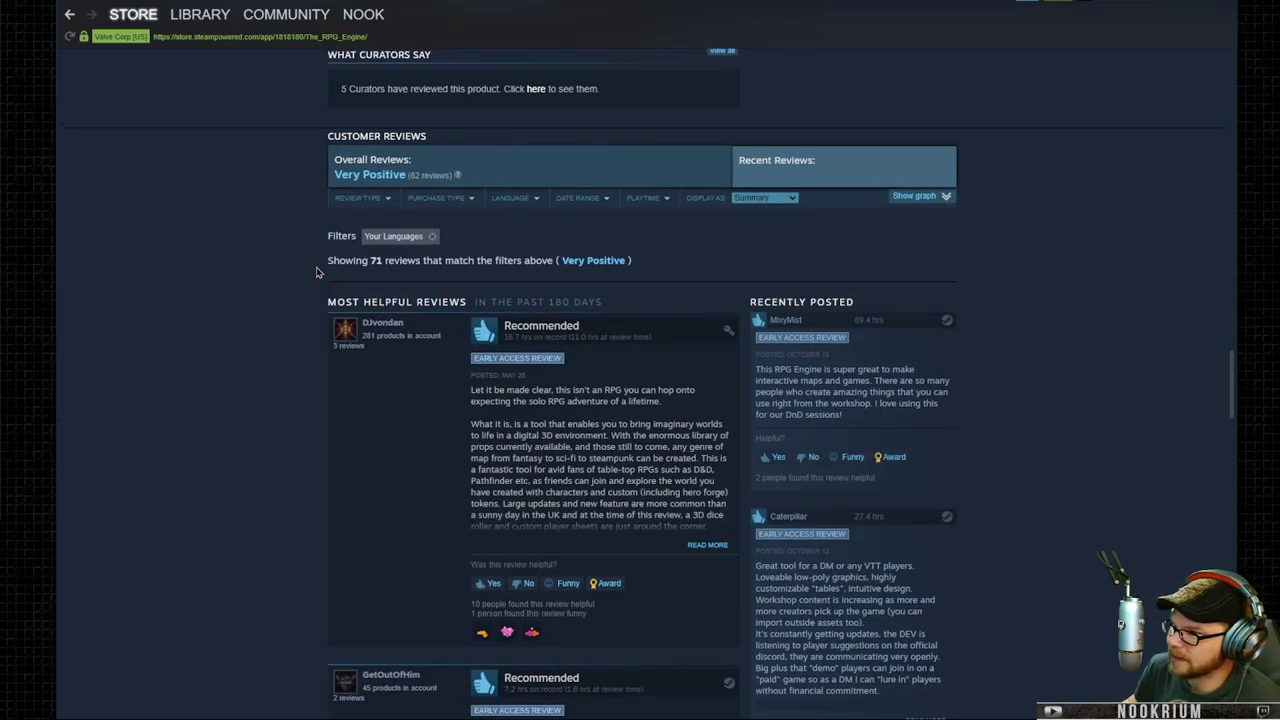
# - Look over the recent events and announcements and return to the beginning of the store page
pyautogui.scroll(10, 607, 249)
pyautogui.scroll(-3, 607, 249)
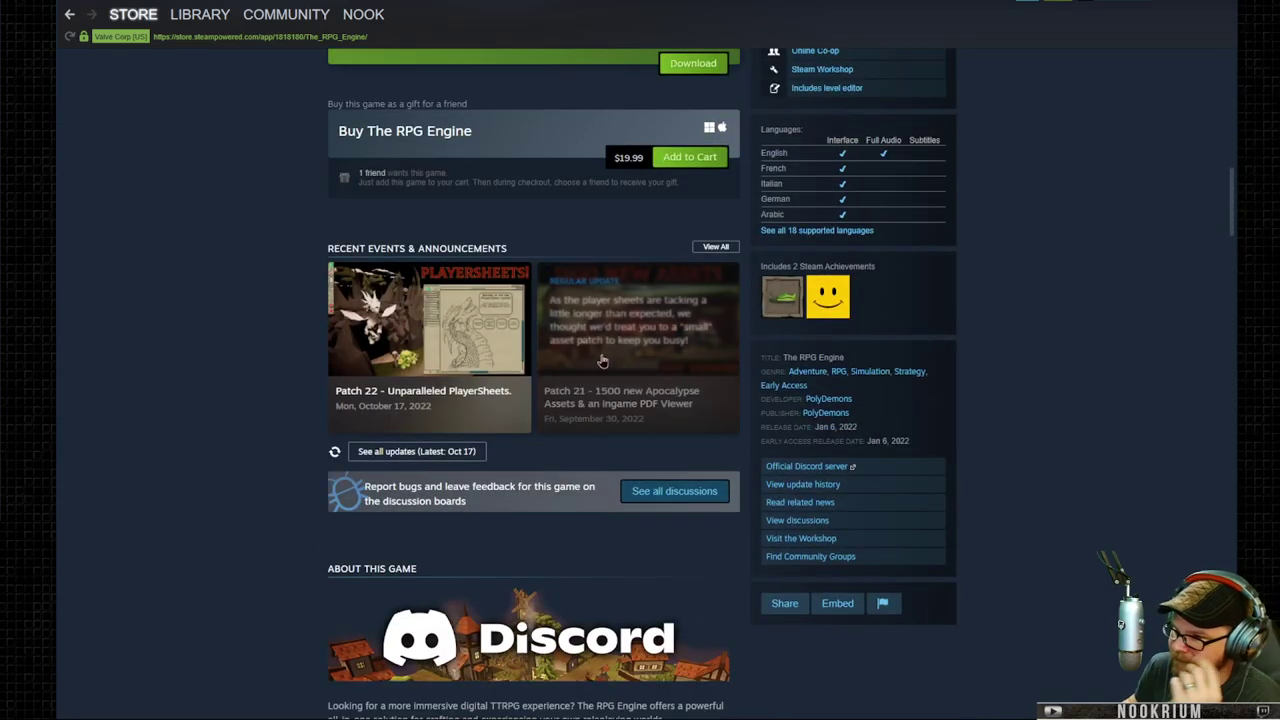
pyautogui.scroll(2, 590, 288)
pyautogui.scroll(-2, 590, 288)
pyautogui.scroll(15, 590, 288)
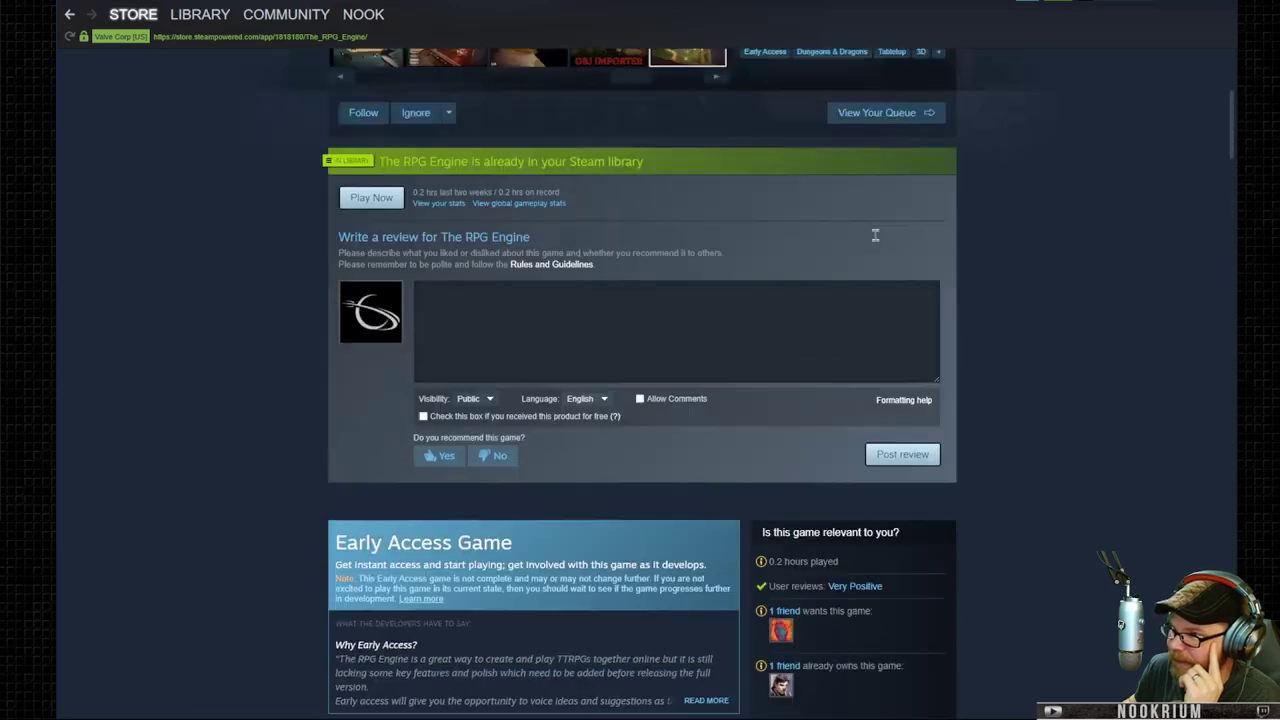
# - Open the game's Community Hub and browse the most popular items in its Workshop
pyautogui.click(889, 140)
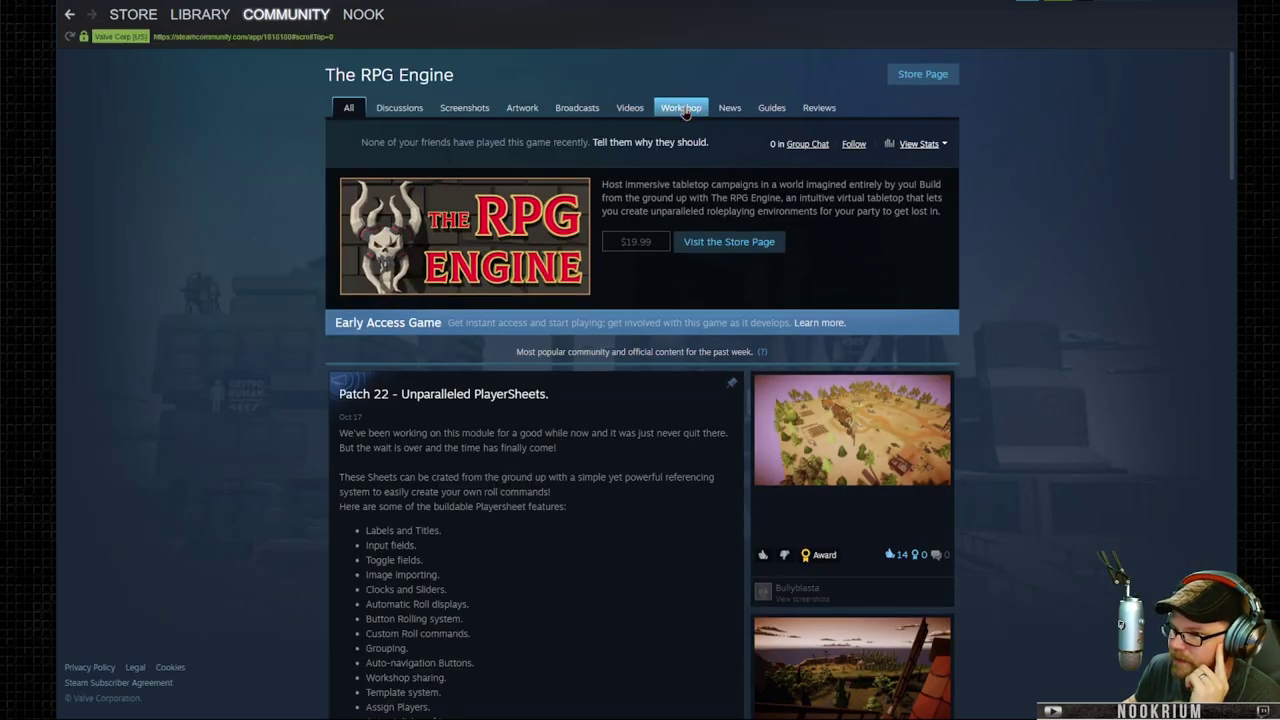
pyautogui.click(681, 107)
pyautogui.scroll(-2, 641, 311)
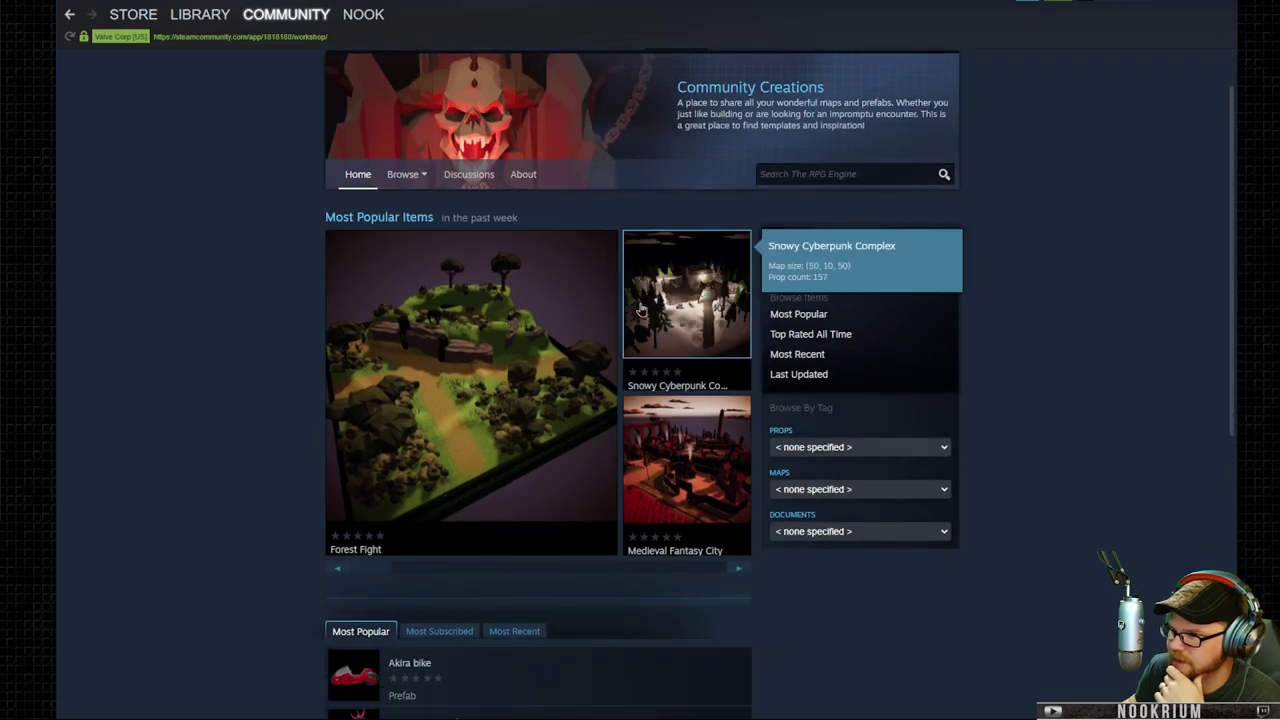
pyautogui.scroll(-5, 480, 354)
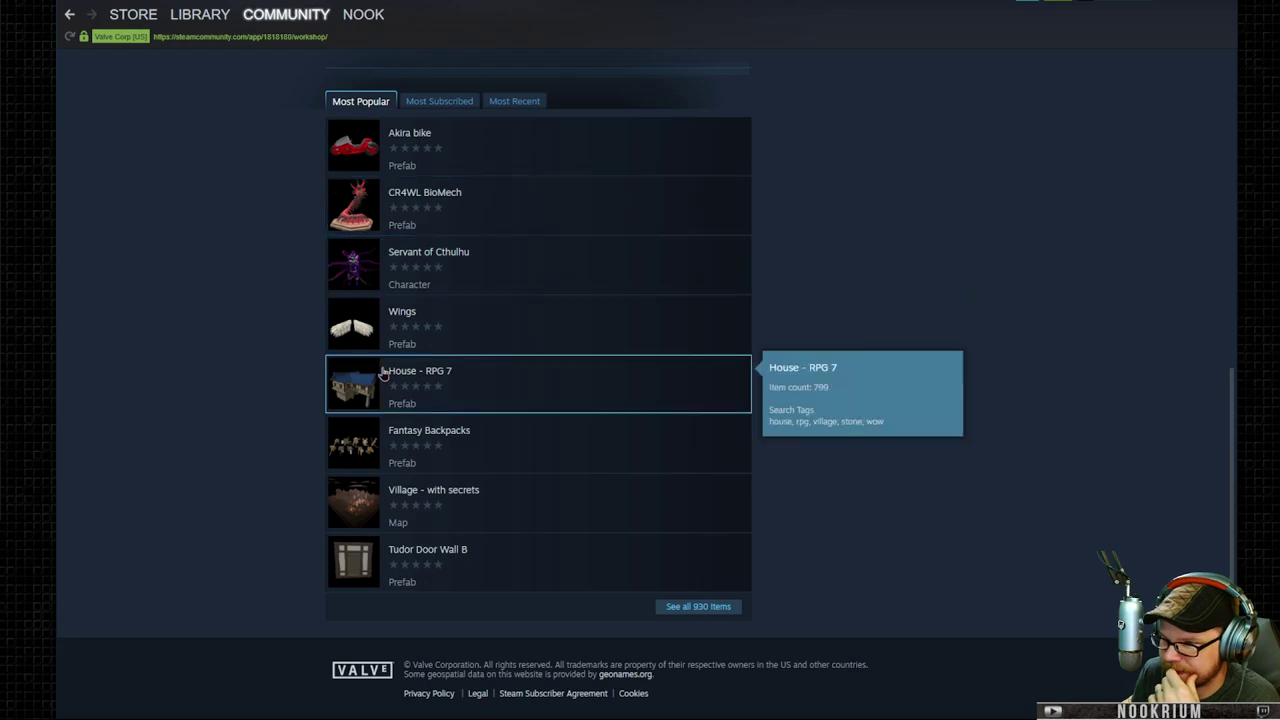
# - Open the "Village - with secrets" map page and view its enlarged preview image
pyautogui.click(366, 513)
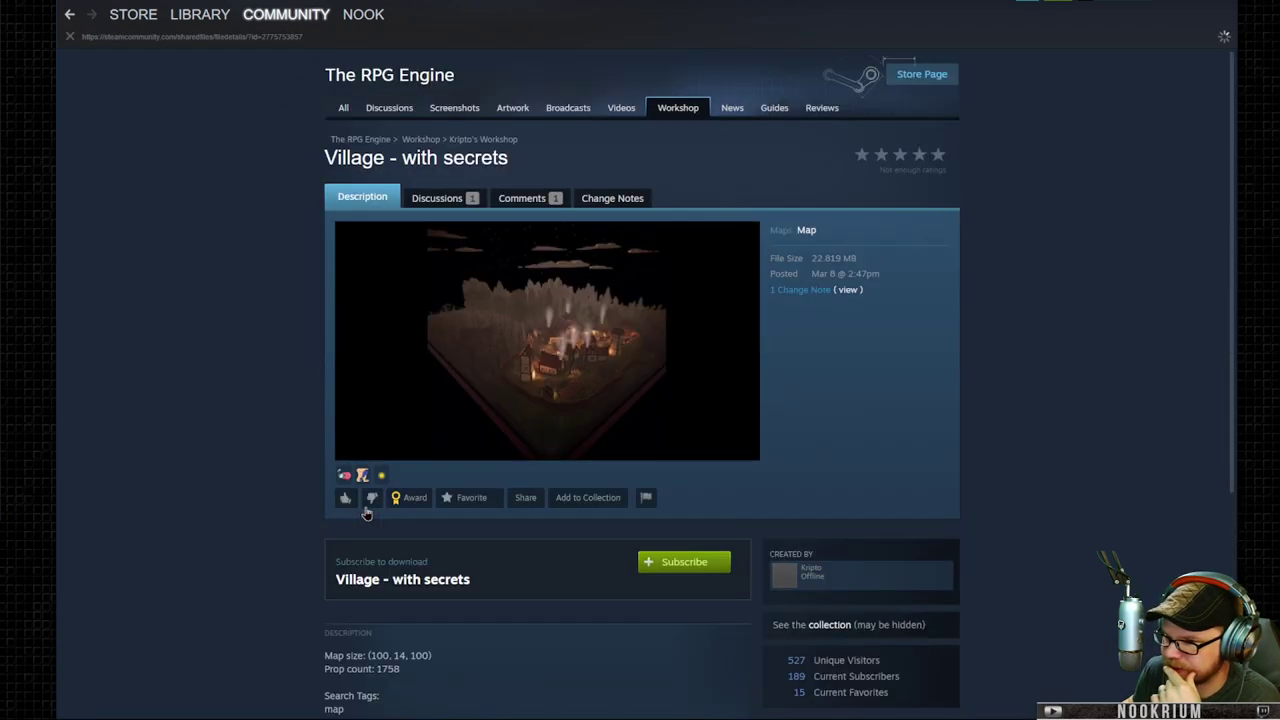
pyautogui.click(572, 371)
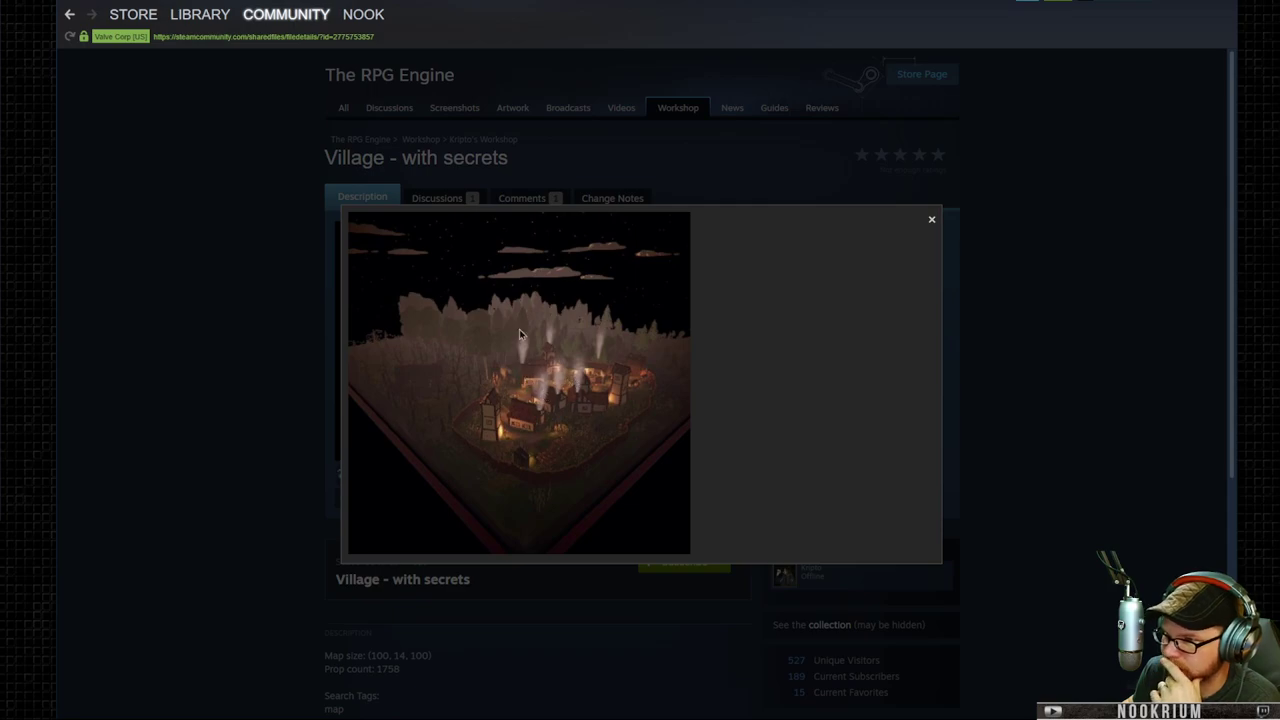
pyautogui.click(1068, 288)
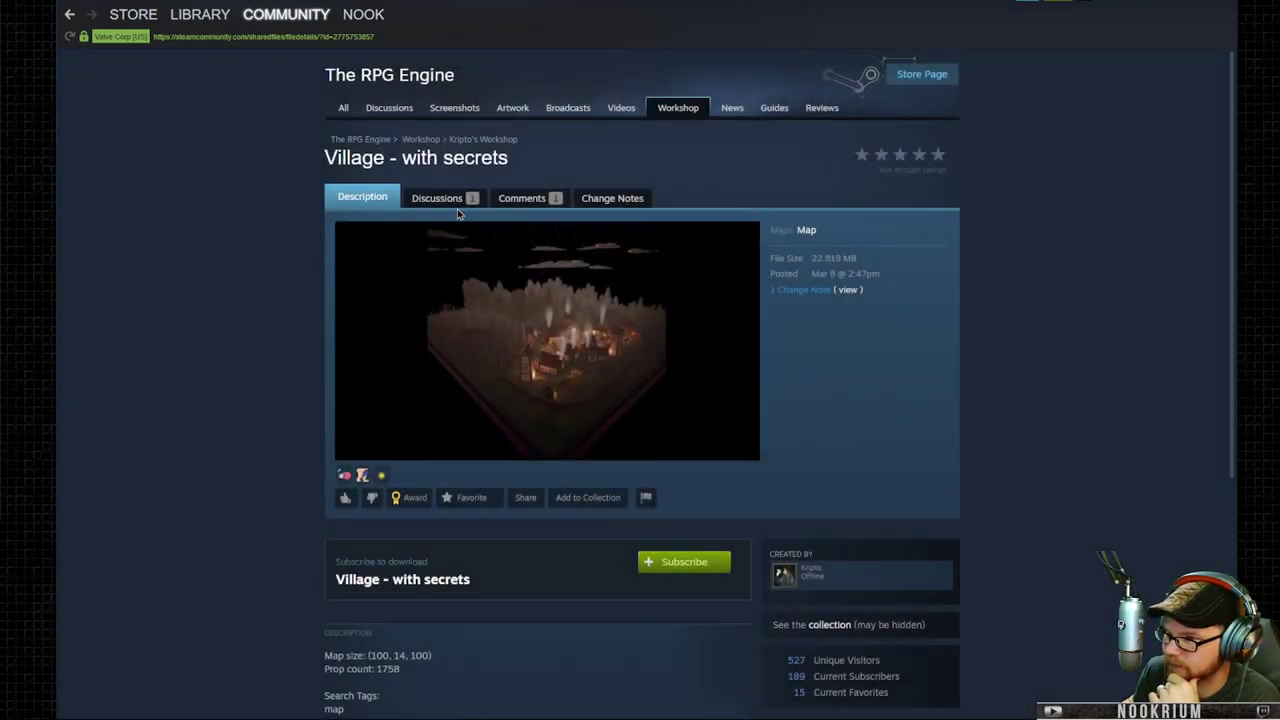
# - Return to the Workshop overview, open the complete item list and browse the creations
pyautogui.scroll(-5, 566, 351)
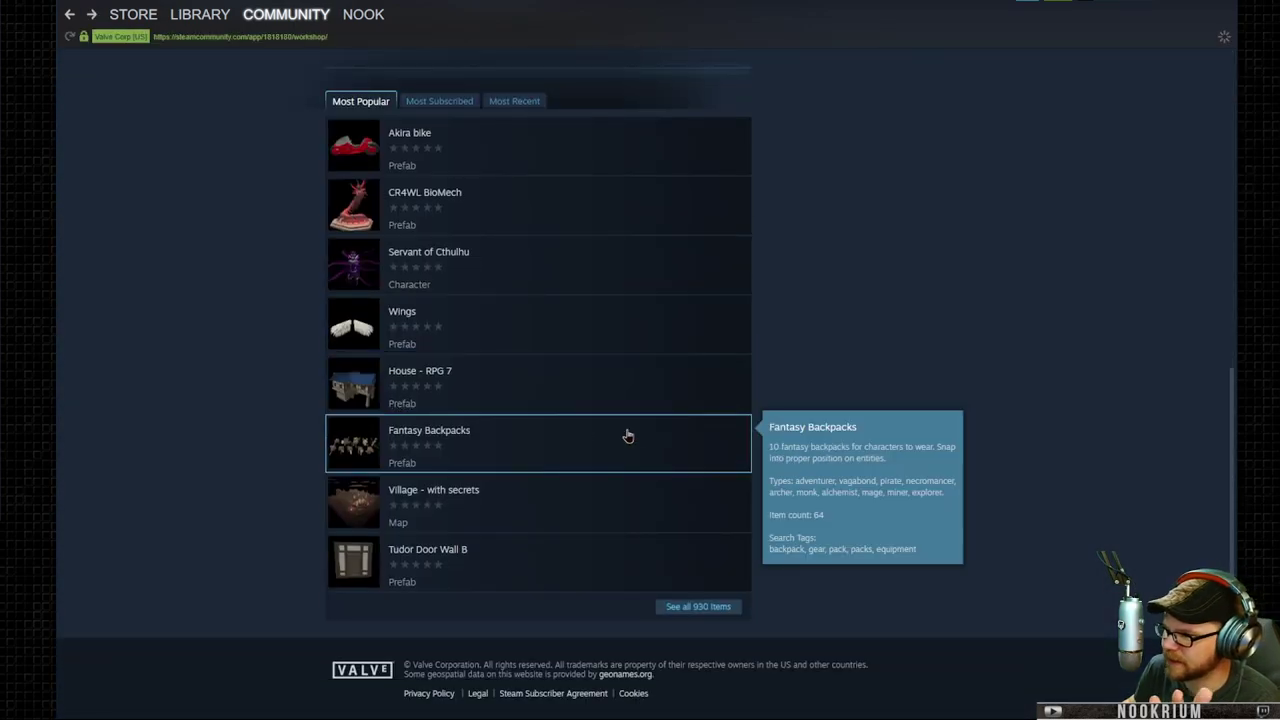
pyautogui.click(700, 607)
pyautogui.scroll(-5, 800, 503)
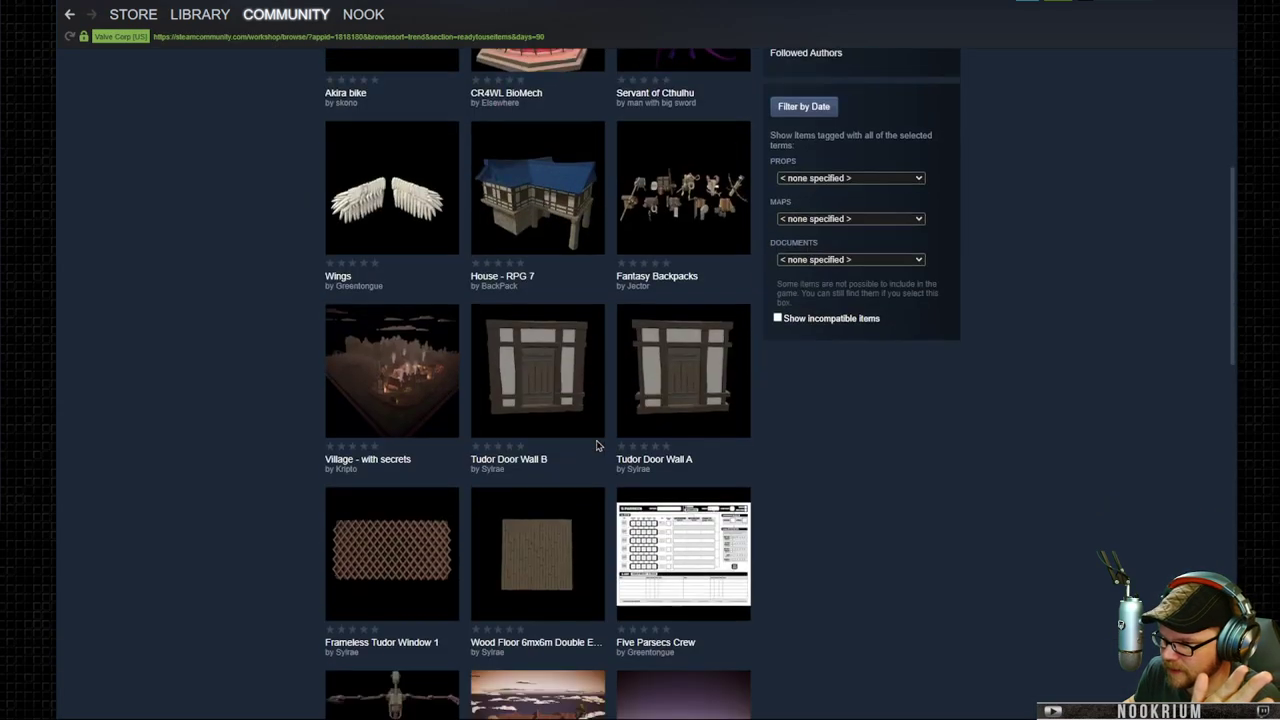
# - Browse the remaining creations on the first page of the Workshop item list
pyautogui.moveTo(725, 375)
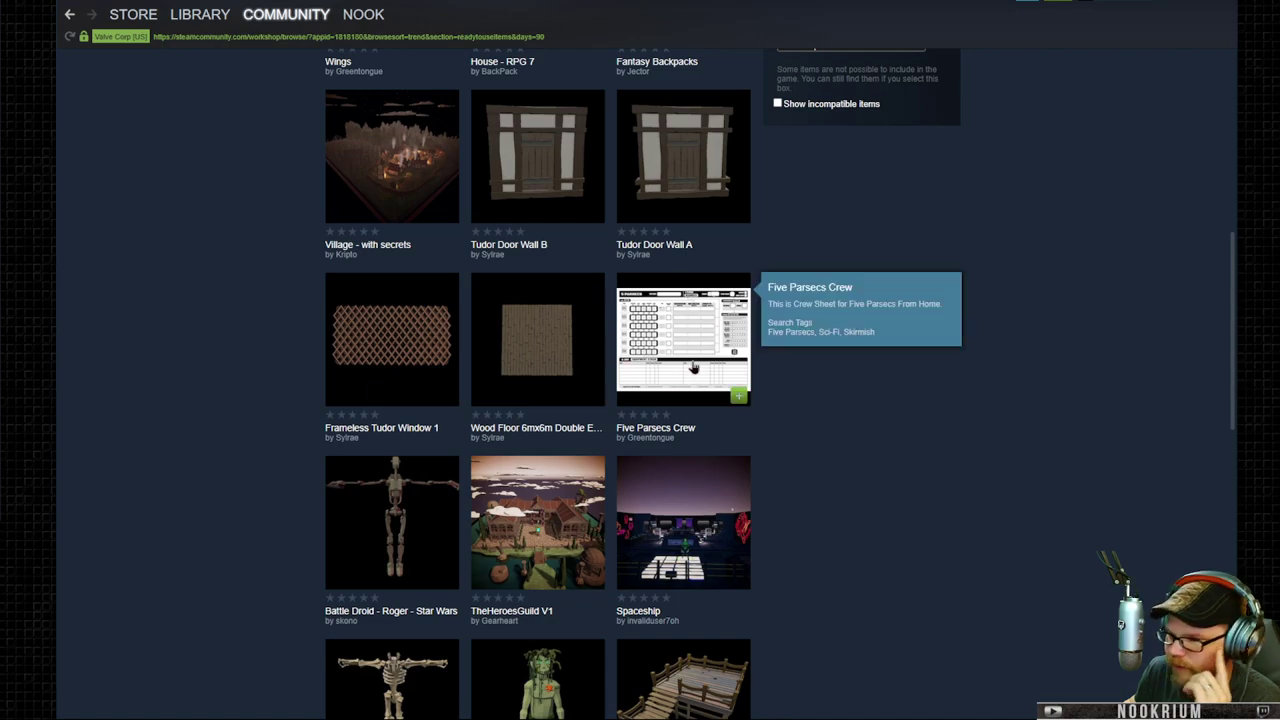
pyautogui.scroll(-3, 840, 437)
pyautogui.scroll(-3, 733, 366)
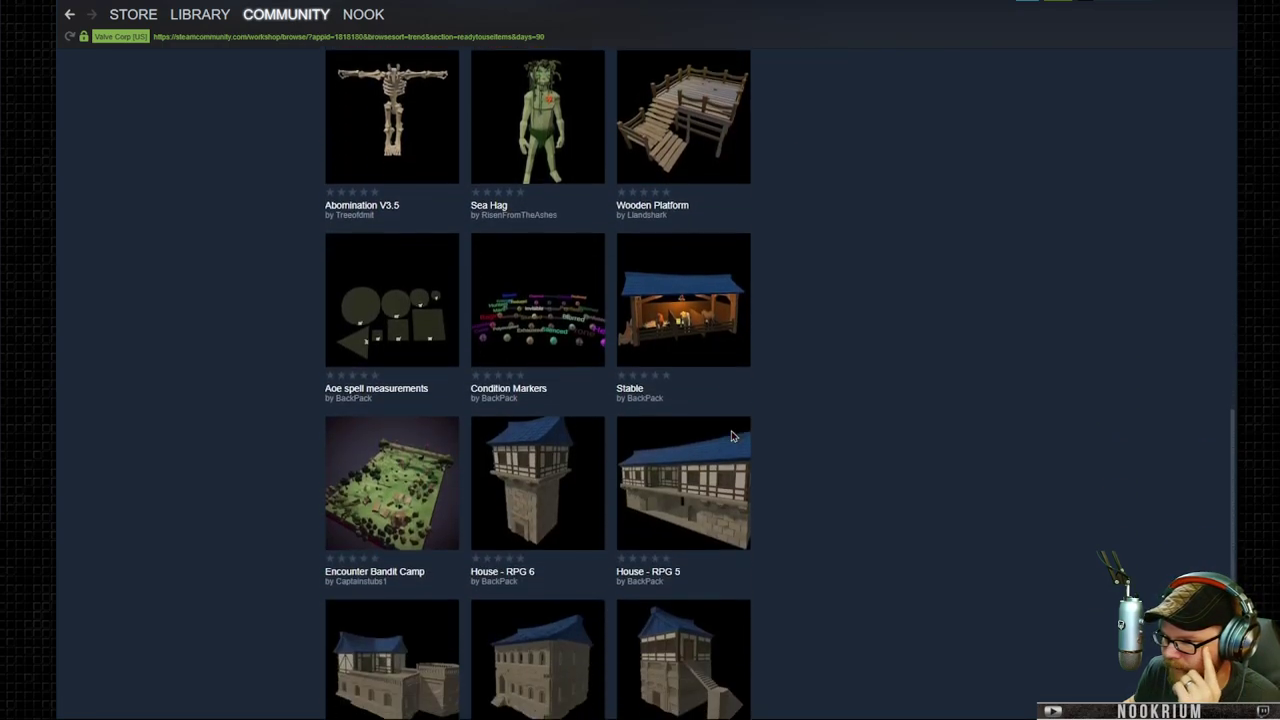
pyautogui.moveTo(551, 333)
pyautogui.scroll(-3, 783, 309)
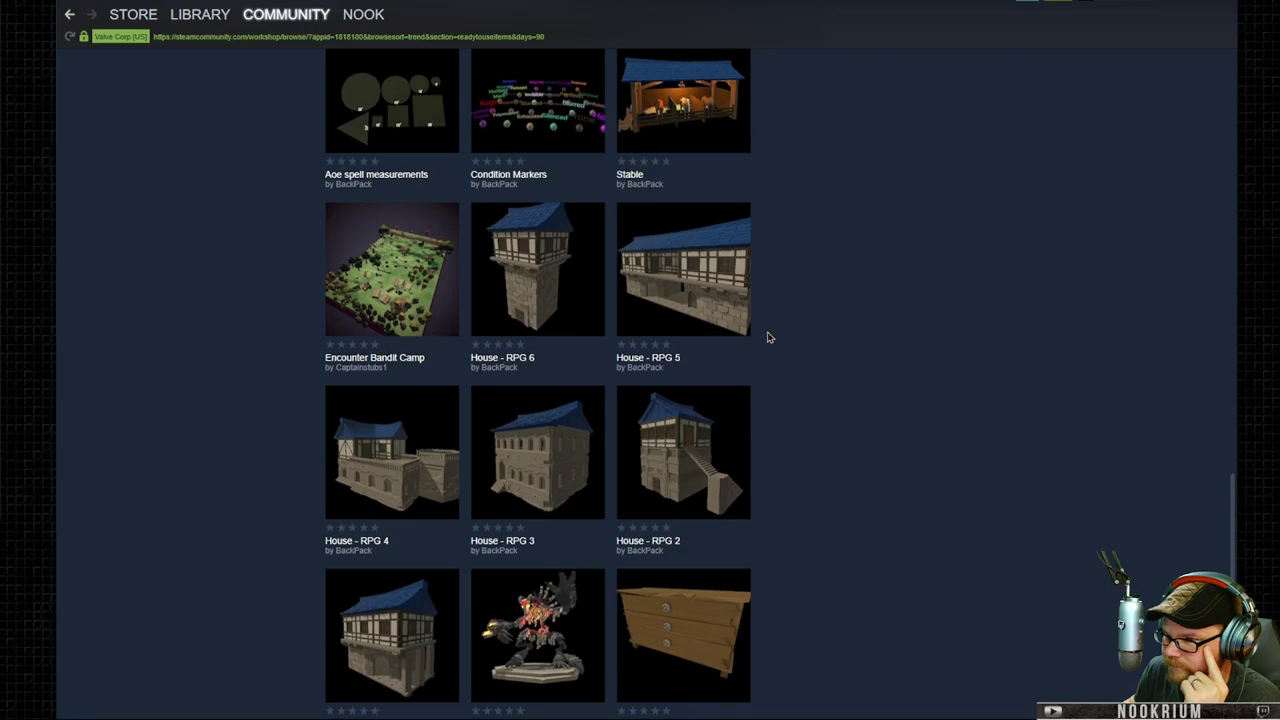
pyautogui.moveTo(408, 366)
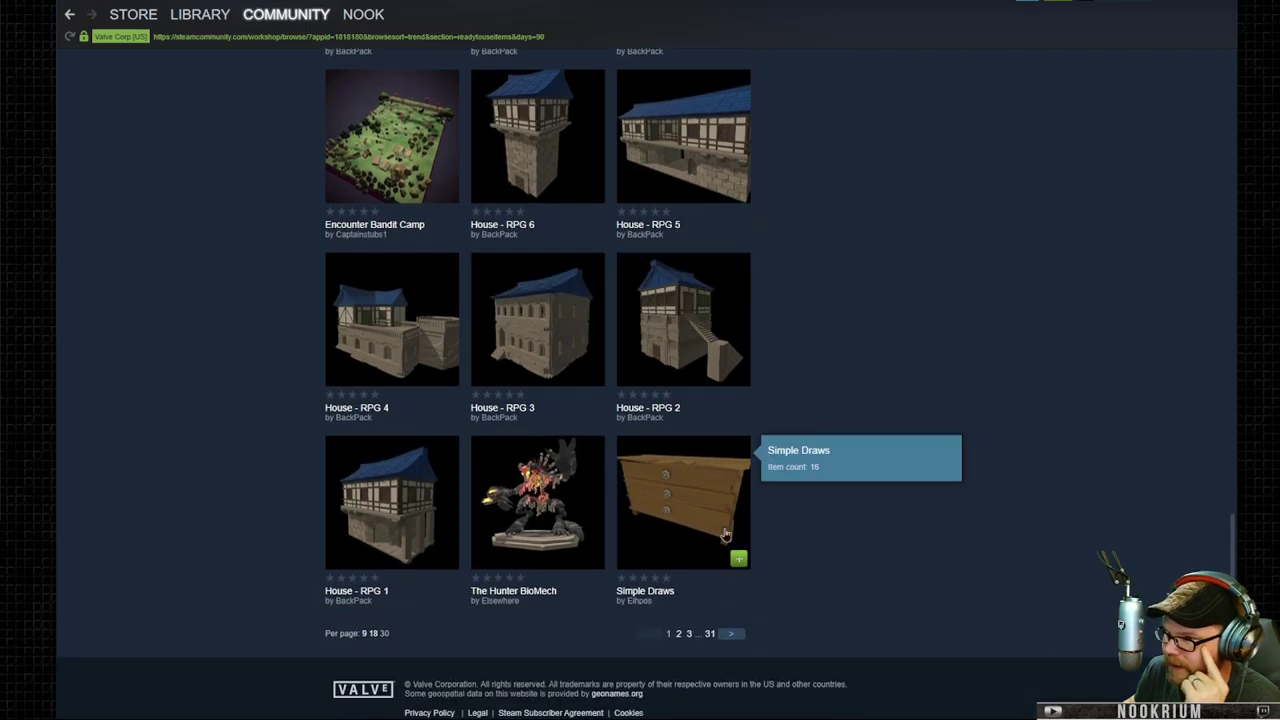
# - Look through the second and third pages of the Workshop item list and return to the beginning of the third
pyautogui.click(731, 635)
pyautogui.scroll(-10, 709, 562)
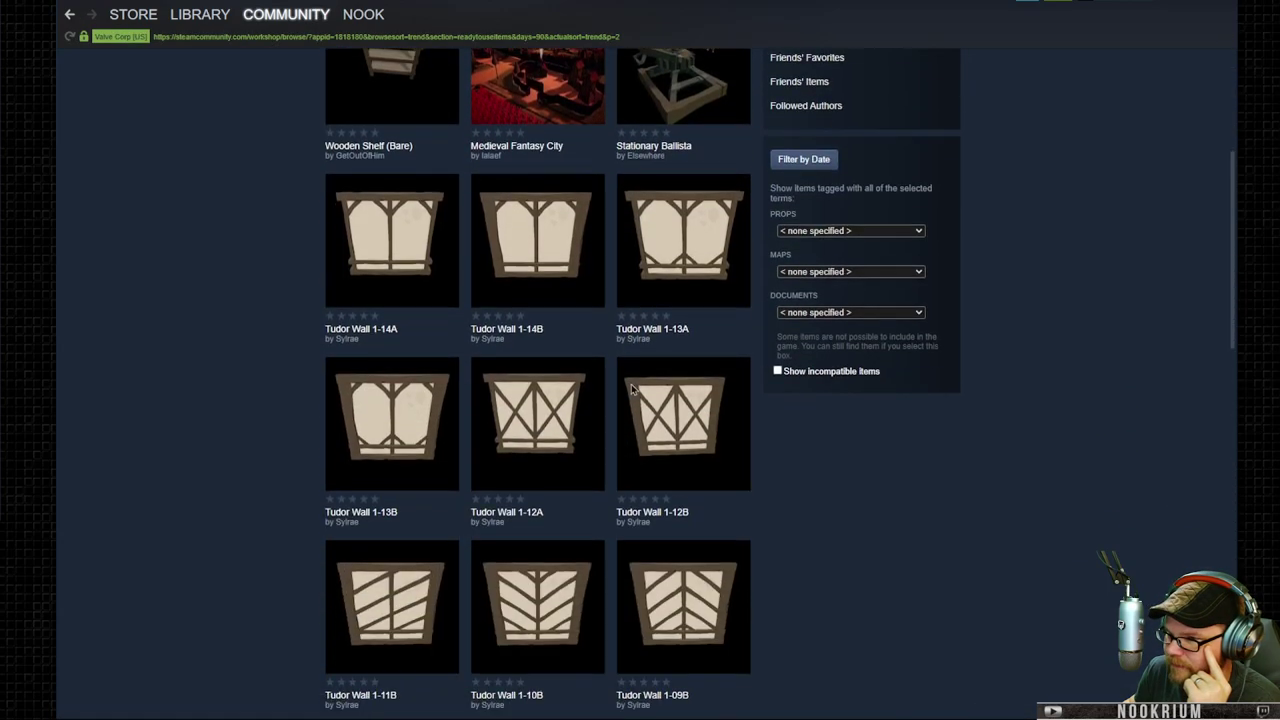
pyautogui.scroll(-5, 709, 562)
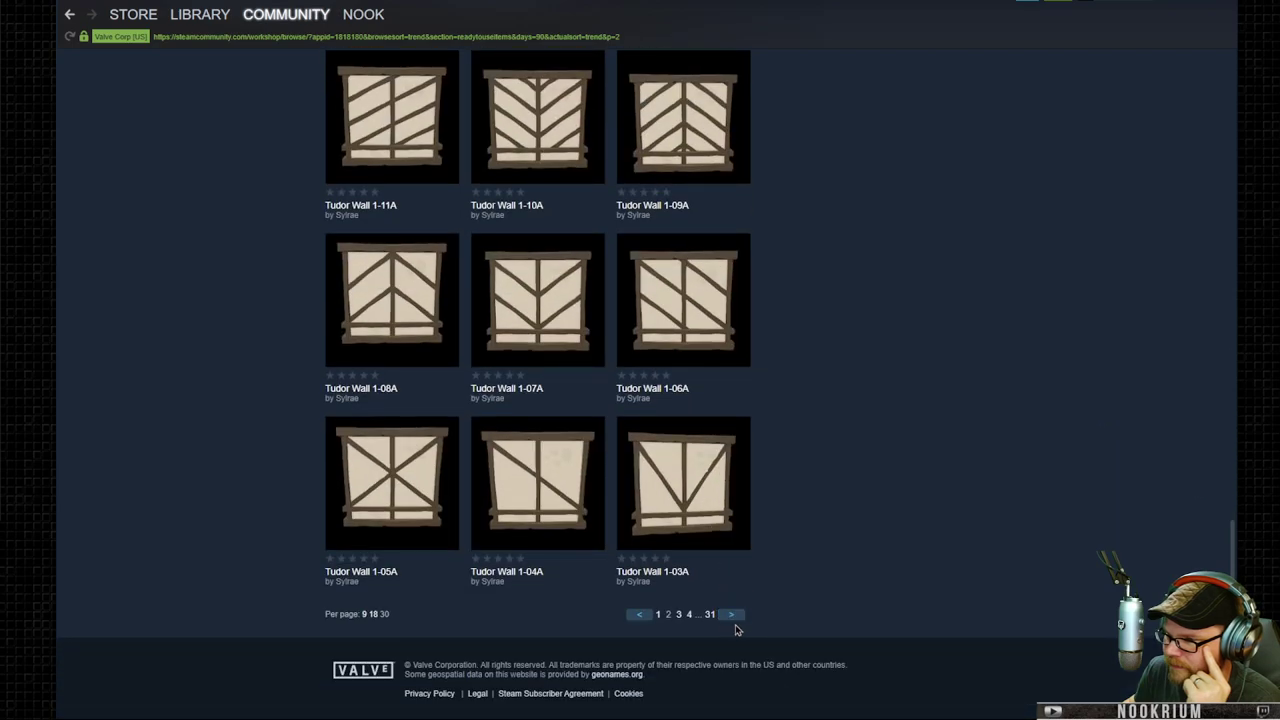
pyautogui.click(731, 611)
pyautogui.scroll(-10, 578, 405)
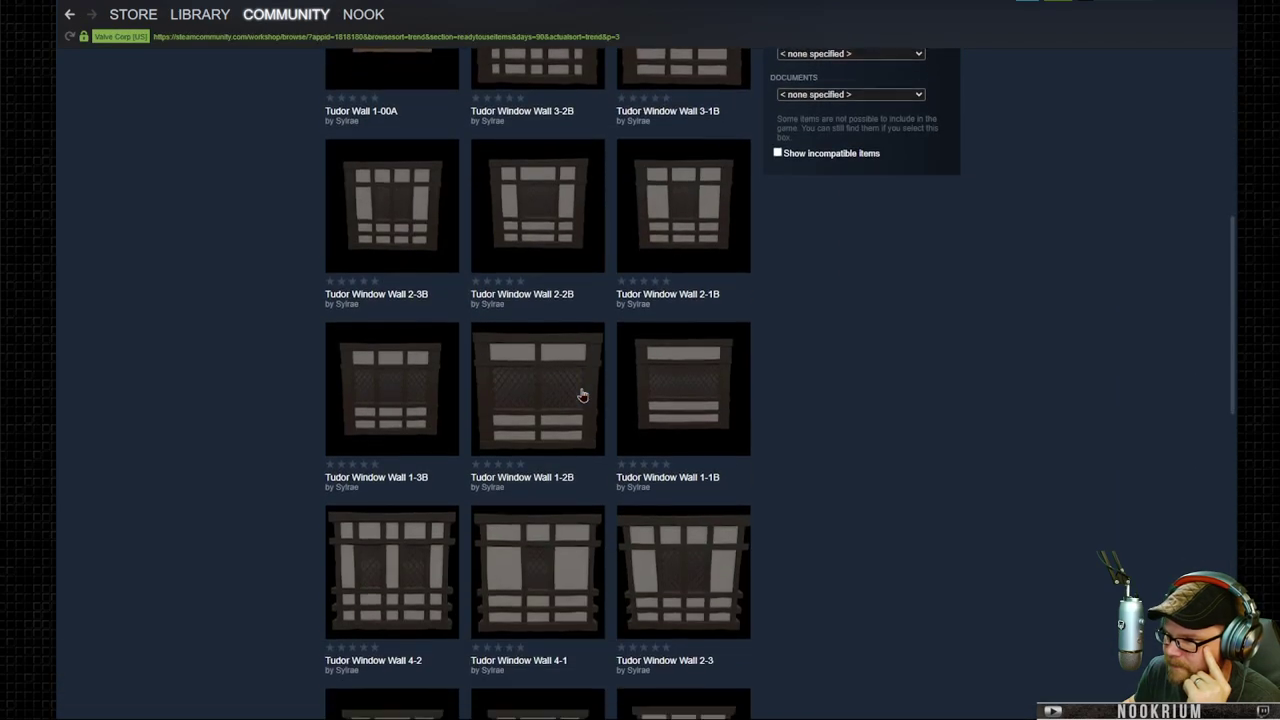
pyautogui.scroll(7, 590, 390)
pyautogui.scroll(3, 656, 300)
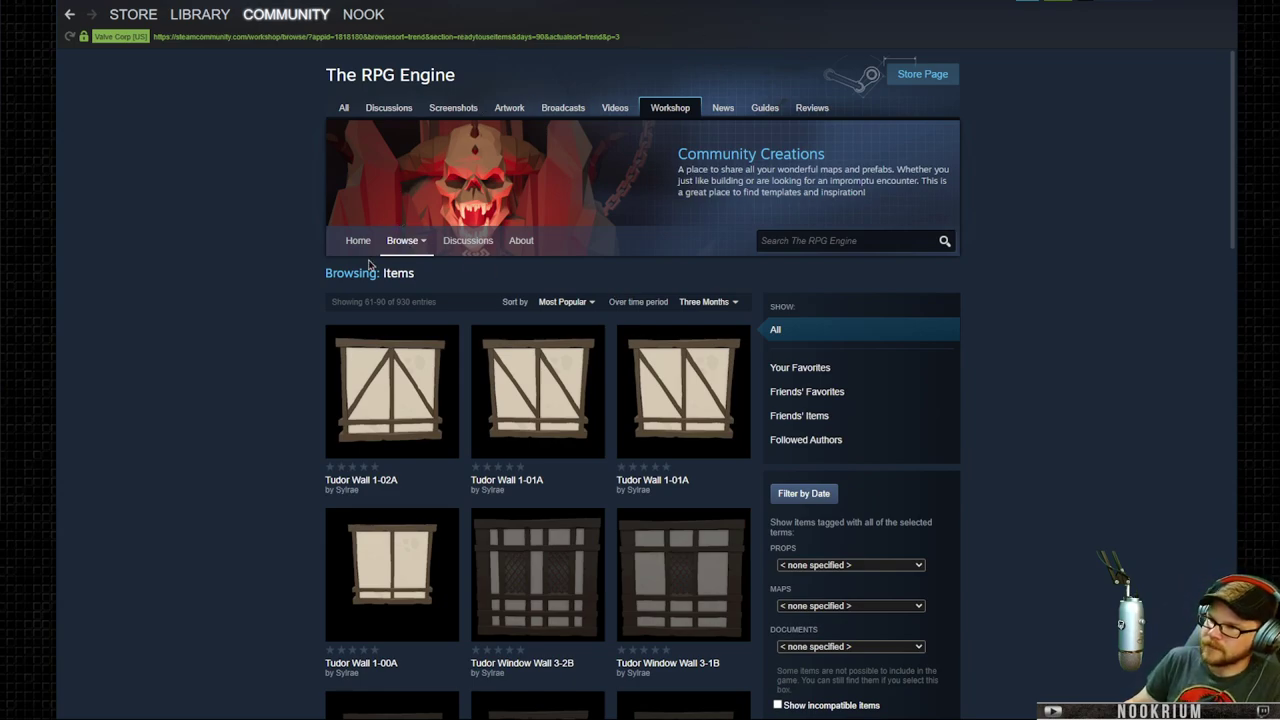
# - Go back to the first page of the item list and view the enlarged preview of the Encounter Bandit Camp map
pyautogui.click(69, 15)
pyautogui.click(70, 15)
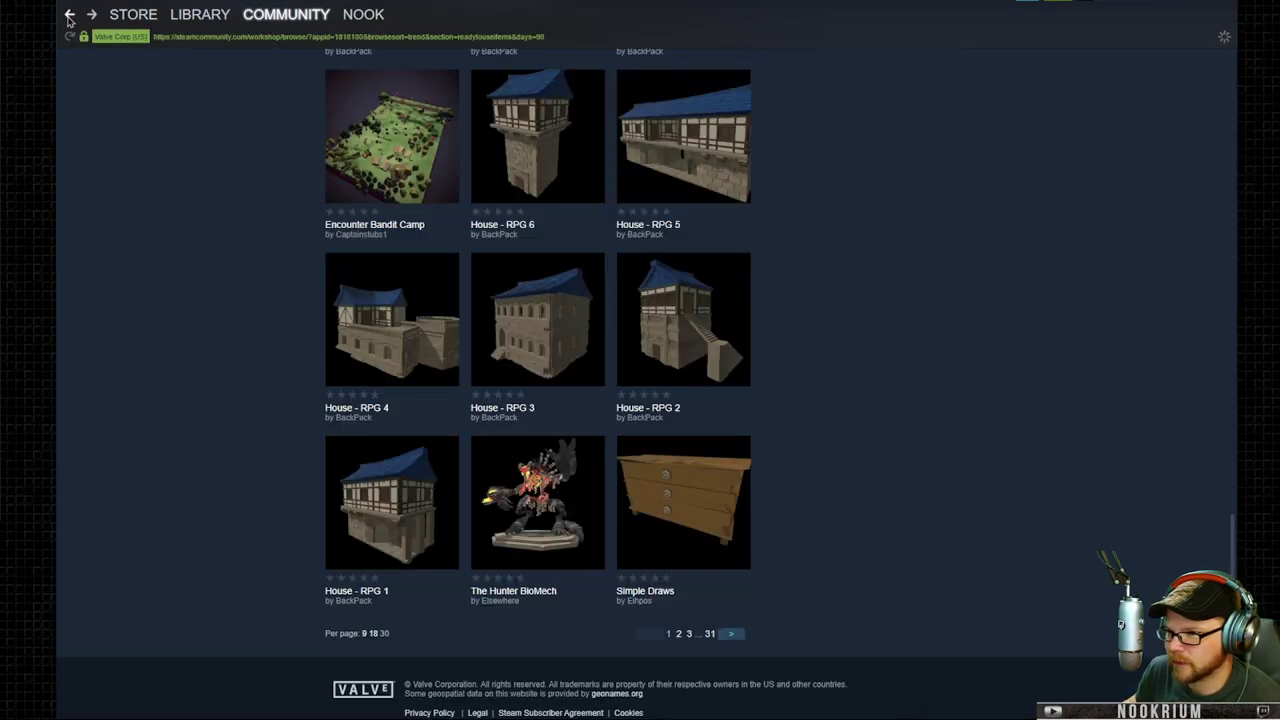
pyautogui.click(72, 15)
pyautogui.click(91, 15)
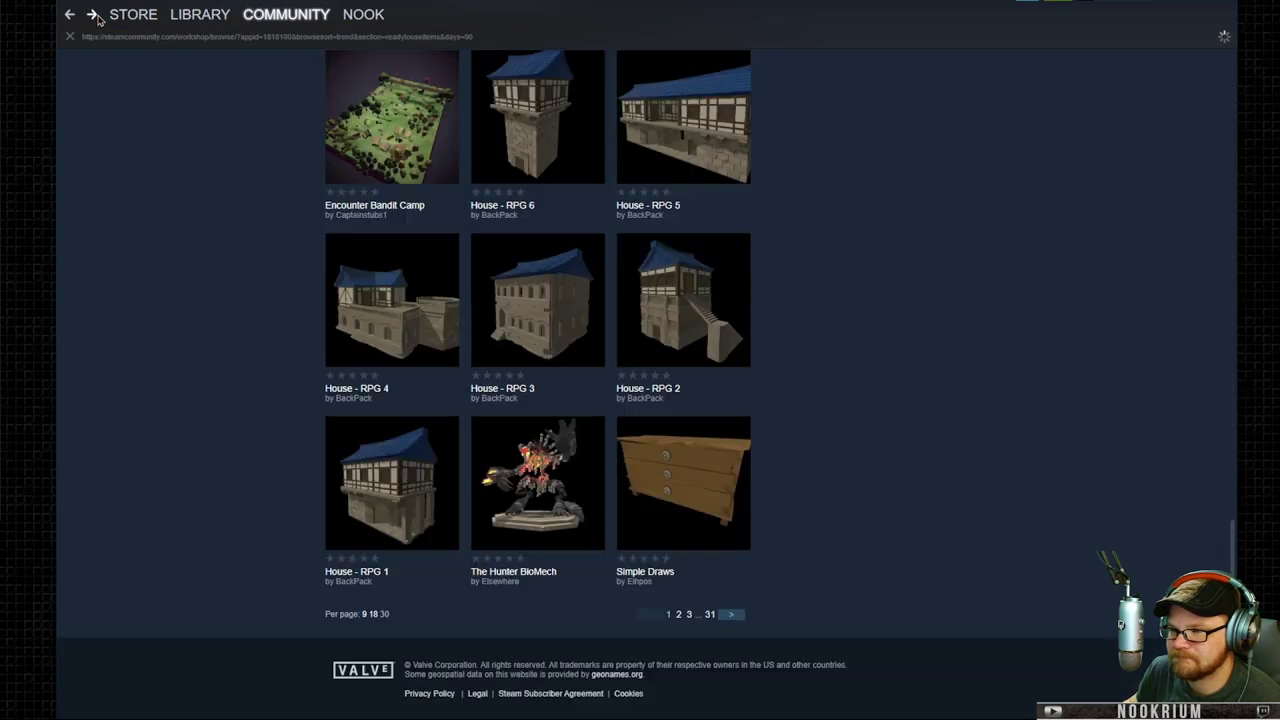
pyautogui.click(386, 150)
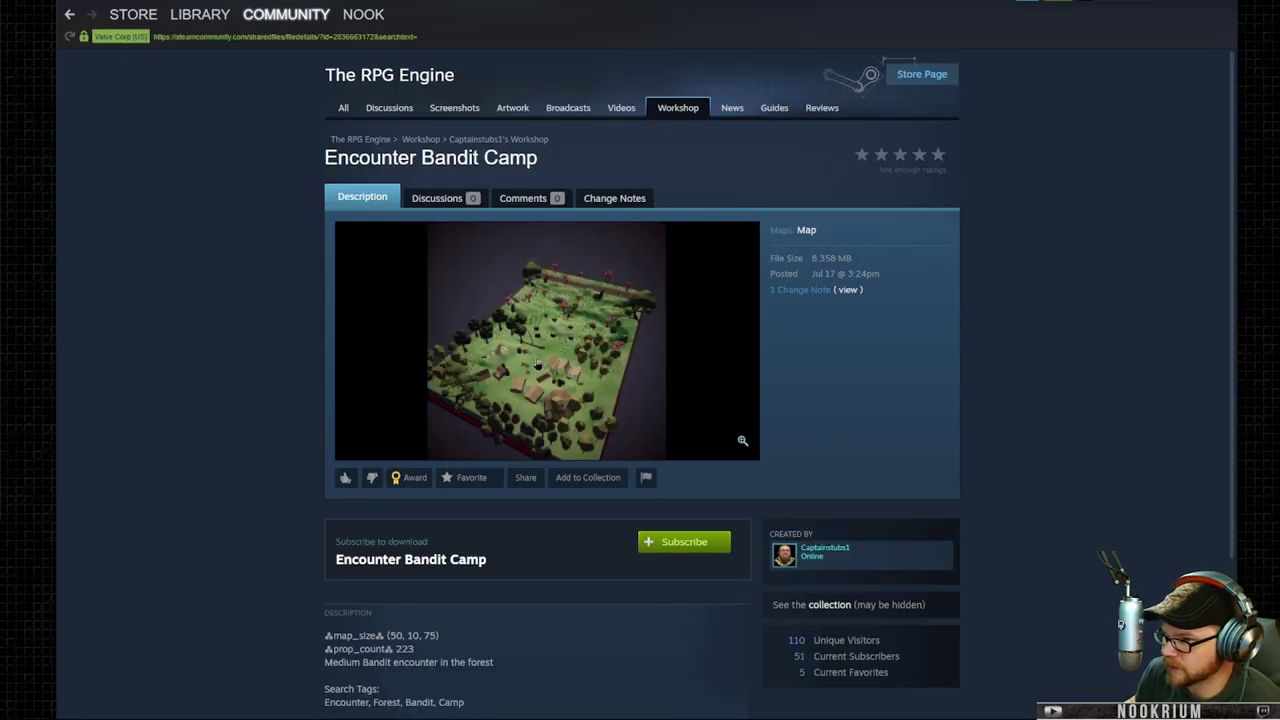
pyautogui.click(608, 410)
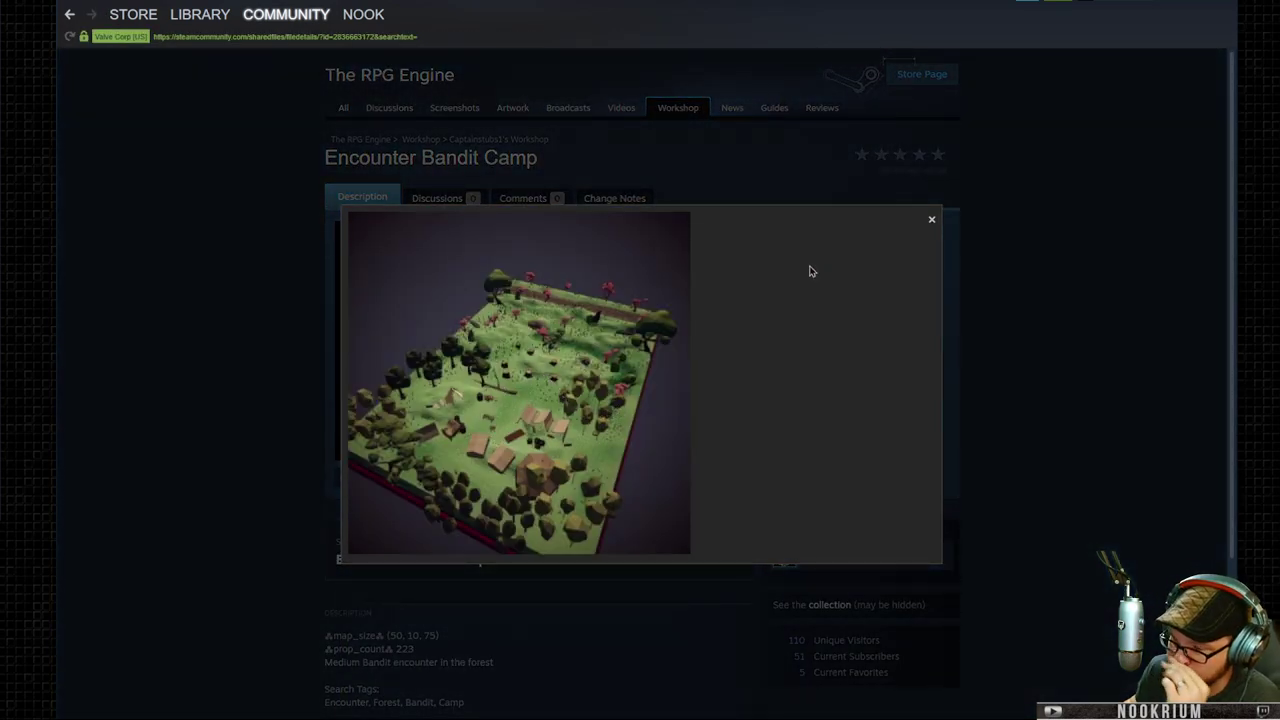
pyautogui.click(272, 321)
# - Return to the item list, open The Hunter BioMech prefab and view its thumbnail and screenshot collage enlarged
pyautogui.hotkey('alt', 'Left')
pyautogui.hotkey('alt', 'Left')
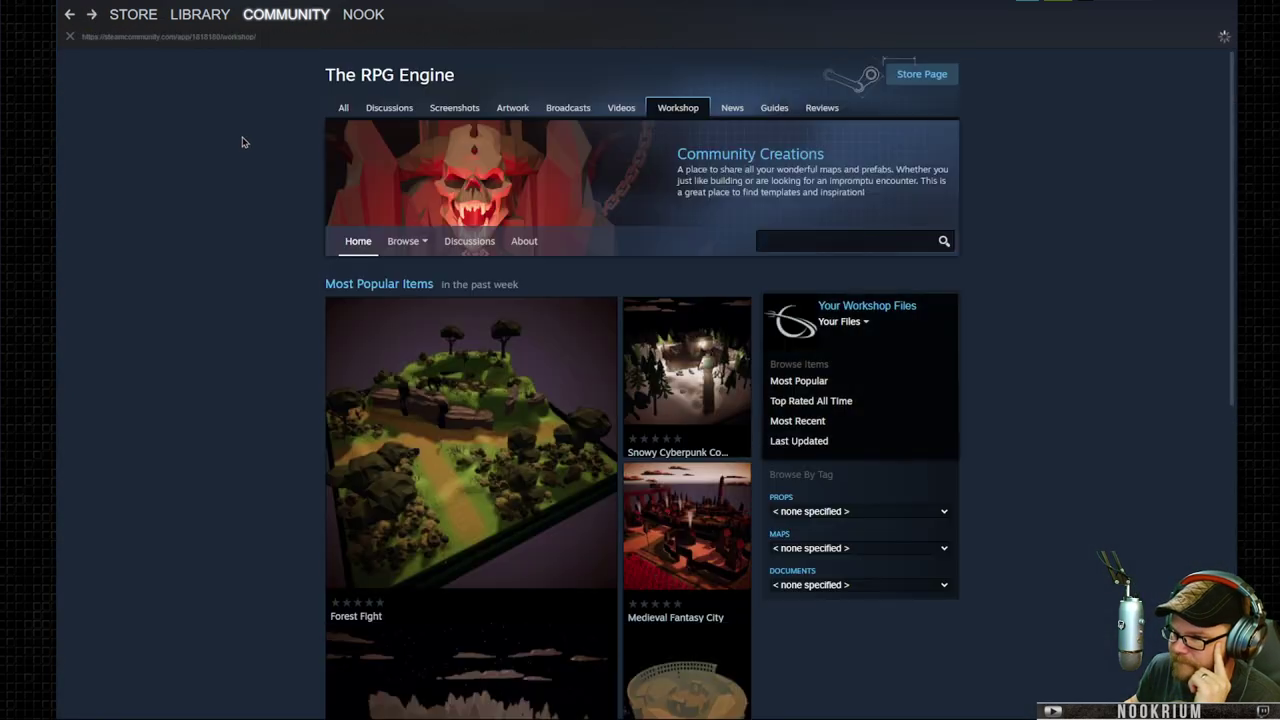
pyautogui.hotkey('alt', 'Right')
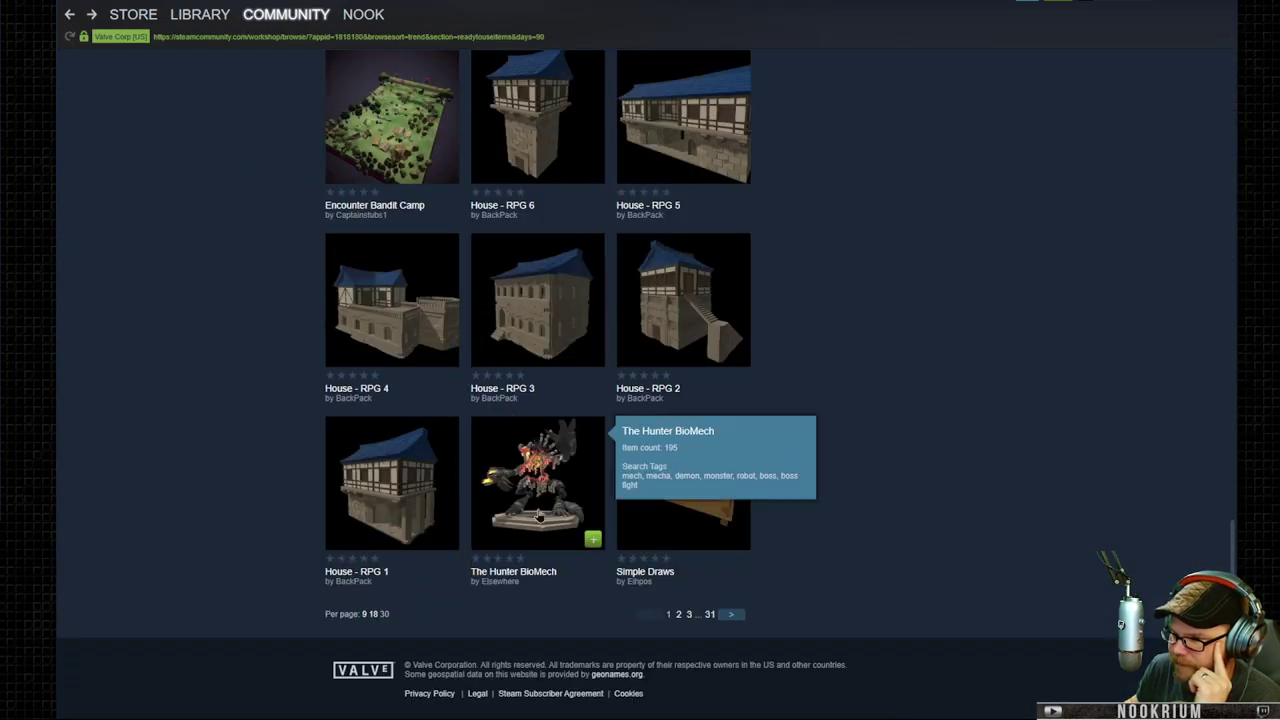
pyautogui.click(538, 515)
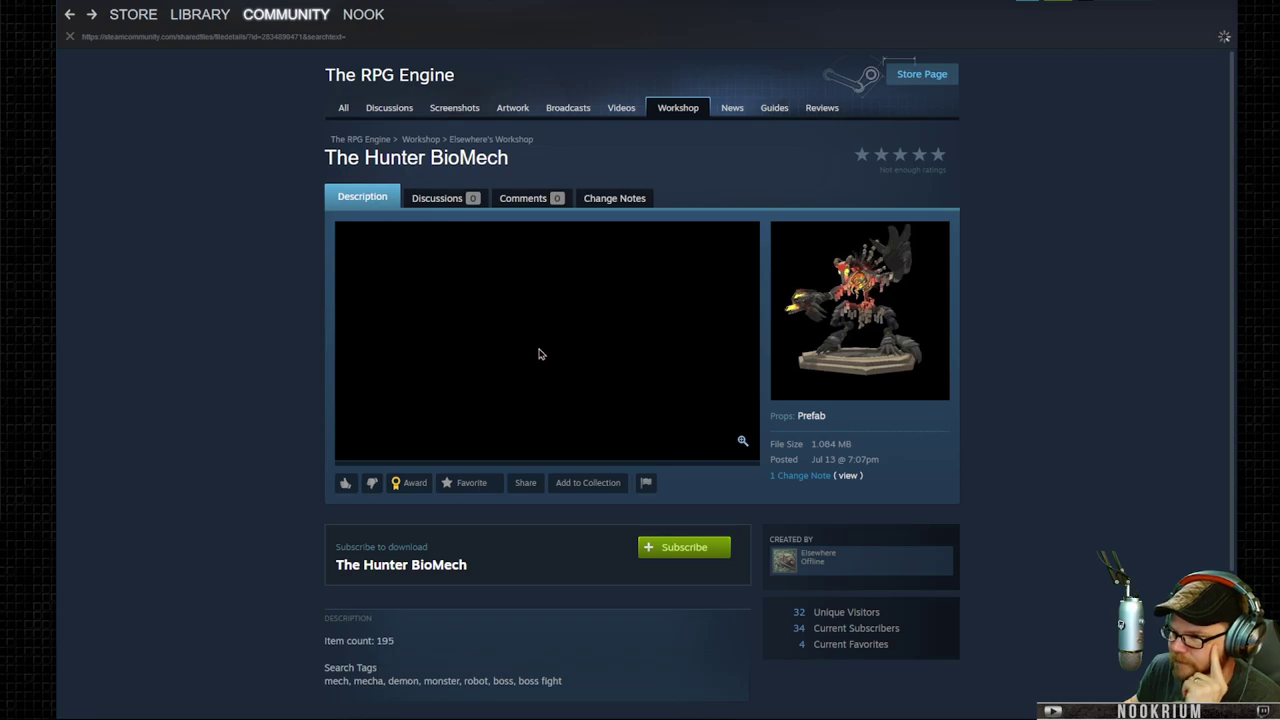
pyautogui.click(866, 308)
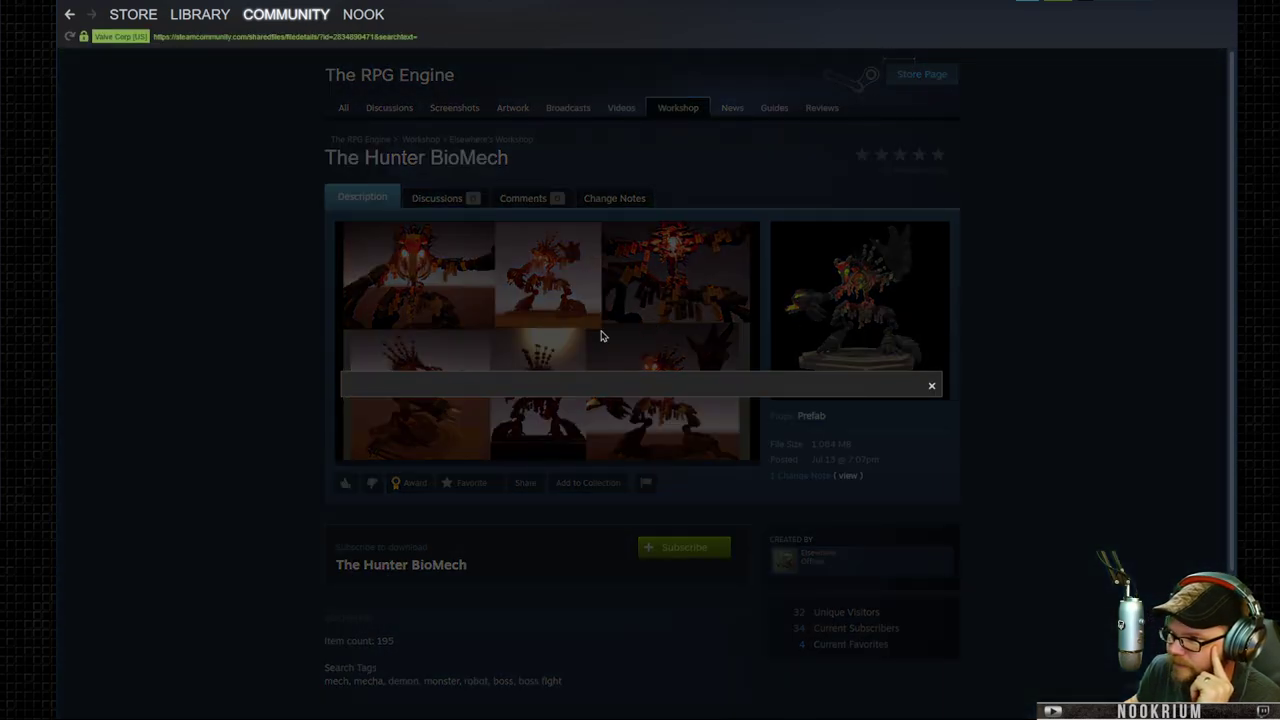
pyautogui.click(931, 220)
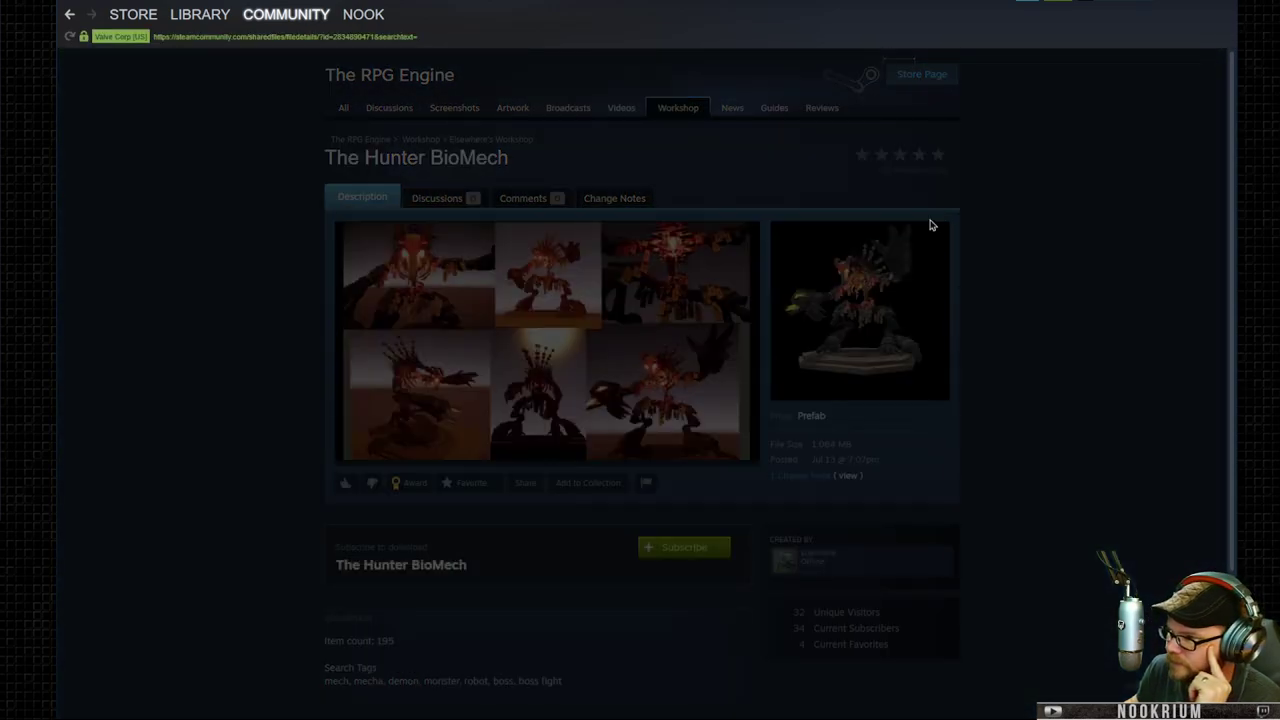
pyautogui.click(493, 336)
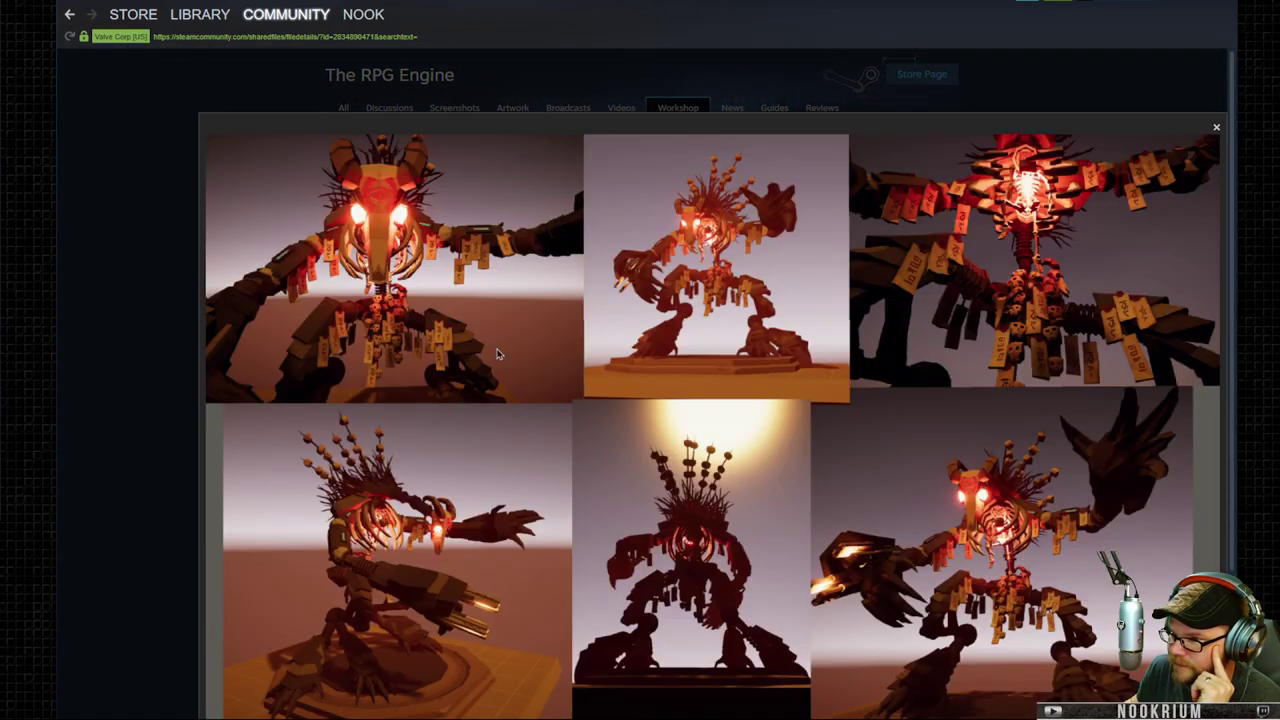
# - Close the enlarged collage and return to The RPG Engine's page in the game library
pyautogui.click(156, 257)
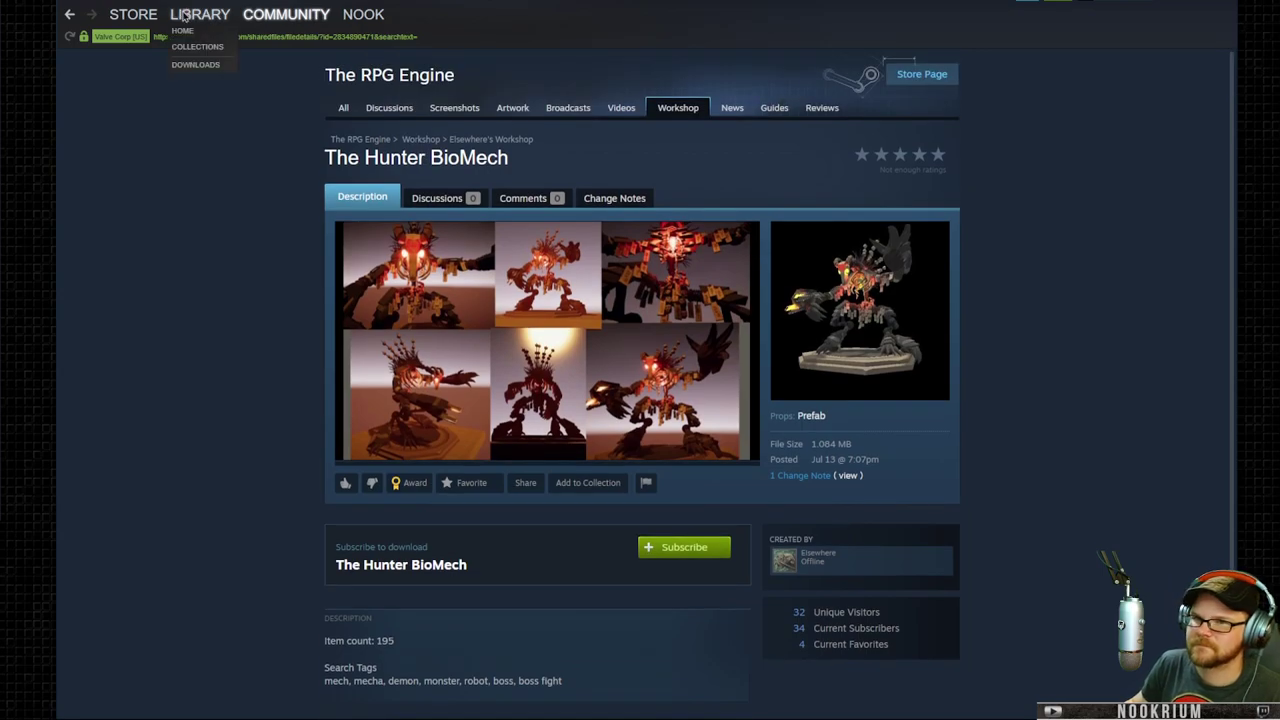
pyautogui.click(184, 17)
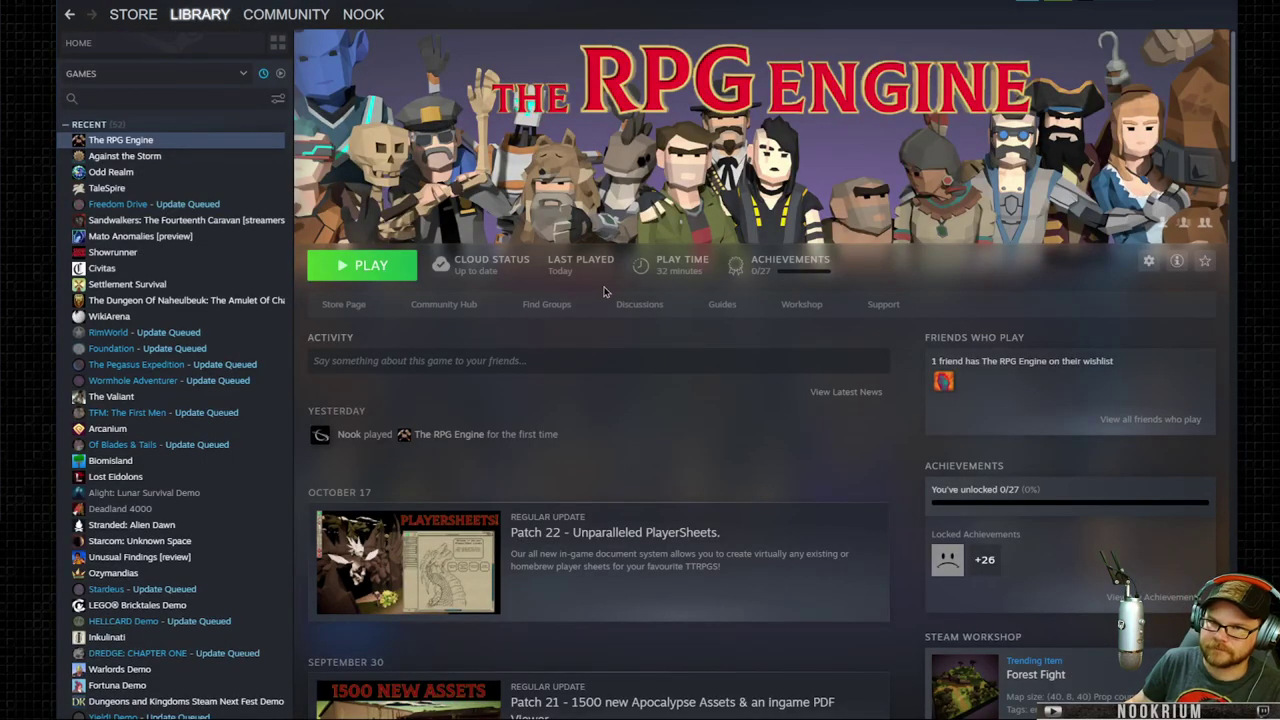